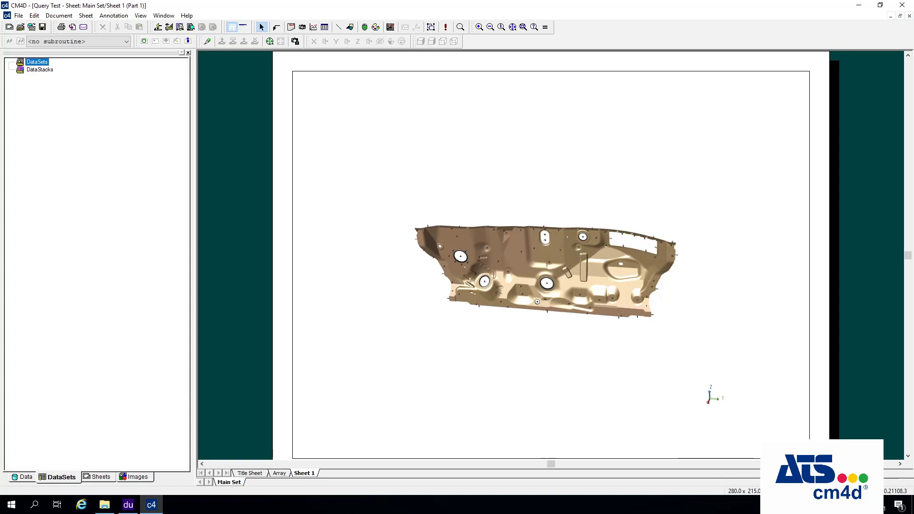
Step: Create a new dataset under DataSets
{"action": "left_click", "coordinate": [24, 477]}
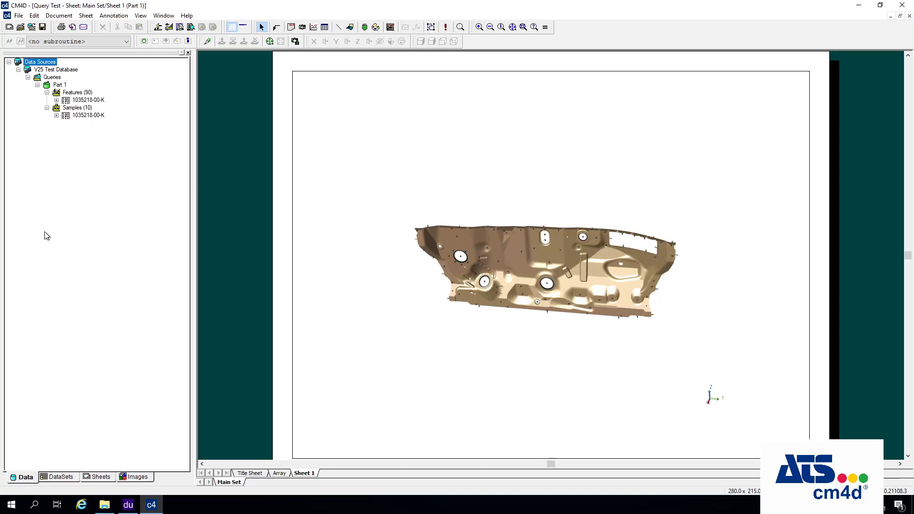
{"action": "left_click", "coordinate": [65, 475]}
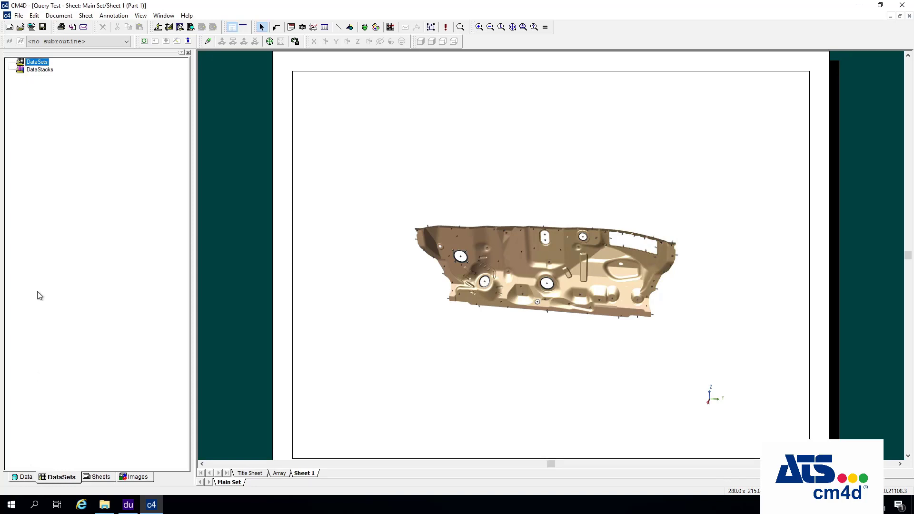
{"action": "right_click", "coordinate": [33, 63]}
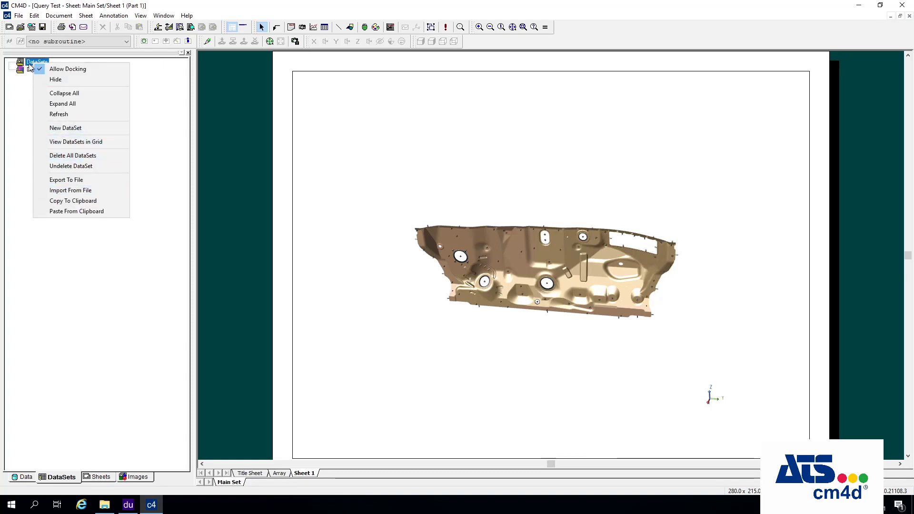
{"action": "left_click", "coordinate": [24, 108]}
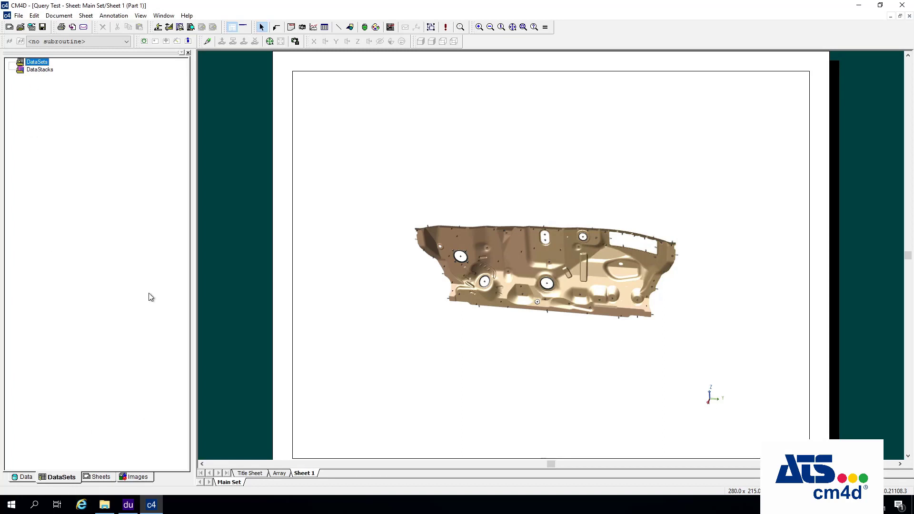
{"action": "right_click", "coordinate": [47, 62]}
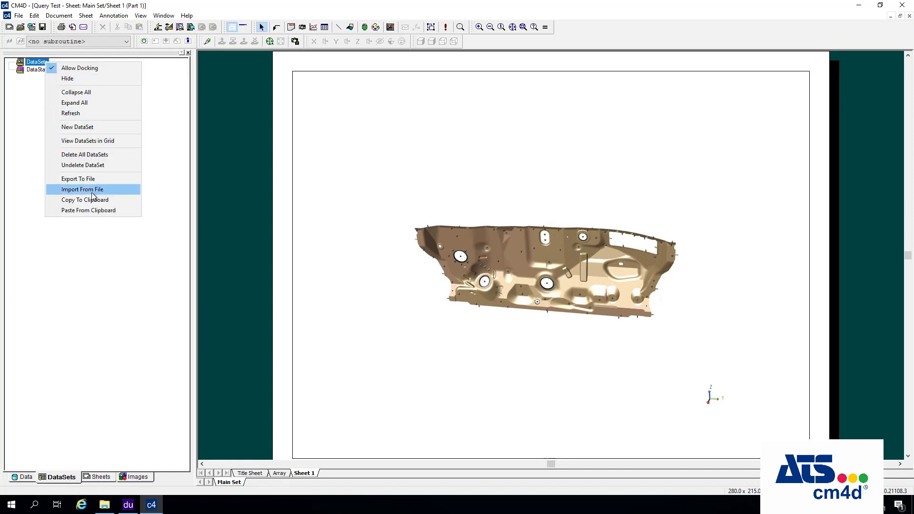
{"action": "left_click", "coordinate": [79, 129]}
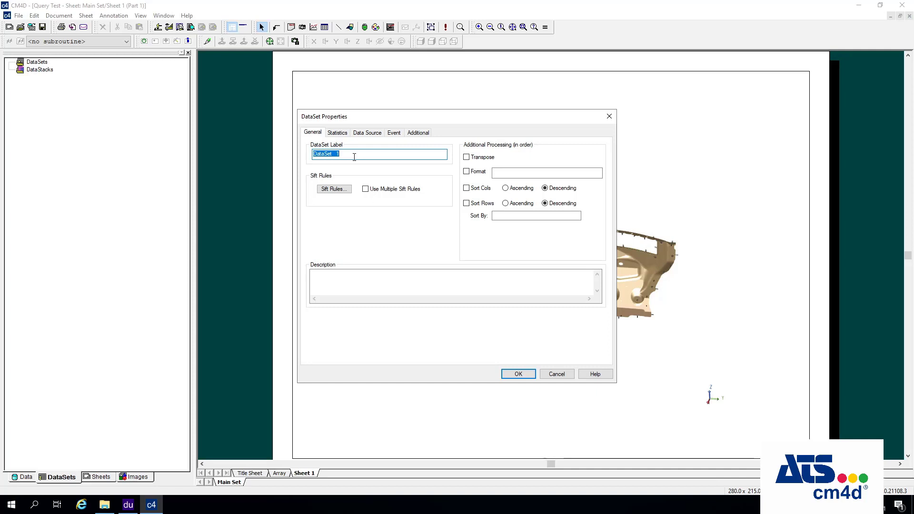
Step: Review the new dataset's default sift rules and close its properties without changing anything
{"action": "left_click", "coordinate": [334, 188]}
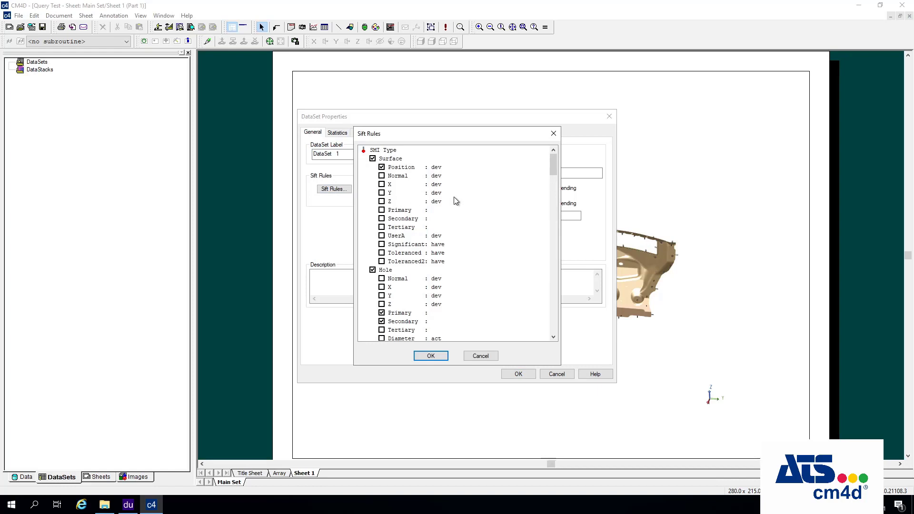
{"action": "left_click_drag", "start_coordinate": [412, 135], "coordinate": [446, 114]}
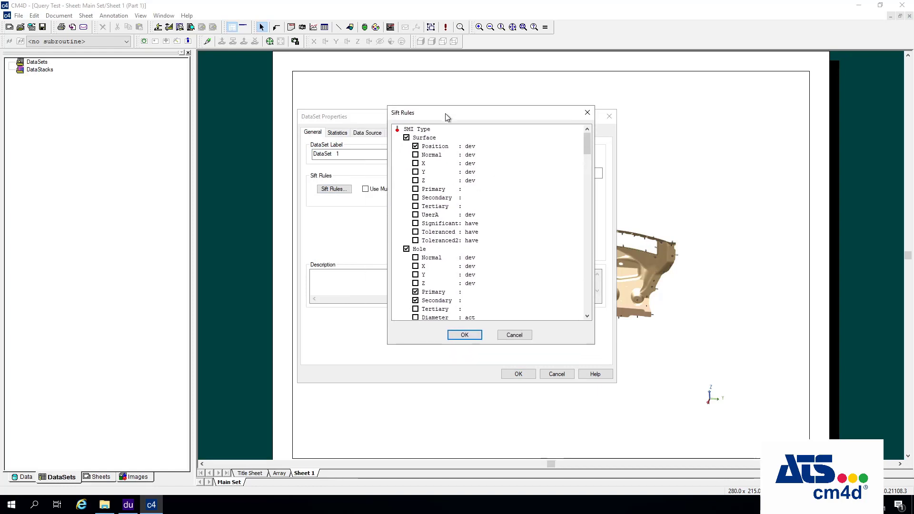
{"action": "left_click_drag", "start_coordinate": [586, 139], "coordinate": [584, 180]}
{"action": "left_click", "coordinate": [517, 333]}
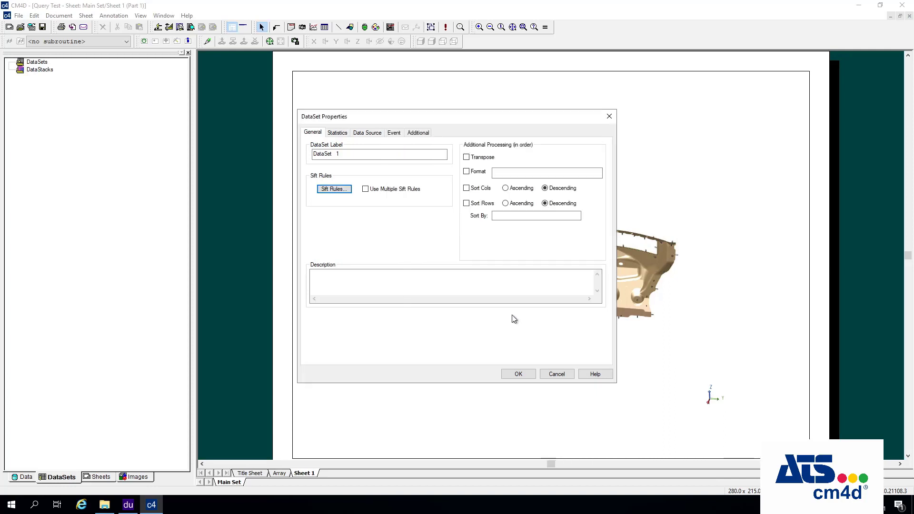
{"action": "left_click", "coordinate": [555, 373]}
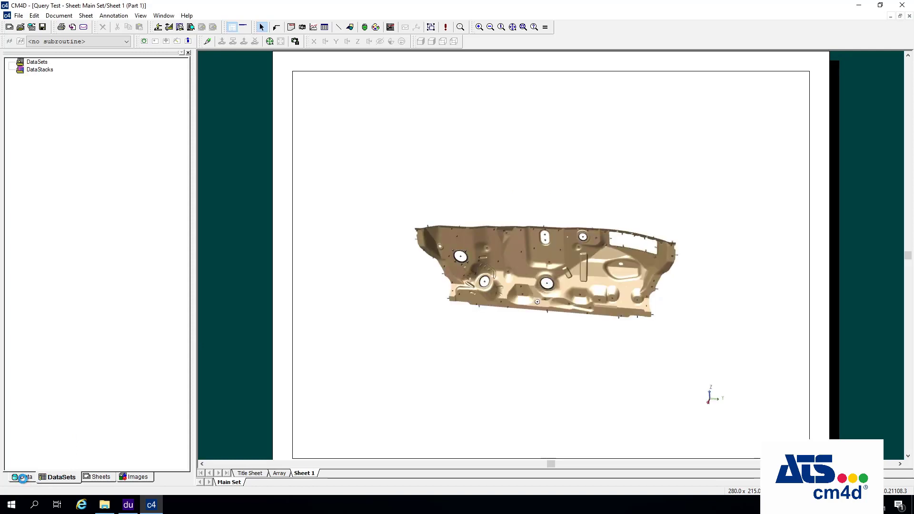
Step: Display the features of the Part 1 query in the grid
{"action": "left_click", "coordinate": [24, 478]}
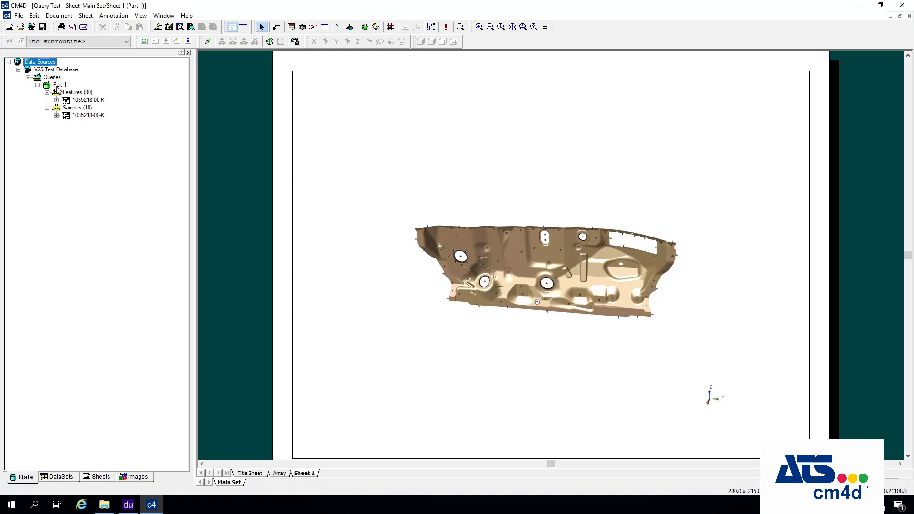
{"action": "left_click", "coordinate": [72, 93]}
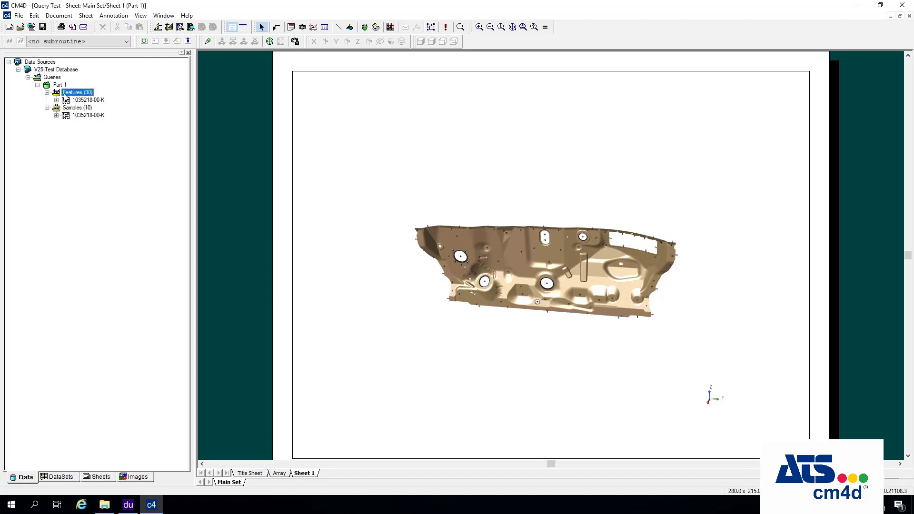
{"action": "right_click", "coordinate": [71, 93]}
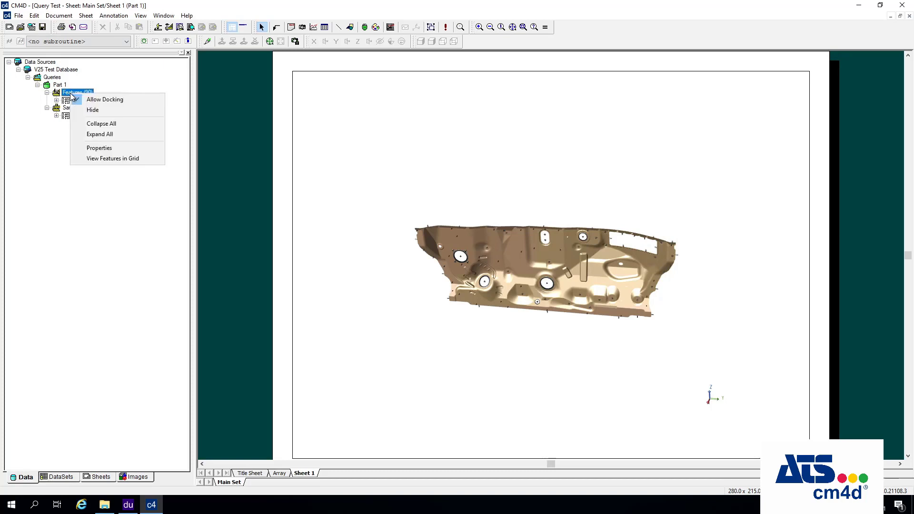
{"action": "left_click", "coordinate": [108, 162]}
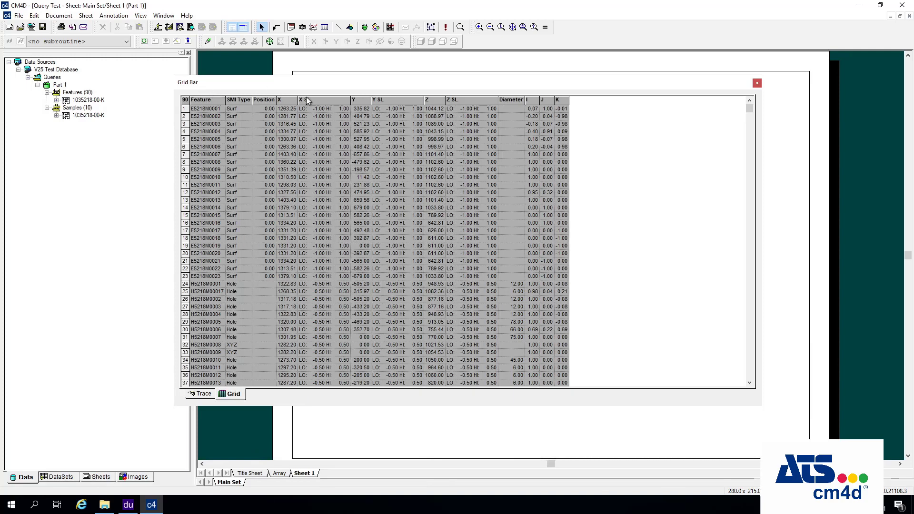
Step: Examine the feature grid's SMI Type, Position, X, Y and Z nominals, spec limits, Diameter and I, J, K vector columns
{"action": "left_click", "coordinate": [238, 100]}
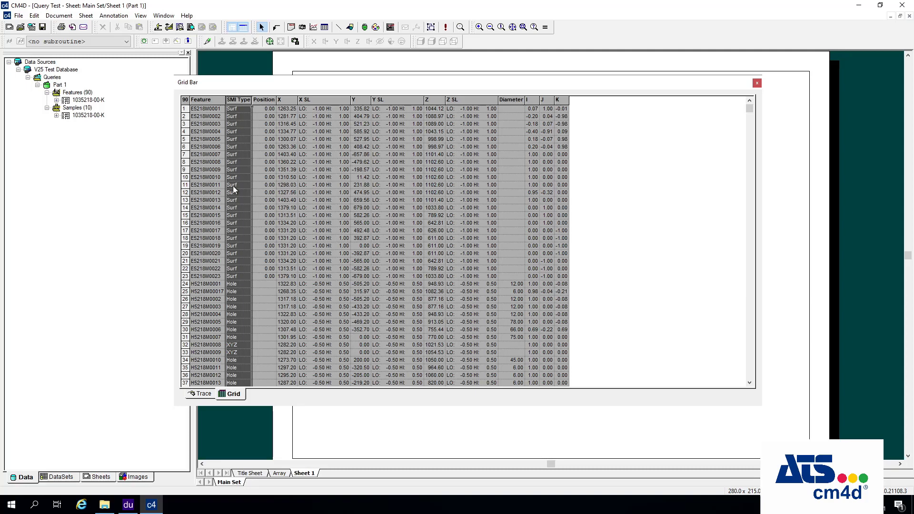
{"action": "left_click", "coordinate": [265, 110]}
{"action": "left_click", "coordinate": [285, 109]}
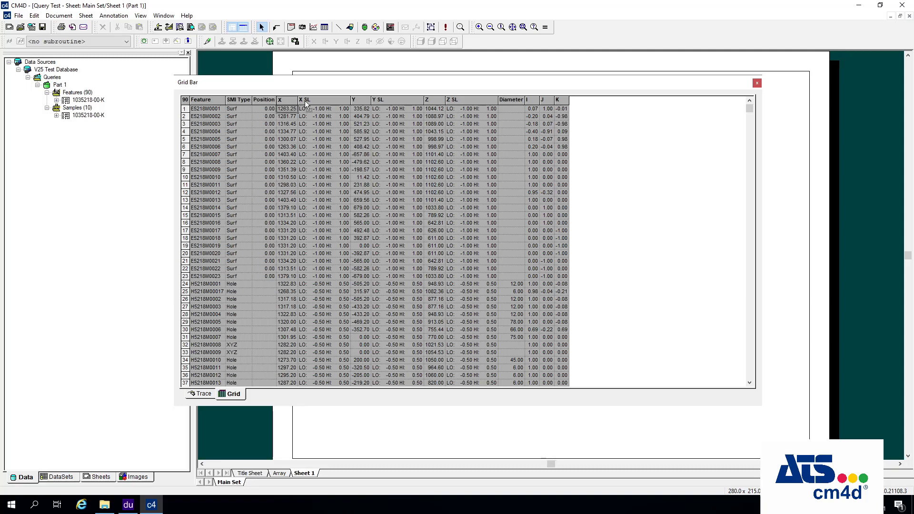
{"action": "left_click", "coordinate": [310, 100]}
{"action": "left_click", "coordinate": [359, 100]}
{"action": "left_click", "coordinate": [386, 100]}
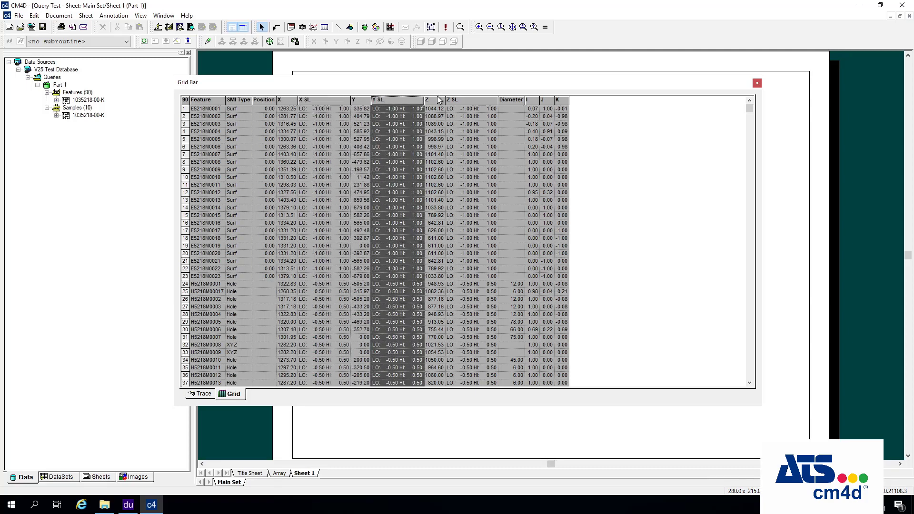
{"action": "left_click", "coordinate": [449, 100]}
{"action": "left_click", "coordinate": [520, 100]}
{"action": "left_click", "coordinate": [532, 100]}
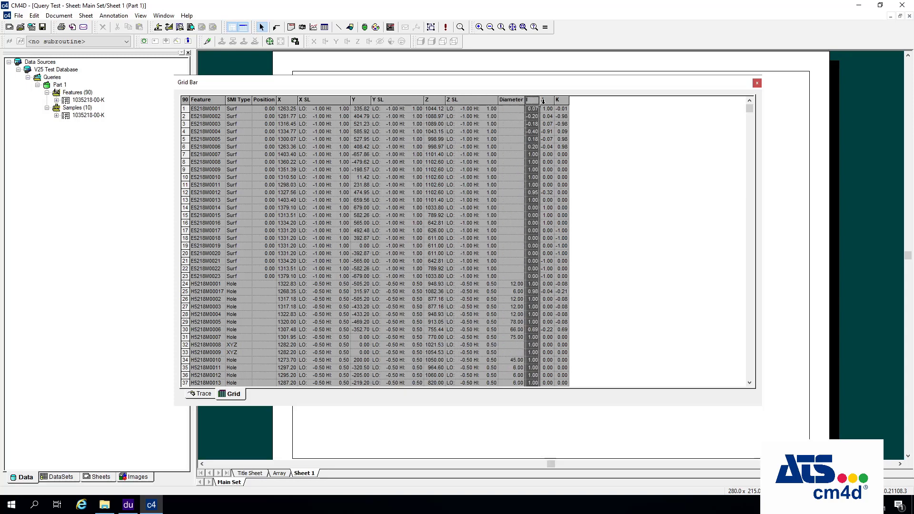
{"action": "left_click", "coordinate": [546, 100]}
{"action": "left_click", "coordinate": [560, 100]}
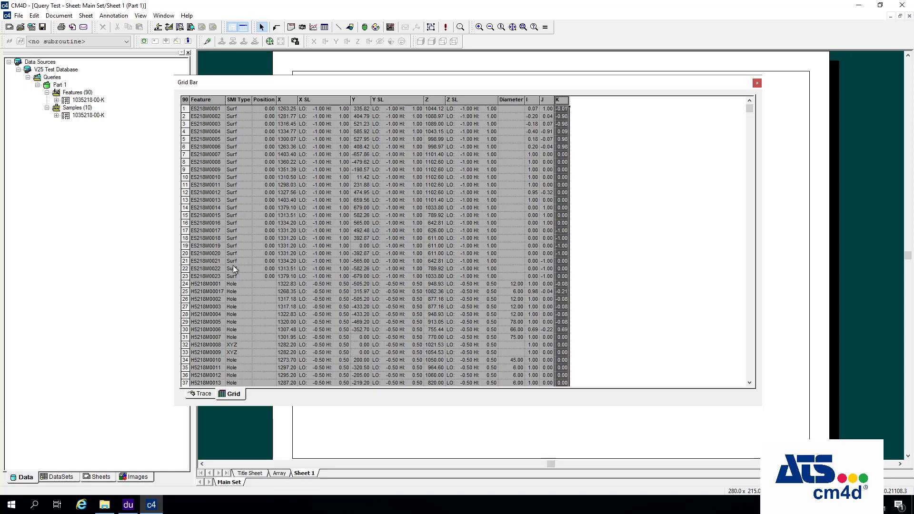
Step: Examine the Hole and XYZ feature rows in the grid, including H5218M0008 and H5218M0009, and look through the remaining features
{"action": "left_click", "coordinate": [229, 284]}
{"action": "left_click", "coordinate": [236, 349]}
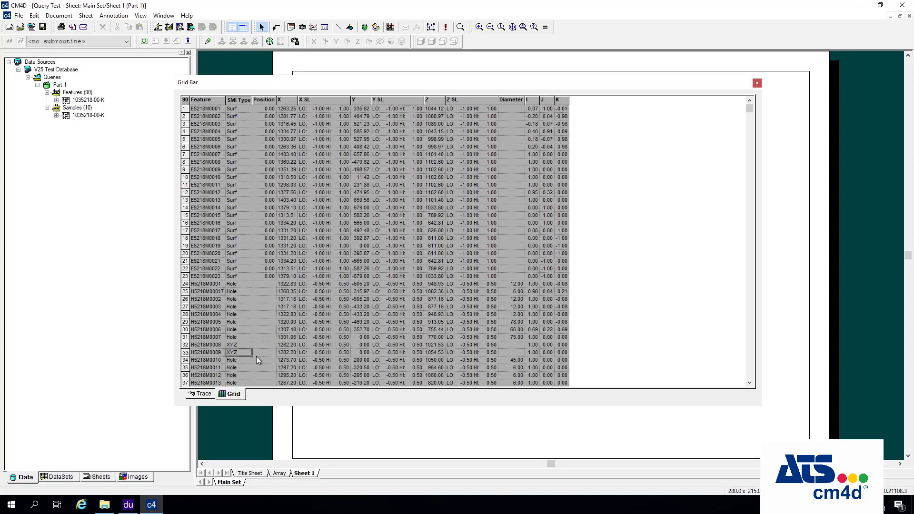
{"action": "left_click_drag", "start_coordinate": [185, 345], "coordinate": [188, 353]}
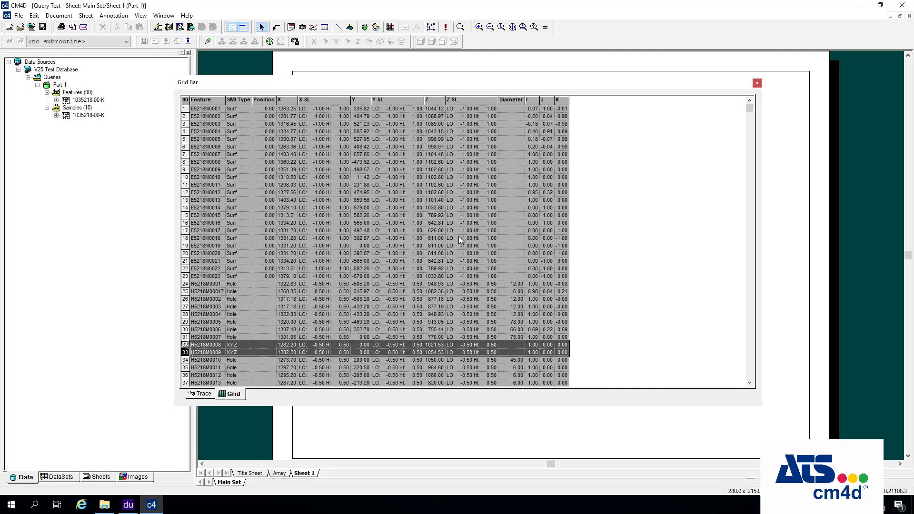
{"action": "left_click_drag", "start_coordinate": [750, 116], "coordinate": [771, 352]}
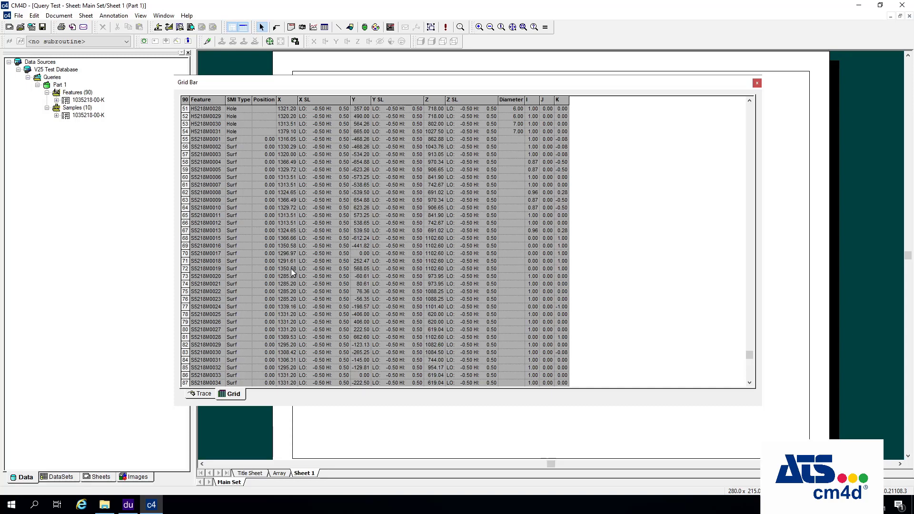
{"action": "scroll", "coordinate": [746, 378], "scroll_direction": "down", "scroll_amount": 2}
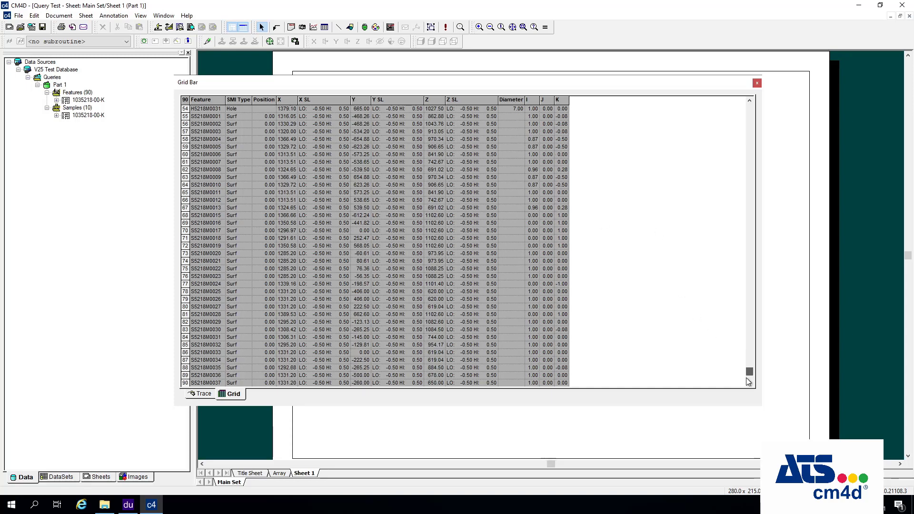
{"action": "left_click_drag", "start_coordinate": [743, 351], "coordinate": [737, 143]}
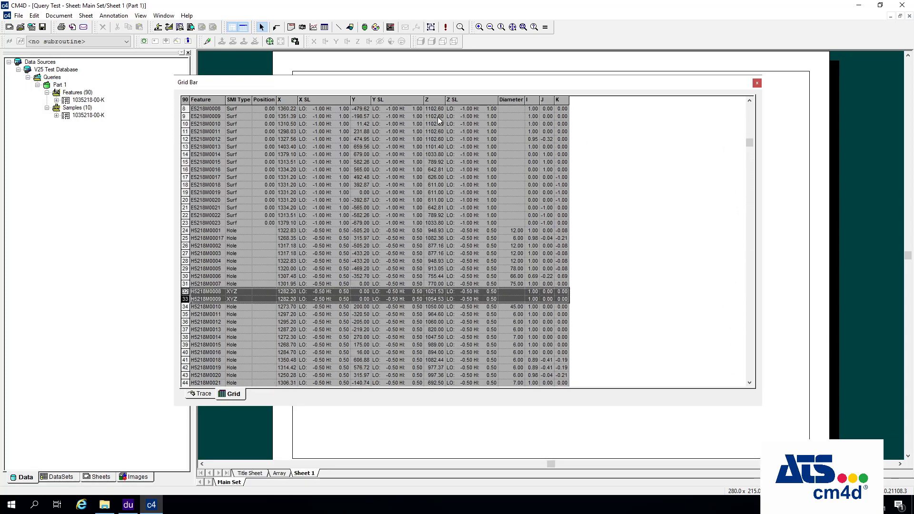
Step: Open the sift rules of DataSet 1 and place the windows so the feature grid can be compared
{"action": "left_click", "coordinate": [68, 479]}
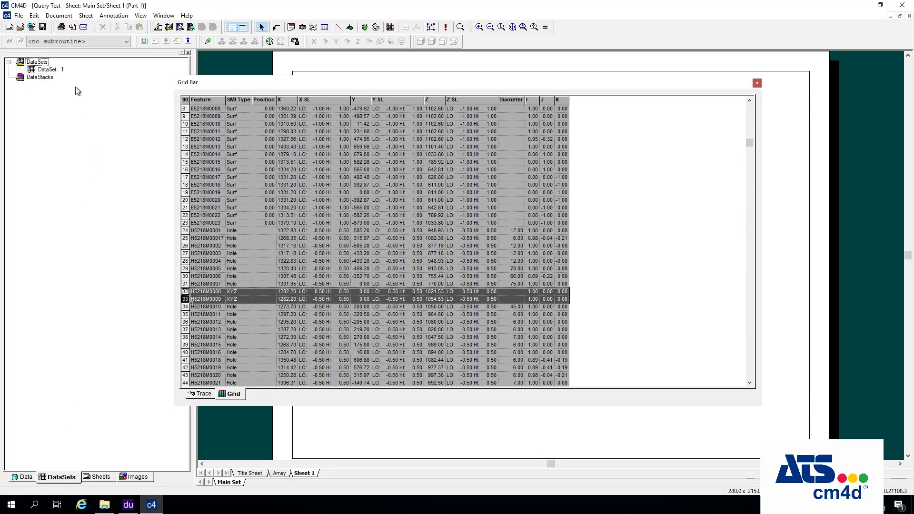
{"action": "left_click", "coordinate": [56, 70]}
{"action": "right_click", "coordinate": [53, 72]}
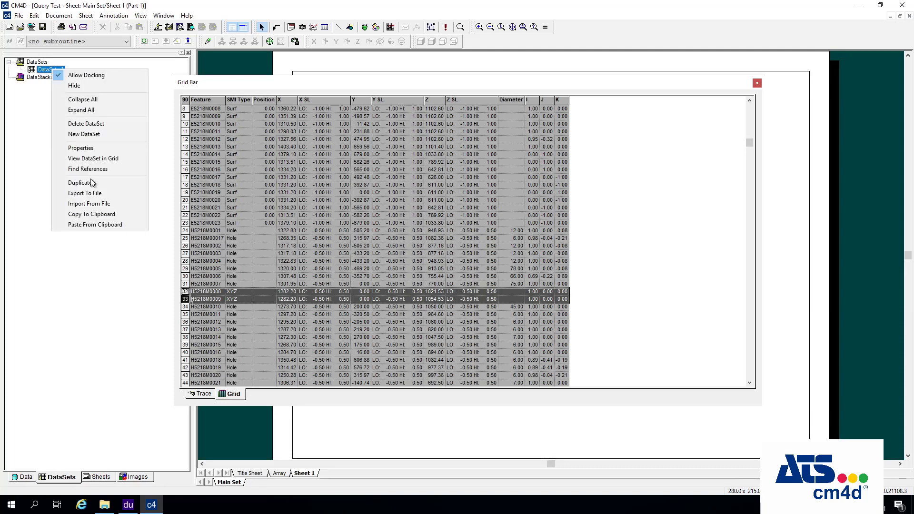
{"action": "left_click", "coordinate": [81, 148]}
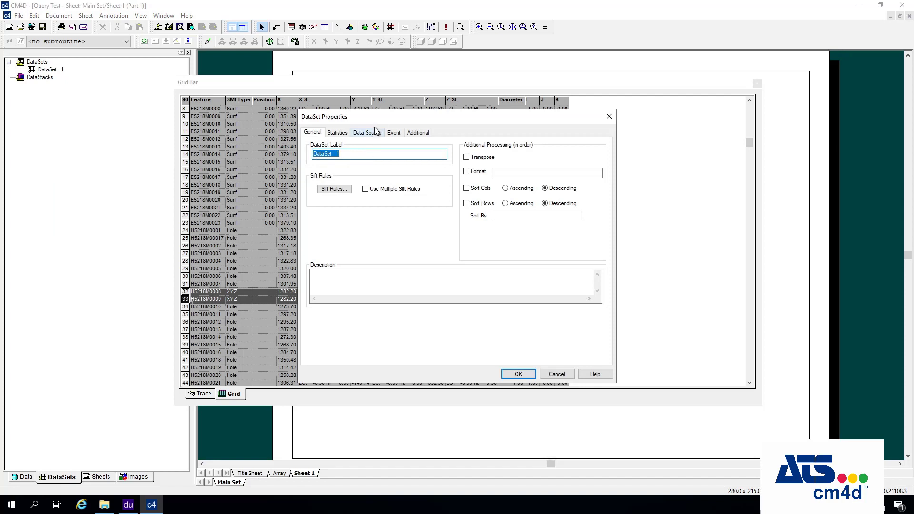
{"action": "left_click_drag", "start_coordinate": [361, 113], "coordinate": [444, 117]}
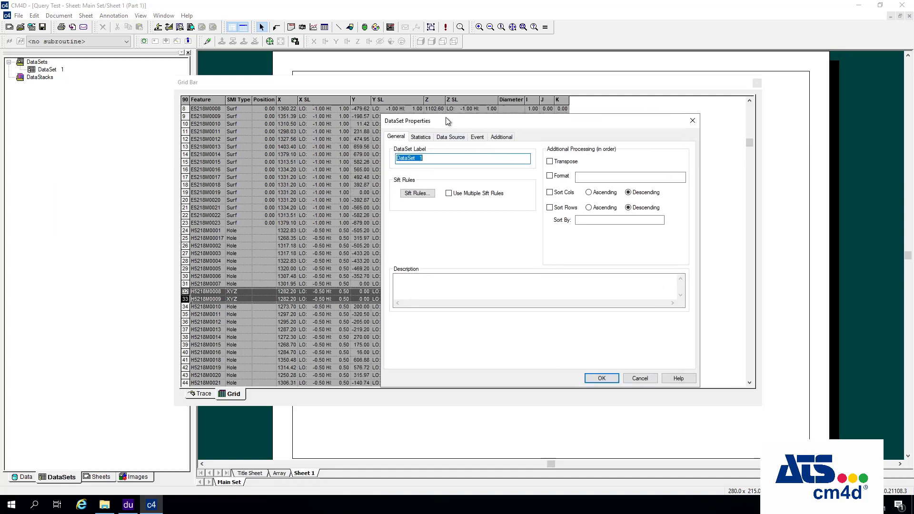
{"action": "left_click", "coordinate": [416, 194]}
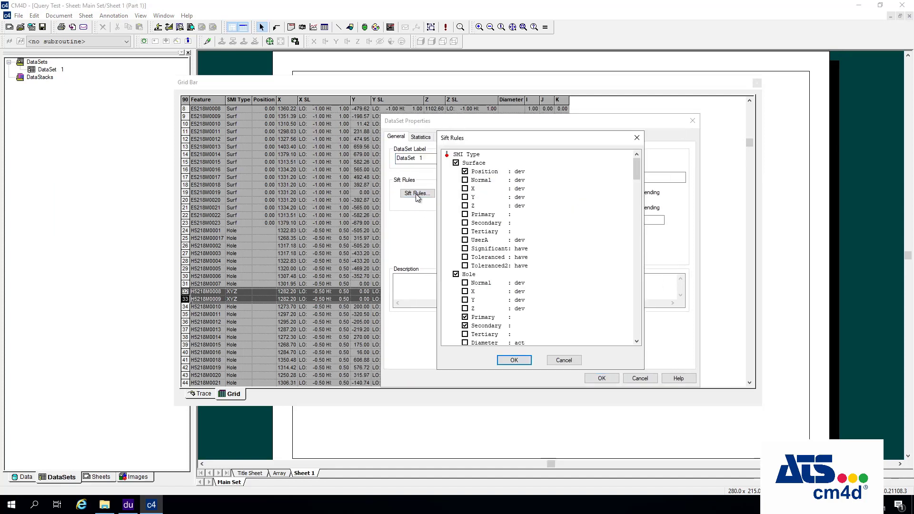
{"action": "left_click_drag", "start_coordinate": [515, 144], "coordinate": [553, 149]}
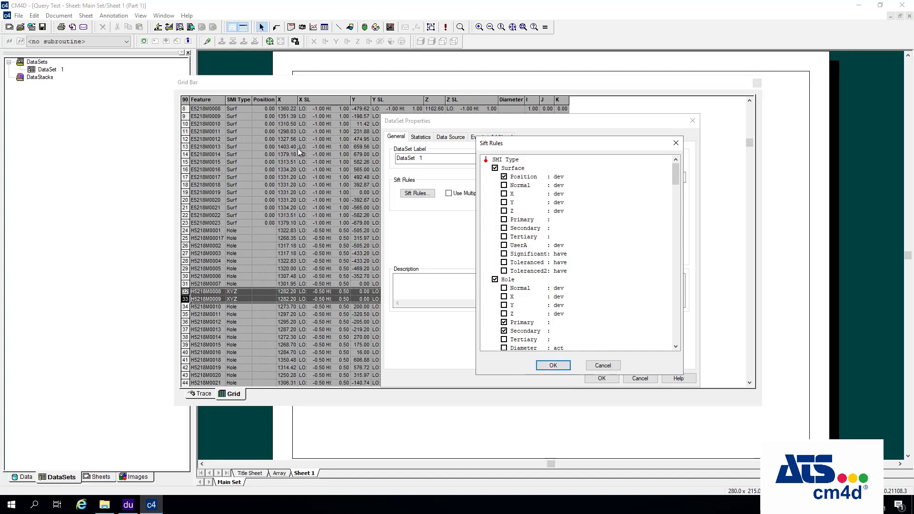
{"action": "left_click", "coordinate": [503, 194]}
{"action": "left_click", "coordinate": [503, 203]}
{"action": "left_click", "coordinate": [504, 211]}
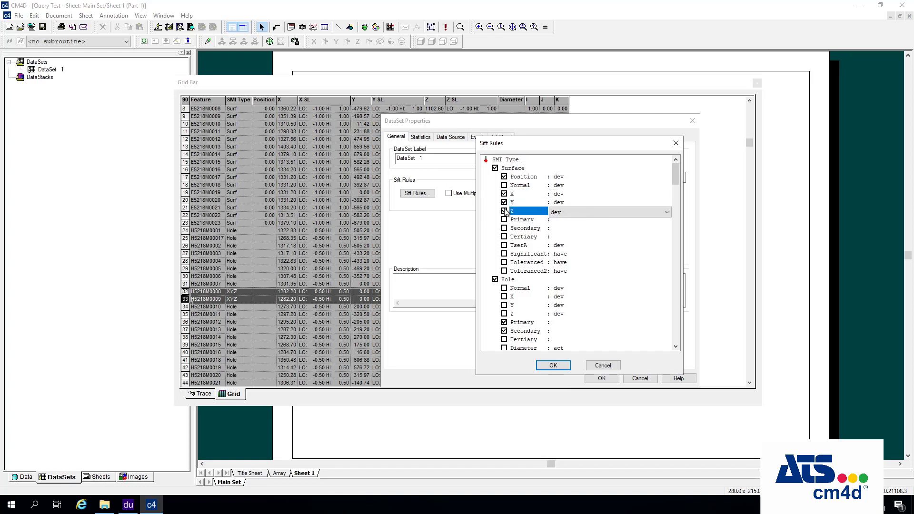
{"action": "left_click", "coordinate": [504, 194]}
{"action": "left_click", "coordinate": [503, 203]}
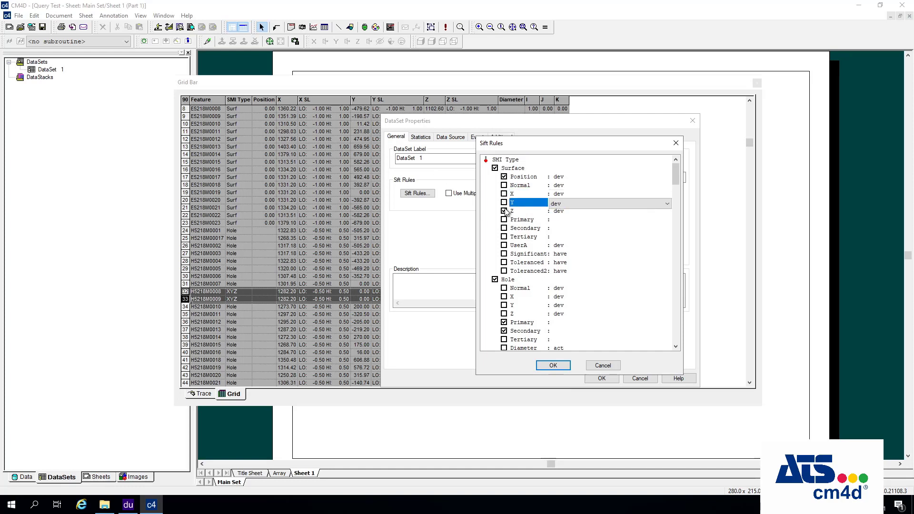
{"action": "left_click", "coordinate": [504, 210]}
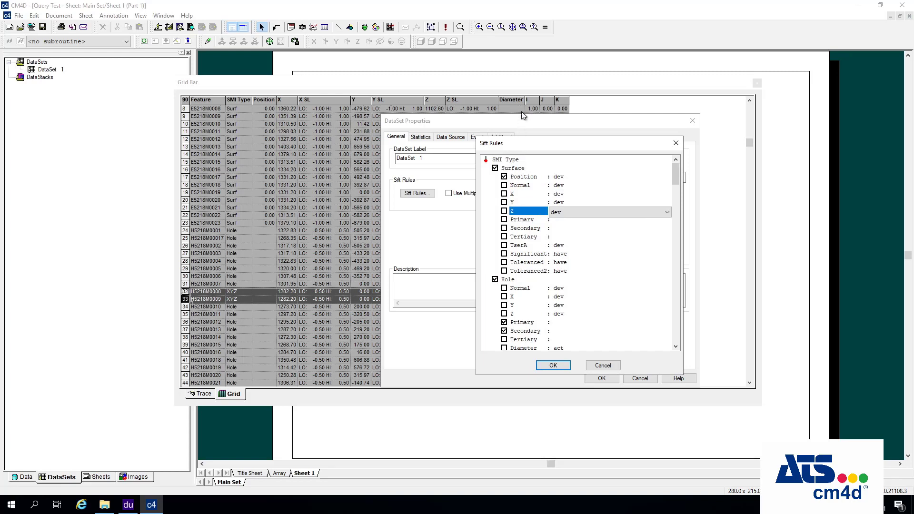
Step: In the sift rules, enable Primary for Surface features and turn off Secondary for Hole features
{"action": "left_click", "coordinate": [504, 219]}
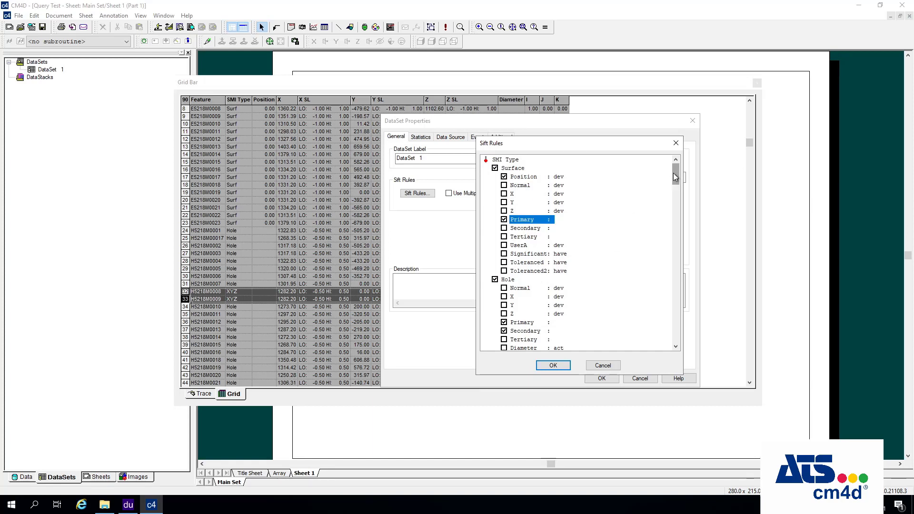
{"action": "left_click_drag", "start_coordinate": [673, 173], "coordinate": [676, 181]}
{"action": "left_click", "coordinate": [508, 177]}
{"action": "left_click", "coordinate": [503, 245]}
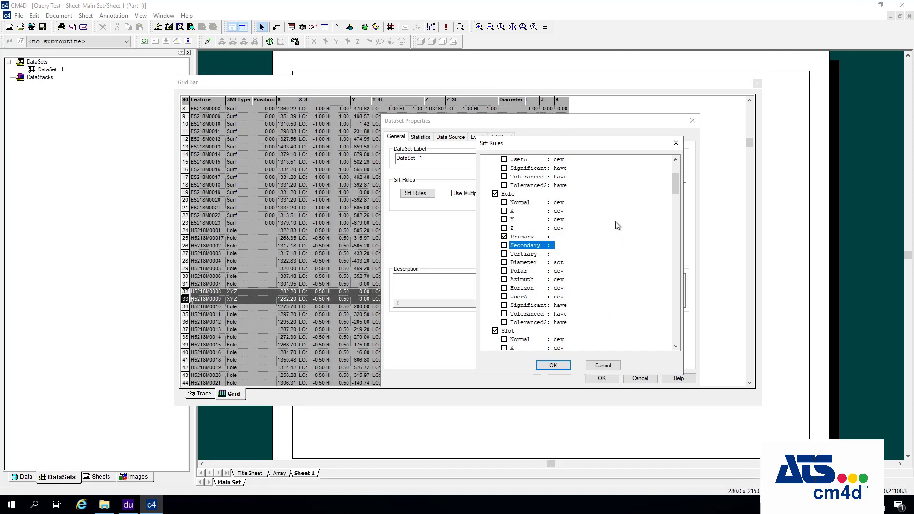
Step: Accept the sift rules and set the dataset's data source to the Part 1 query
{"action": "mouse_move", "coordinate": [677, 187]}
{"action": "left_mouse_down"}
{"action": "mouse_move", "coordinate": [678, 195]}
{"action": "mouse_move", "coordinate": [676, 172]}
{"action": "left_mouse_up"}
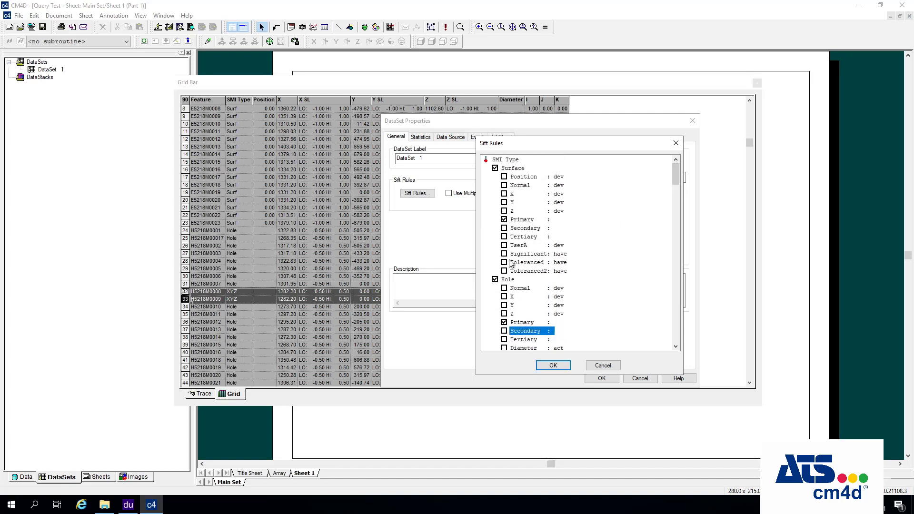
{"action": "left_click", "coordinate": [554, 369]}
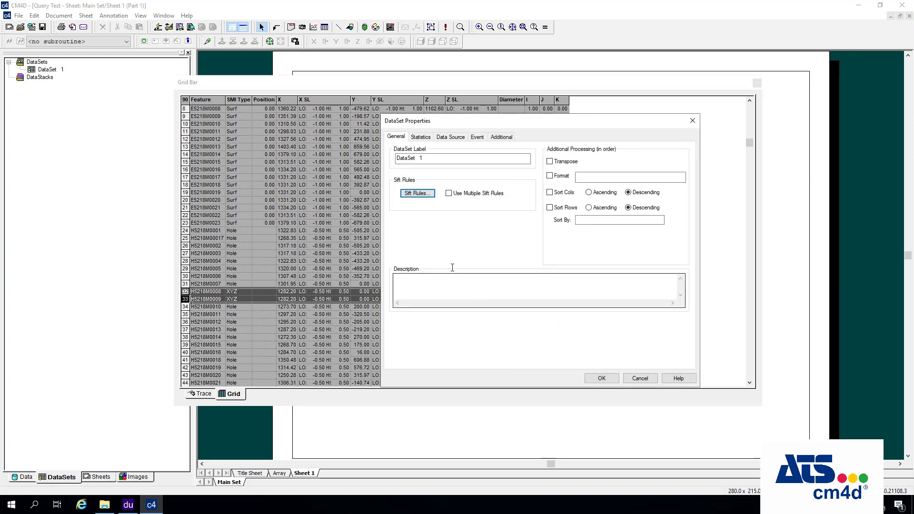
{"action": "left_click", "coordinate": [455, 138]}
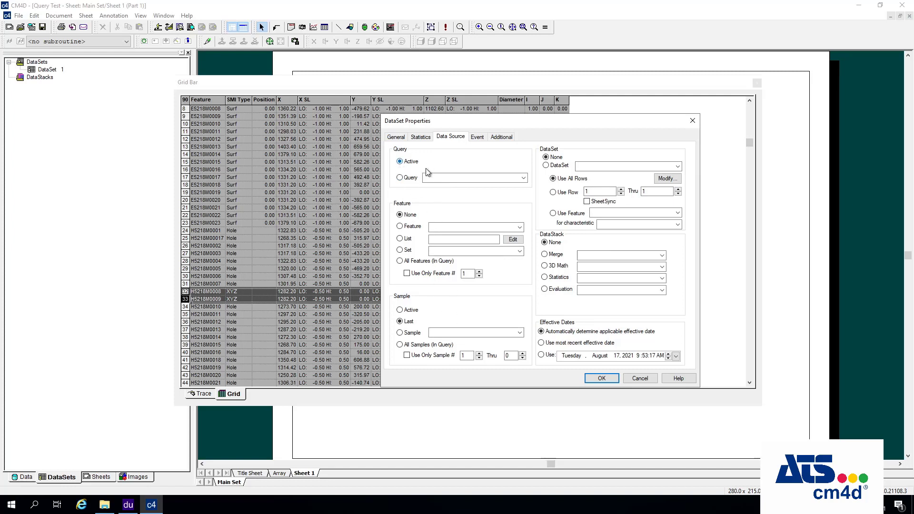
{"action": "left_click", "coordinate": [523, 178]}
{"action": "left_click", "coordinate": [523, 178]}
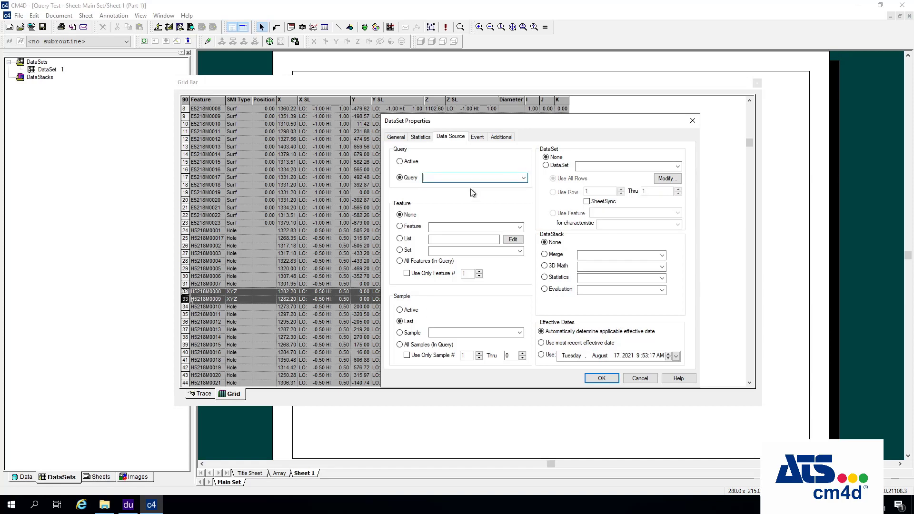
{"action": "left_click", "coordinate": [523, 178]}
{"action": "left_click", "coordinate": [506, 188]}
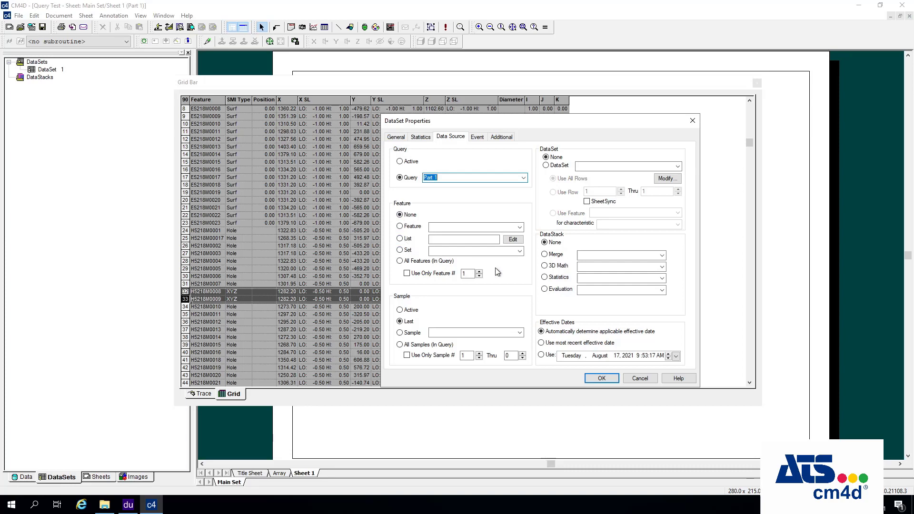
Step: Use a feature list as the feature source and add features E5218M0001 through E5218M0023 to it
{"action": "left_click", "coordinate": [401, 243]}
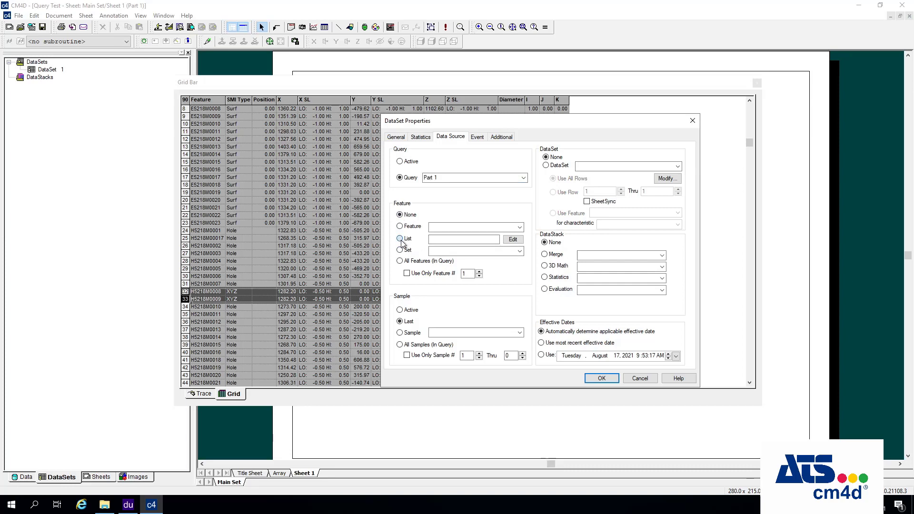
{"action": "left_click", "coordinate": [514, 240]}
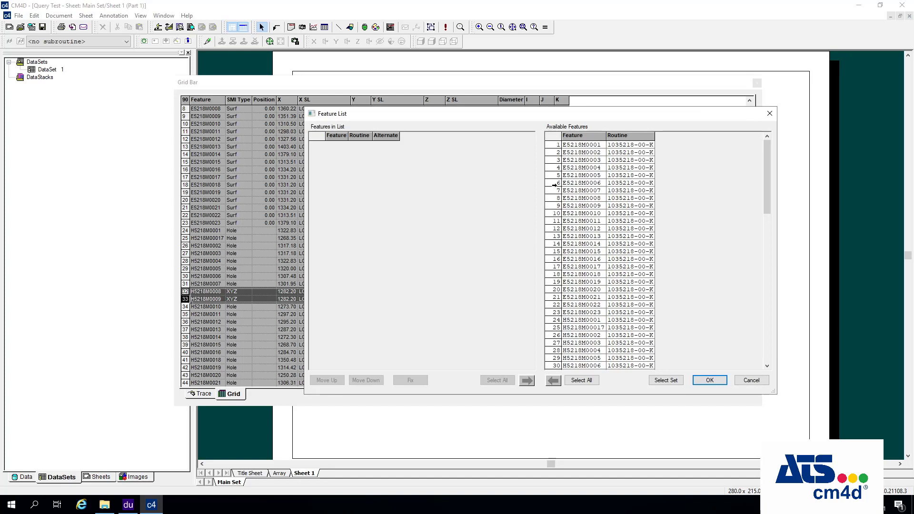
{"action": "left_click_drag", "start_coordinate": [555, 144], "coordinate": [550, 232]}
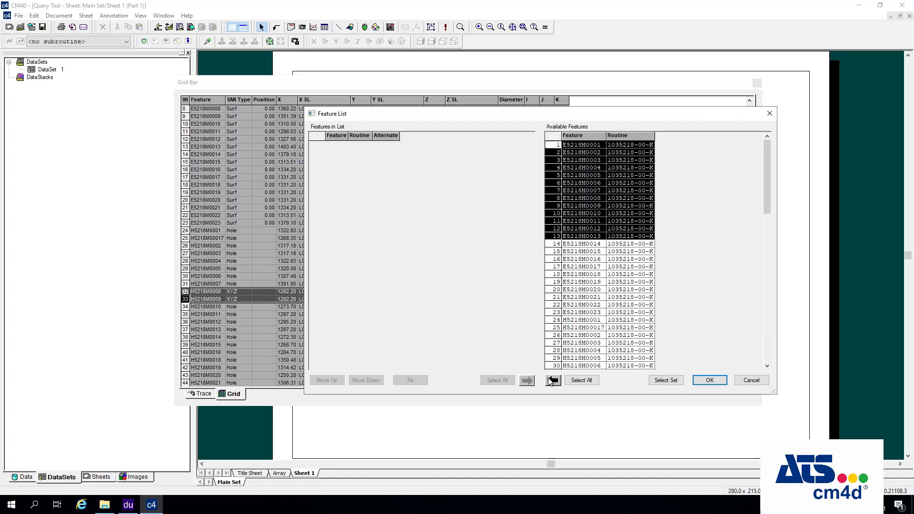
{"action": "left_click", "coordinate": [552, 379]}
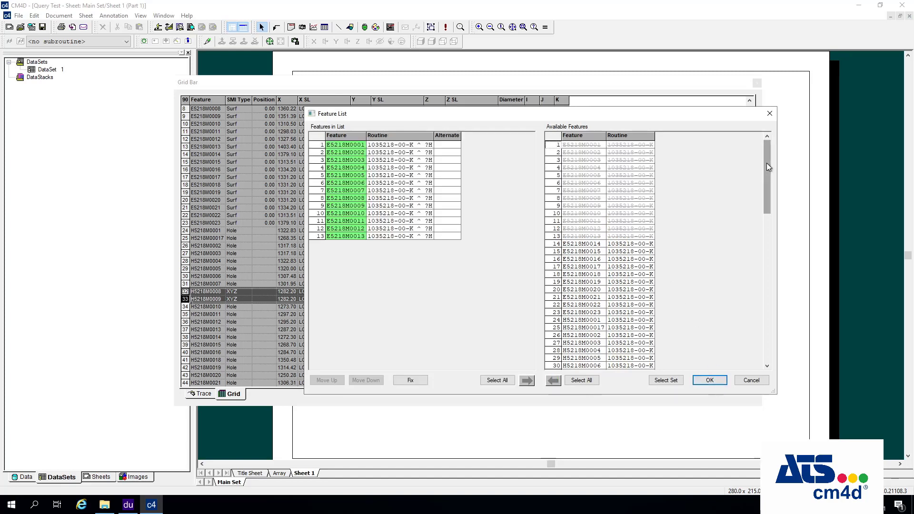
{"action": "left_click_drag", "start_coordinate": [766, 163], "coordinate": [772, 187]}
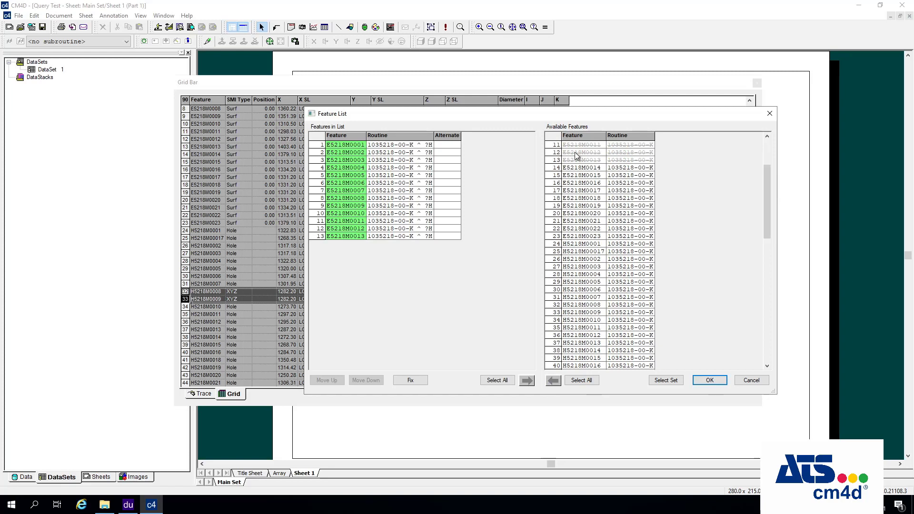
{"action": "left_click_drag", "start_coordinate": [566, 167], "coordinate": [566, 244]}
{"action": "left_click", "coordinate": [568, 278]}
{"action": "left_click_drag", "start_coordinate": [553, 169], "coordinate": [556, 236]}
{"action": "left_click", "coordinate": [552, 380]}
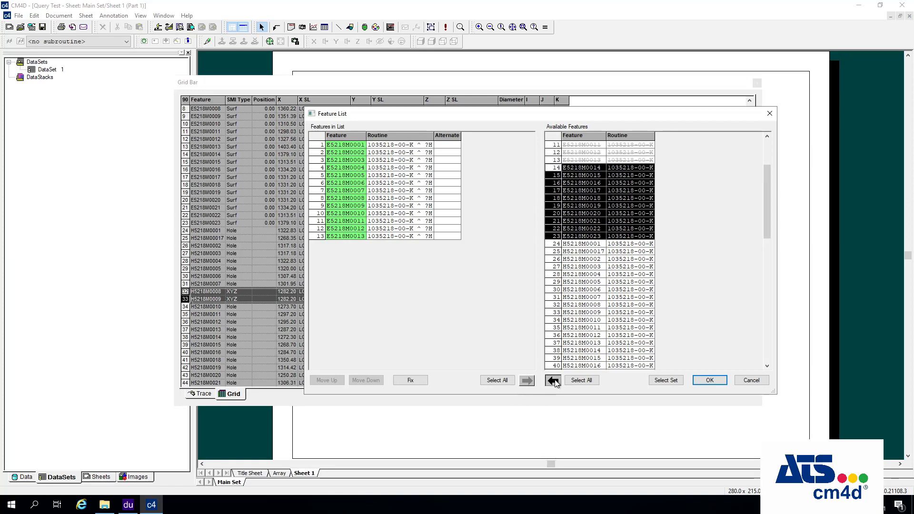
Step: Add features S5218M0001 through S5218M0037 to the feature list and accept it
{"action": "scroll", "coordinate": [767, 211], "scroll_direction": "down", "scroll_amount": 3}
{"action": "left_click_drag", "start_coordinate": [767, 211], "coordinate": [757, 271]}
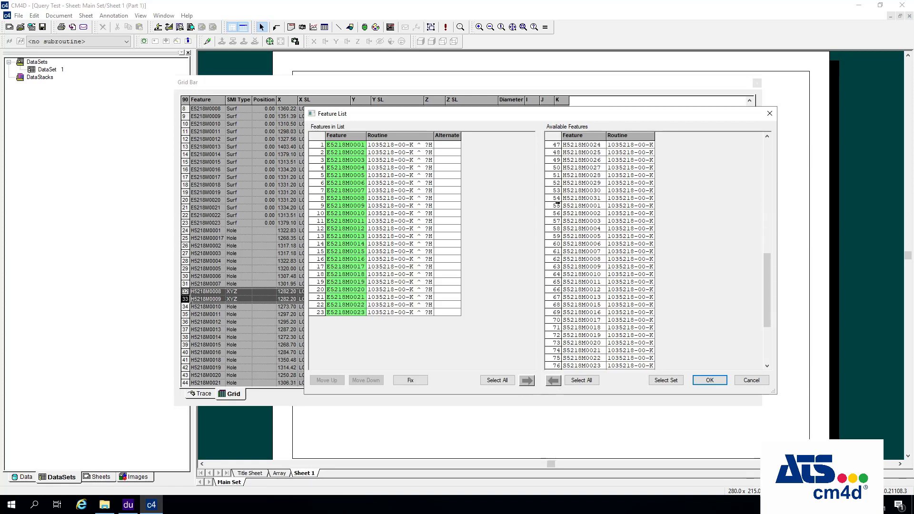
{"action": "left_click_drag", "start_coordinate": [554, 205], "coordinate": [561, 389]}
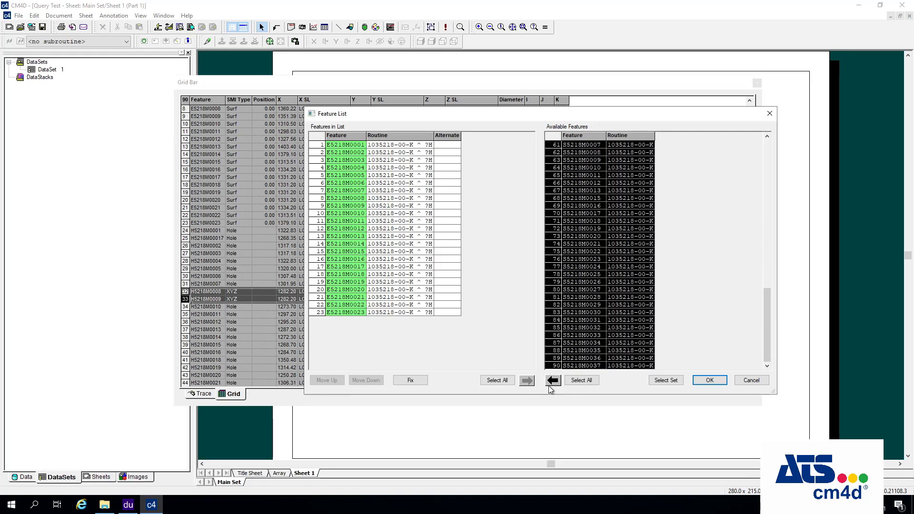
{"action": "left_click", "coordinate": [552, 379]}
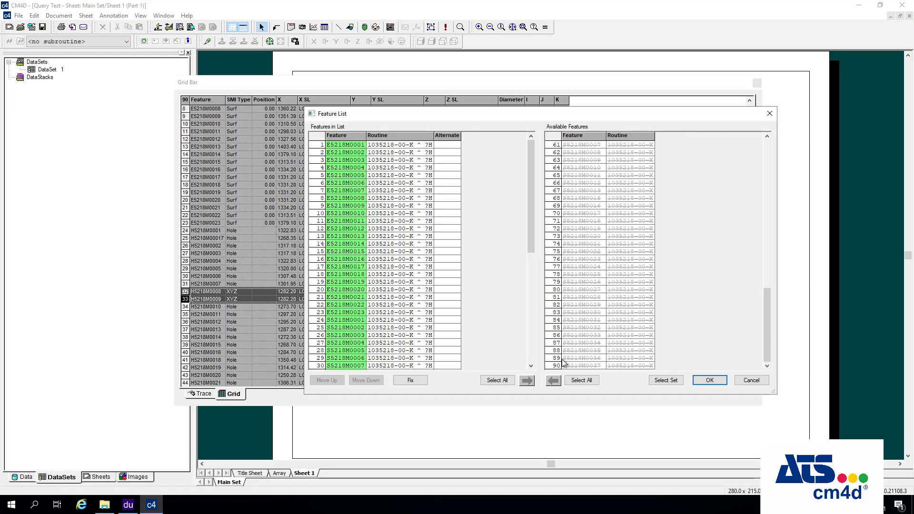
{"action": "left_click", "coordinate": [709, 380]}
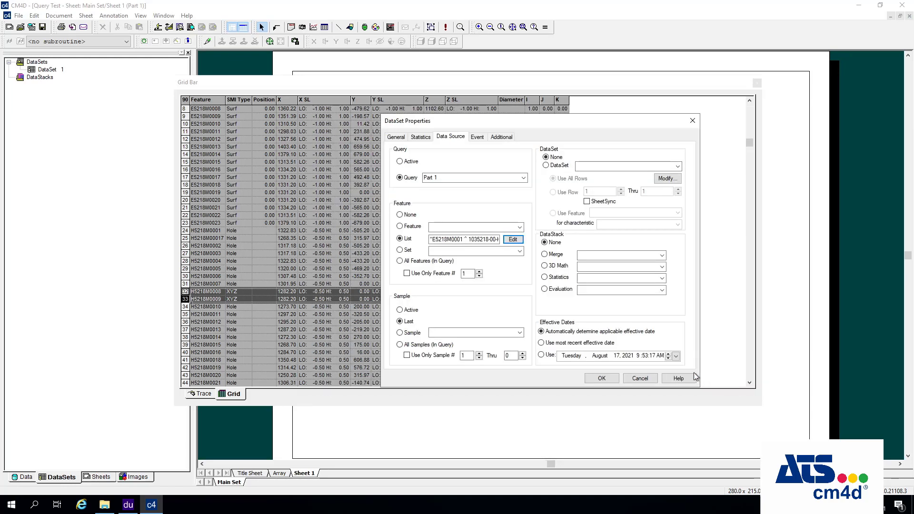
Step: Check the available feature sets under the dataset's Set feature source
{"action": "left_click", "coordinate": [400, 261]}
{"action": "left_click", "coordinate": [520, 250]}
{"action": "left_click", "coordinate": [520, 250]}
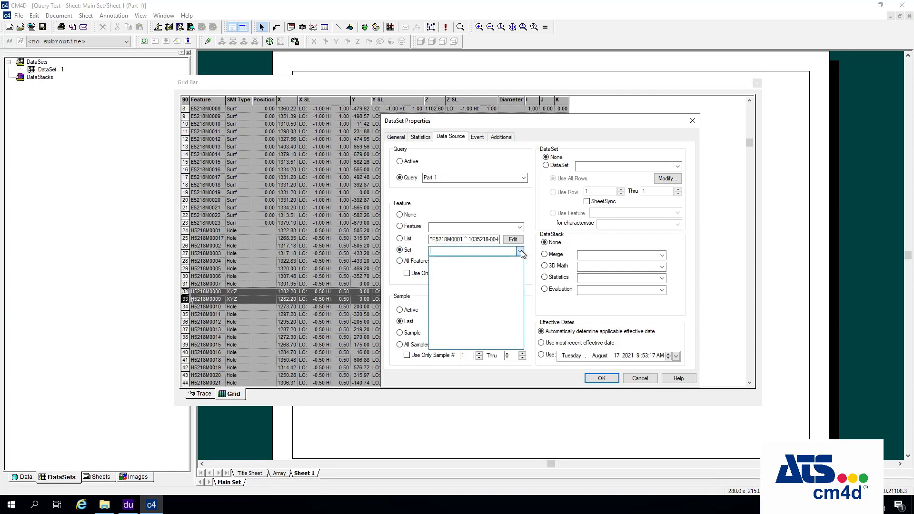
{"action": "left_click", "coordinate": [520, 210]}
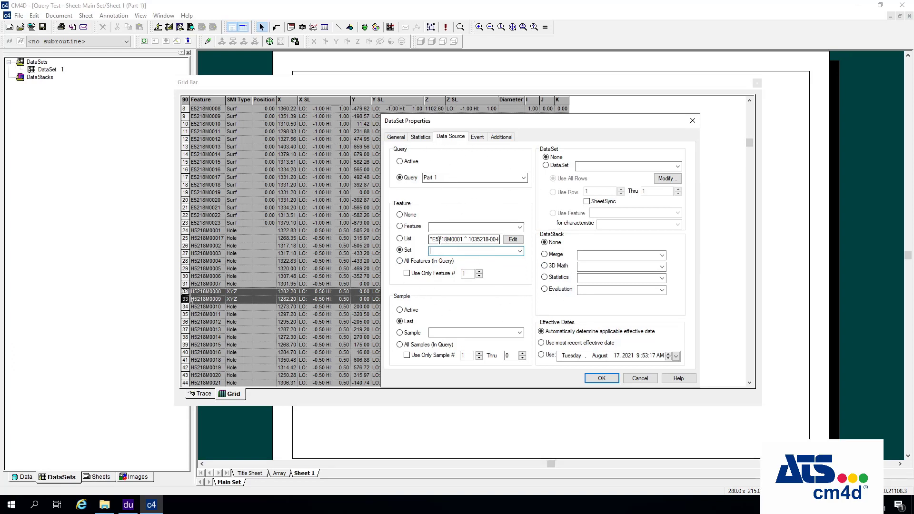
Step: Return the feature source to List and review the features it contains, leaving the list unedited
{"action": "left_click", "coordinate": [405, 239]}
{"action": "left_click", "coordinate": [514, 240]}
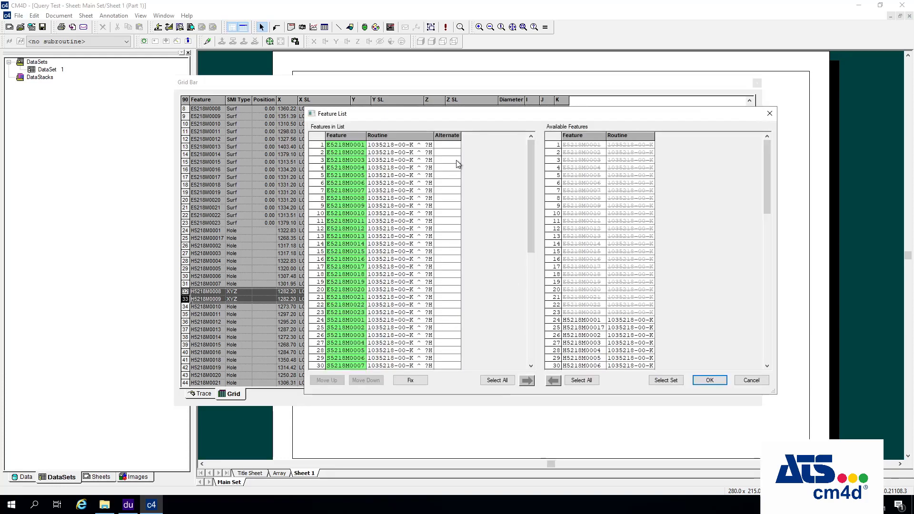
{"action": "left_click", "coordinate": [764, 380]}
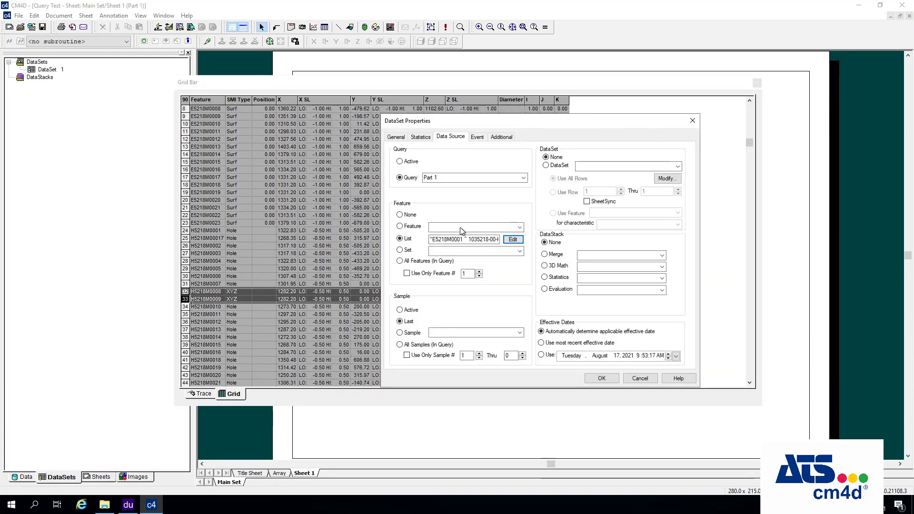
Step: Set the feature source to all features in the query, leaving the single feature number restriction off
{"action": "left_click", "coordinate": [413, 261]}
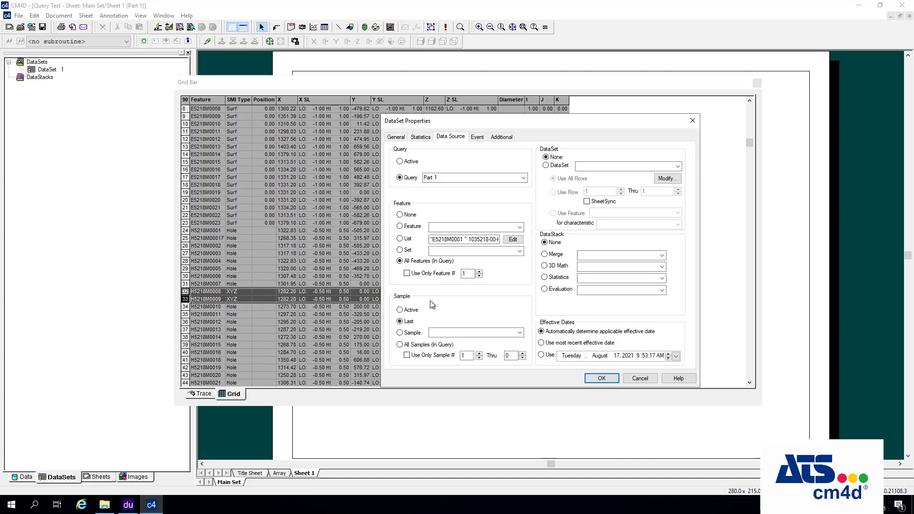
{"action": "left_click", "coordinate": [420, 274]}
{"action": "left_click", "coordinate": [479, 276]}
{"action": "left_click", "coordinate": [408, 274]}
Step: Set the sample source to the single sample 06/30/15 17:25:03
{"action": "left_click", "coordinate": [409, 323]}
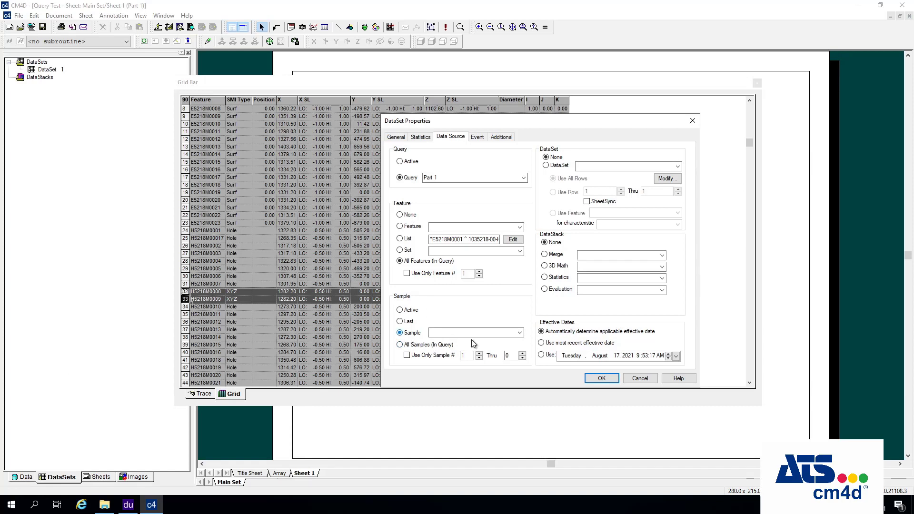
{"action": "left_click", "coordinate": [519, 333]}
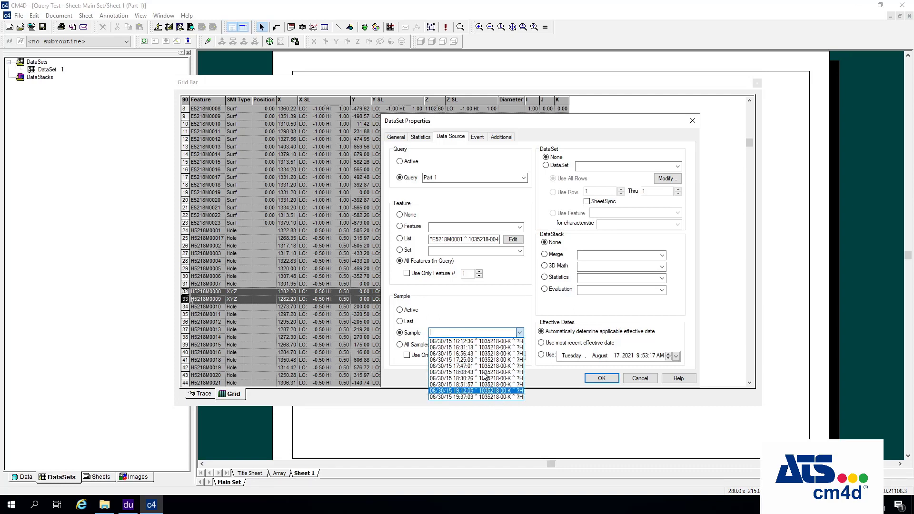
{"action": "left_click", "coordinate": [475, 360]}
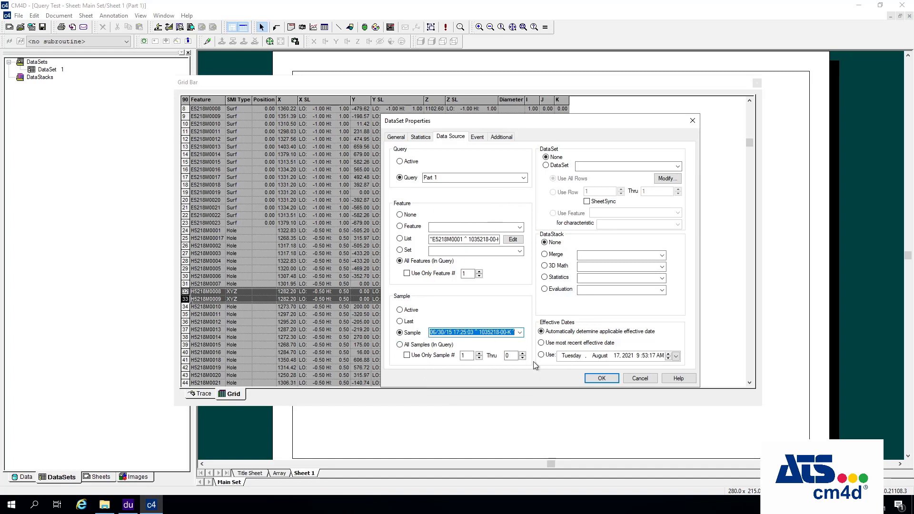
Step: Set the sample source to all samples in the query and restrict it to samples 1 thru 5
{"action": "left_click", "coordinate": [413, 345]}
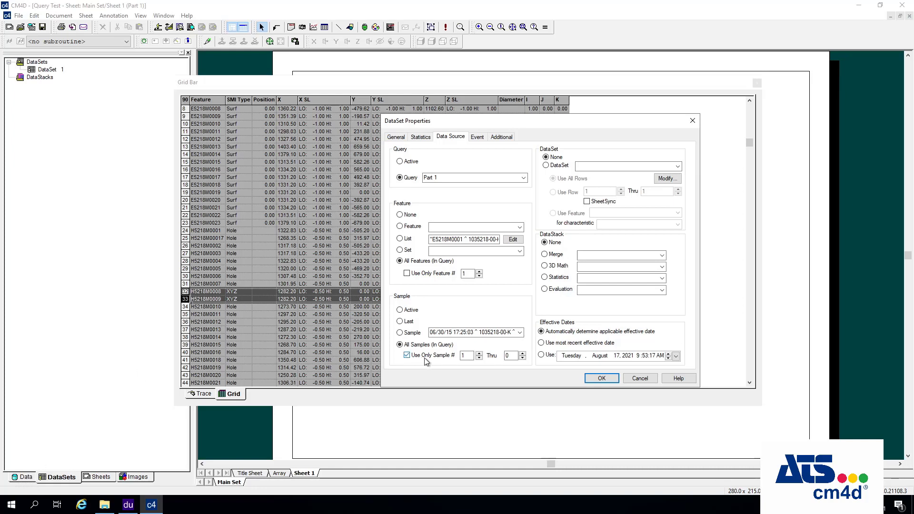
{"action": "left_click", "coordinate": [480, 353]}
{"action": "left_click", "coordinate": [479, 353]}
{"action": "left_click", "coordinate": [479, 353]}
{"action": "left_click", "coordinate": [480, 353]}
{"action": "left_click", "coordinate": [479, 358]}
{"action": "left_click", "coordinate": [523, 358]}
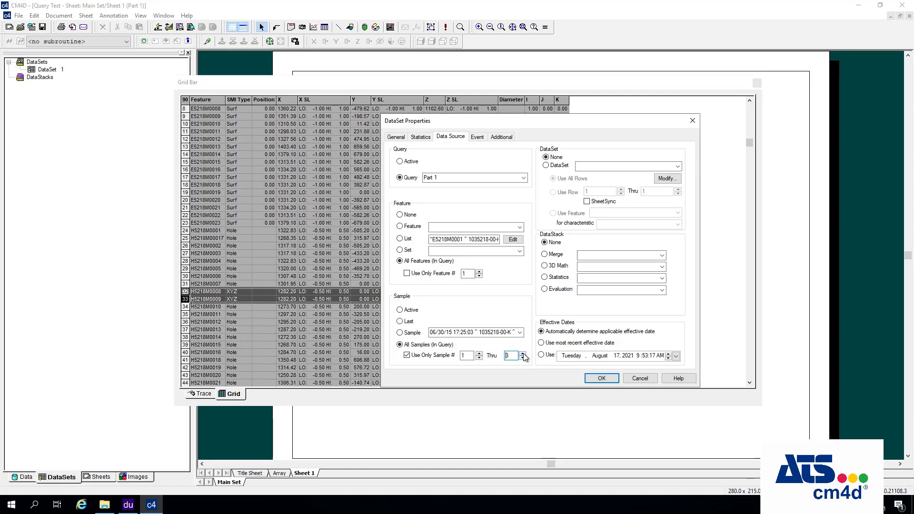
{"action": "left_click", "coordinate": [523, 355]}
{"action": "left_click", "coordinate": [523, 355]}
Step: Reduce the sample number range to 1 thru 1
{"action": "left_click", "coordinate": [479, 358]}
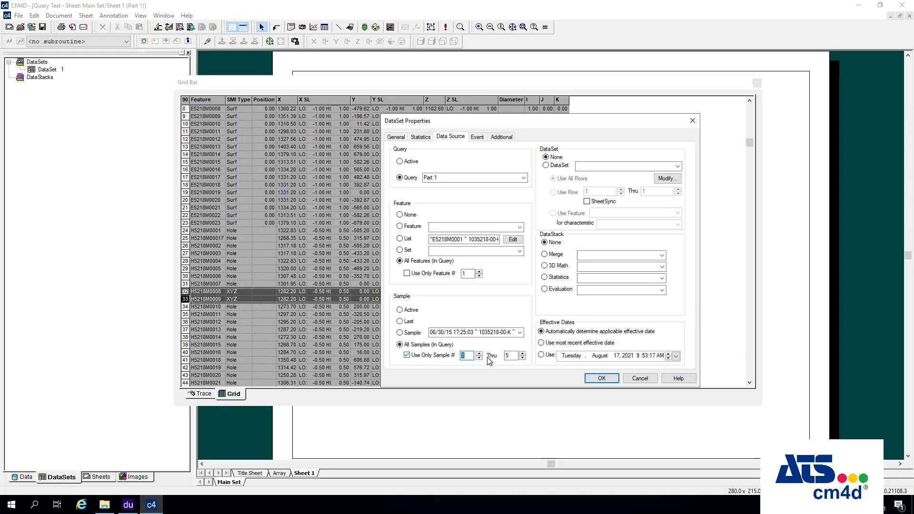
{"action": "left_click", "coordinate": [522, 358]}
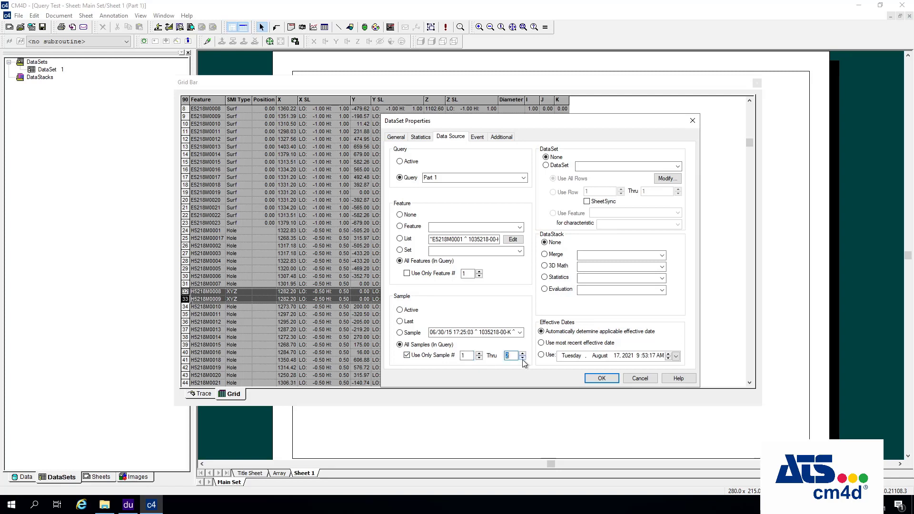
{"action": "left_click", "coordinate": [479, 358]}
{"action": "left_click", "coordinate": [478, 358]}
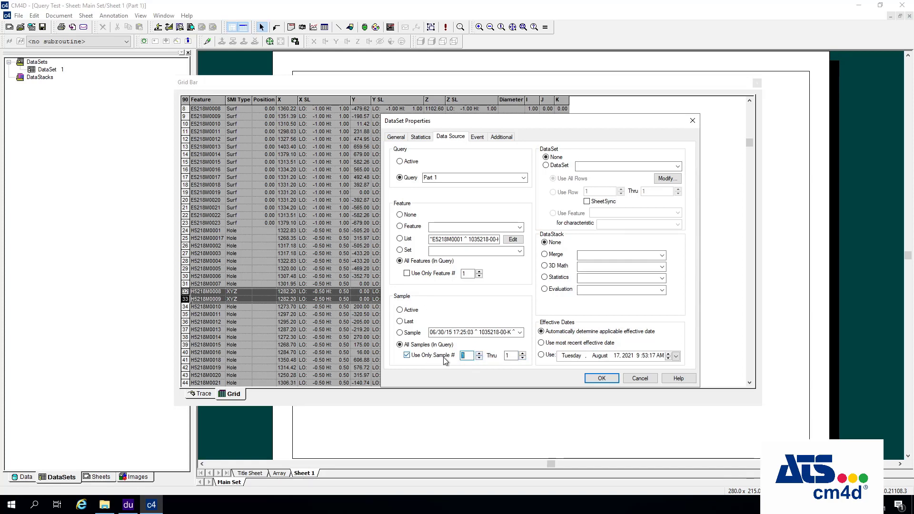
Step: Raise the end of the sample range to 5 and apply the dataset properties
{"action": "left_click", "coordinate": [522, 353]}
{"action": "left_click", "coordinate": [522, 354]}
{"action": "left_click", "coordinate": [590, 378]}
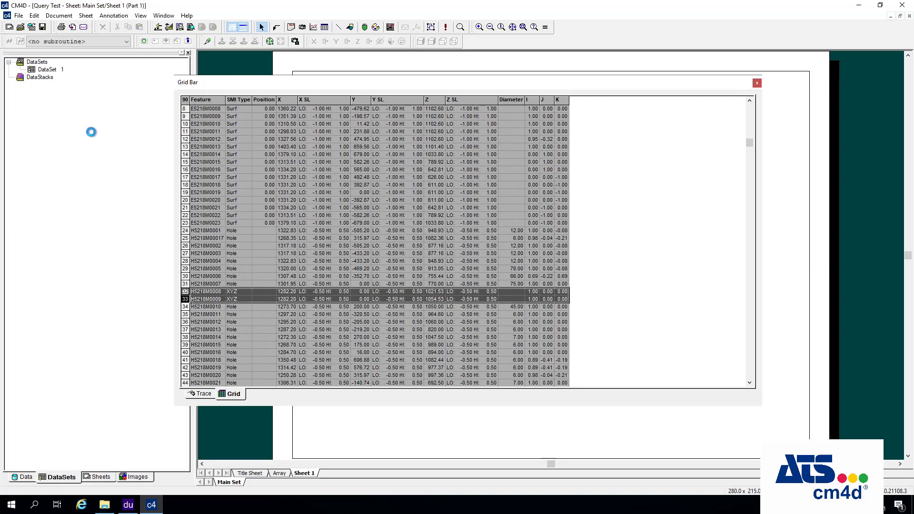
Step: View DataSet 1 in the grid and compare its sample columns with the 1035218-00-K samples in the Part 1 query
{"action": "right_click", "coordinate": [57, 70]}
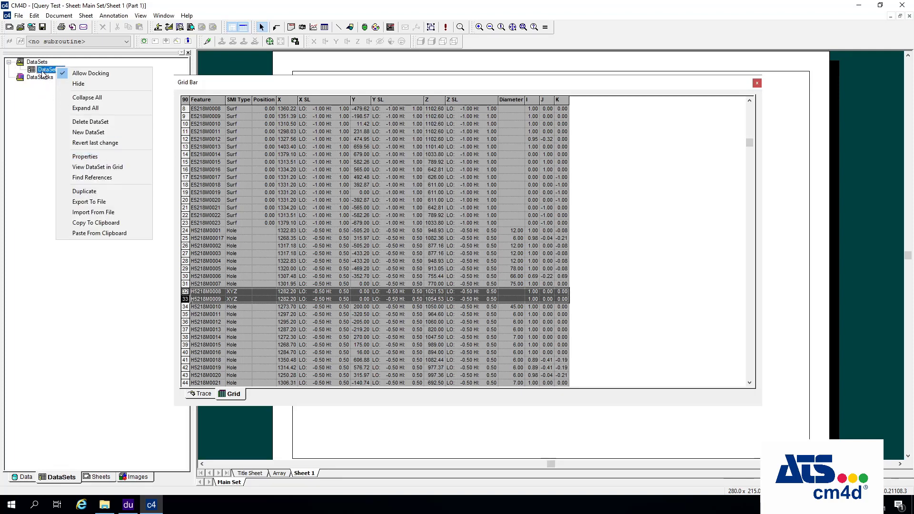
{"action": "left_click", "coordinate": [92, 167]}
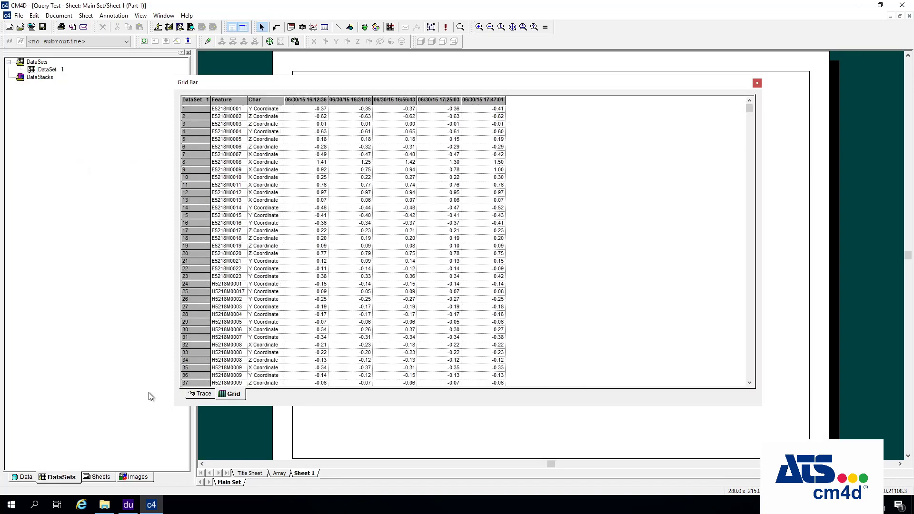
{"action": "left_click", "coordinate": [16, 478]}
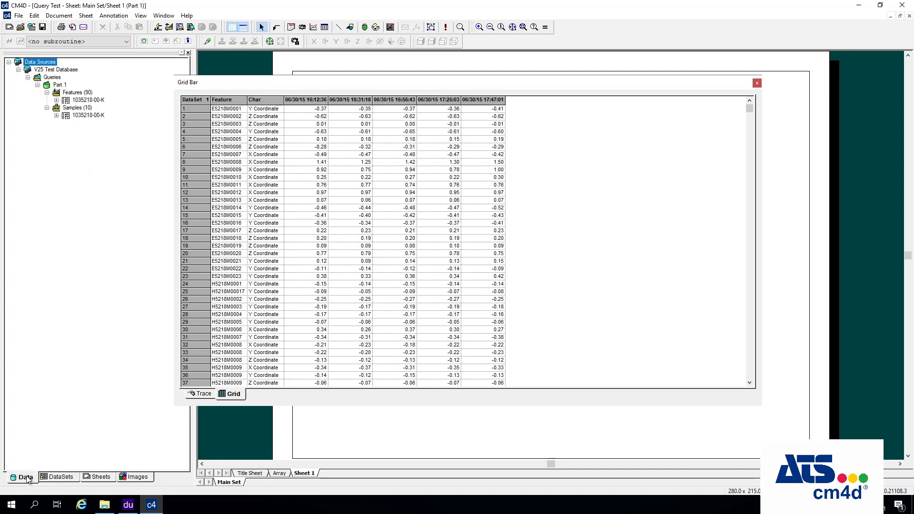
{"action": "left_click", "coordinate": [56, 115]}
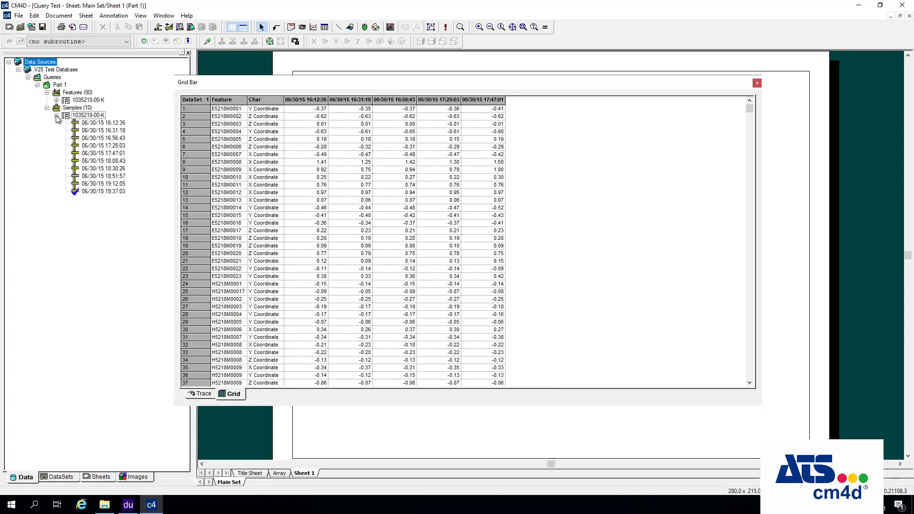
{"action": "left_click", "coordinate": [112, 192]}
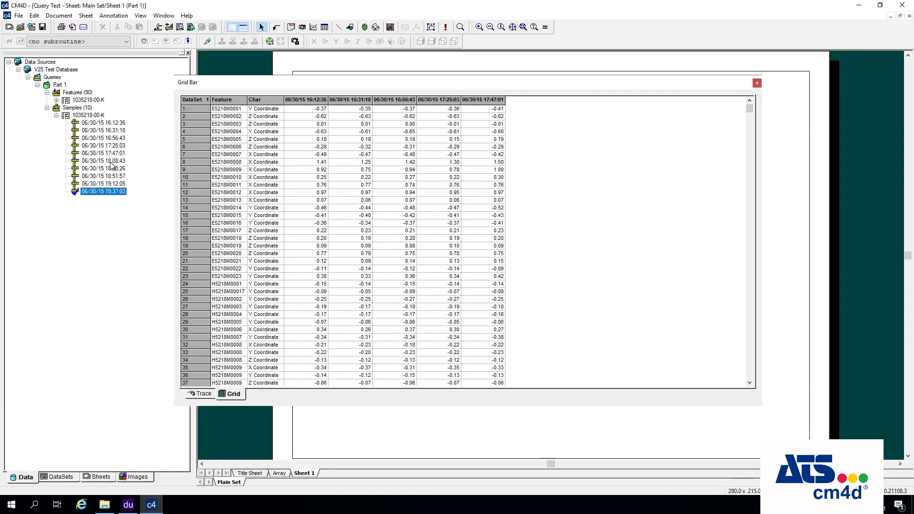
{"action": "left_click", "coordinate": [112, 125]}
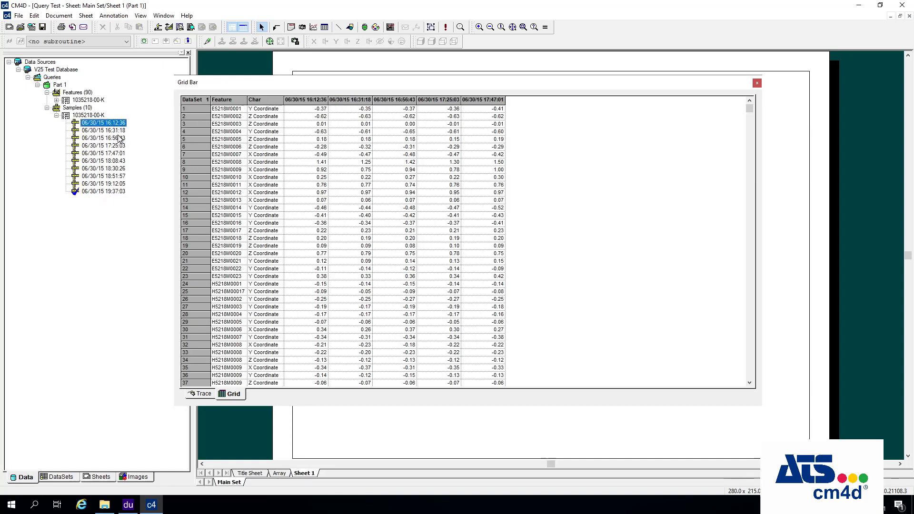
Step: Step through the Part 1 samples as far as 06/30/15 17:47:01 and compare them with the grid columns
{"action": "key", "text": "Down"}
{"action": "key", "text": "Down"}
{"action": "key", "text": "Down"}
{"action": "key", "text": "Down"}
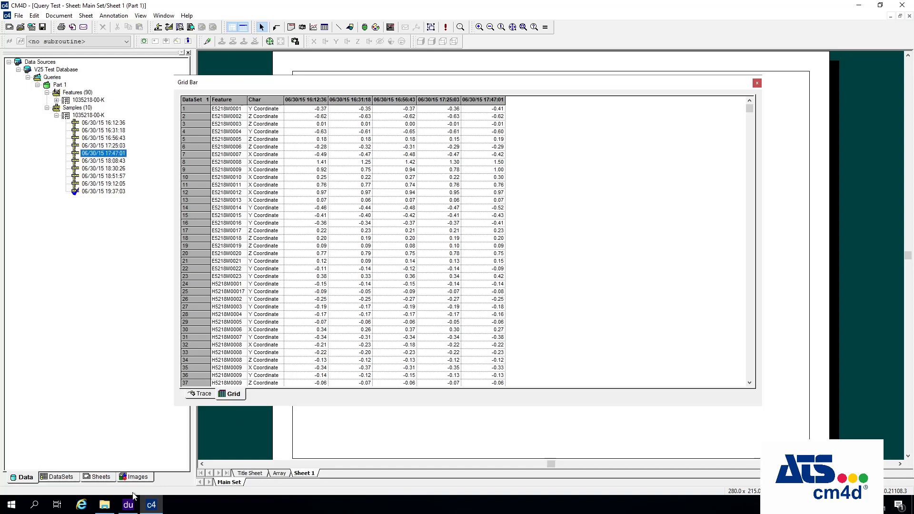
Step: Reverse the sample range of DataSet 1 to 5 thru 1 and apply the dataset properties
{"action": "left_click", "coordinate": [56, 477]}
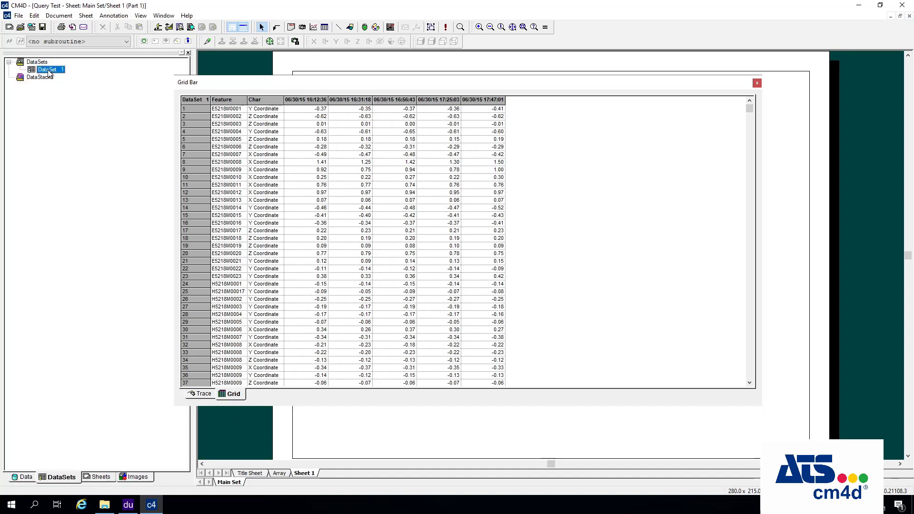
{"action": "double_click", "coordinate": [48, 70]}
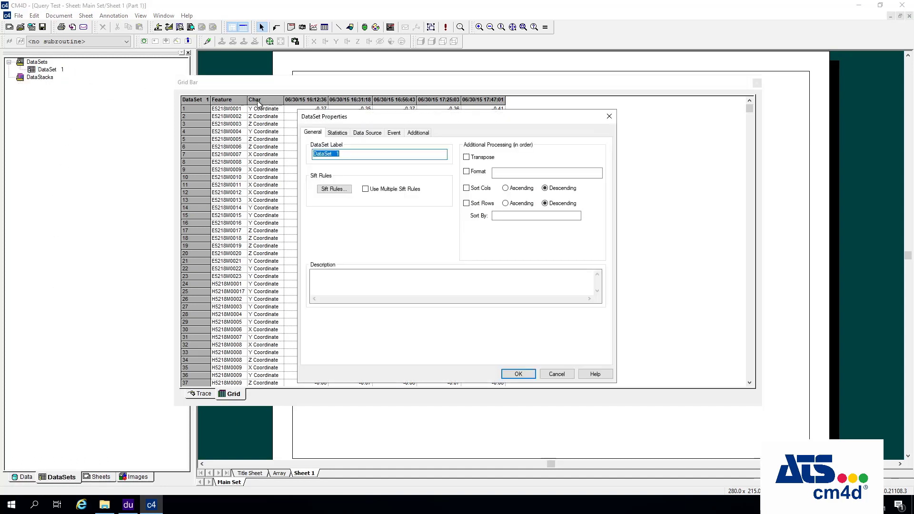
{"action": "left_click", "coordinate": [373, 134]}
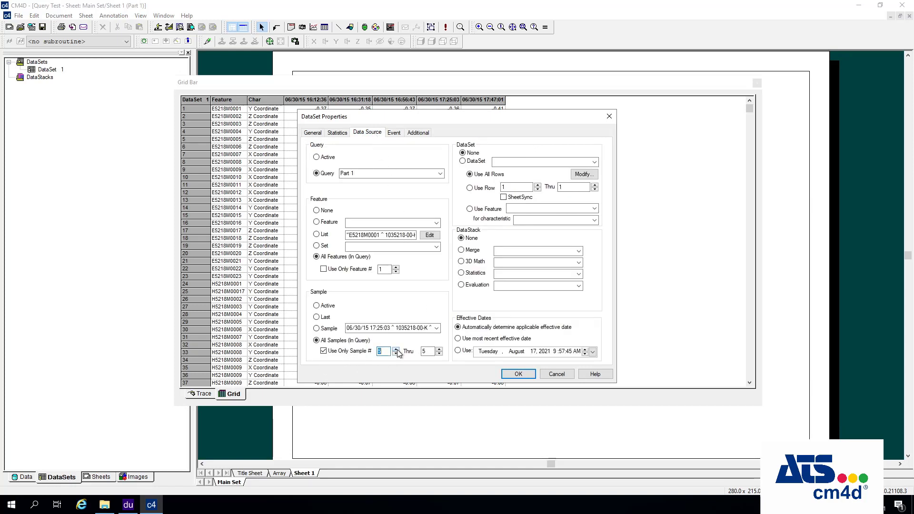
{"action": "left_click", "coordinate": [439, 354]}
{"action": "left_click", "coordinate": [532, 376]}
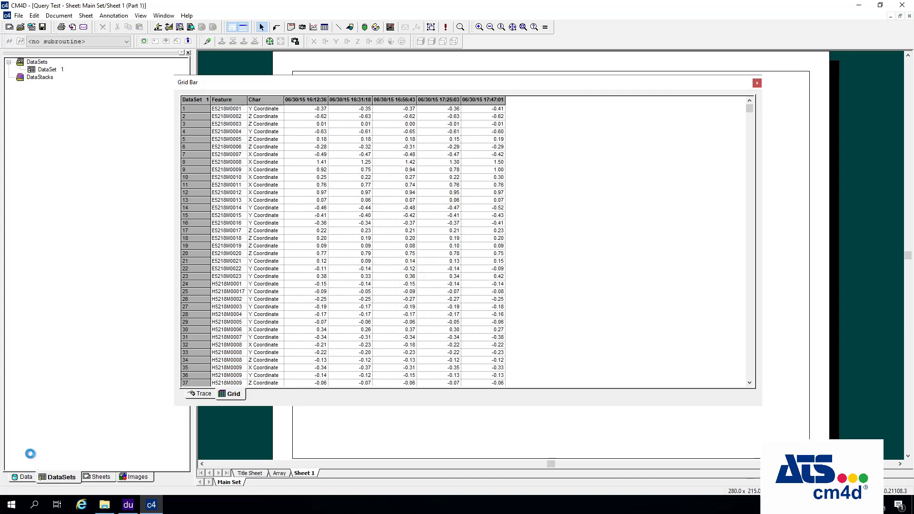
Step: Check the order of the first five 1035218-00-K samples in the Part 1 query against the grid columns
{"action": "left_click", "coordinate": [23, 477]}
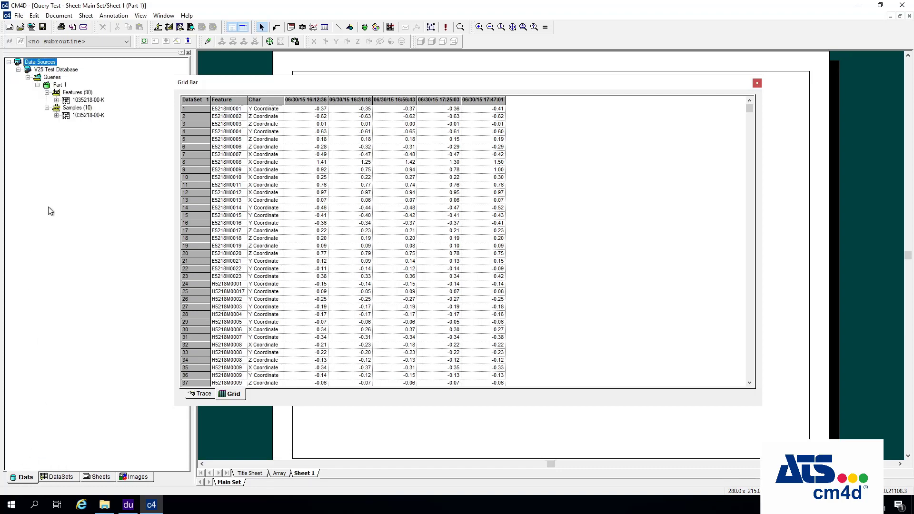
{"action": "left_click", "coordinate": [56, 115]}
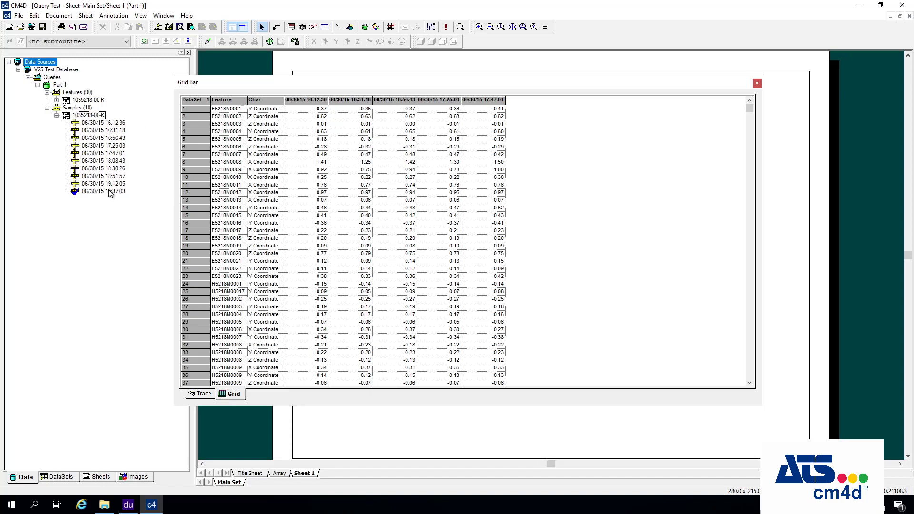
{"action": "left_click", "coordinate": [121, 124]}
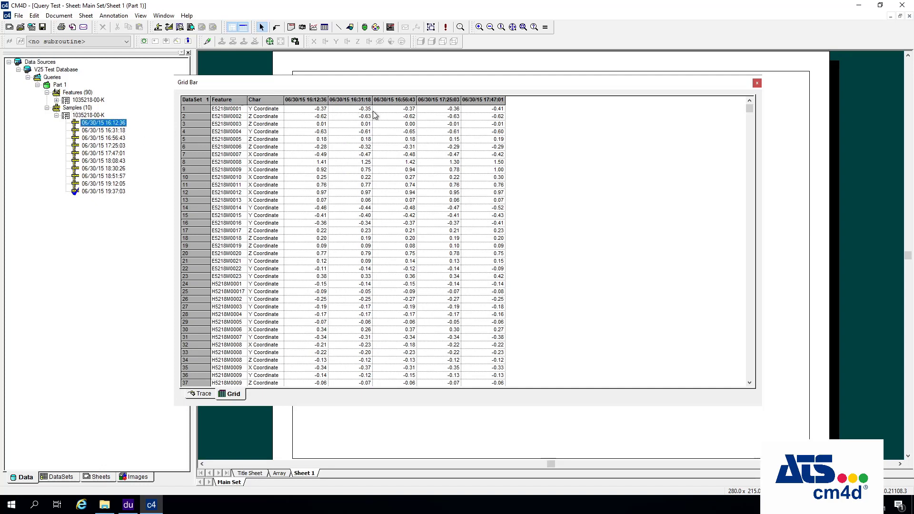
{"action": "left_click", "coordinate": [112, 132]}
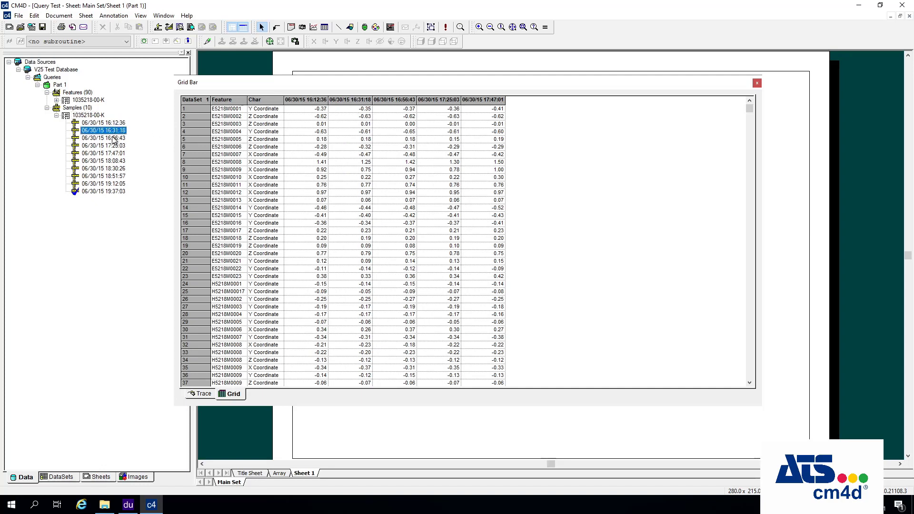
{"action": "left_click", "coordinate": [113, 138]}
{"action": "left_click", "coordinate": [113, 146]}
{"action": "left_click", "coordinate": [114, 152]}
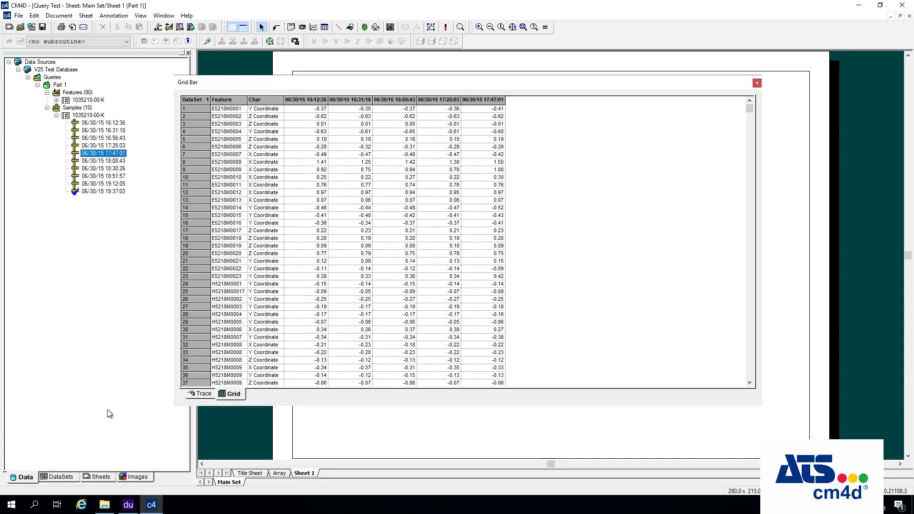
Step: Restrict DataSet 1 to samples -1 thru -5 and compare the grid columns with the 1035218-00-K sample list
{"action": "left_click", "coordinate": [61, 477]}
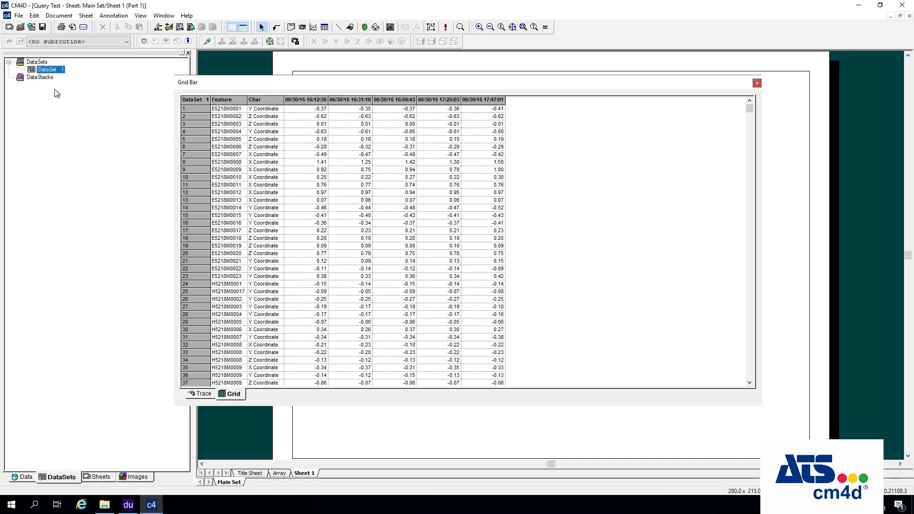
{"action": "double_click", "coordinate": [47, 70]}
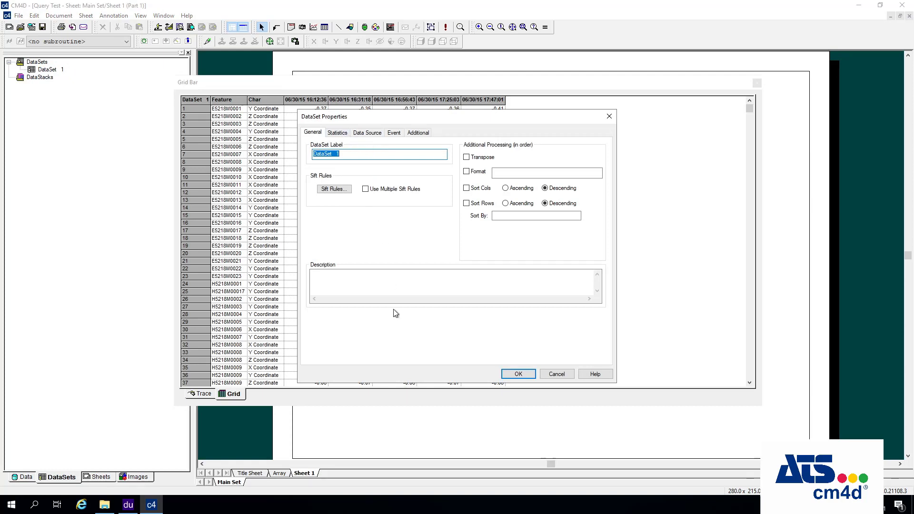
{"action": "left_click", "coordinate": [368, 133]}
{"action": "double_click", "coordinate": [381, 352]}
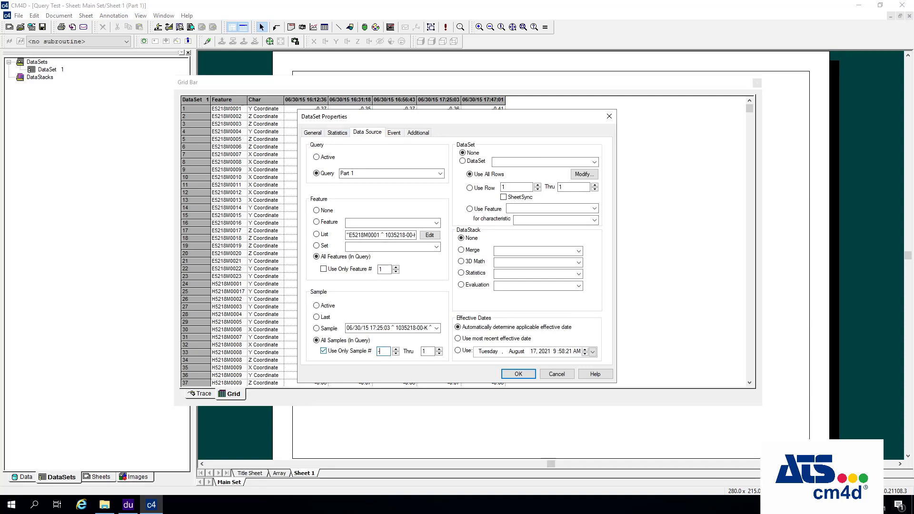
{"action": "type", "text": "-1"}
{"action": "left_click", "coordinate": [428, 352]}
{"action": "left_click", "coordinate": [528, 373]}
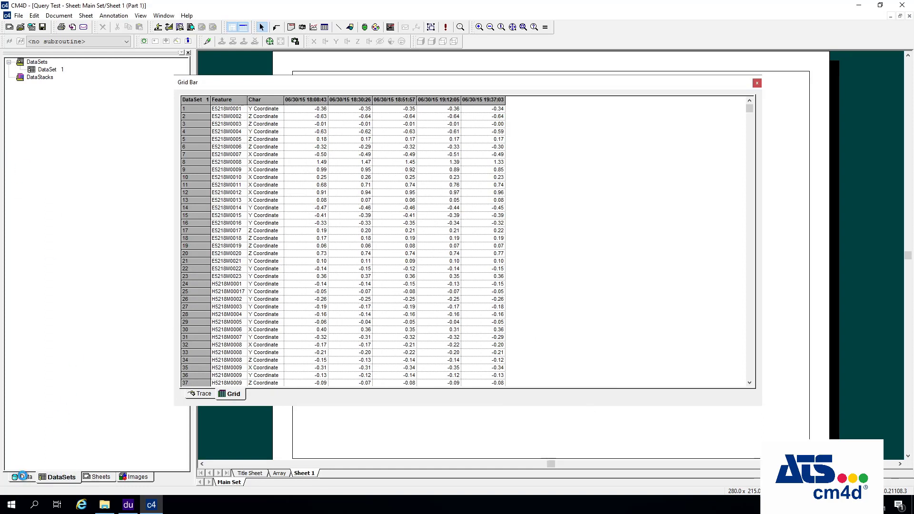
{"action": "left_click", "coordinate": [22, 478]}
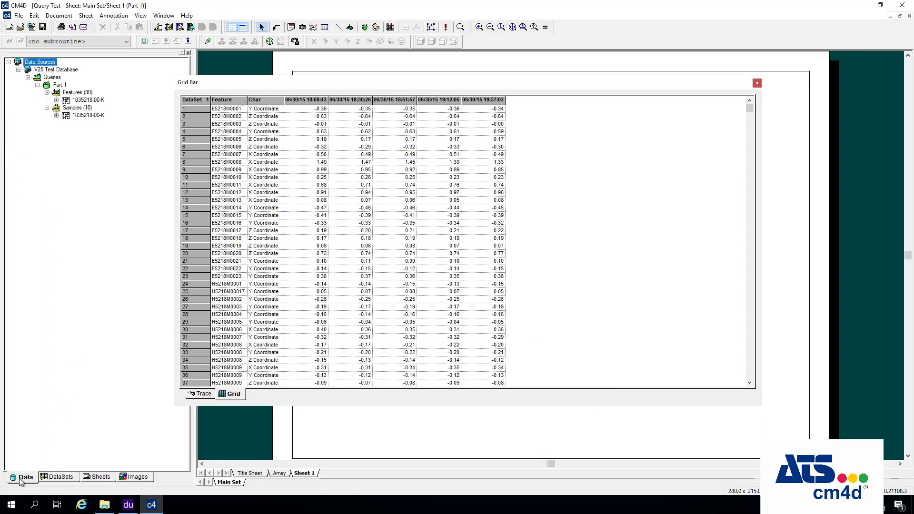
{"action": "left_click", "coordinate": [57, 115]}
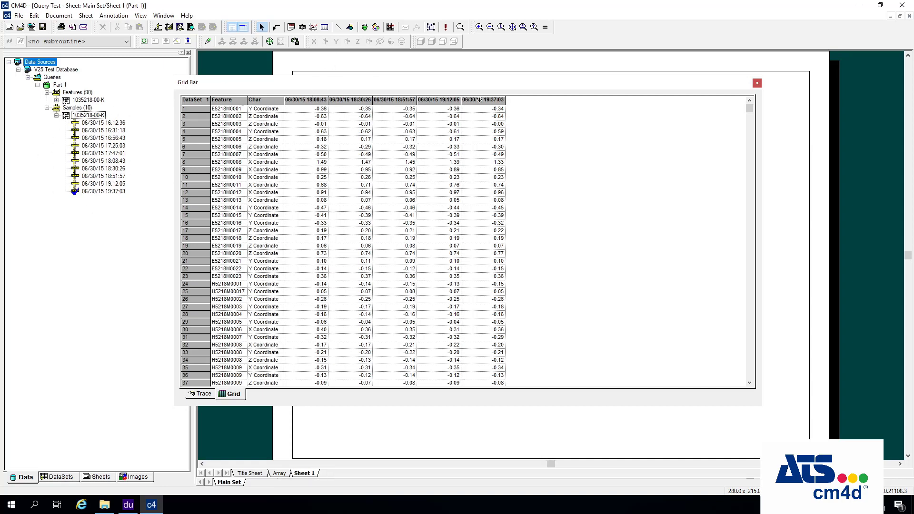
Step: Remove the sample number restriction from DataSet 1 to use all samples in the query, and apply the properties
{"action": "left_click", "coordinate": [67, 477]}
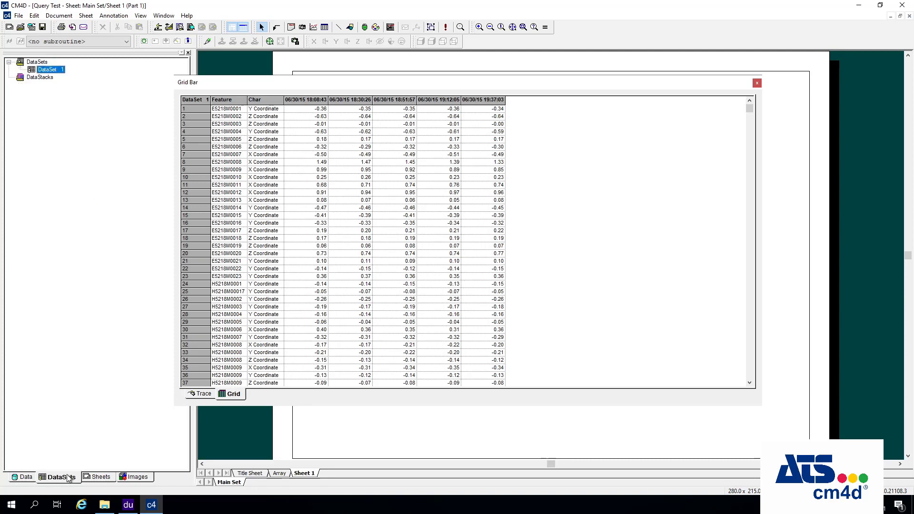
{"action": "double_click", "coordinate": [56, 72]}
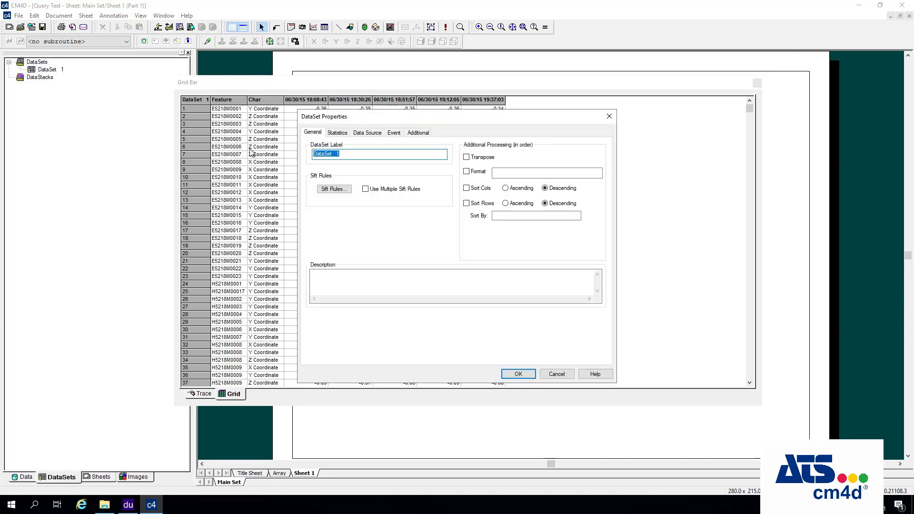
{"action": "left_click", "coordinate": [366, 133]}
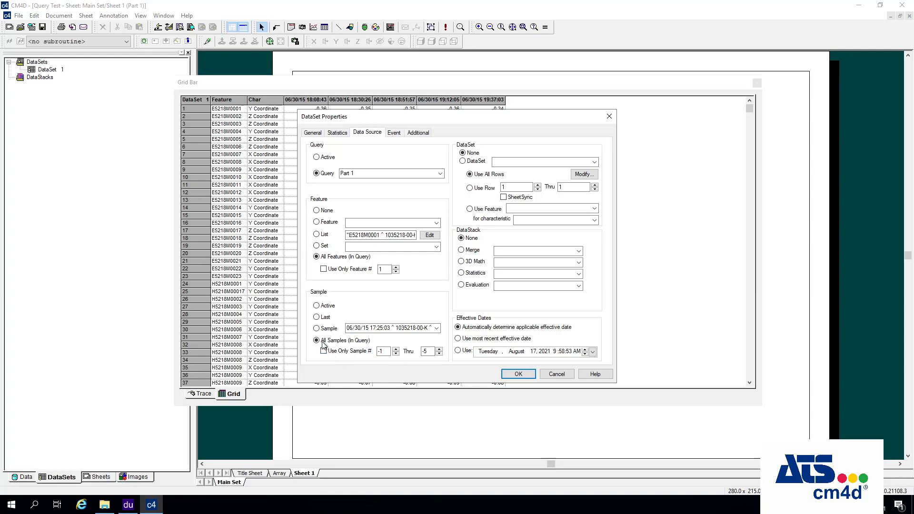
{"action": "left_click", "coordinate": [515, 374]}
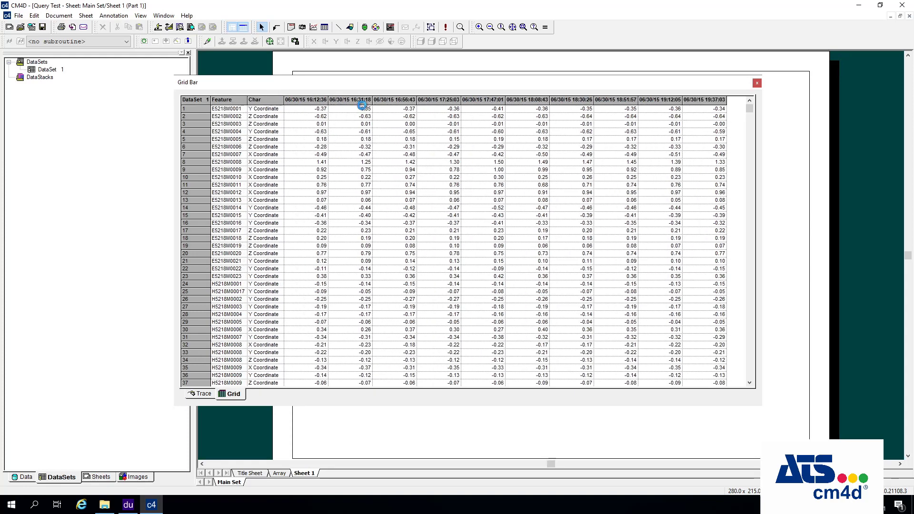
Step: Examine the 1035218-00-K samples in the Part 1 query and the method used for loading samples, leaving the settings unchanged
{"action": "left_click", "coordinate": [23, 478]}
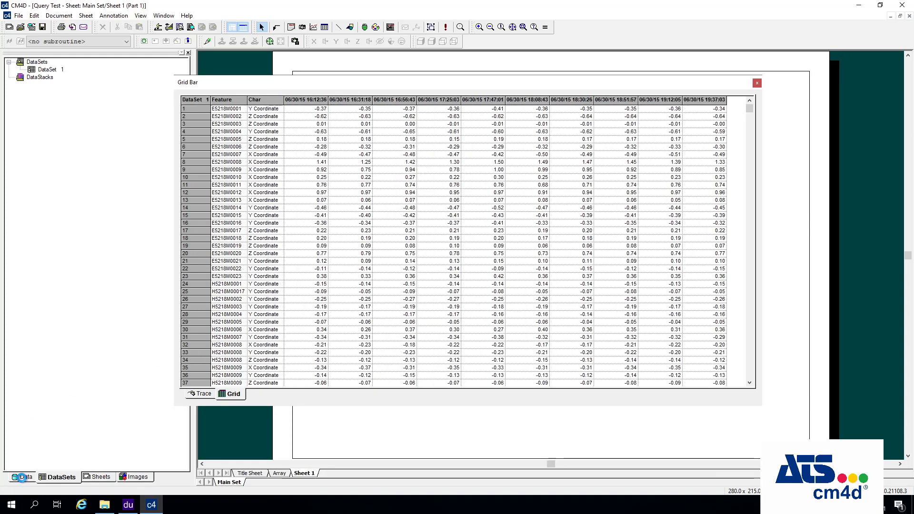
{"action": "left_click", "coordinate": [57, 116]}
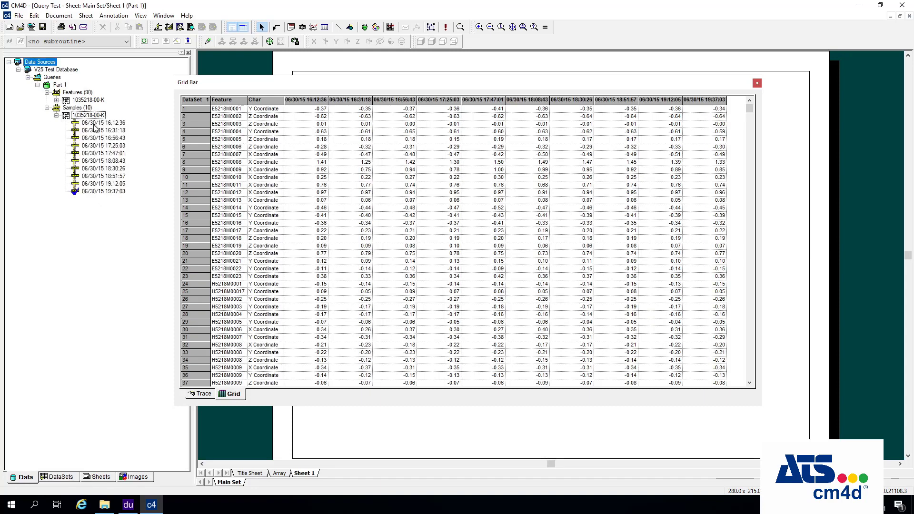
{"action": "left_click", "coordinate": [73, 108]}
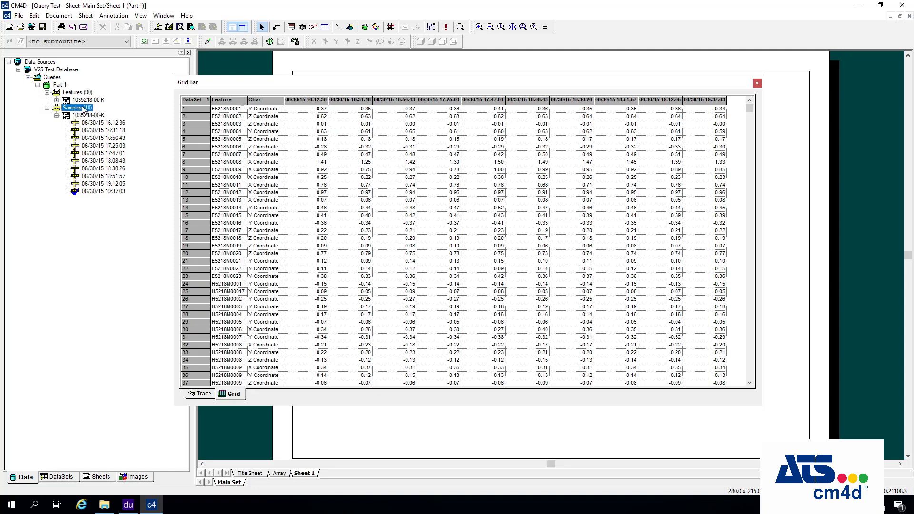
{"action": "double_click", "coordinate": [82, 109]}
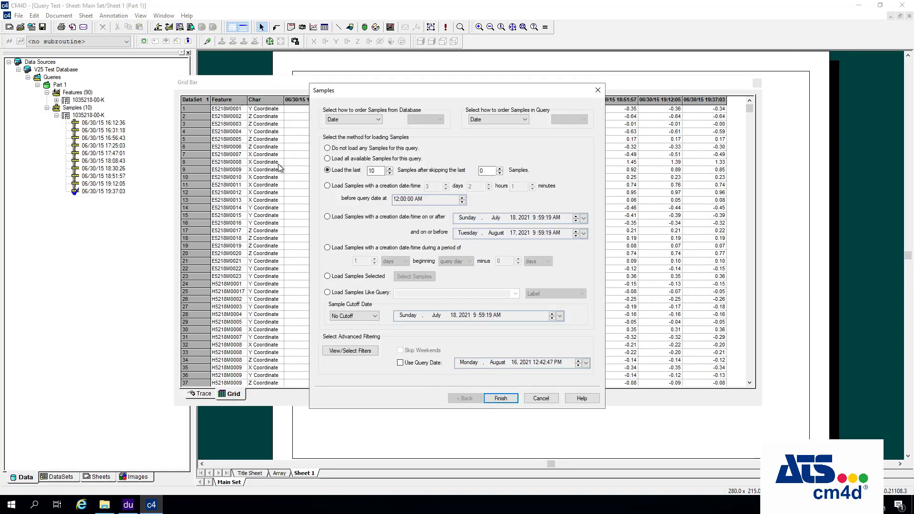
{"action": "left_click", "coordinate": [541, 398]}
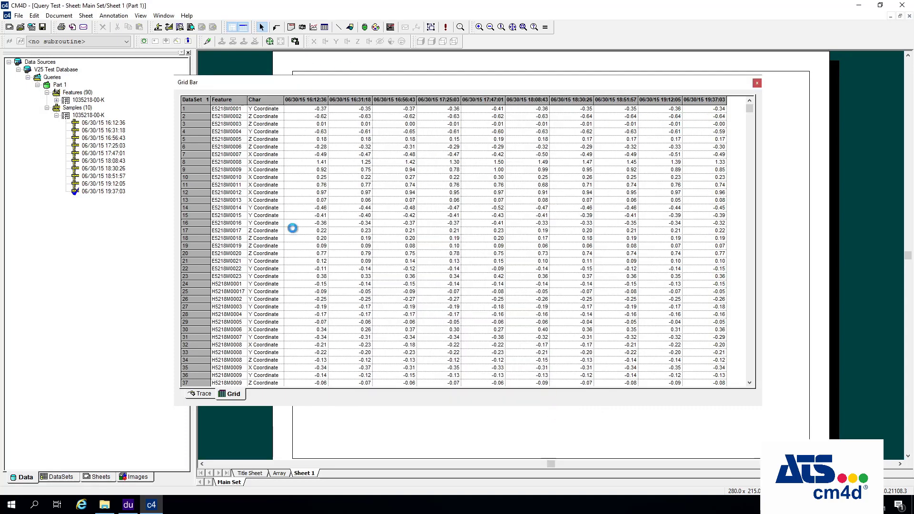
{"action": "left_click", "coordinate": [90, 108]}
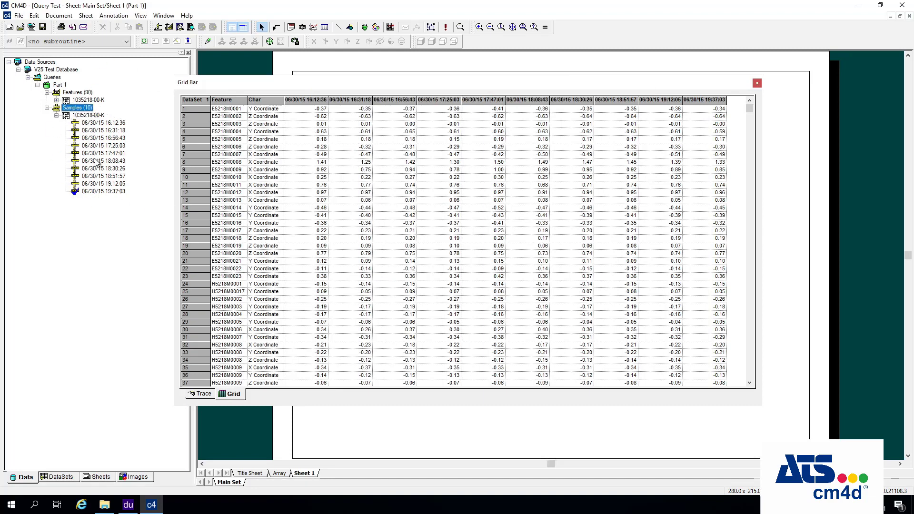
Step: Review the data source and general properties of DataSet 1, closing them without changes
{"action": "left_click", "coordinate": [56, 477]}
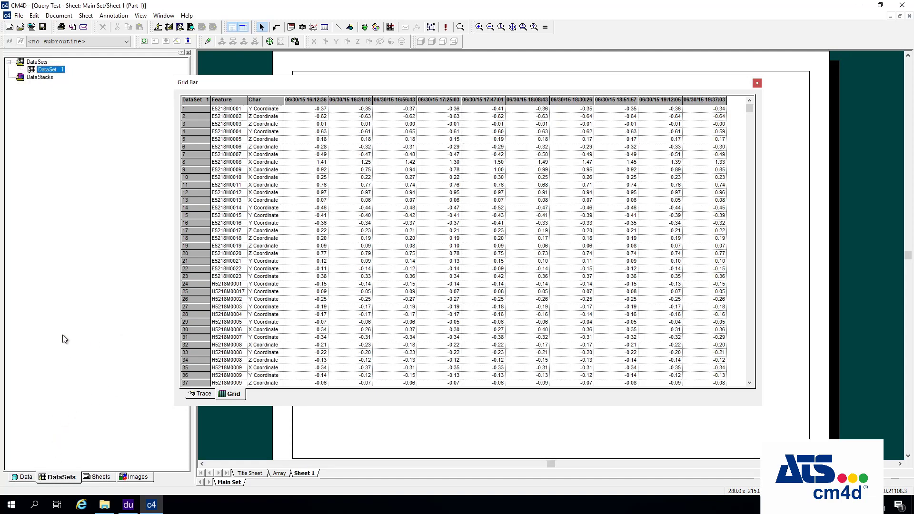
{"action": "double_click", "coordinate": [39, 71]}
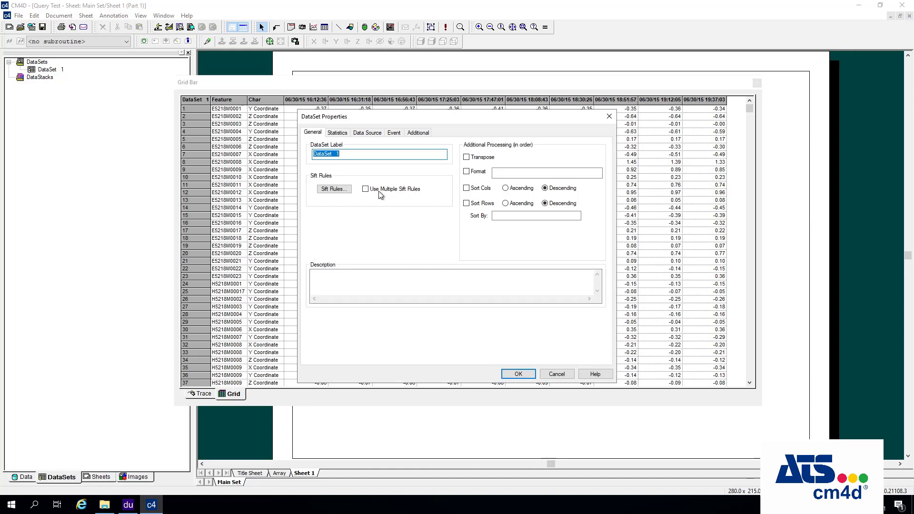
{"action": "left_click", "coordinate": [360, 135]}
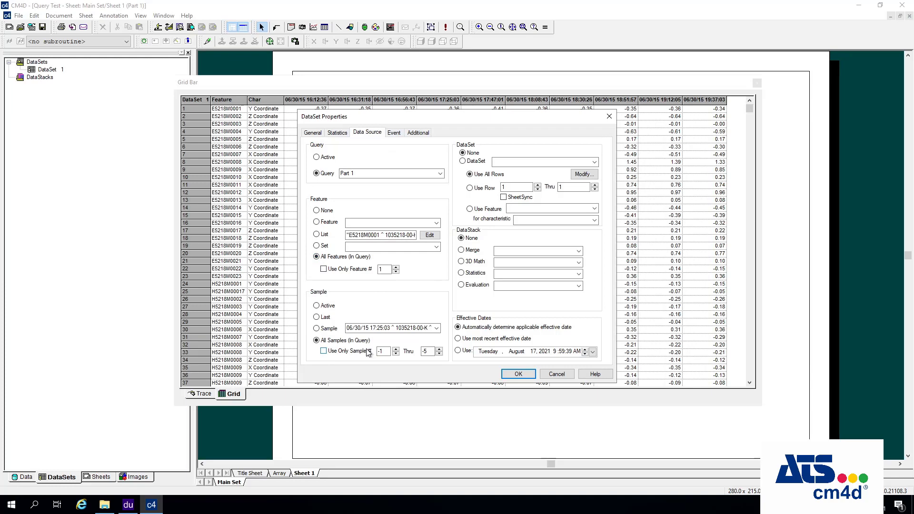
{"action": "left_click", "coordinate": [310, 134]}
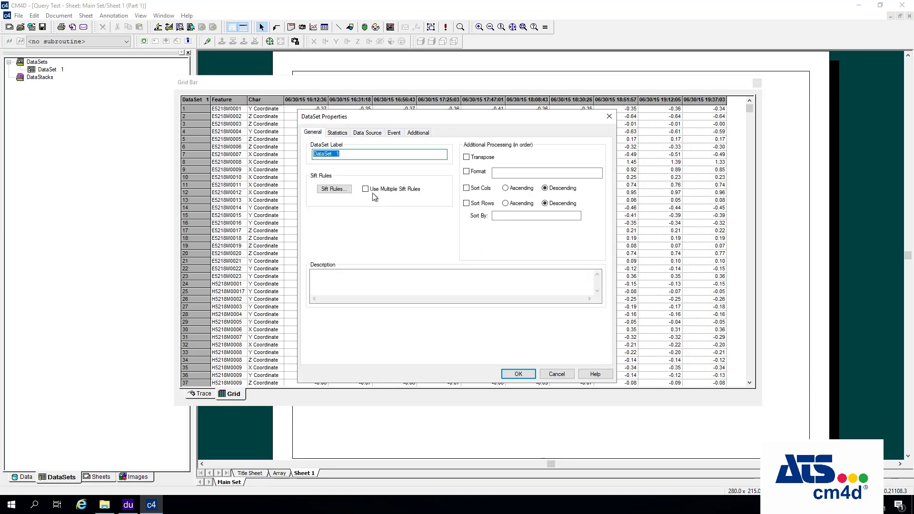
{"action": "left_click", "coordinate": [519, 374]}
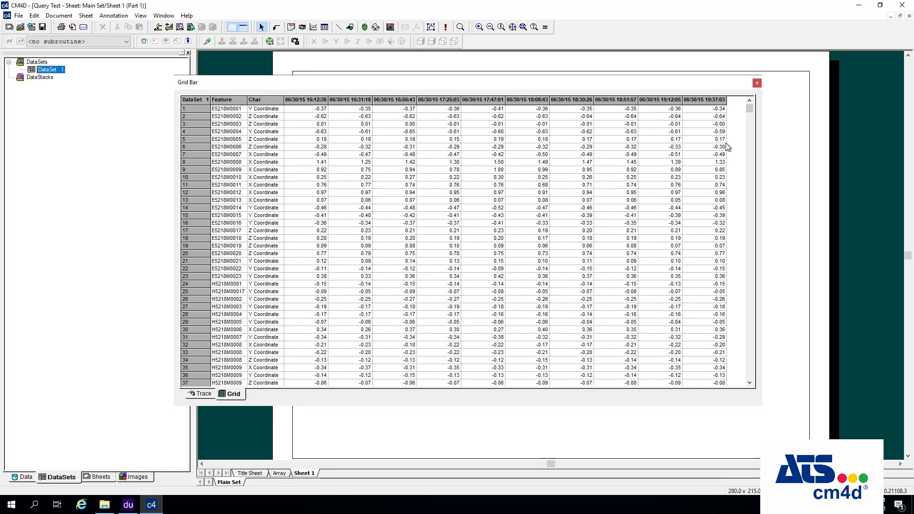
Step: Compare the samples listed under 1035218-00-K in the Part 1 query with the grid columns, then return to the datasets
{"action": "left_click", "coordinate": [23, 477]}
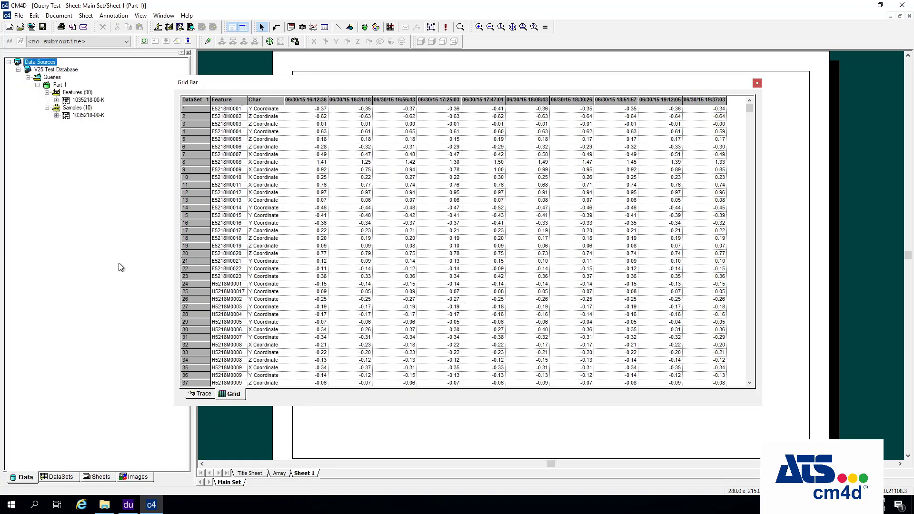
{"action": "left_click", "coordinate": [56, 115]}
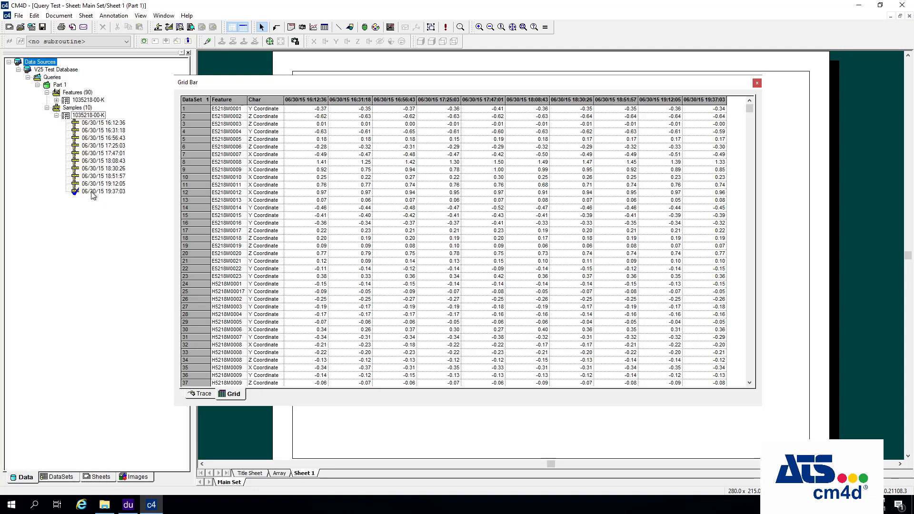
{"action": "left_click", "coordinate": [56, 481]}
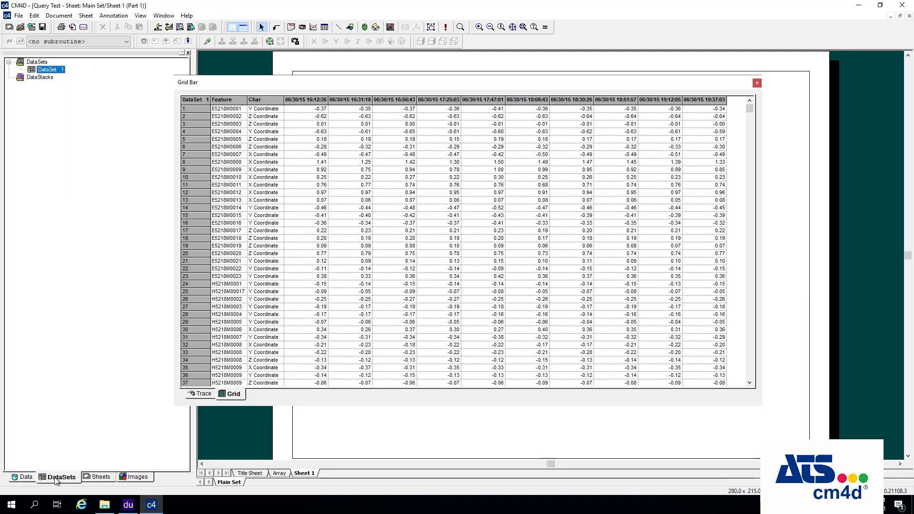
Step: Open the sift rules of DataSet 1 and expand the Feature Filters section
{"action": "double_click", "coordinate": [53, 71]}
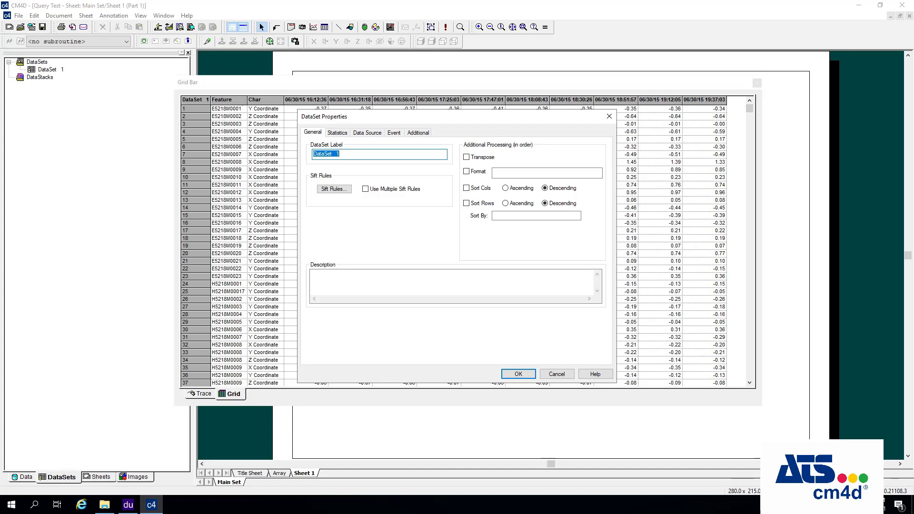
{"action": "left_click", "coordinate": [334, 189]}
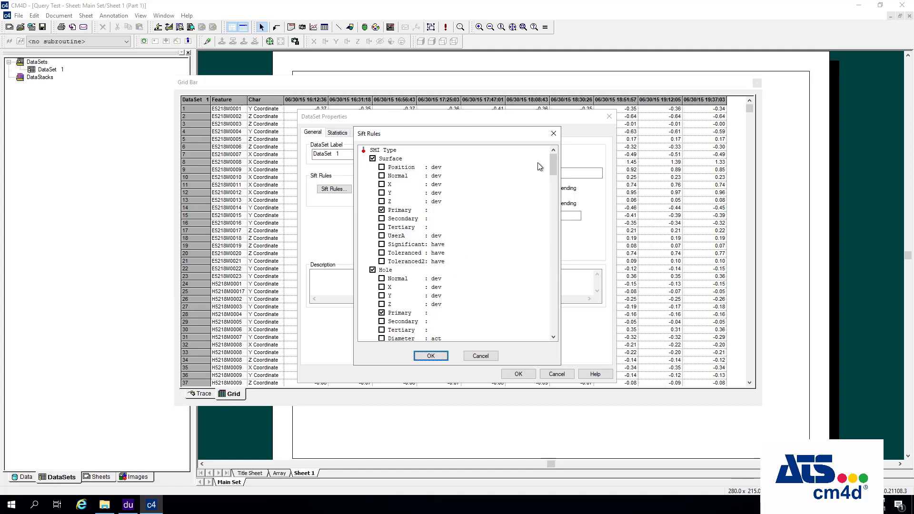
{"action": "left_click_drag", "start_coordinate": [552, 164], "coordinate": [531, 330]}
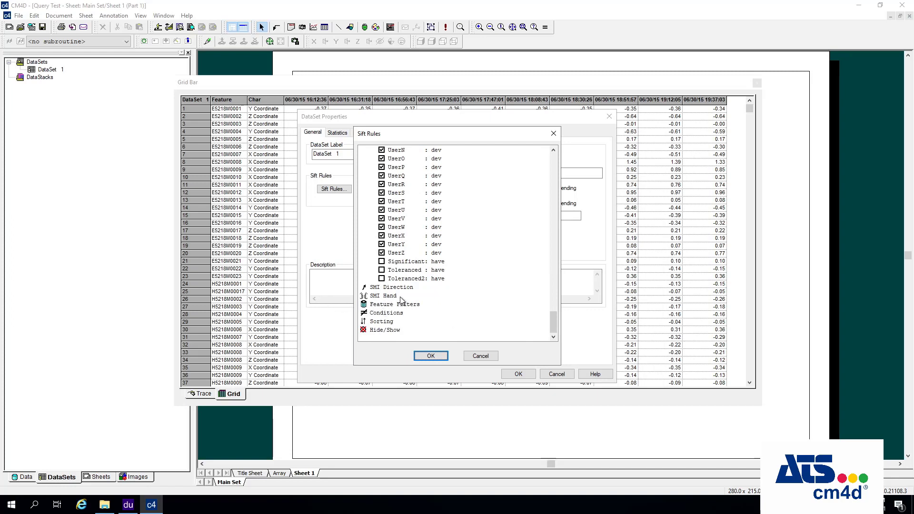
{"action": "left_click", "coordinate": [399, 307]}
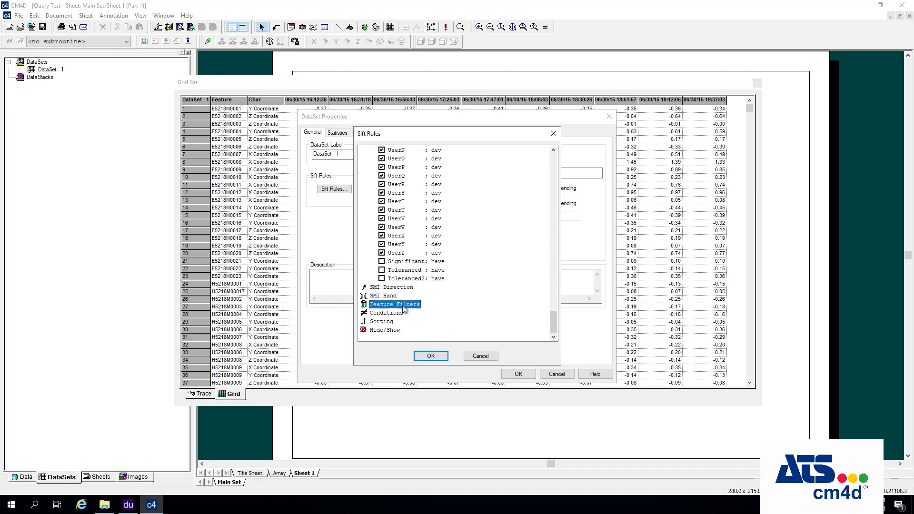
{"action": "double_click", "coordinate": [403, 308]}
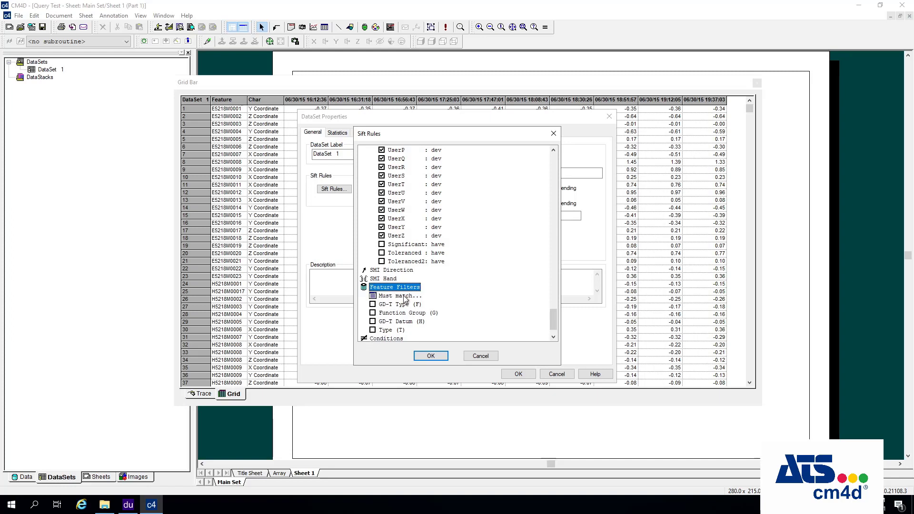
Step: Enable the Type (T) feature filter in the sift rules and open its value for editing
{"action": "left_click", "coordinate": [372, 330]}
{"action": "left_click", "coordinate": [397, 330]}
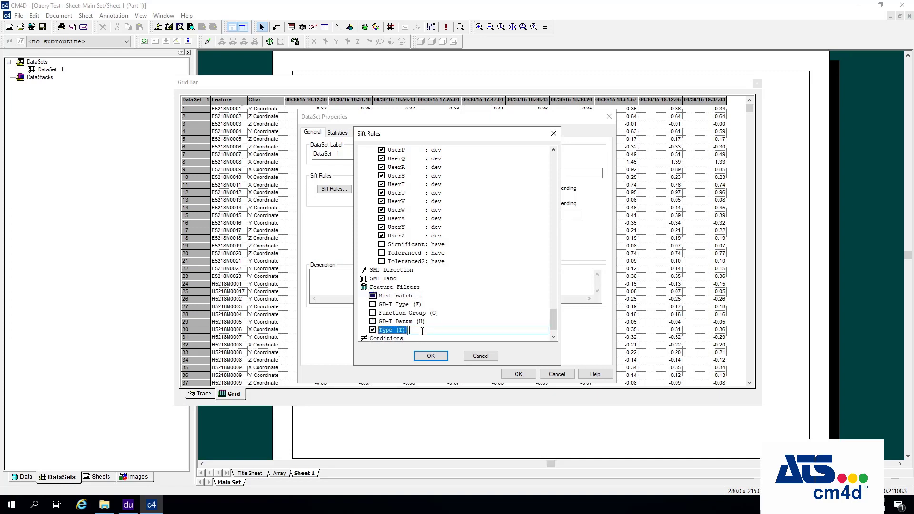
{"action": "scroll", "coordinate": [428, 331], "scroll_direction": "down", "scroll_amount": 1}
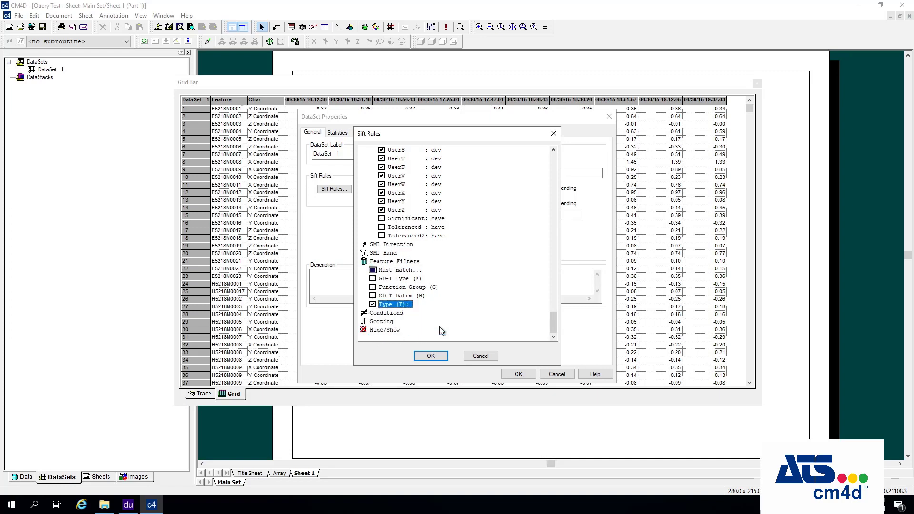
{"action": "left_click", "coordinate": [413, 306]}
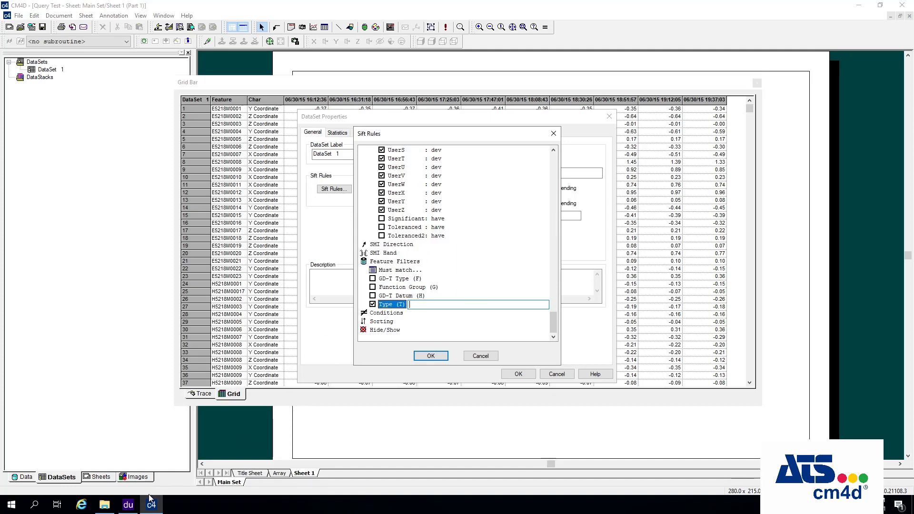
Step: Switch to DataUtility and run a search for all routines in the V25 Test site
{"action": "mouse_move", "coordinate": [134, 509]}
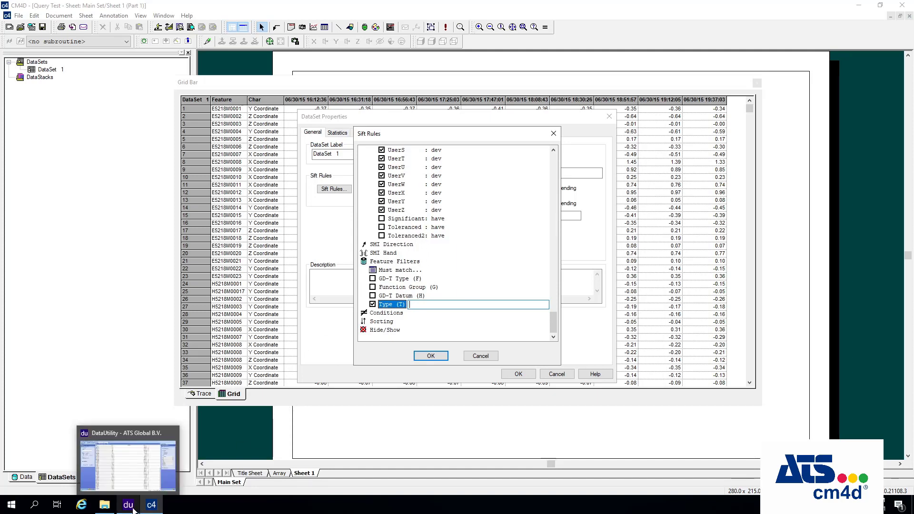
{"action": "left_click", "coordinate": [134, 510]}
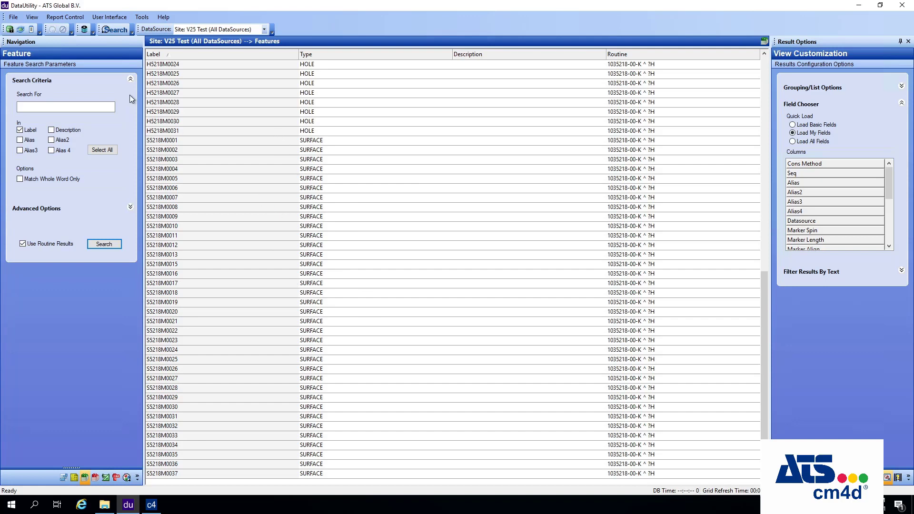
{"action": "left_click", "coordinate": [74, 478]}
{"action": "left_click", "coordinate": [97, 279]}
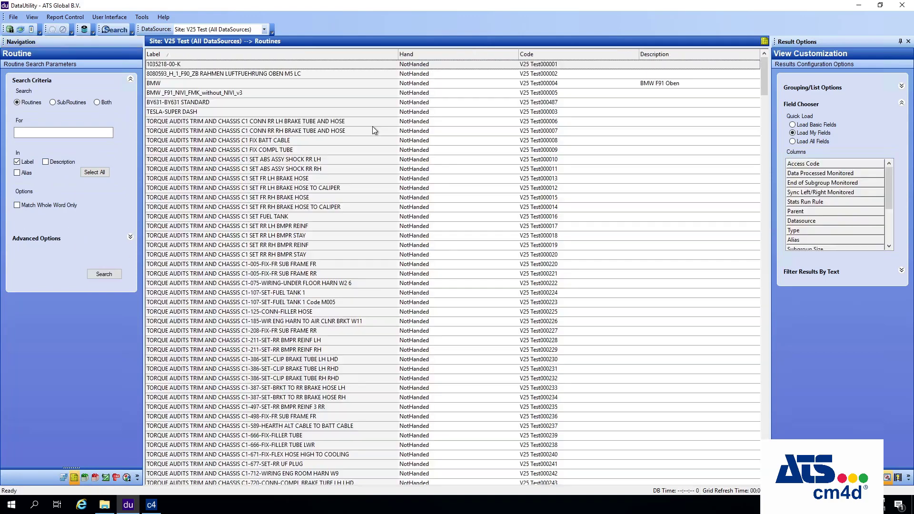
Step: Keep only the 1035218-00-K routine in the results and search for its features
{"action": "left_click", "coordinate": [191, 64]}
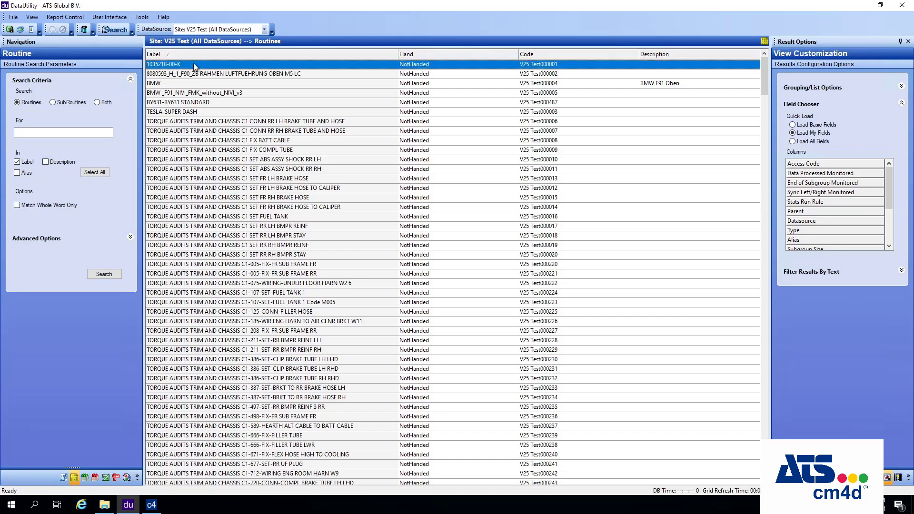
{"action": "right_click", "coordinate": [194, 67]}
{"action": "left_click", "coordinate": [221, 100]}
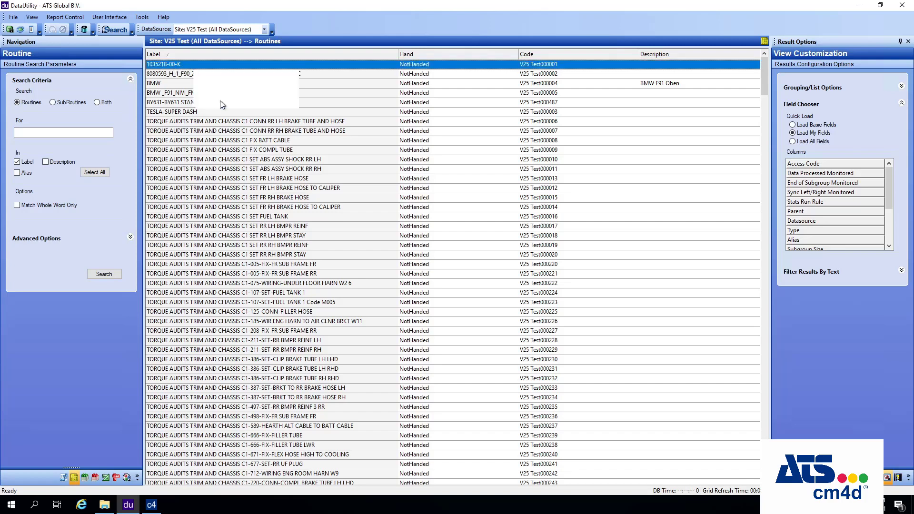
{"action": "left_click", "coordinate": [85, 477]}
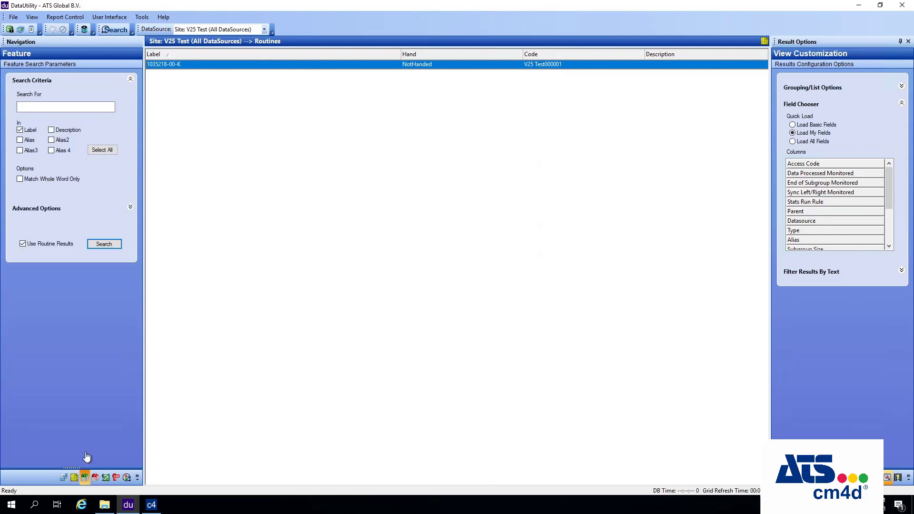
{"action": "left_click", "coordinate": [104, 244]}
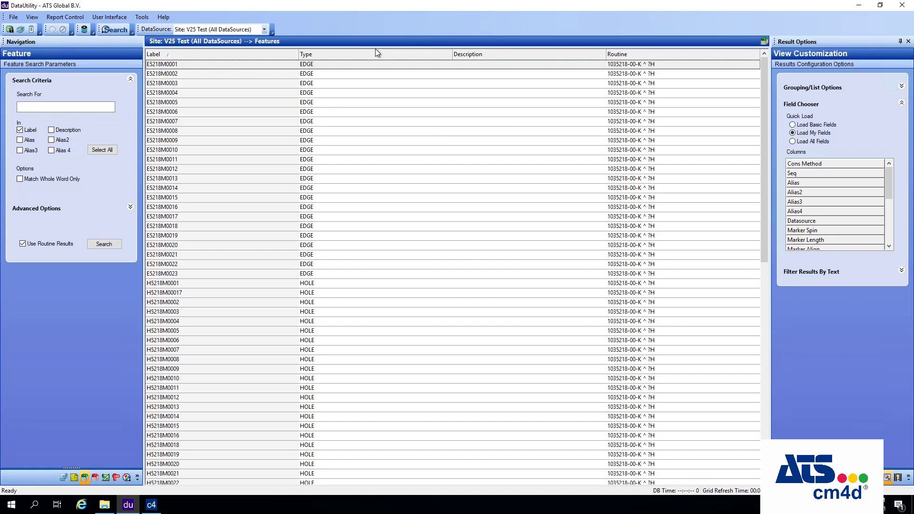
Step: Remove the Type column from the feature results and locate the Type field among the available columns
{"action": "left_click_drag", "start_coordinate": [378, 54], "coordinate": [844, 221]}
{"action": "scroll", "coordinate": [844, 227], "scroll_direction": "down", "scroll_amount": 5}
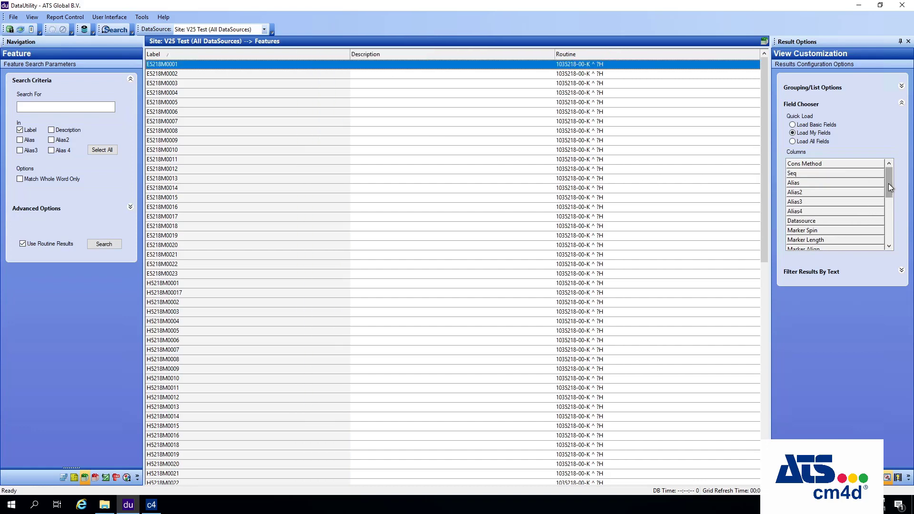
{"action": "left_click", "coordinate": [844, 239]}
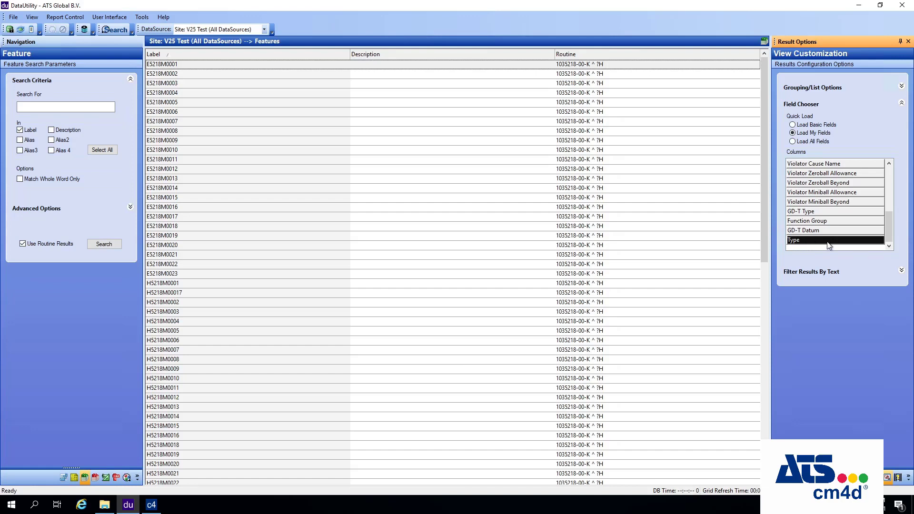
Step: Examine feature filter T: Type in Filter Management and its available type options, then close without changes
{"action": "left_click", "coordinate": [84, 30]}
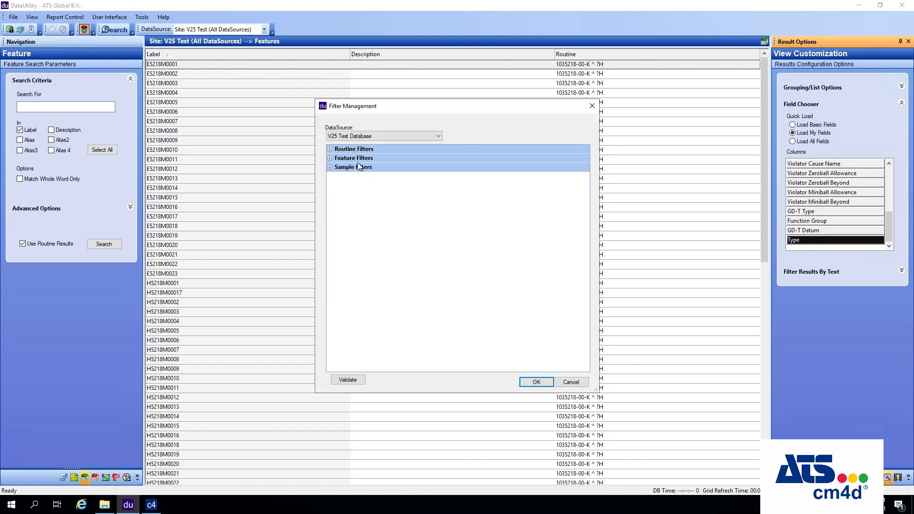
{"action": "left_click", "coordinate": [329, 158]}
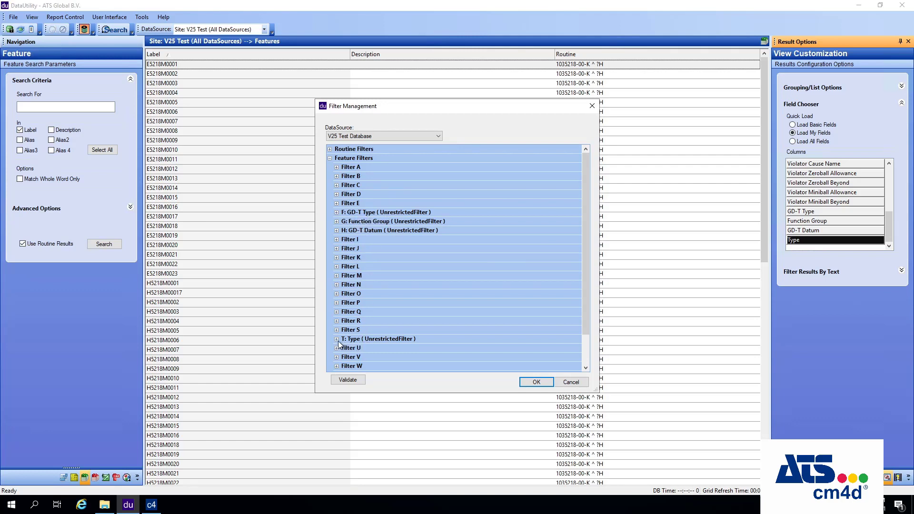
{"action": "left_click_drag", "start_coordinate": [586, 266], "coordinate": [584, 305]}
{"action": "left_click", "coordinate": [337, 303]}
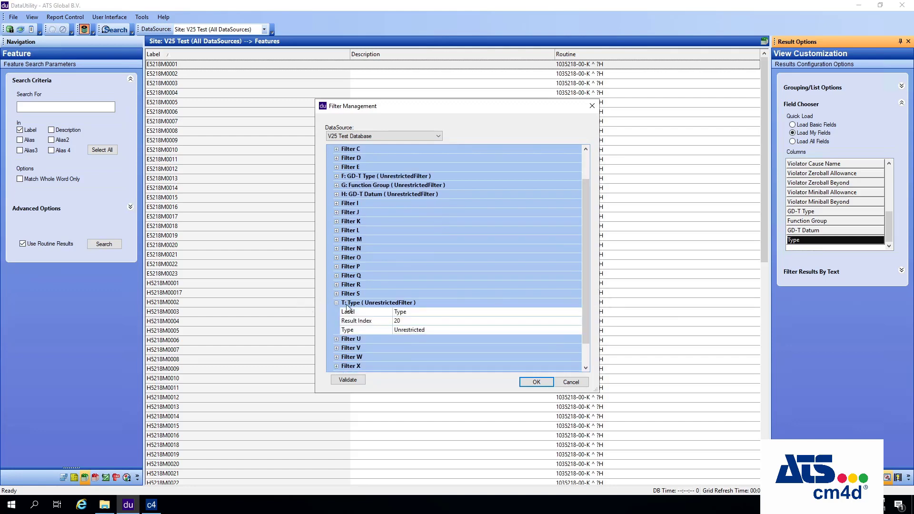
{"action": "left_click", "coordinate": [413, 330]}
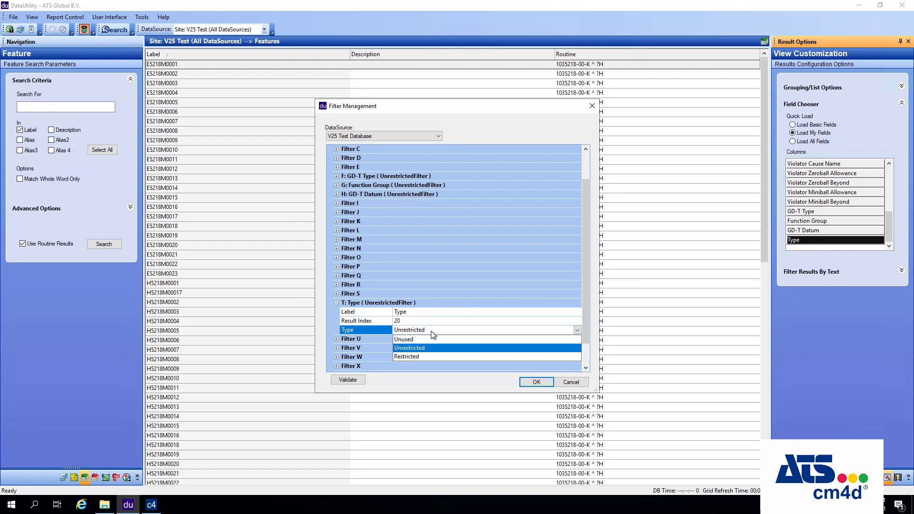
{"action": "left_click", "coordinate": [430, 330]}
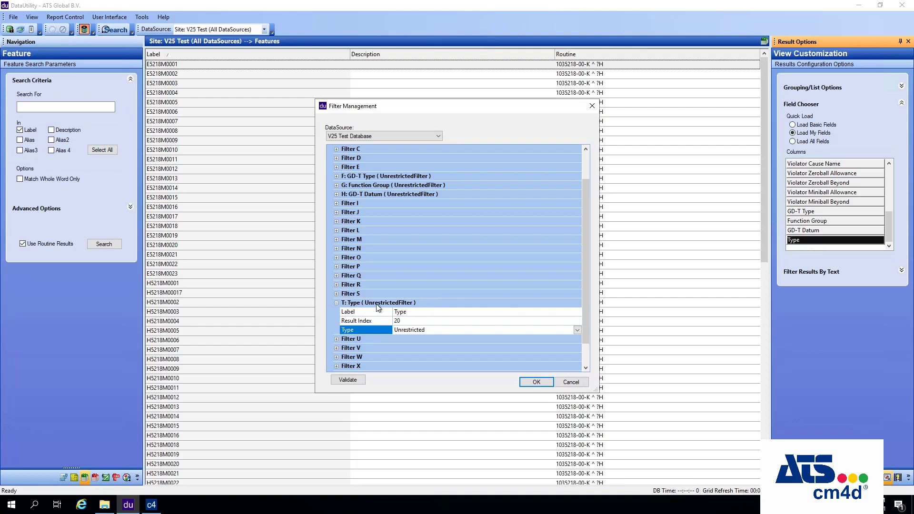
{"action": "left_click", "coordinate": [571, 381]}
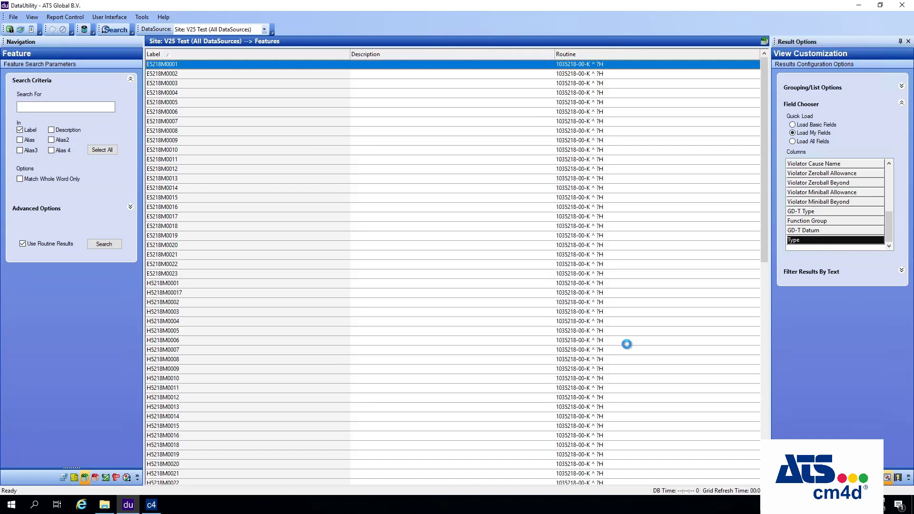
Step: Place the Type field between the Label and Description columns and check the types of an edge and a hole feature
{"action": "left_click", "coordinate": [854, 243]}
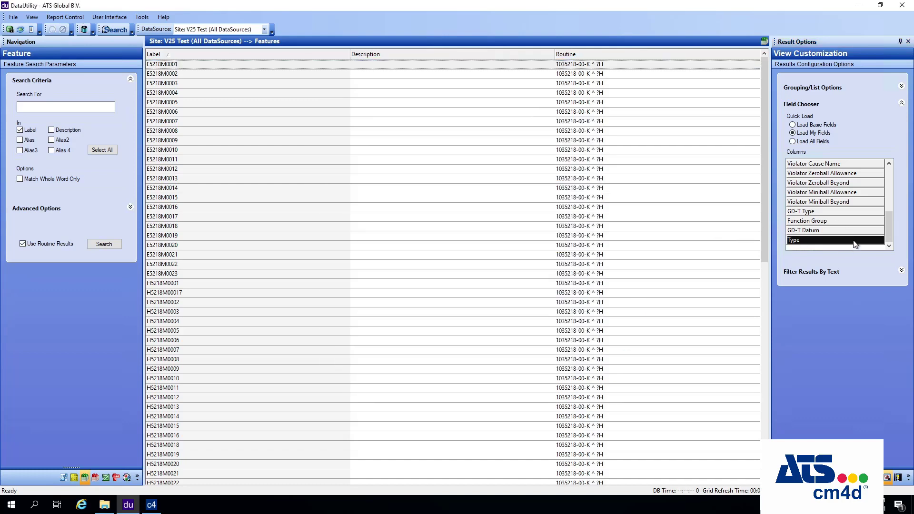
{"action": "left_click_drag", "start_coordinate": [854, 243], "coordinate": [357, 57]}
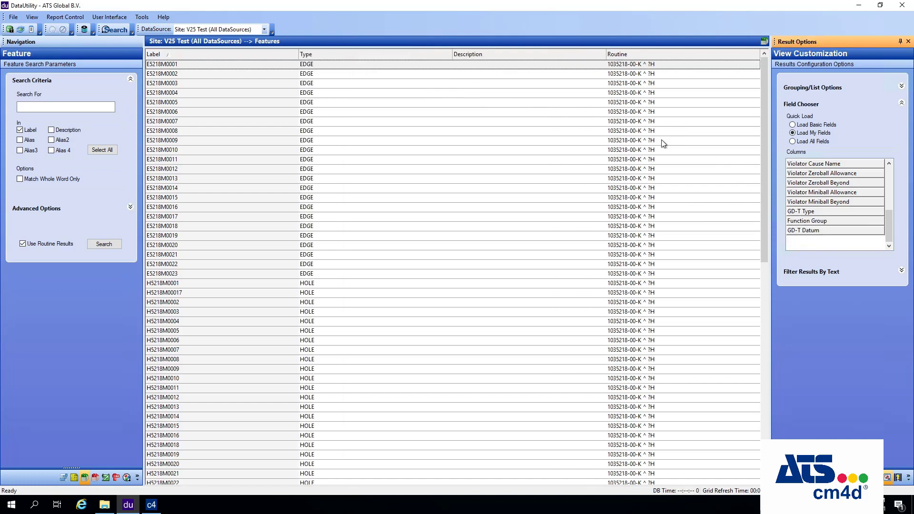
{"action": "left_click", "coordinate": [307, 74]}
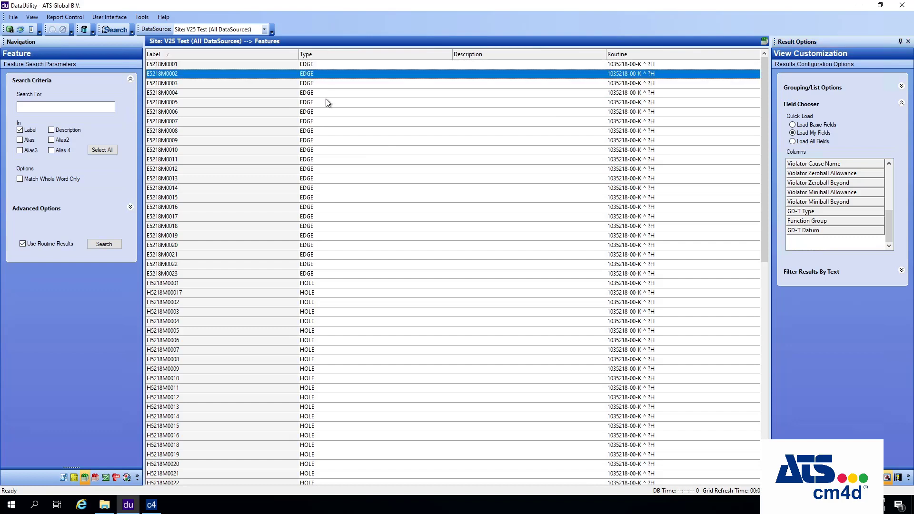
{"action": "left_click", "coordinate": [335, 283]}
Step: Select all features from E5218M0001 through S5218M0037, keep the selected rows, and then select only S5218M0001
{"action": "left_click", "coordinate": [346, 66]}
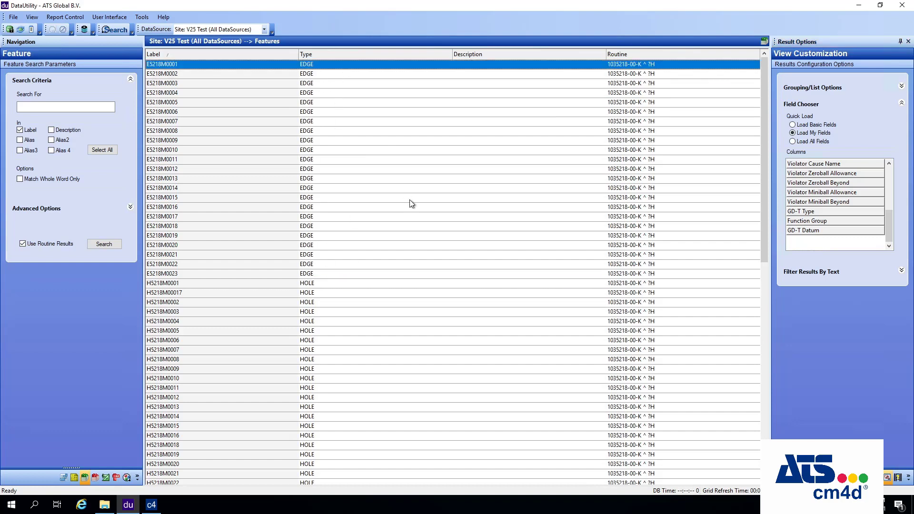
{"action": "scroll", "coordinate": [410, 204], "scroll_direction": "down", "scroll_amount": 15}
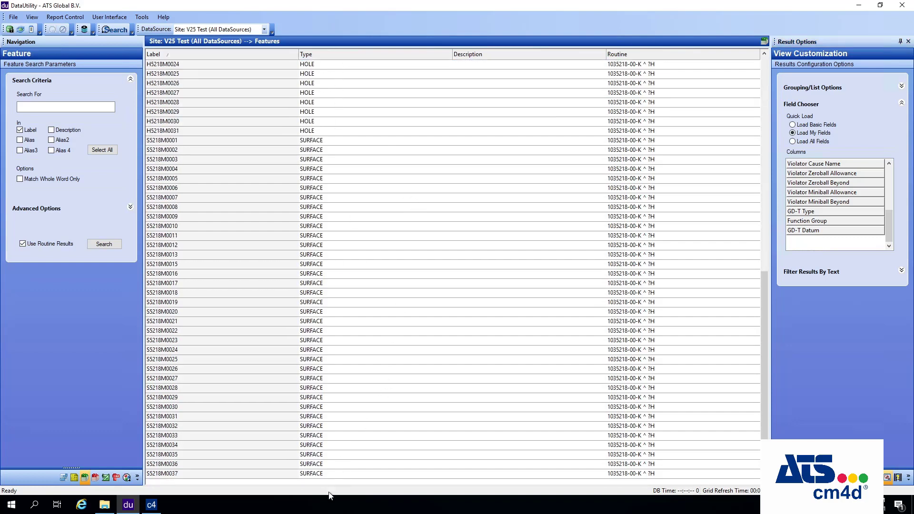
{"action": "left_click", "coordinate": [342, 474], "text": "shift"}
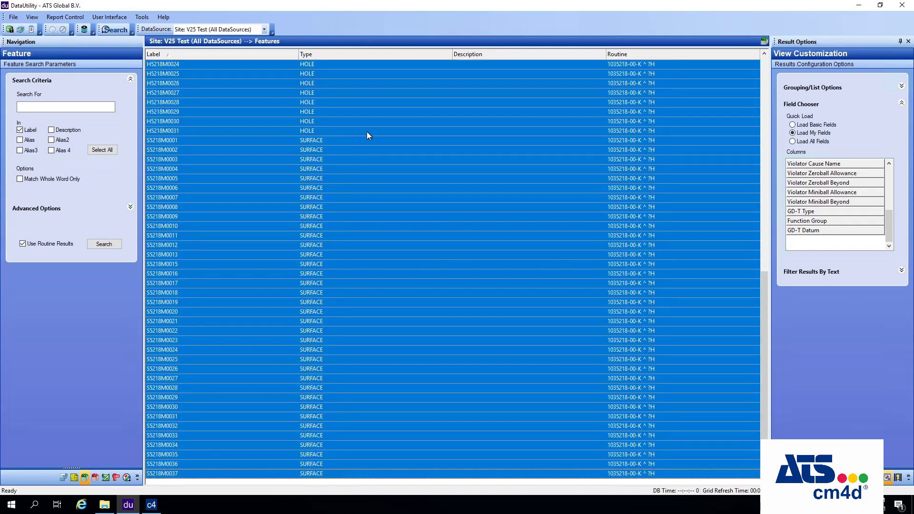
{"action": "right_click", "coordinate": [339, 111]}
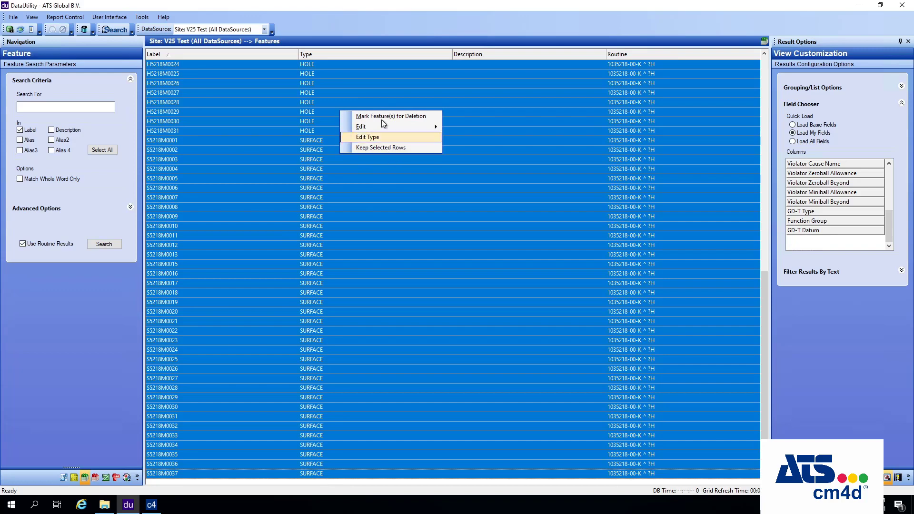
{"action": "left_click", "coordinate": [386, 147]}
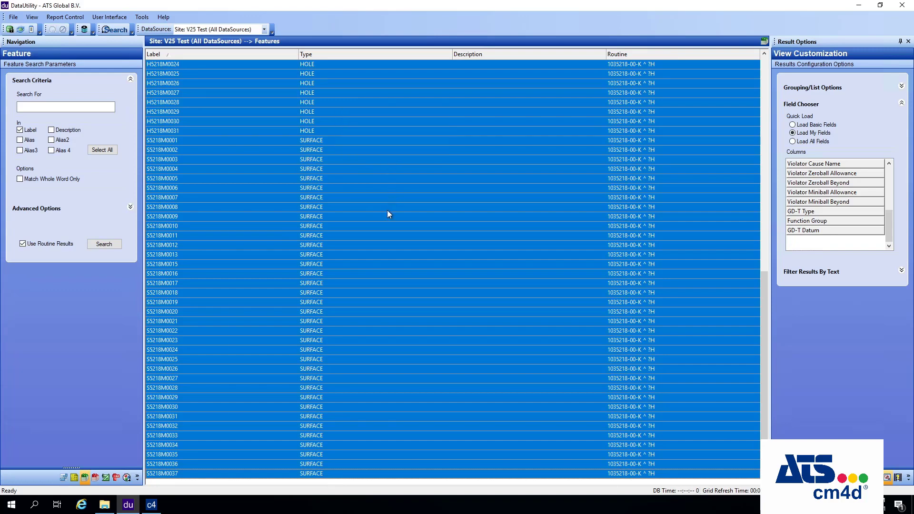
{"action": "left_click", "coordinate": [314, 141]}
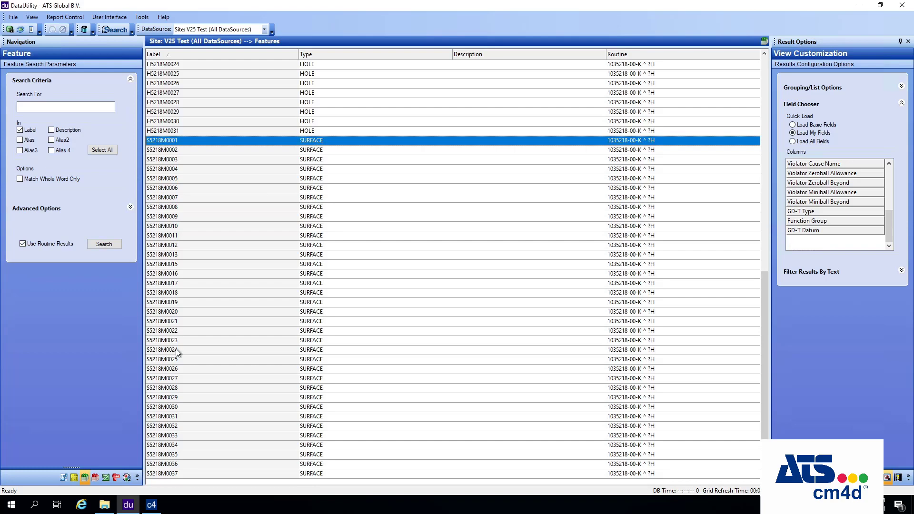
Step: Set the Type of all surface features from S5218M0001 through S5218M0037 to S
{"action": "left_click", "coordinate": [316, 476], "text": "shift"}
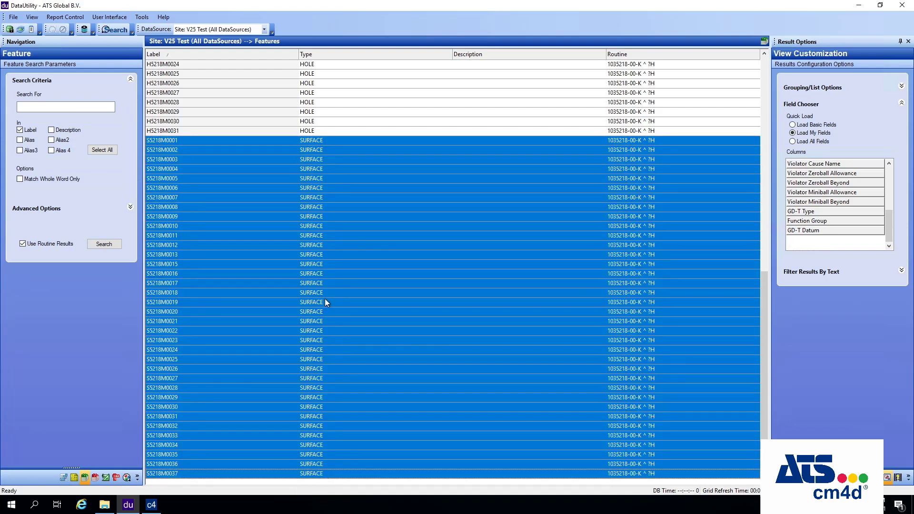
{"action": "right_click", "coordinate": [332, 167]}
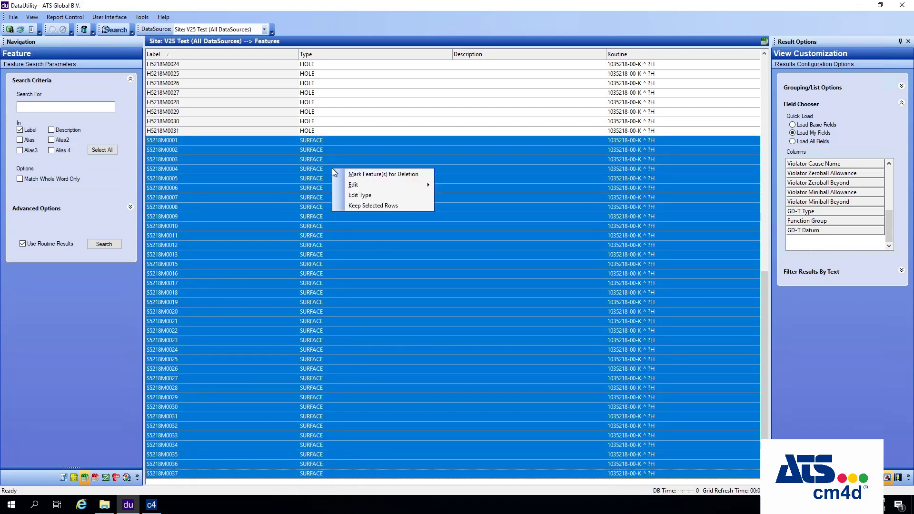
{"action": "left_click", "coordinate": [368, 196]}
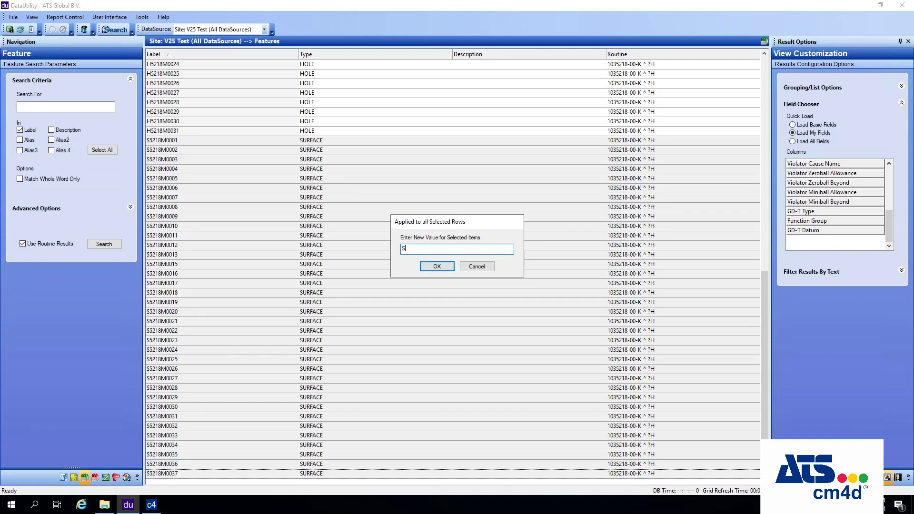
{"action": "type", "text": "S"}
{"action": "left_click", "coordinate": [449, 268]}
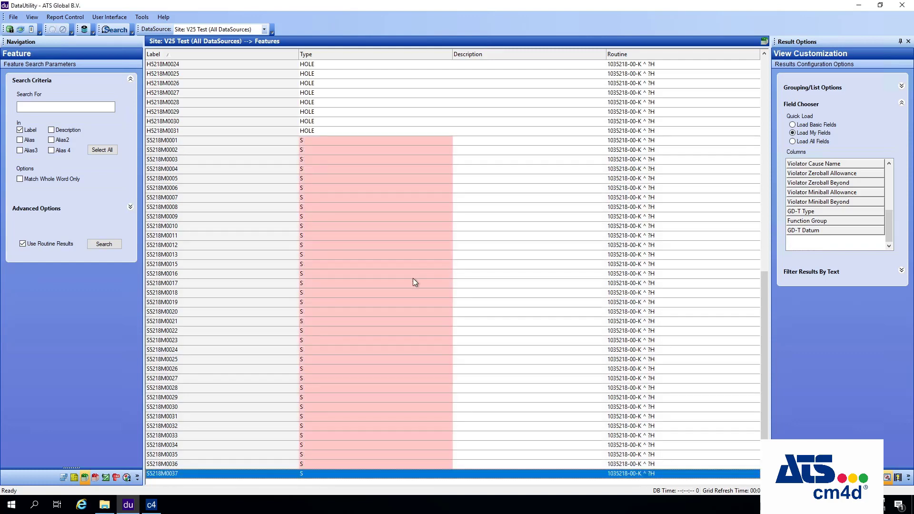
Step: Set the Type of all hole features from H5218M0001 through H5218M0031 to H
{"action": "scroll", "coordinate": [412, 278], "scroll_direction": "up", "scroll_amount": 5}
{"action": "left_click", "coordinate": [318, 273]}
{"action": "scroll", "coordinate": [322, 268], "scroll_direction": "up", "scroll_amount": 8}
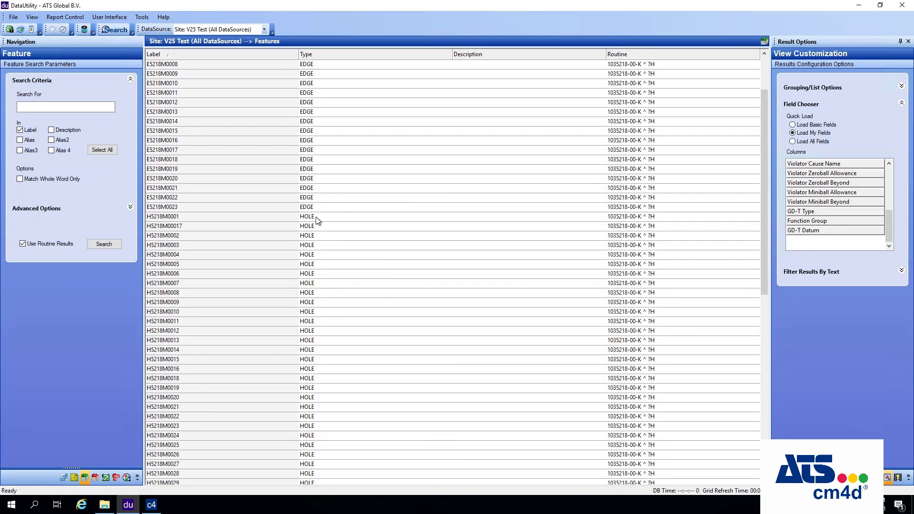
{"action": "left_click", "coordinate": [315, 216], "text": "shift"}
{"action": "right_click", "coordinate": [316, 216]}
{"action": "left_click", "coordinate": [341, 243]}
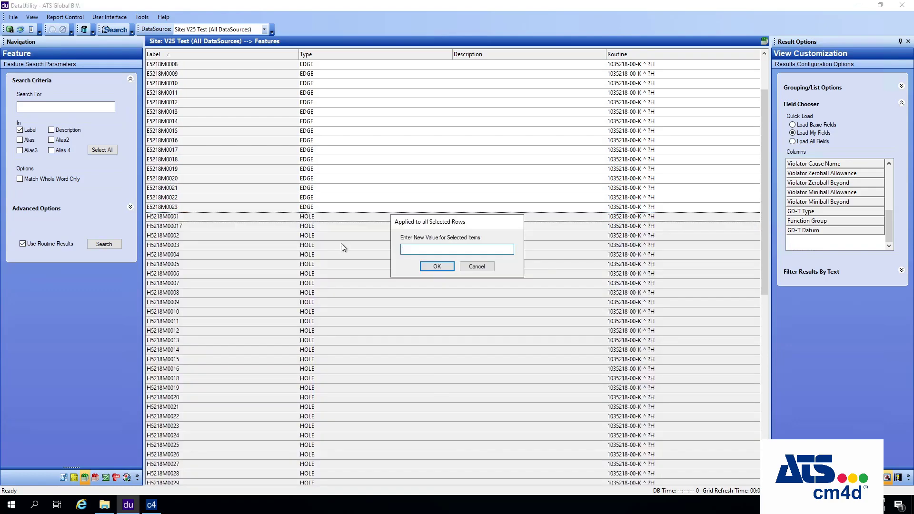
{"action": "type", "text": "H"}
{"action": "key", "text": "Return"}
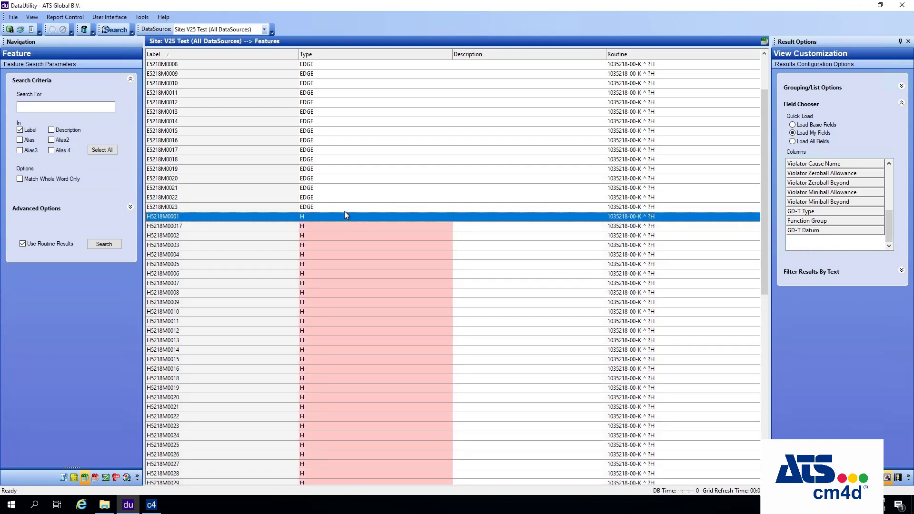
Step: Set the Type of all edge features from E5218M0001 through E5218M0023 to E
{"action": "left_click", "coordinate": [343, 208]}
{"action": "scroll", "coordinate": [343, 208], "scroll_direction": "up", "scroll_amount": 3}
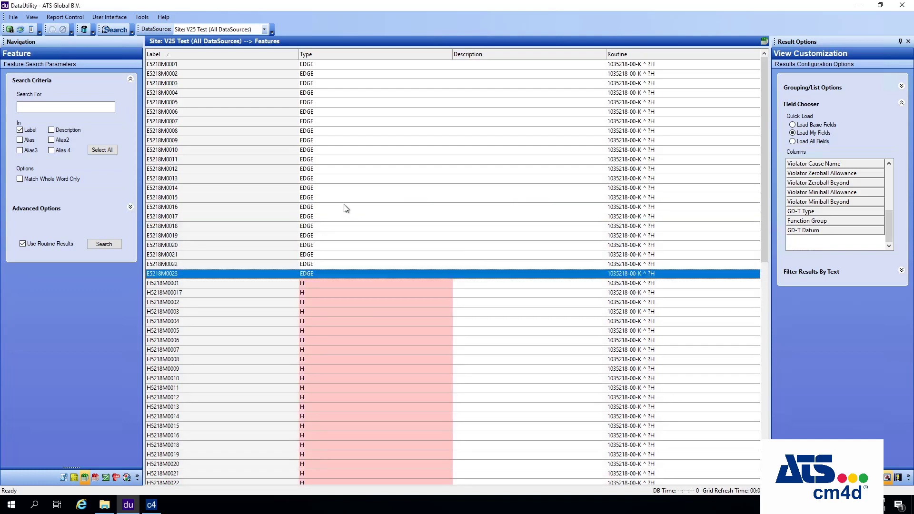
{"action": "left_click", "coordinate": [328, 66], "text": "shift"}
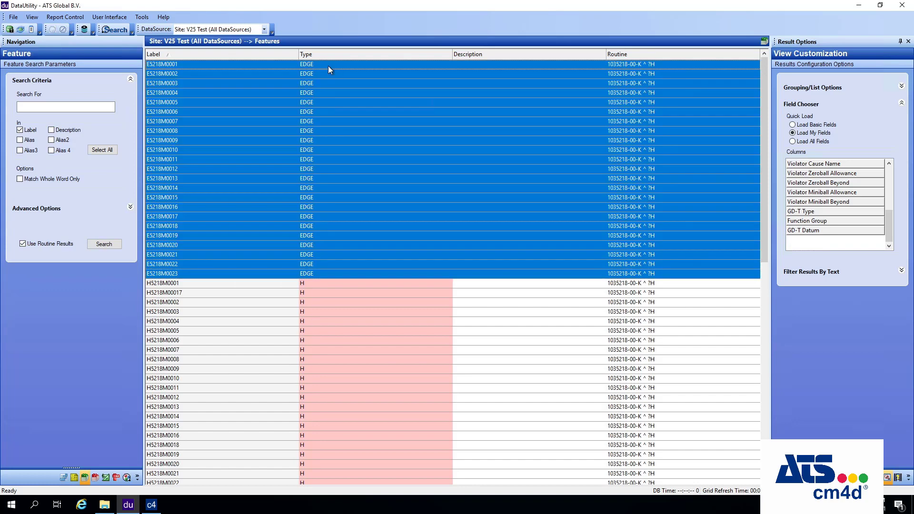
{"action": "right_click", "coordinate": [327, 66]}
{"action": "left_click", "coordinate": [360, 93]}
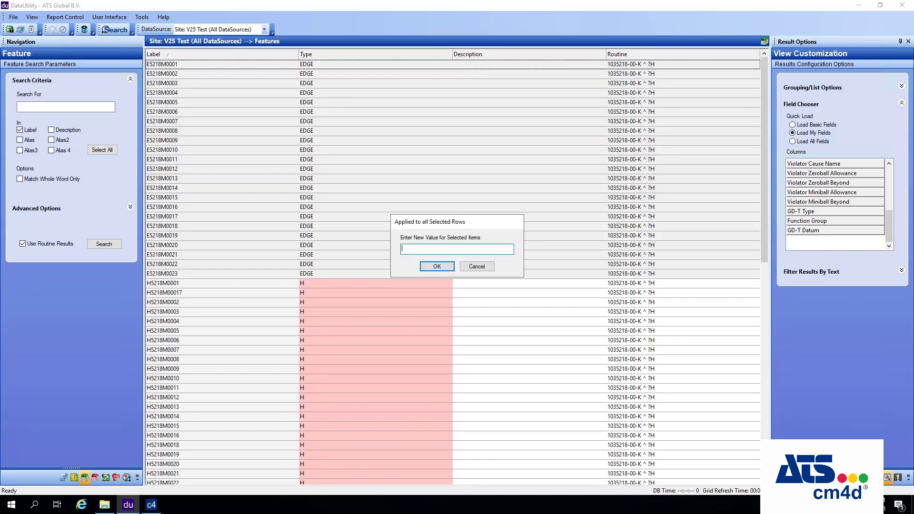
{"action": "type", "text": "E"}
{"action": "left_click", "coordinate": [436, 266]}
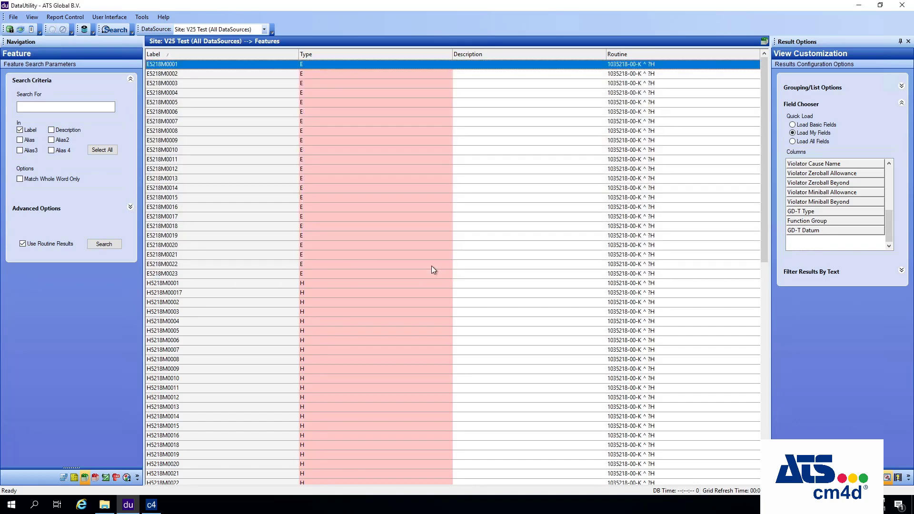
Step: Review the edited Type values of the edge, hole and surface features and save them to the database
{"action": "left_click", "coordinate": [483, 263]}
{"action": "scroll", "coordinate": [483, 260], "scroll_direction": "down", "scroll_amount": 1}
{"action": "scroll", "coordinate": [484, 264], "scroll_direction": "down", "scroll_amount": 15}
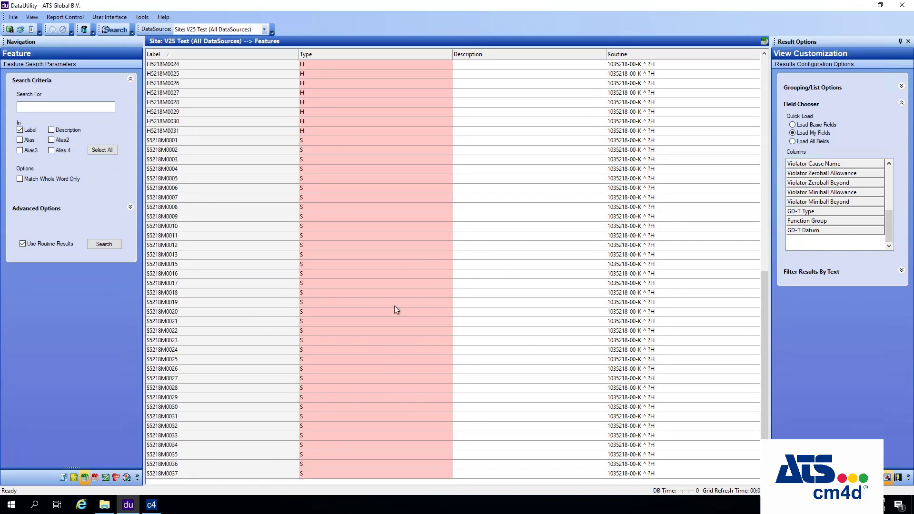
{"action": "scroll", "coordinate": [324, 423], "scroll_direction": "up", "scroll_amount": 16}
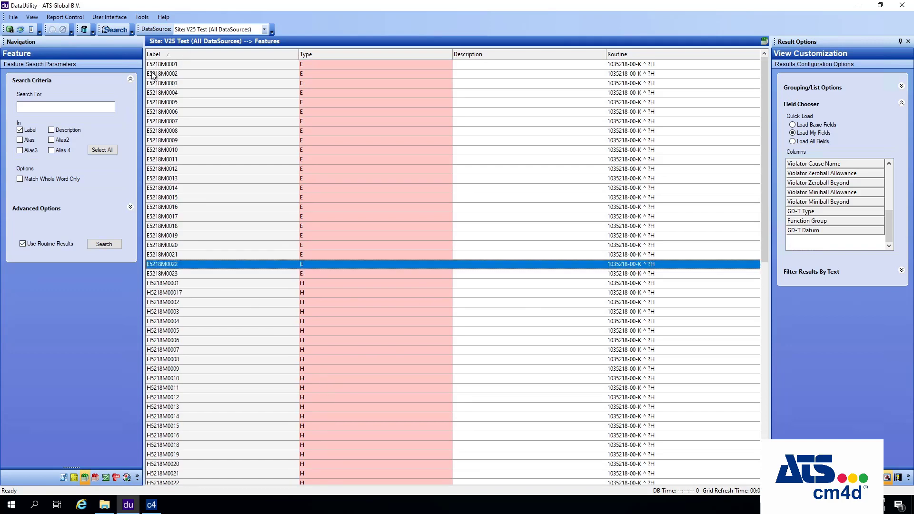
{"action": "scroll", "coordinate": [179, 218], "scroll_direction": "down", "scroll_amount": 16}
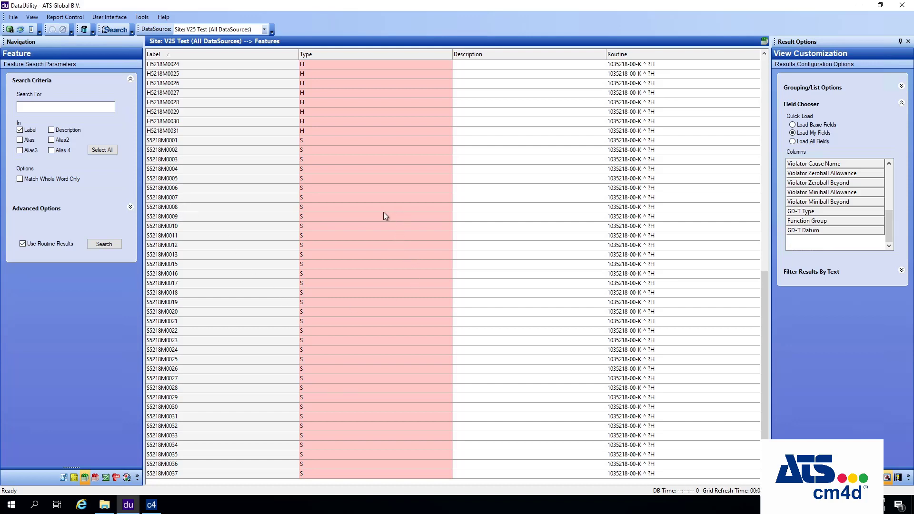
{"action": "left_click", "coordinate": [10, 29]}
{"action": "left_click", "coordinate": [476, 284]}
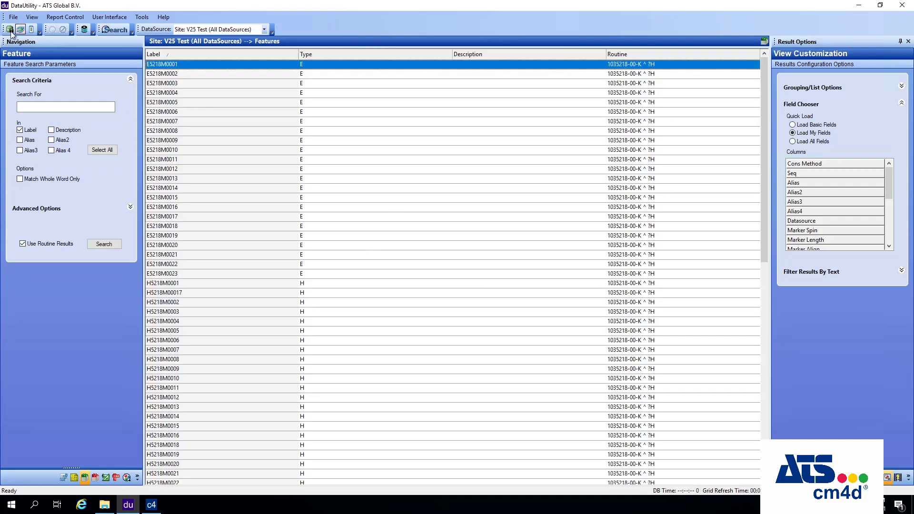
{"action": "scroll", "coordinate": [341, 184], "scroll_direction": "down", "scroll_amount": 2}
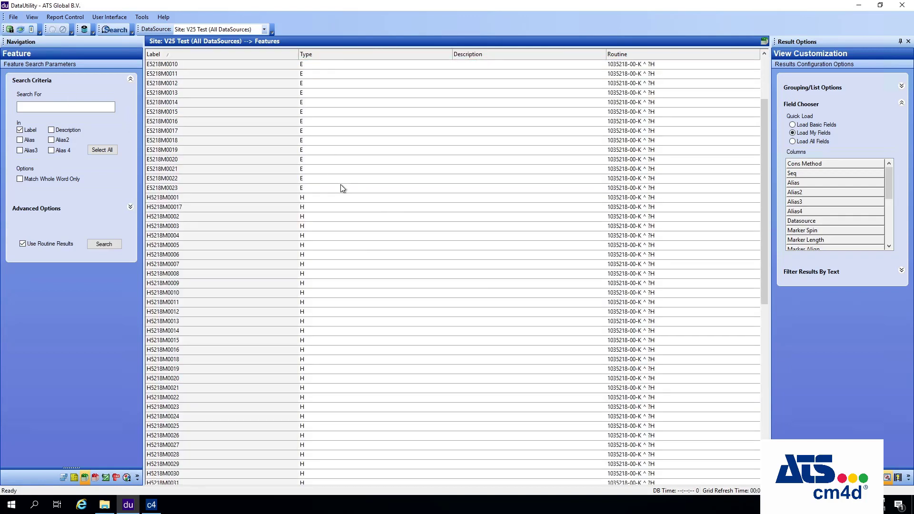
{"action": "scroll", "coordinate": [341, 184], "scroll_direction": "down", "scroll_amount": 13}
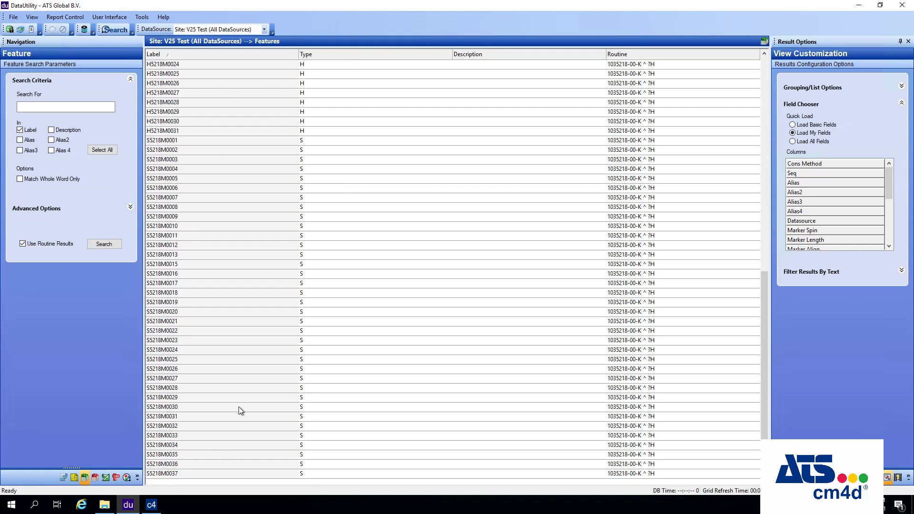
Step: Switch to CM4D and close the sift rules and the dataset properties without applying changes
{"action": "left_click", "coordinate": [151, 504]}
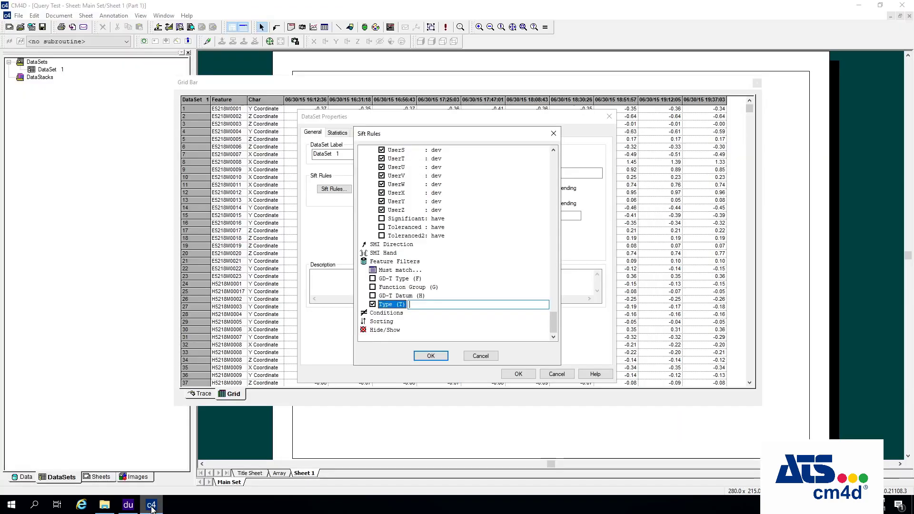
{"action": "left_click", "coordinate": [490, 357]}
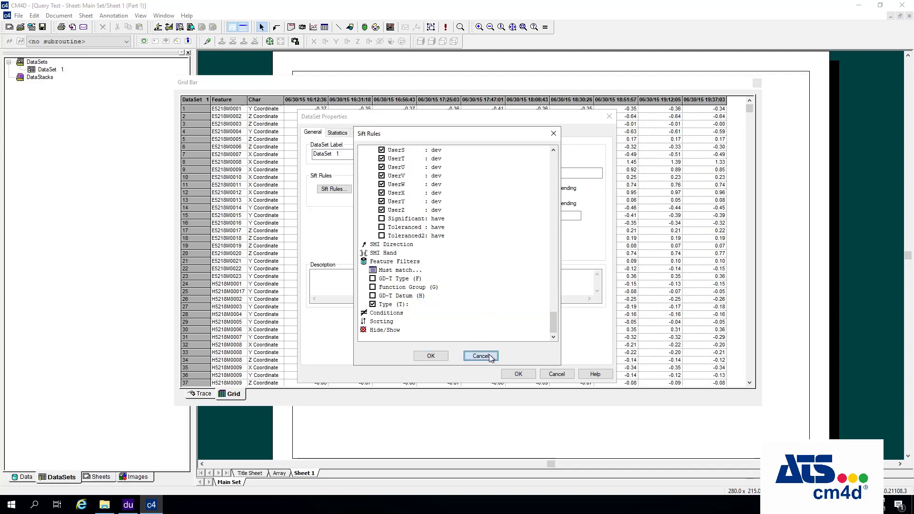
{"action": "left_click", "coordinate": [560, 374]}
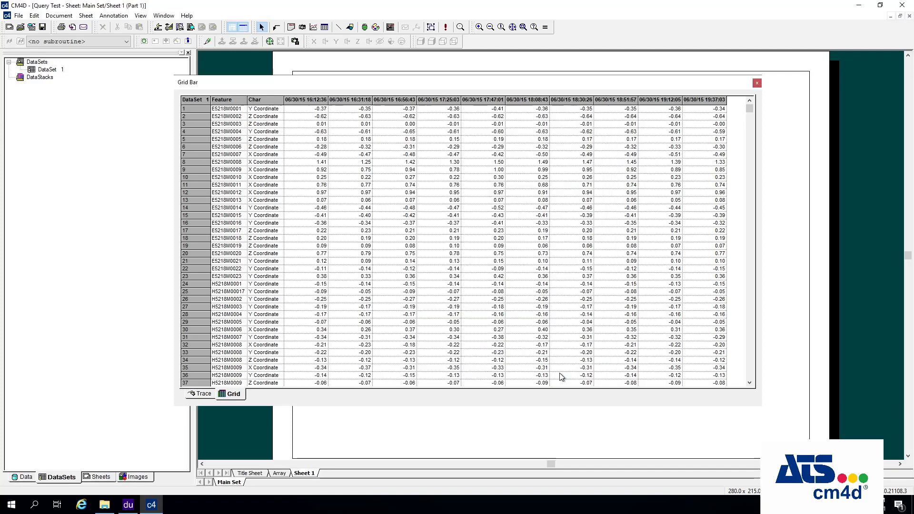
Step: Refresh the V25 Test Database data source from the database
{"action": "left_click", "coordinate": [26, 476]}
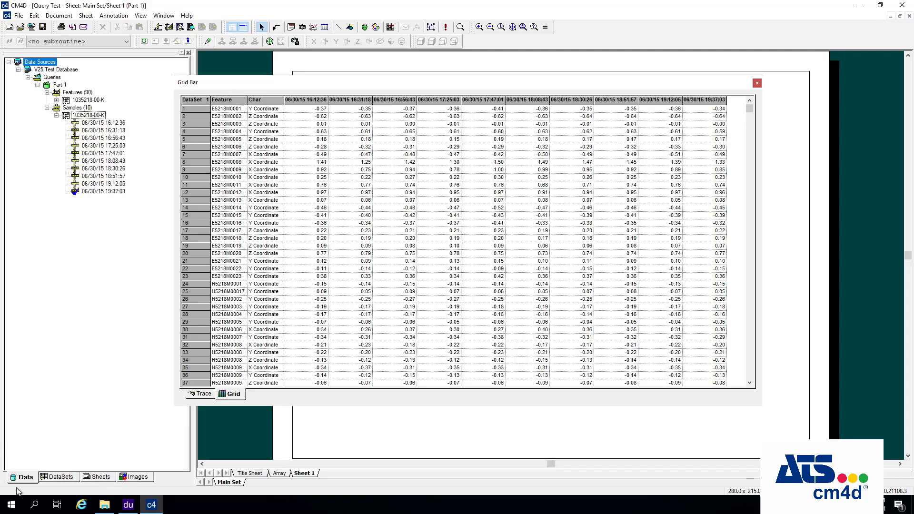
{"action": "right_click", "coordinate": [64, 71]}
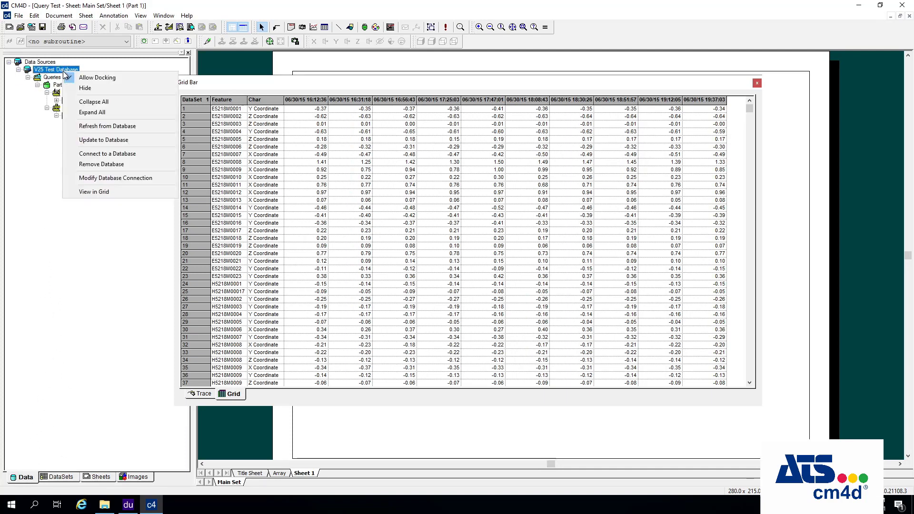
{"action": "left_click", "coordinate": [112, 125]}
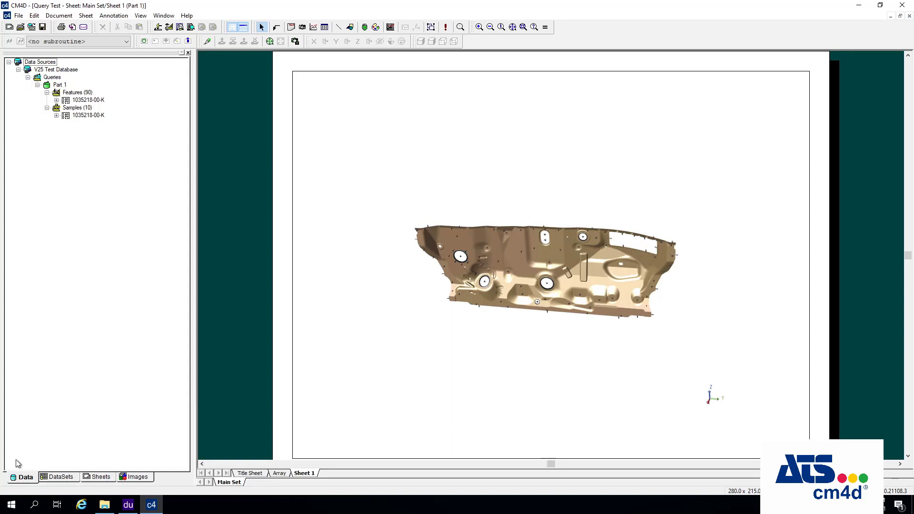
Step: Enable the Type (T) feature filter with the value E in the sift rules of DataSet 1
{"action": "left_click", "coordinate": [58, 477]}
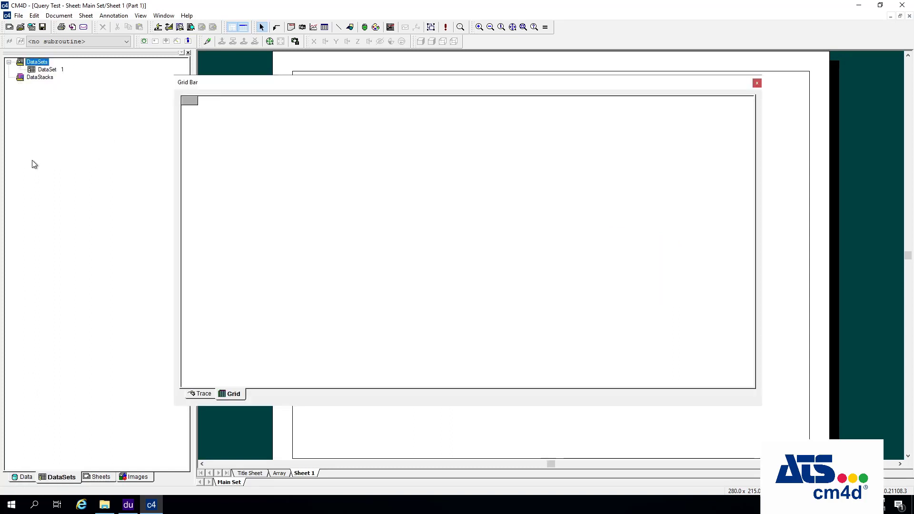
{"action": "left_click", "coordinate": [51, 70]}
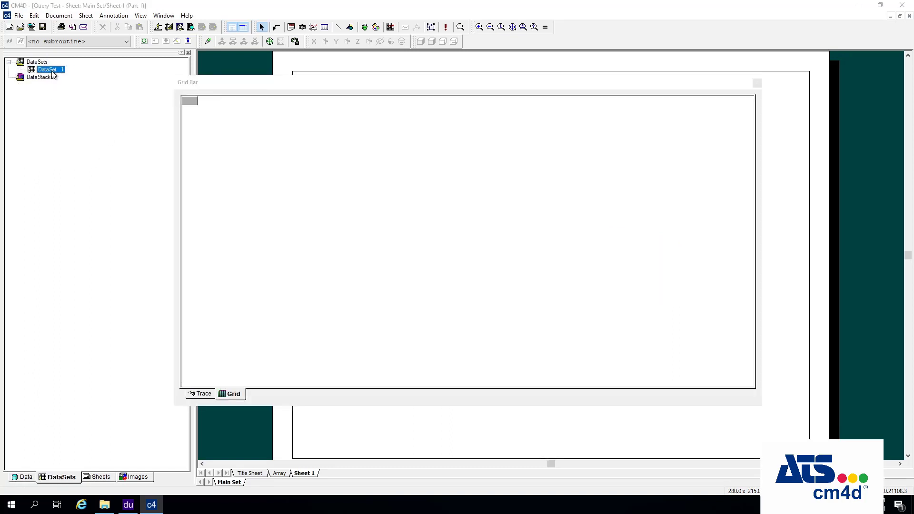
{"action": "double_click", "coordinate": [51, 70]}
{"action": "left_click", "coordinate": [336, 190]}
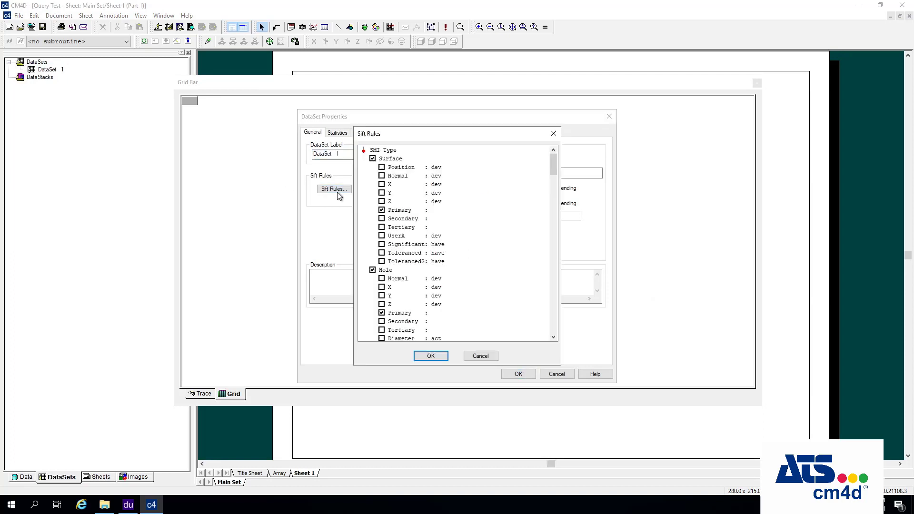
{"action": "left_click_drag", "start_coordinate": [554, 164], "coordinate": [554, 326]}
{"action": "left_click", "coordinate": [399, 307]}
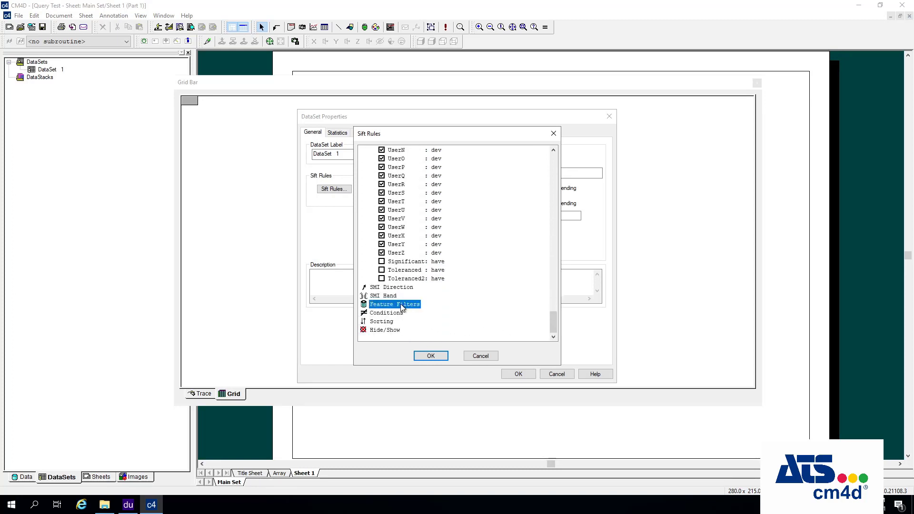
{"action": "double_click", "coordinate": [387, 305]}
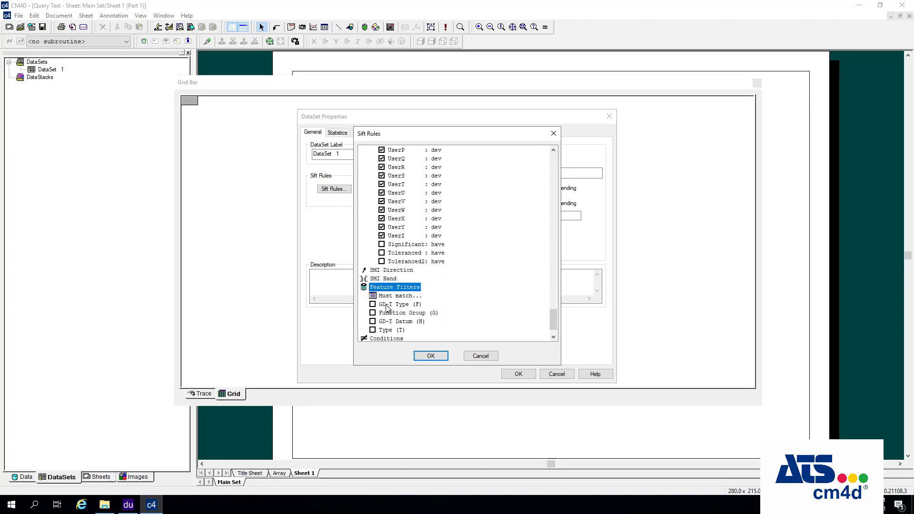
{"action": "left_click", "coordinate": [384, 330]}
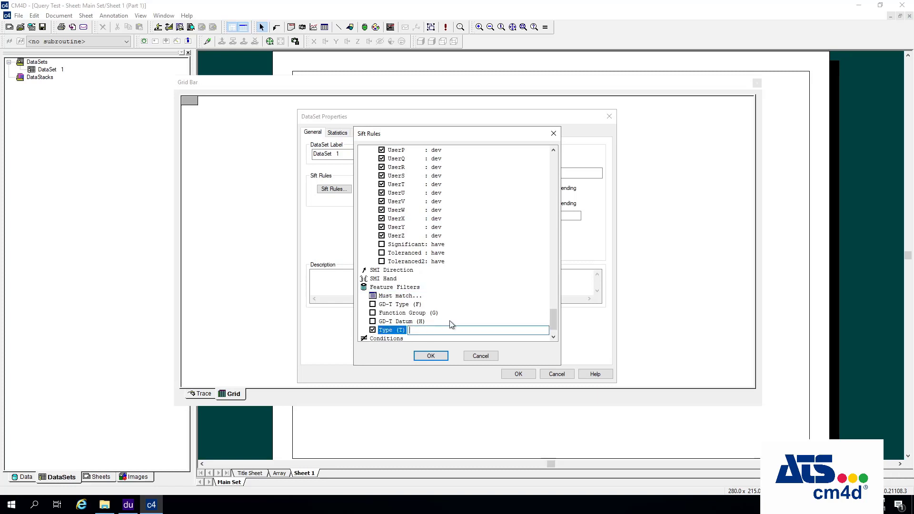
{"action": "type", "text": "F"}
{"action": "left_click", "coordinate": [486, 301]}
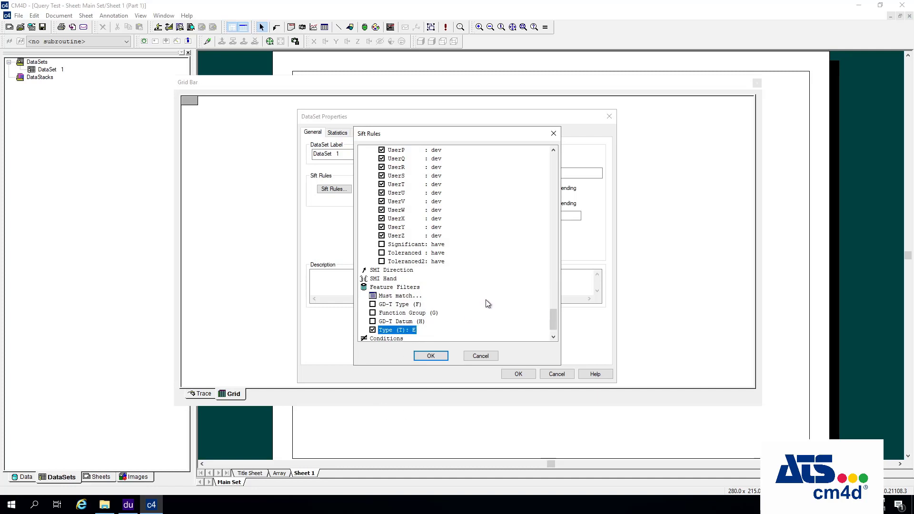
Step: Set the feature filters' matching condition to all Filters specified (AND), keeping the Type (T) filter enabled
{"action": "left_click", "coordinate": [395, 298]}
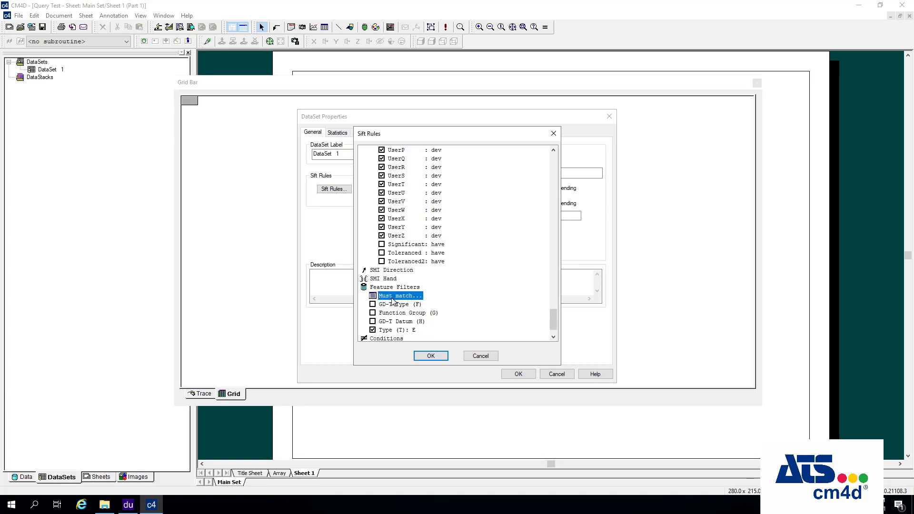
{"action": "double_click", "coordinate": [393, 299]}
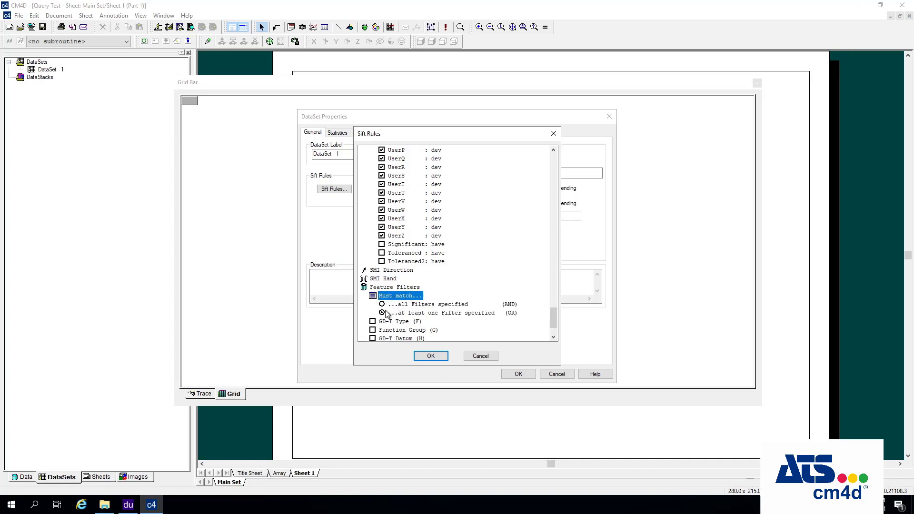
{"action": "left_click", "coordinate": [383, 305]}
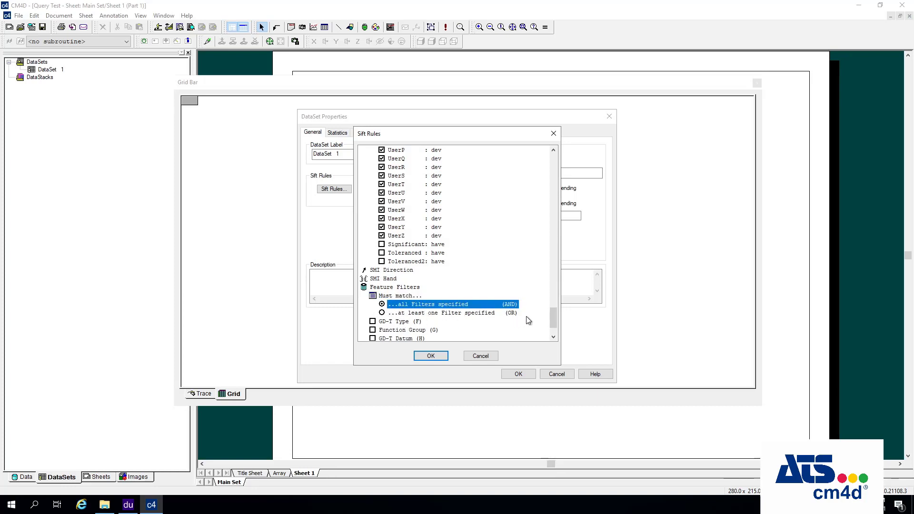
{"action": "scroll", "coordinate": [481, 318], "scroll_direction": "down", "scroll_amount": 2}
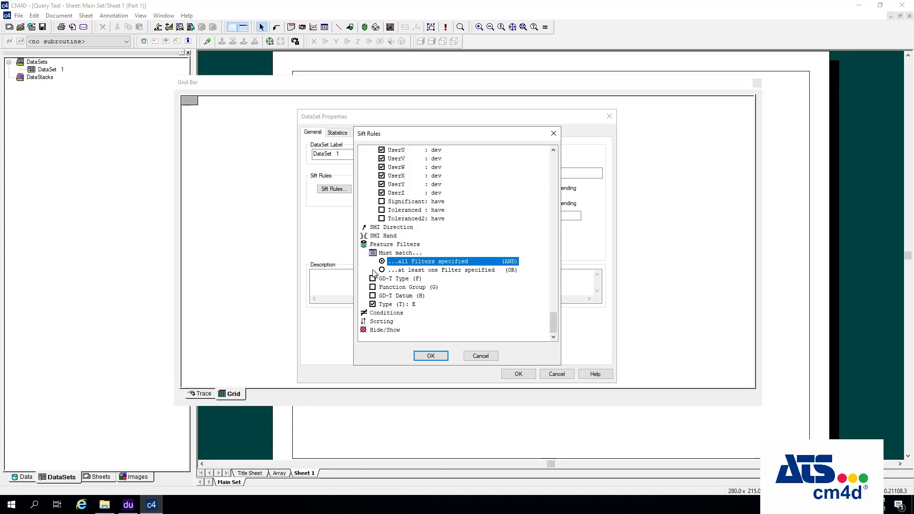
{"action": "left_click", "coordinate": [372, 304]}
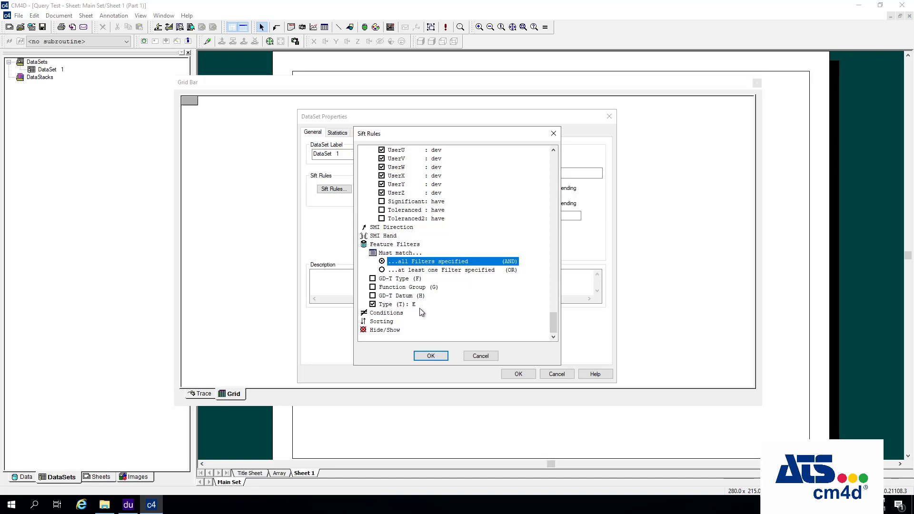
Step: Apply the sift rules and dataset properties, and view DataSet 1 in the grid
{"action": "left_click", "coordinate": [430, 357]}
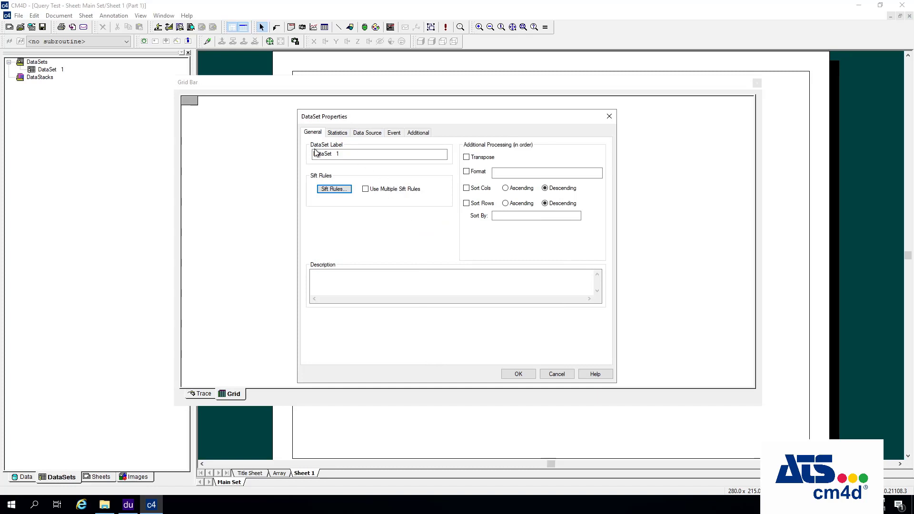
{"action": "left_click", "coordinate": [518, 374]}
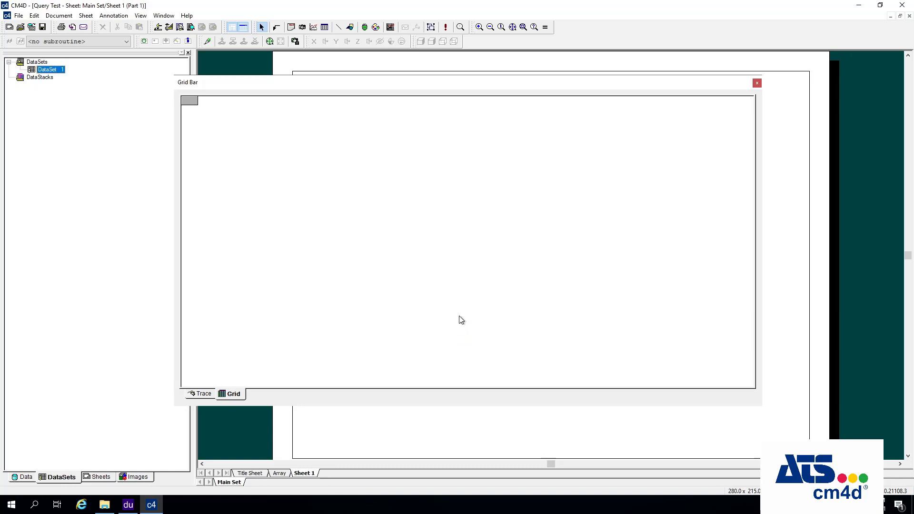
{"action": "right_click", "coordinate": [61, 70]}
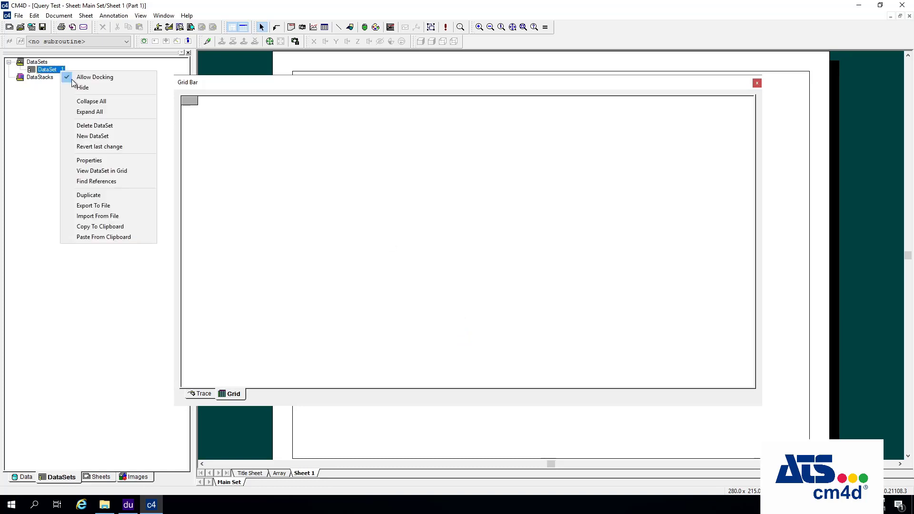
{"action": "left_click", "coordinate": [122, 172]}
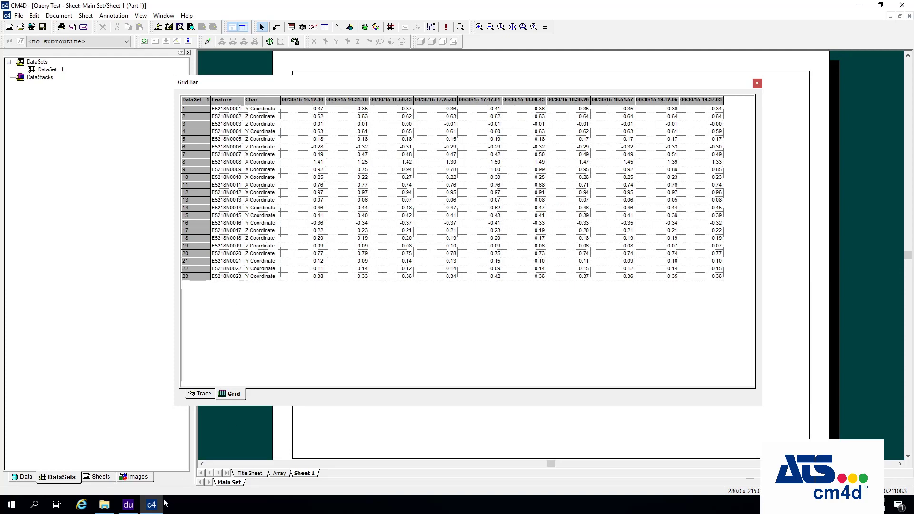
Step: Switch to DataUtility and examine the Type values assigned to the features across the whole list
{"action": "left_click", "coordinate": [128, 504]}
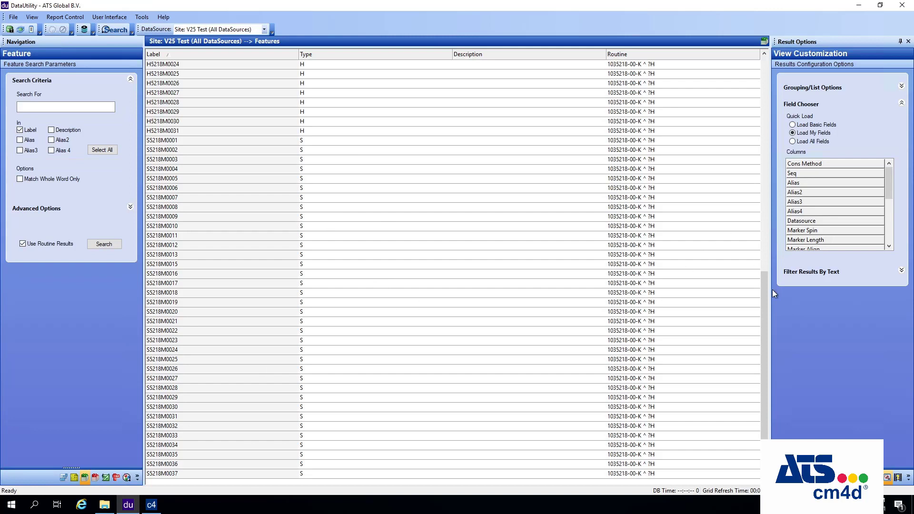
{"action": "left_click_drag", "start_coordinate": [766, 358], "coordinate": [763, 79]}
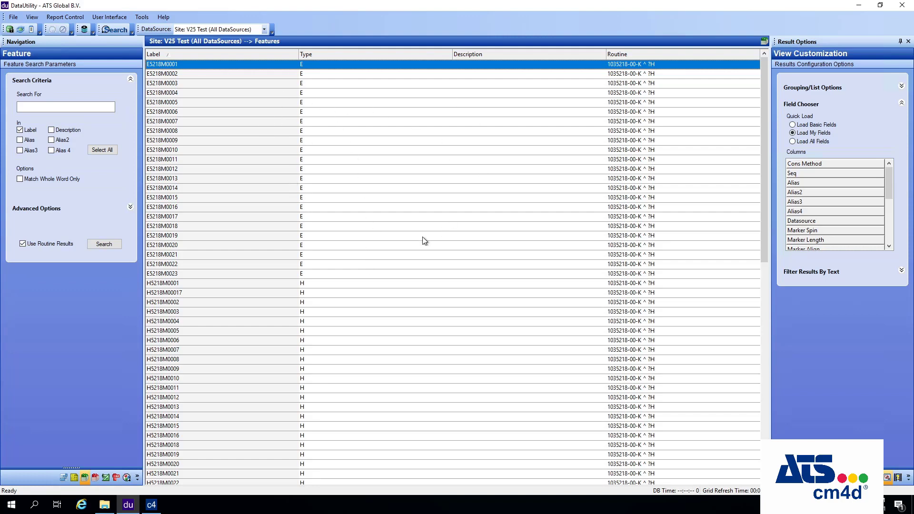
{"action": "left_click", "coordinate": [334, 274]}
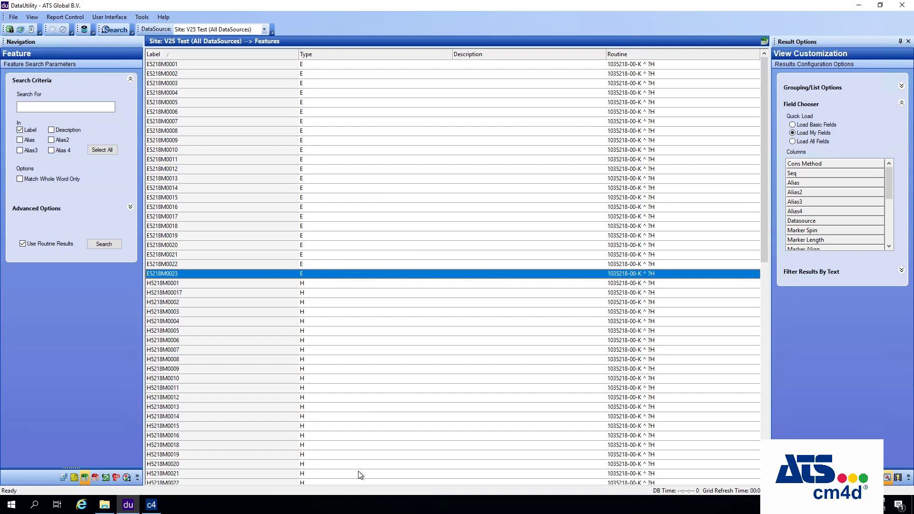
{"action": "scroll", "coordinate": [230, 428], "scroll_direction": "down", "scroll_amount": 3}
{"action": "scroll", "coordinate": [361, 361], "scroll_direction": "down", "scroll_amount": 4}
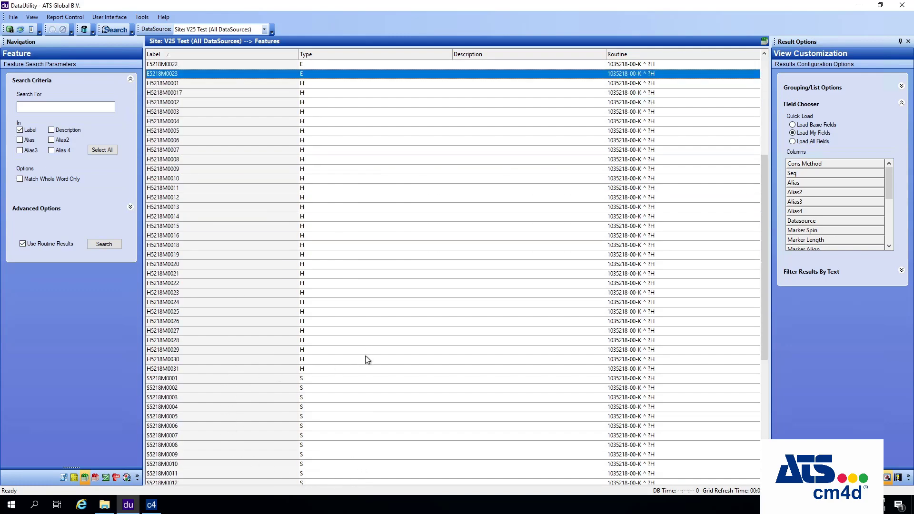
{"action": "scroll", "coordinate": [360, 372], "scroll_direction": "down", "scroll_amount": 2}
Step: Switch to CM4D and review the Type (T) feature filter in the sift rules of DataSet 1
{"action": "left_click", "coordinate": [151, 505]}
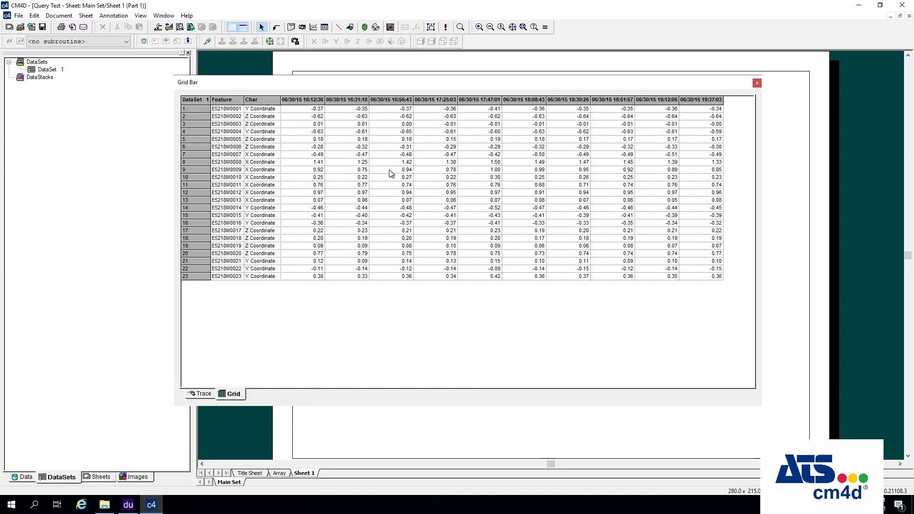
{"action": "double_click", "coordinate": [44, 74]}
{"action": "left_click", "coordinate": [334, 189]}
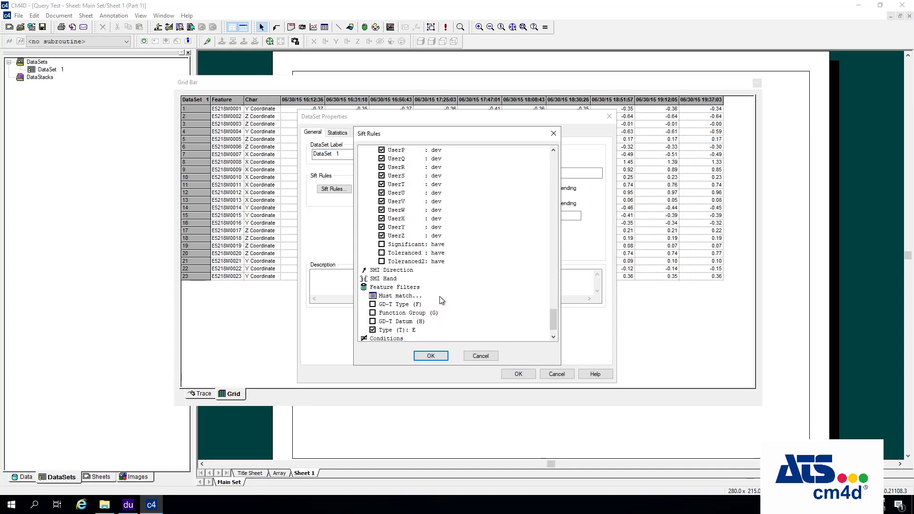
{"action": "left_click", "coordinate": [435, 355]}
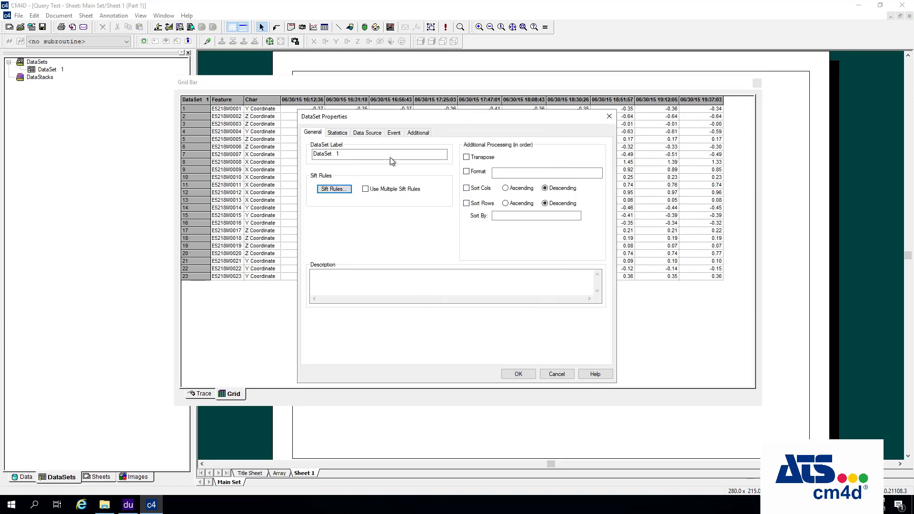
Step: Try the List feature source and inspect its feature list, and restore All Features (In Query)
{"action": "left_click", "coordinate": [371, 134]}
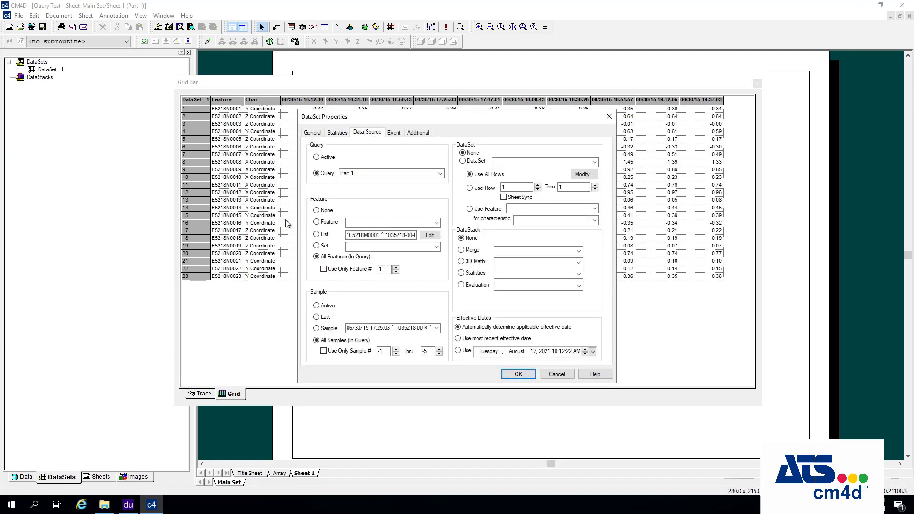
{"action": "left_click", "coordinate": [315, 234]}
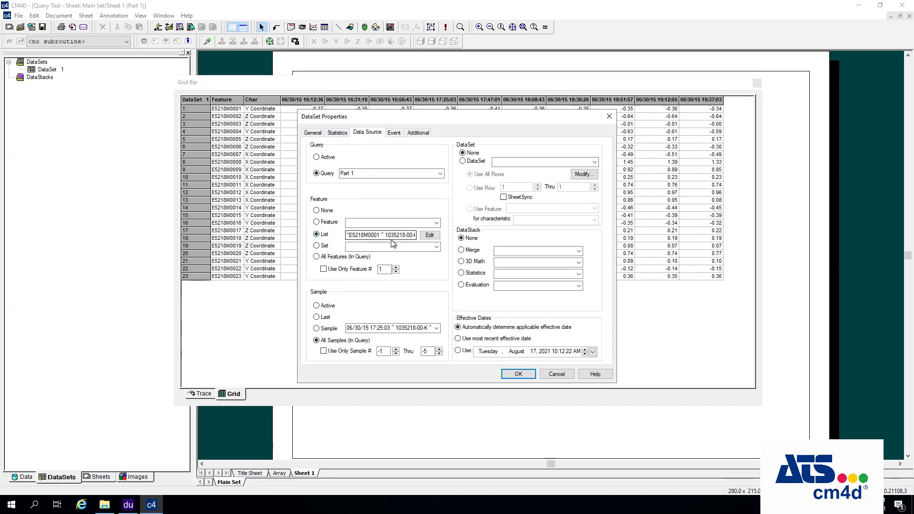
{"action": "left_click", "coordinate": [431, 237]}
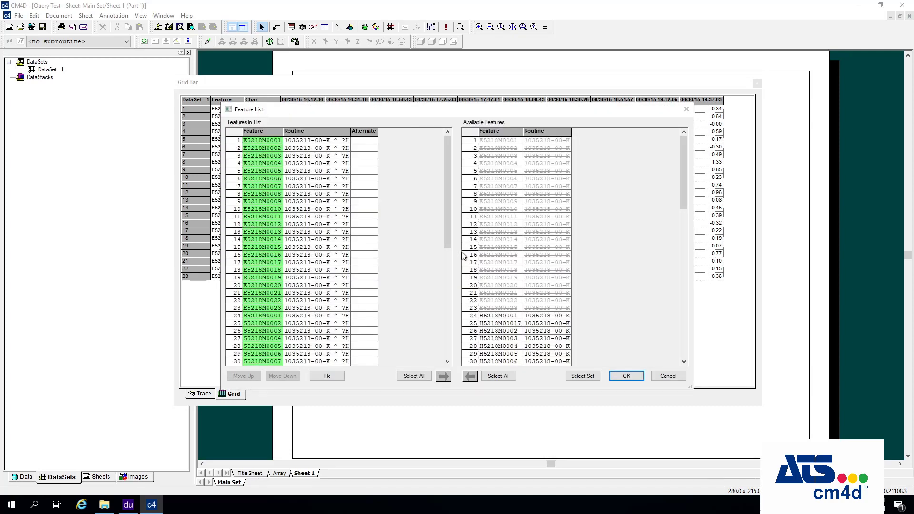
{"action": "left_click", "coordinate": [678, 375]}
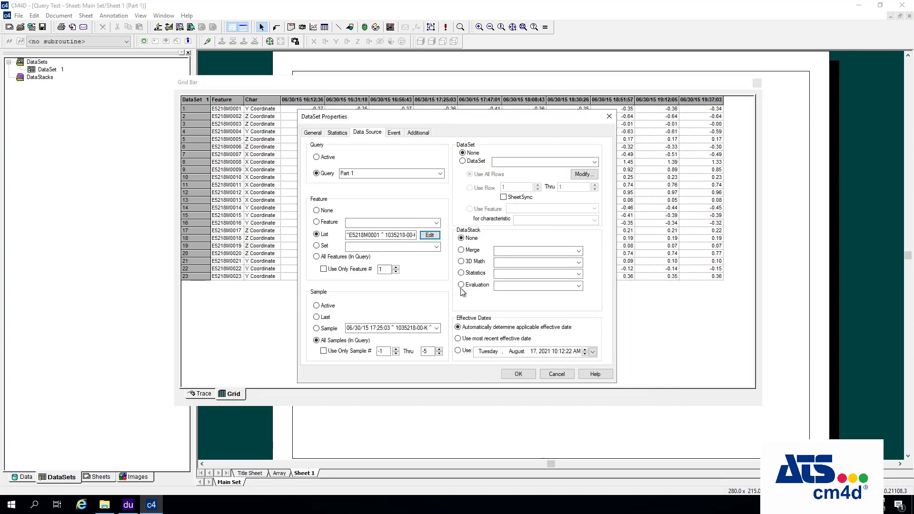
{"action": "left_click", "coordinate": [341, 258]}
Step: Expand the Conditions in DataSet 1's sift rules and select at least one Condition (OR) as their matching rule
{"action": "left_click", "coordinate": [314, 132]}
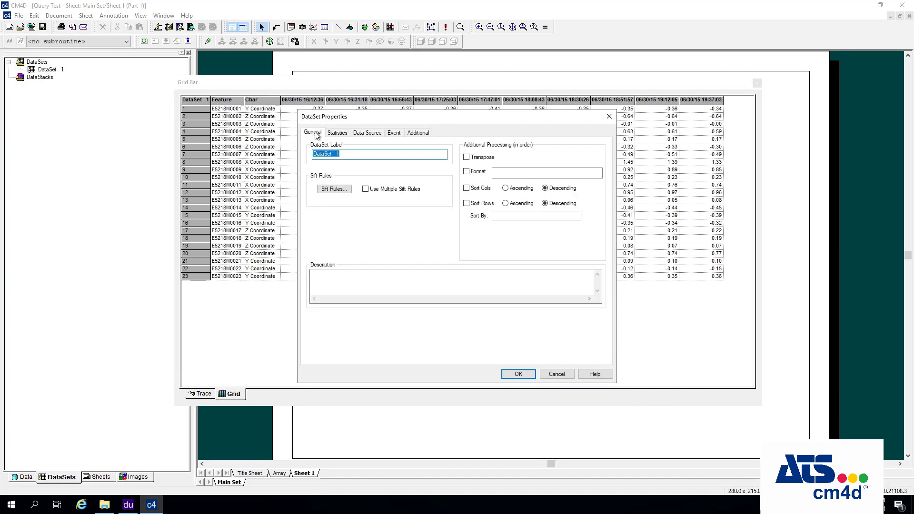
{"action": "left_click", "coordinate": [335, 189]}
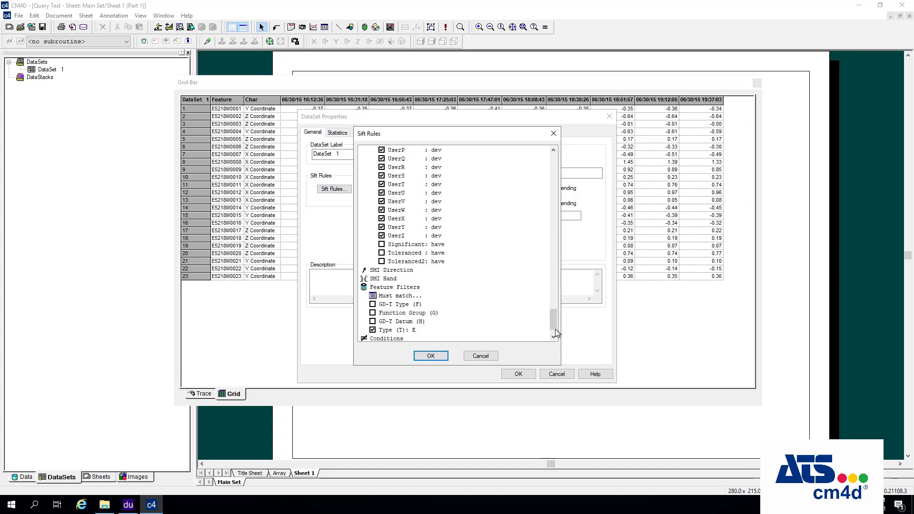
{"action": "left_click_drag", "start_coordinate": [555, 314], "coordinate": [573, 164]}
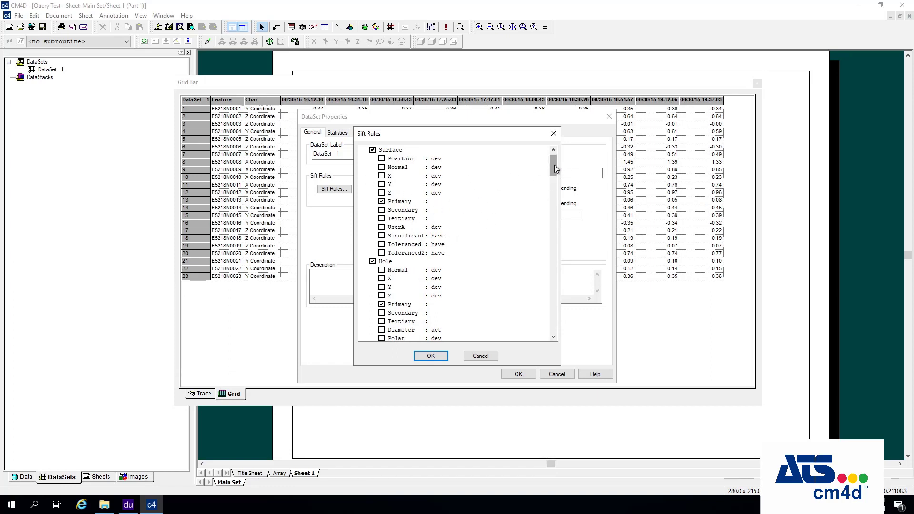
{"action": "left_click_drag", "start_coordinate": [556, 163], "coordinate": [555, 339]}
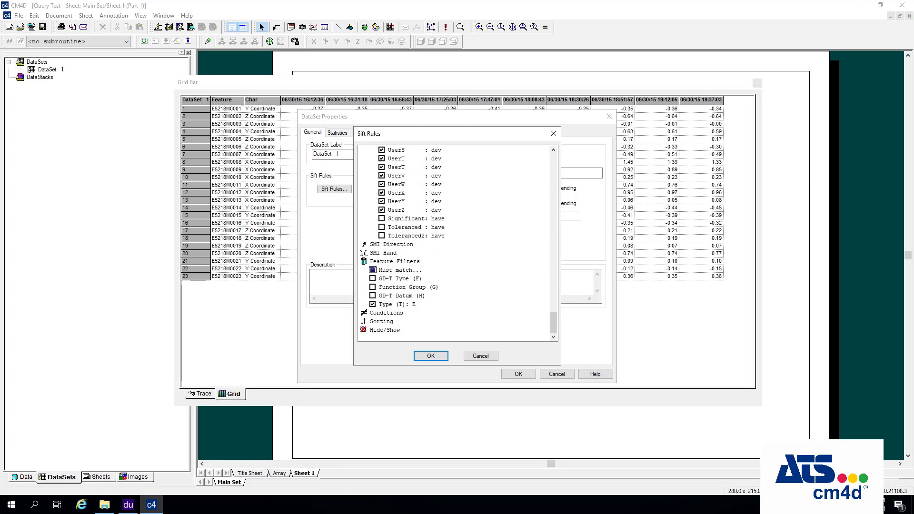
{"action": "left_click", "coordinate": [386, 312]}
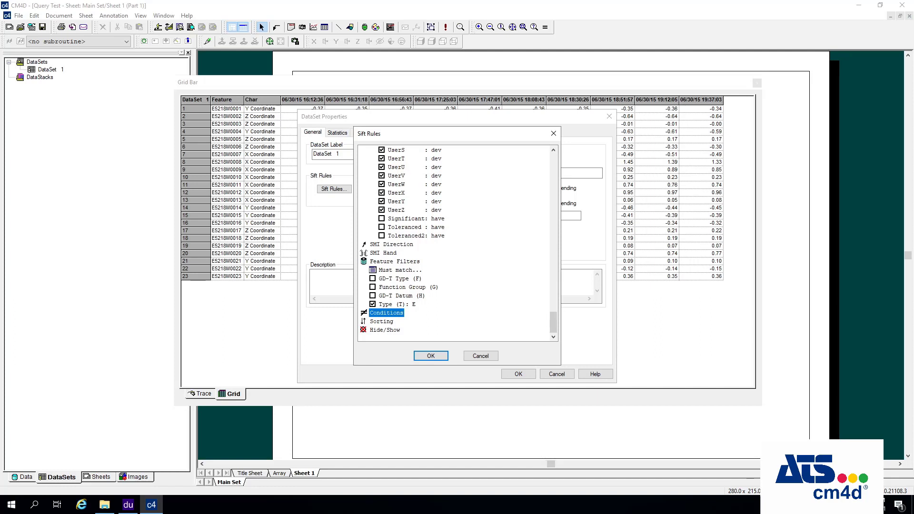
{"action": "double_click", "coordinate": [391, 315]}
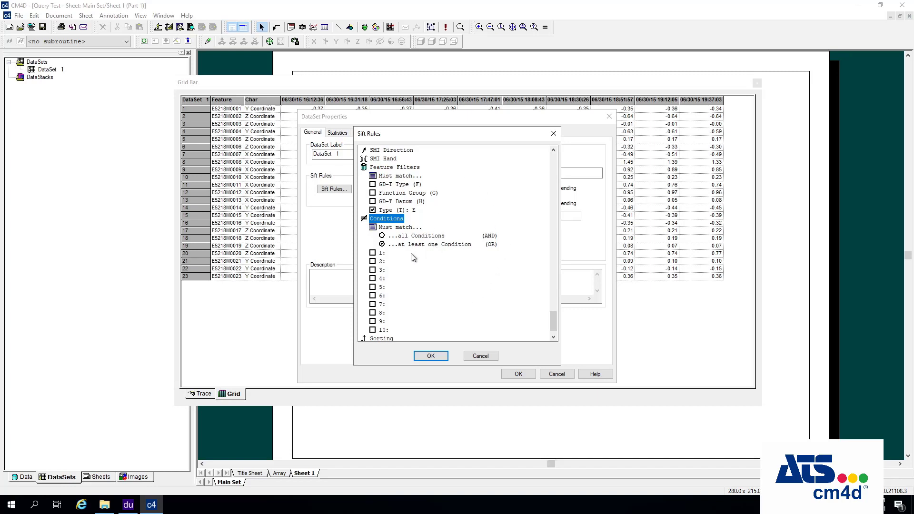
{"action": "left_click", "coordinate": [381, 238]}
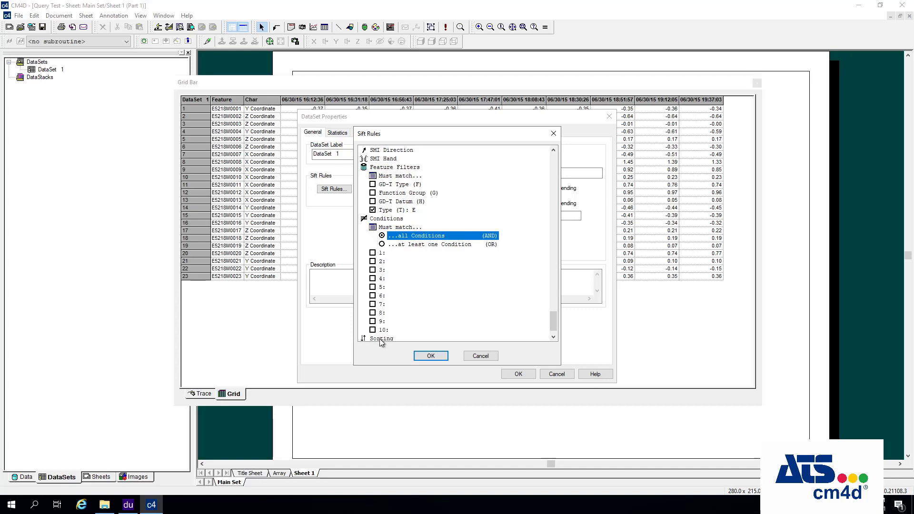
{"action": "left_click", "coordinate": [386, 245]}
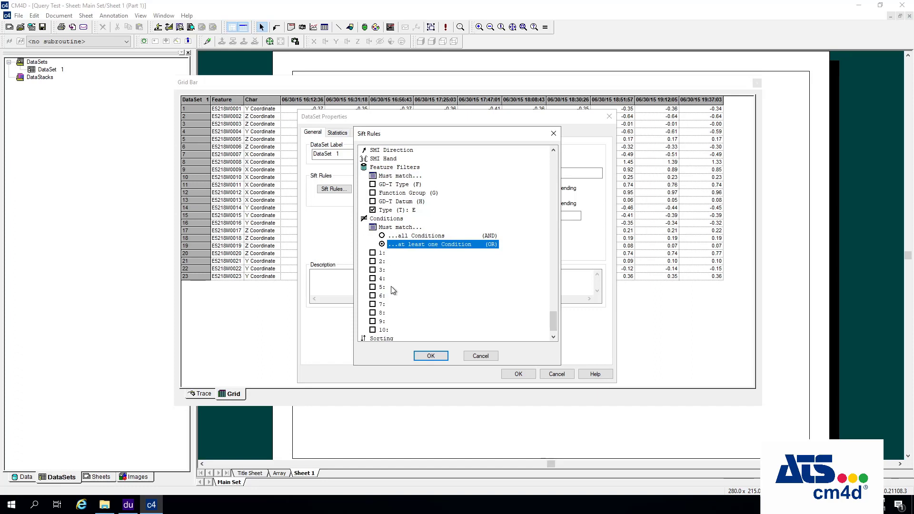
Step: Enable condition 1 as ~cpk~ < 1.33 with all Conditions (AND) required, and apply the sift rules to DataSet 1
{"action": "left_click", "coordinate": [373, 253]}
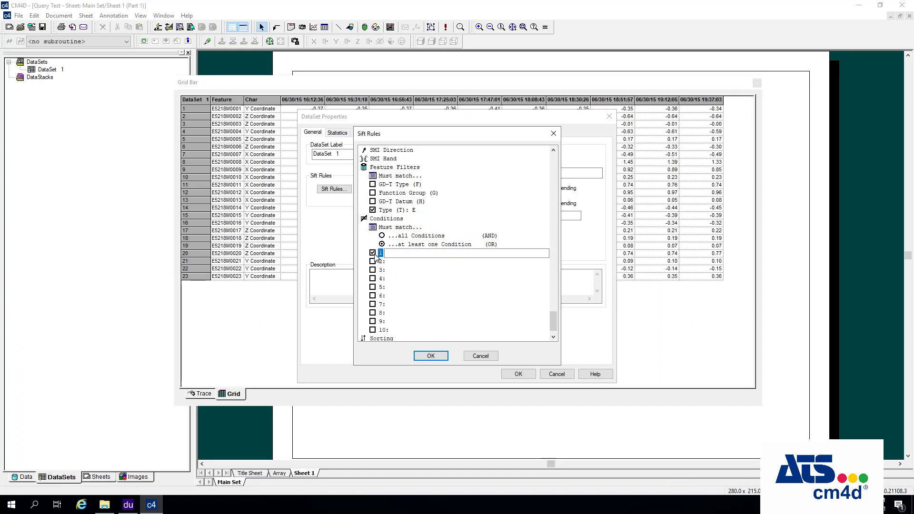
{"action": "left_click", "coordinate": [432, 254]}
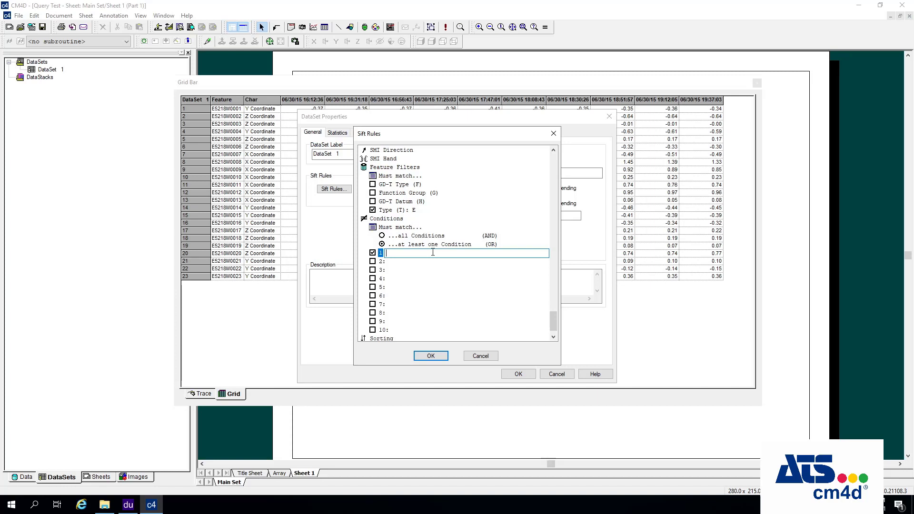
{"action": "type", "text": "cpk~ < 1.33"}
{"action": "left_click", "coordinate": [382, 237]}
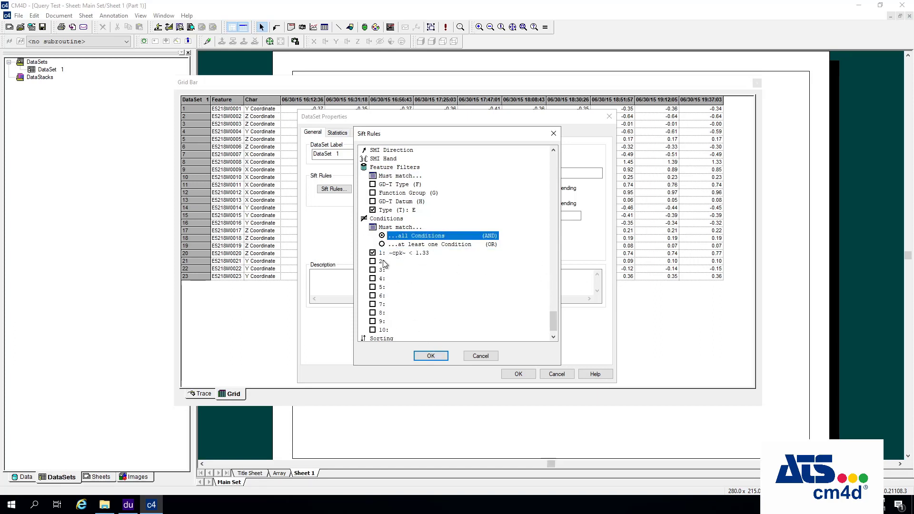
{"action": "left_click", "coordinate": [441, 357]}
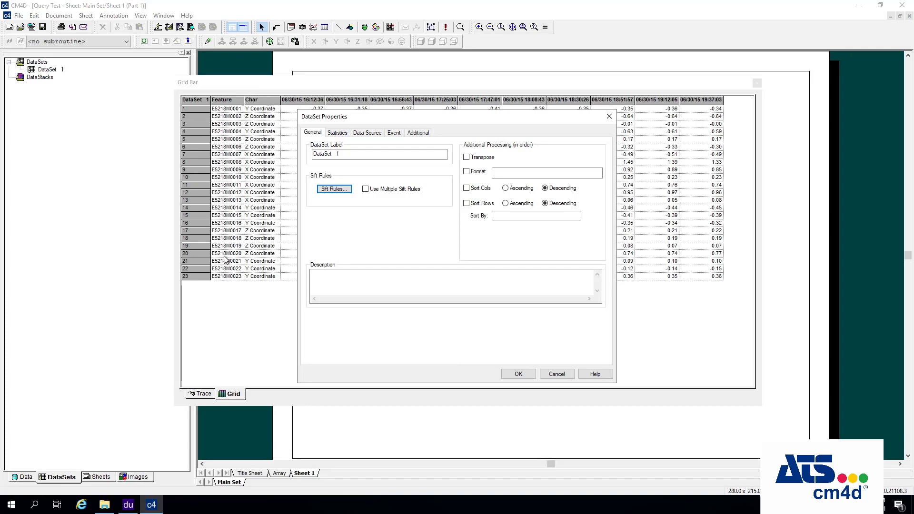
{"action": "left_click", "coordinate": [518, 374]}
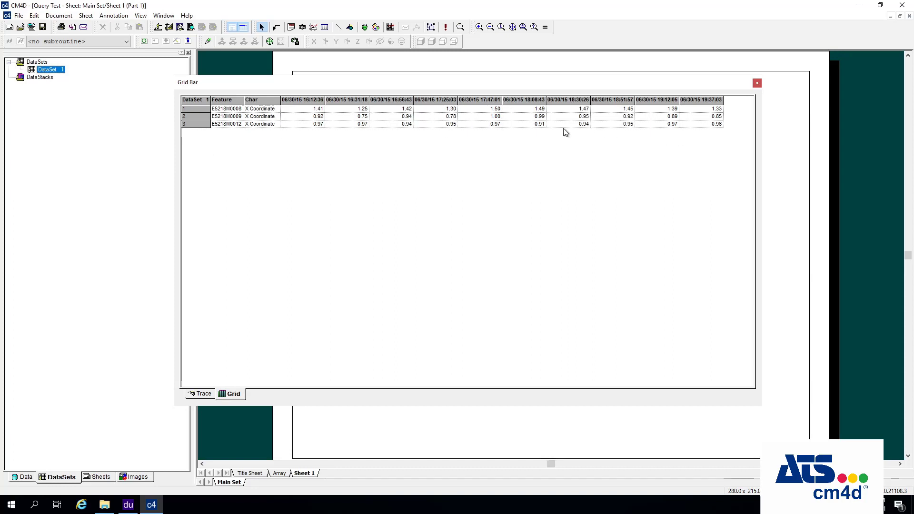
Step: Reopen DataSet 1's sift rules and review the SMI types, feature filters and conditions
{"action": "right_click", "coordinate": [46, 70]}
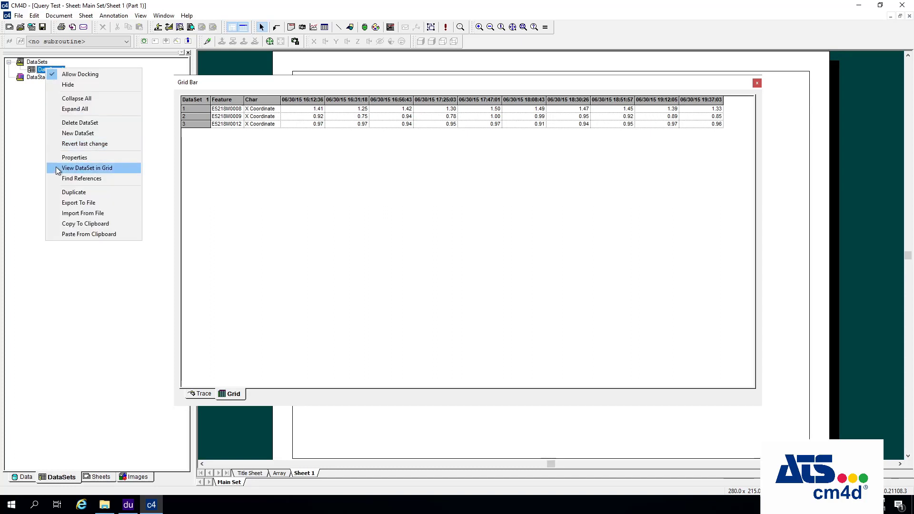
{"action": "left_click", "coordinate": [84, 160]}
{"action": "left_click", "coordinate": [335, 190]}
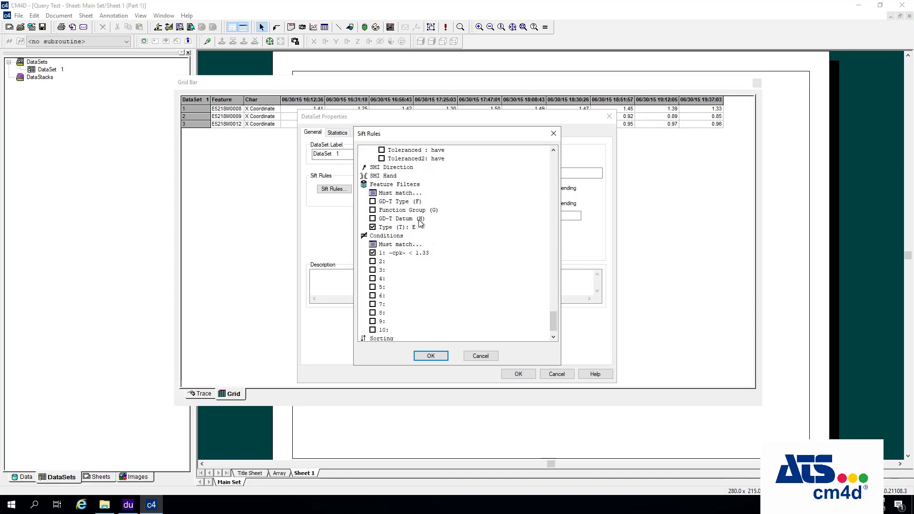
{"action": "left_click_drag", "start_coordinate": [555, 322], "coordinate": [558, 153]}
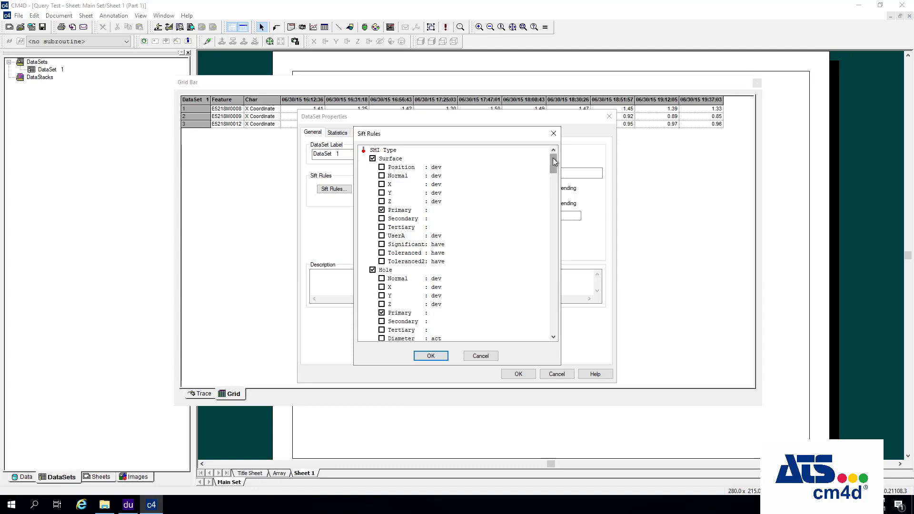
{"action": "left_click_drag", "start_coordinate": [554, 162], "coordinate": [550, 335]}
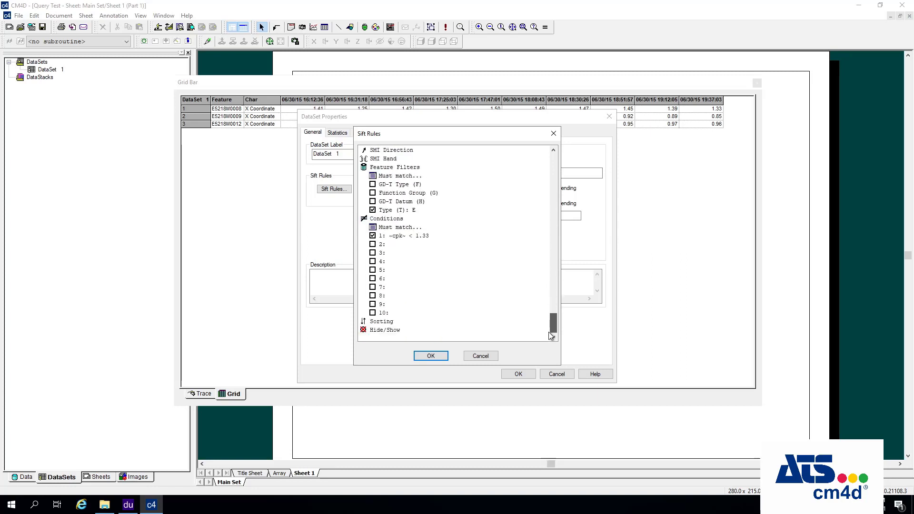
Step: Try enabling conditions 2 to 5 in DataSet 1's sift rules, and clear all four again
{"action": "left_click", "coordinate": [373, 244]}
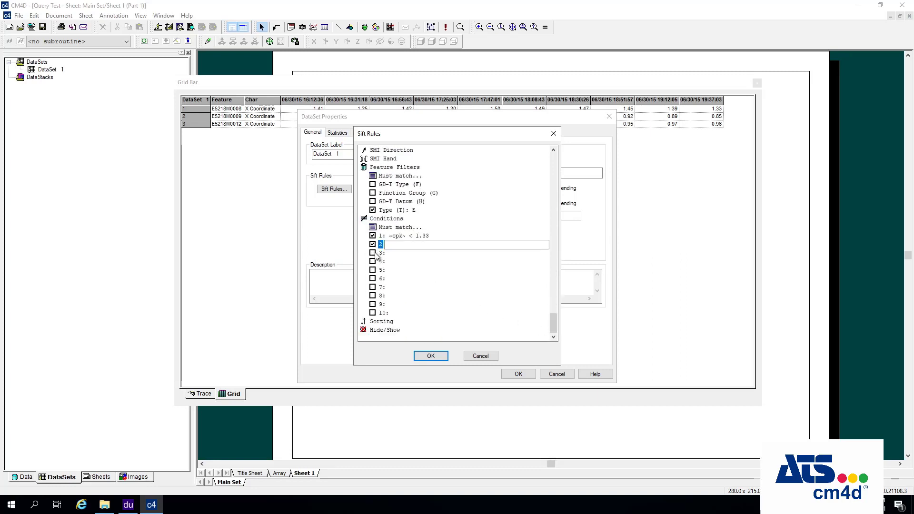
{"action": "left_click", "coordinate": [373, 252]}
{"action": "left_click", "coordinate": [373, 261]}
{"action": "left_click", "coordinate": [372, 270]}
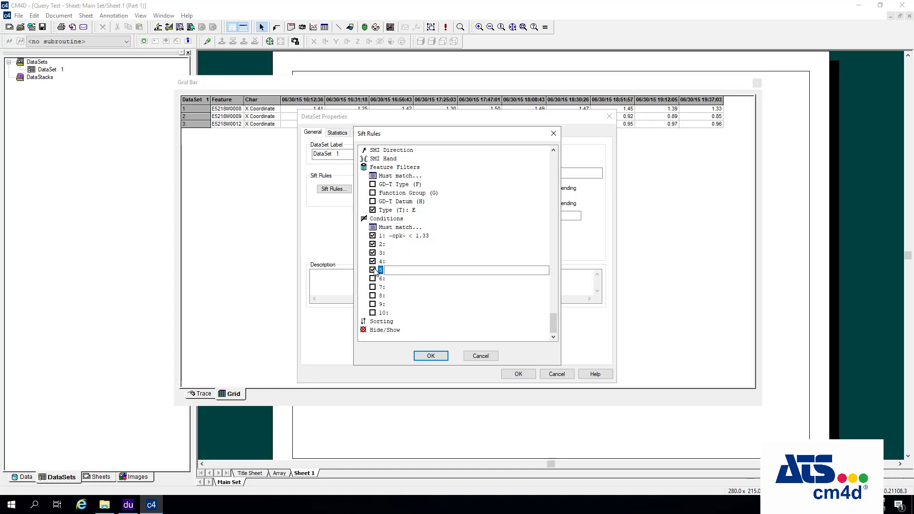
{"action": "left_click", "coordinate": [372, 244]}
{"action": "left_click", "coordinate": [372, 253]}
{"action": "left_click", "coordinate": [373, 261]}
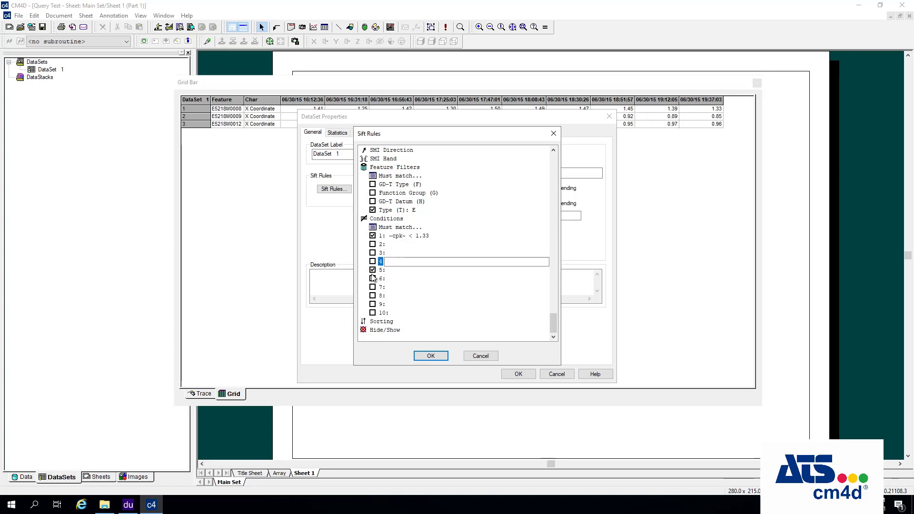
{"action": "left_click", "coordinate": [373, 269]}
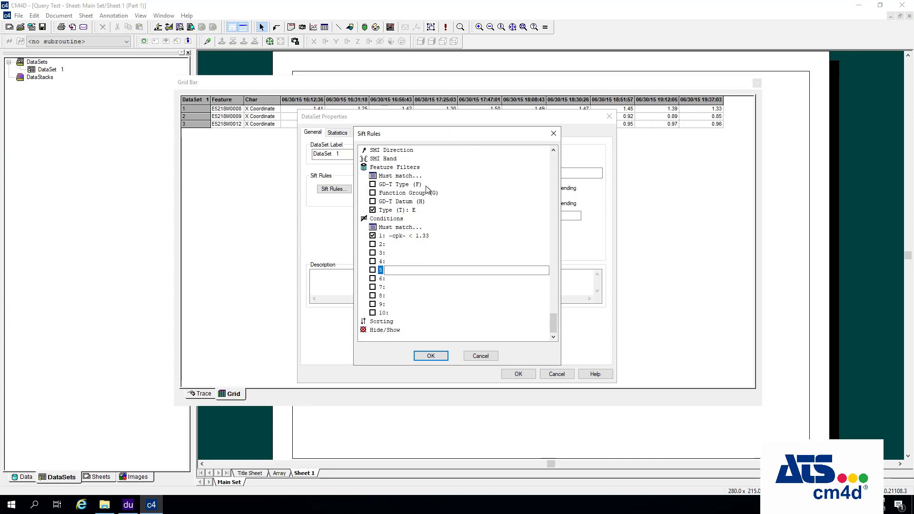
Step: Expand the Sorting section of the sift rules and enable sorting entry 1
{"action": "left_click_drag", "start_coordinate": [552, 319], "coordinate": [574, 328]}
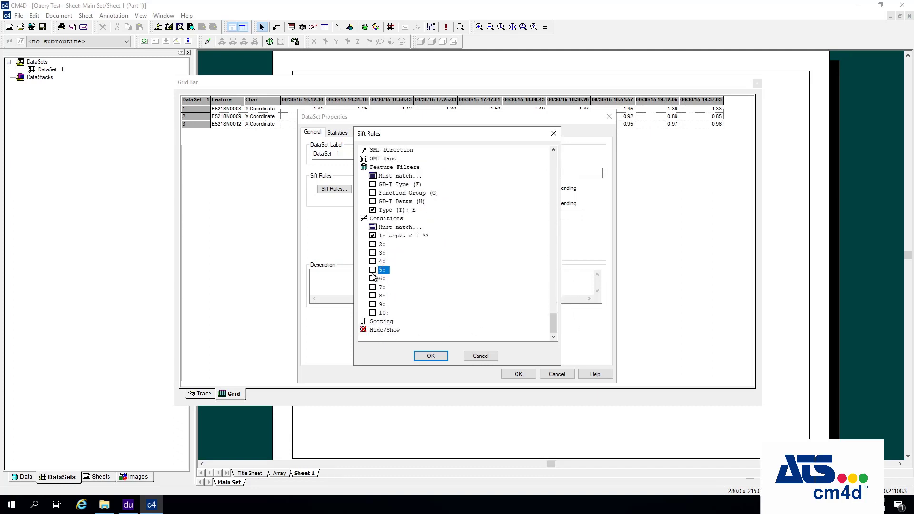
{"action": "left_click", "coordinate": [382, 321]}
{"action": "double_click", "coordinate": [382, 322]}
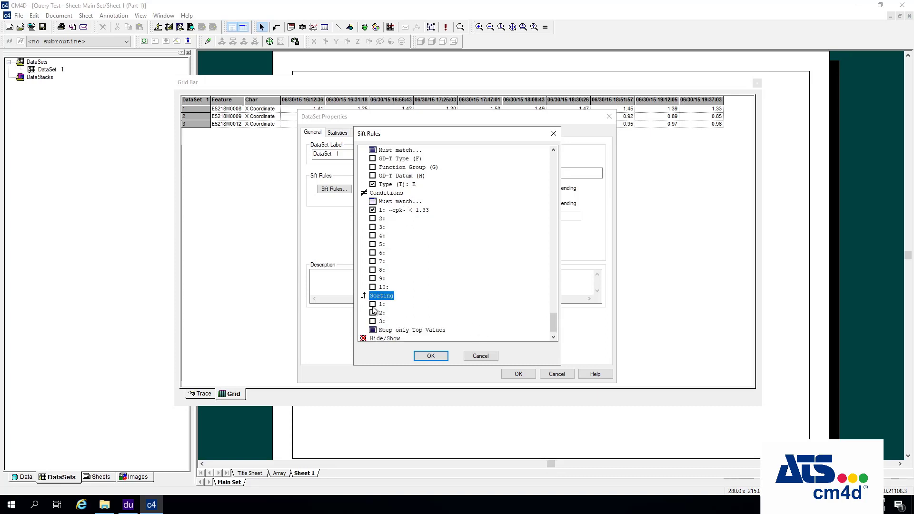
{"action": "left_click", "coordinate": [373, 304]}
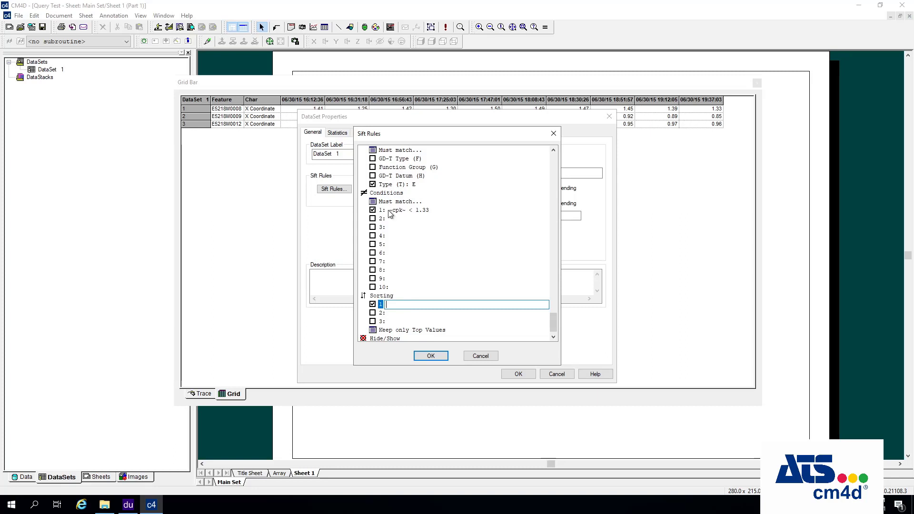
Step: Change condition 1 to ~cpk~ > 1.33, disable sorting entry 1, and apply the sift rules to DataSet 1
{"action": "left_click", "coordinate": [418, 213]}
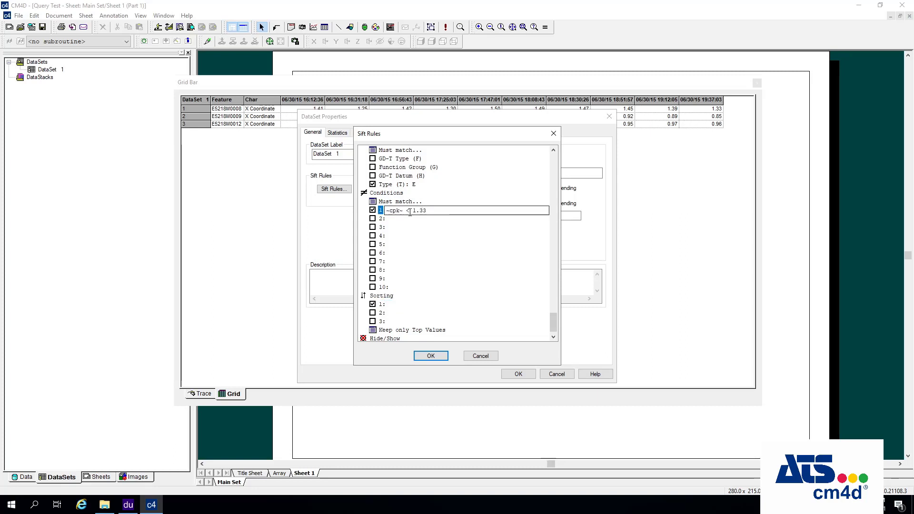
{"action": "key", "text": "BackSpace"}
{"action": "type", "text": ">"}
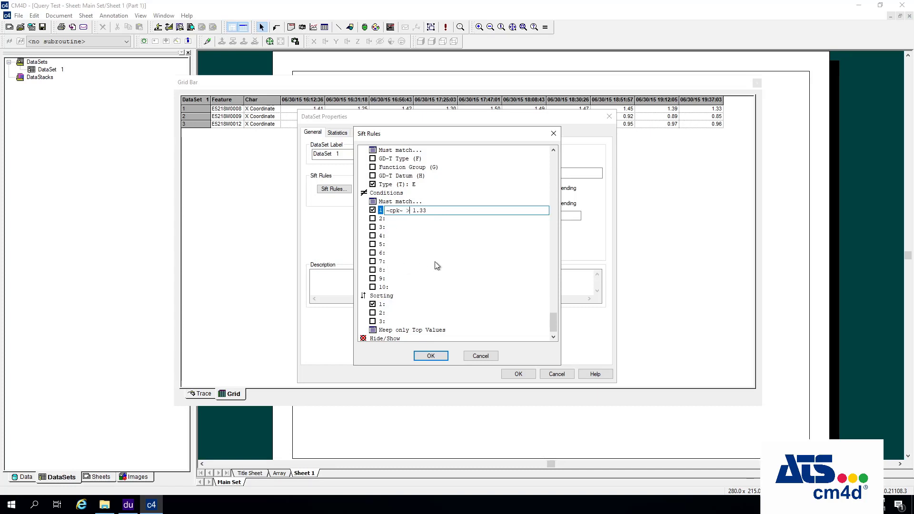
{"action": "key", "text": "Return"}
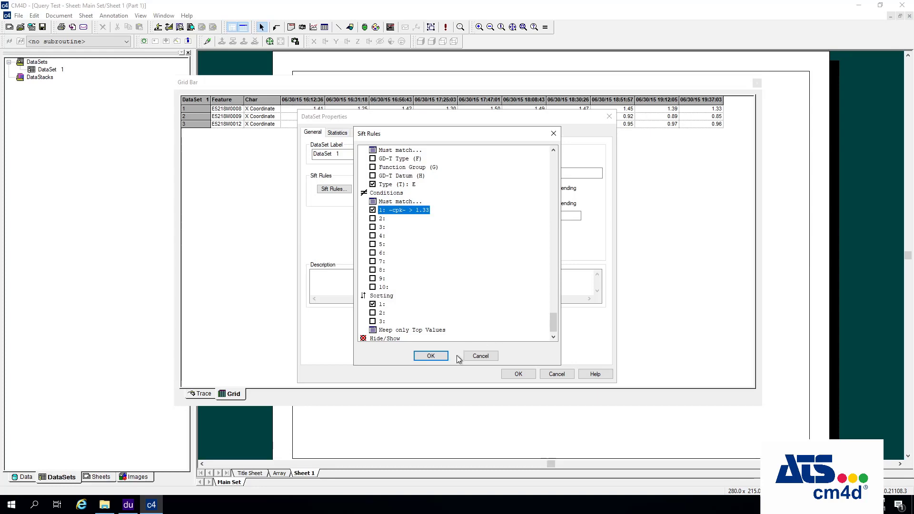
{"action": "left_click", "coordinate": [374, 309]}
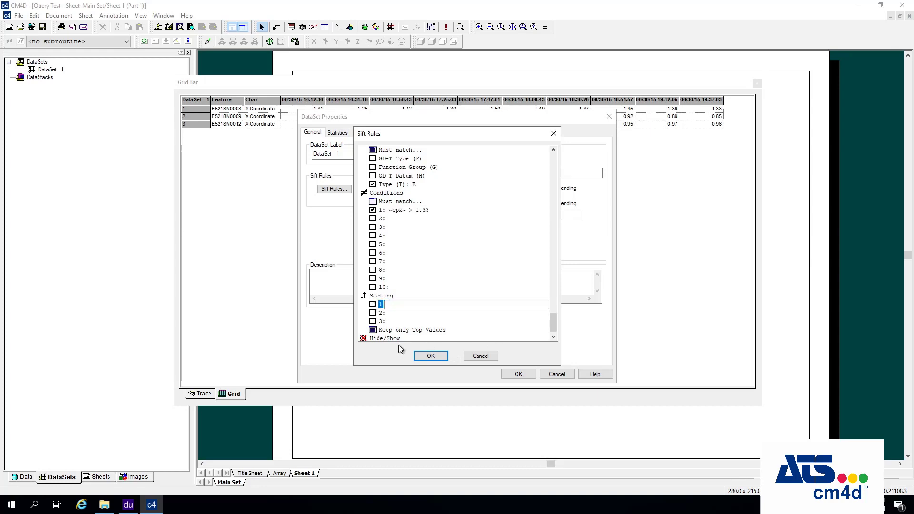
{"action": "left_click", "coordinate": [430, 356]}
{"action": "left_click", "coordinate": [518, 374]}
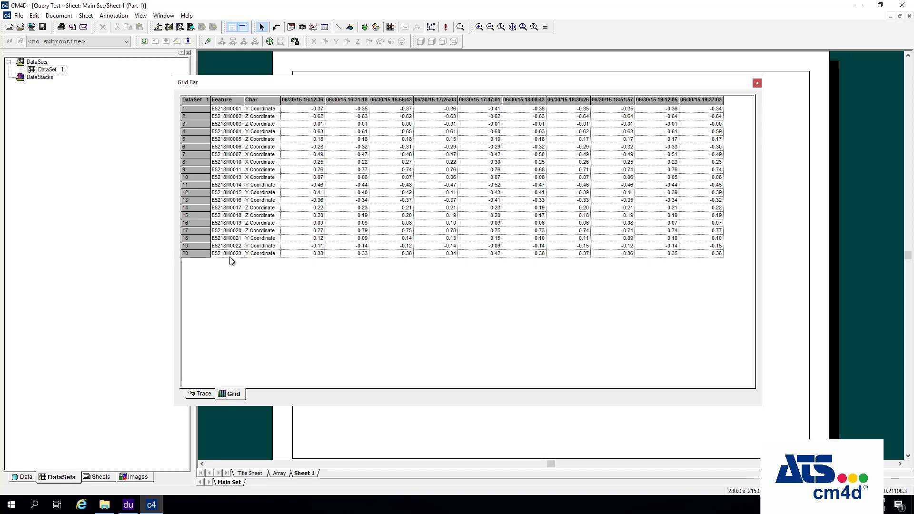
Step: Reopen DataSet 1's sift rules and view the Conditions down to the Sorting and Hide/Show sections
{"action": "double_click", "coordinate": [56, 71]}
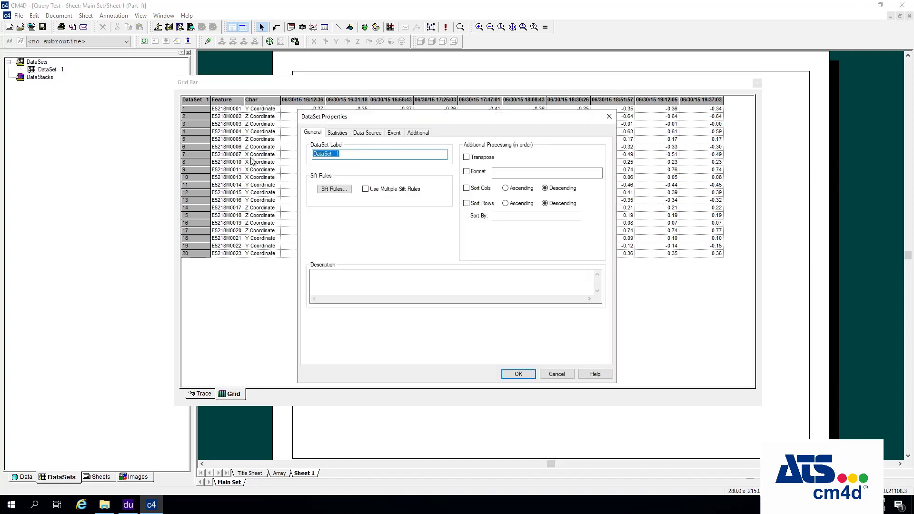
{"action": "left_click", "coordinate": [335, 189]}
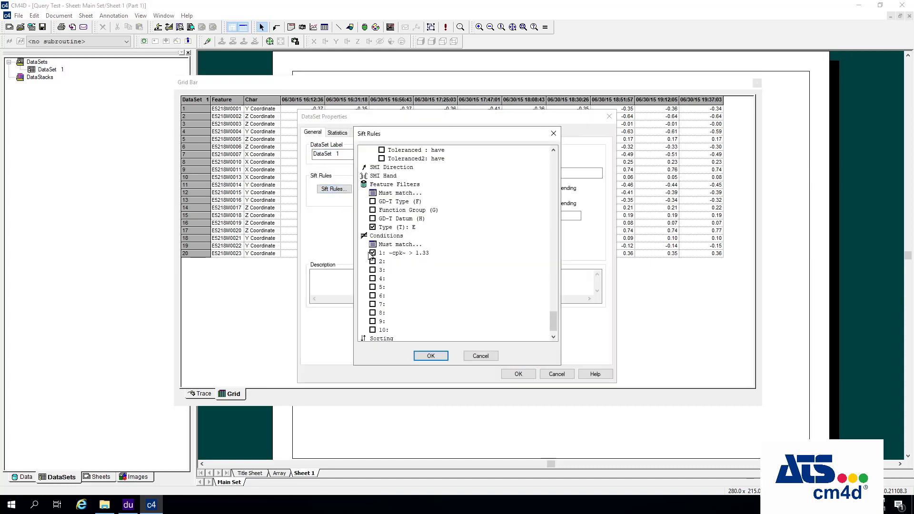
{"action": "scroll", "coordinate": [555, 326], "scroll_direction": "down", "scroll_amount": 1}
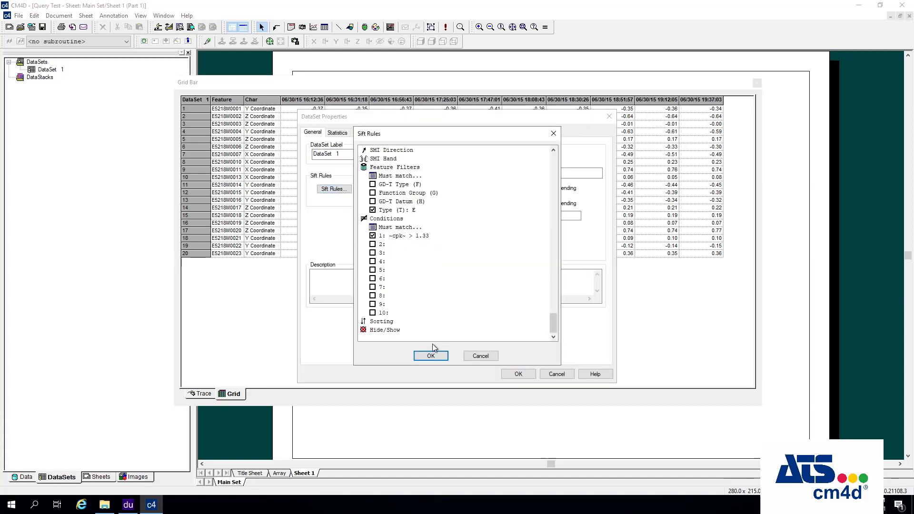
Step: Add ~cpk~ as the first sorting rule in DataSet 1's sift rules and apply it to the data set
{"action": "double_click", "coordinate": [383, 322]}
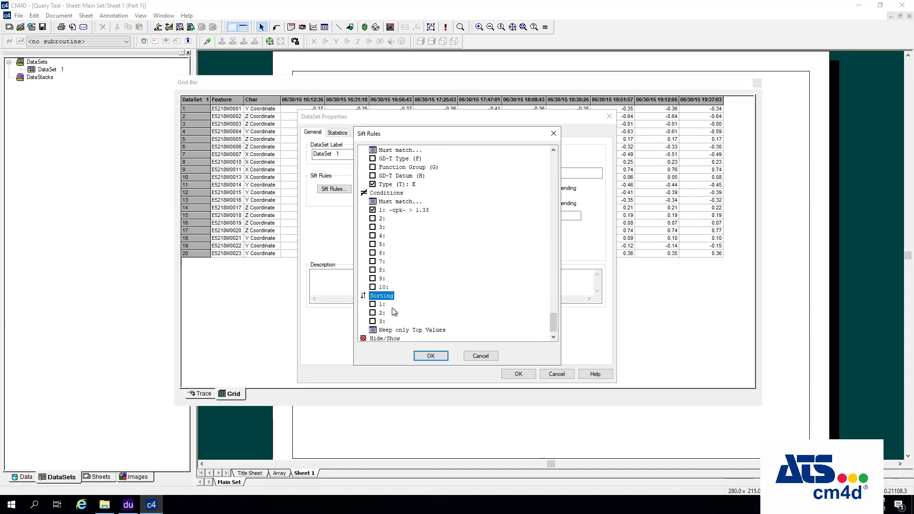
{"action": "double_click", "coordinate": [381, 304]}
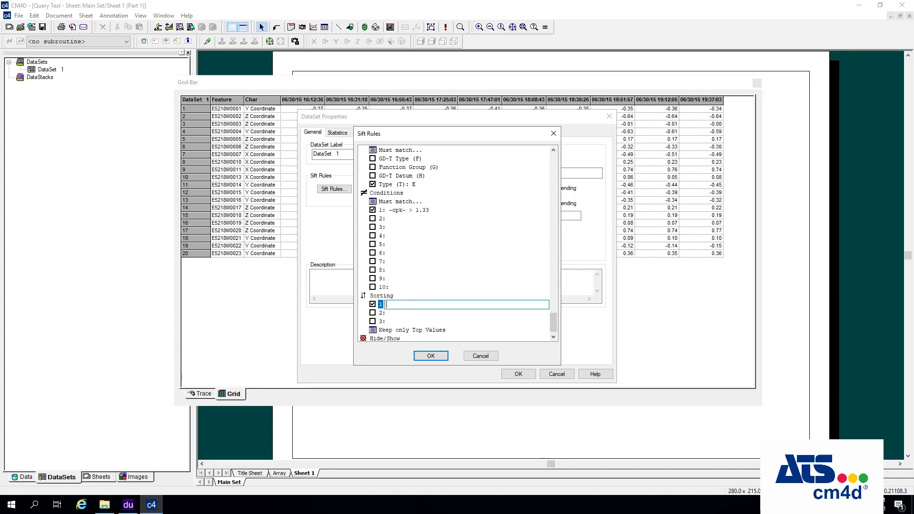
{"action": "type", "text": "~cpk~"}
{"action": "left_click", "coordinate": [431, 357]}
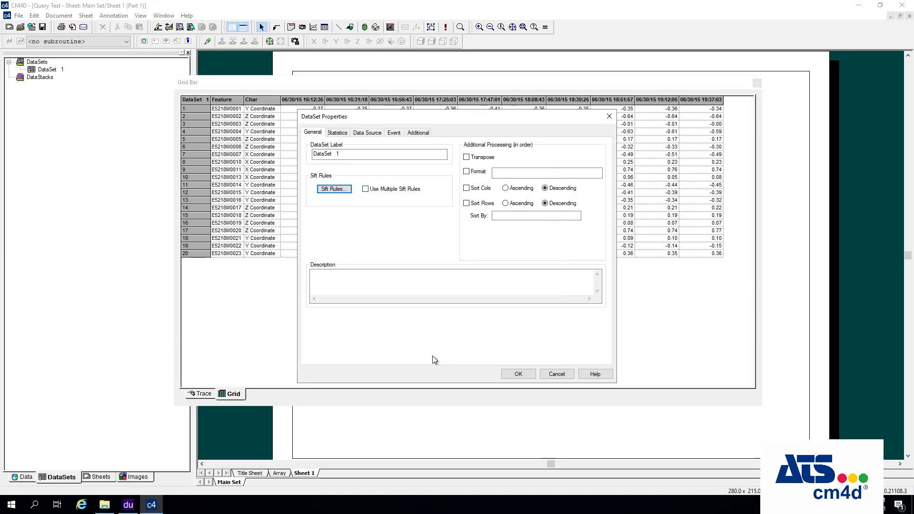
{"action": "left_click", "coordinate": [518, 374]}
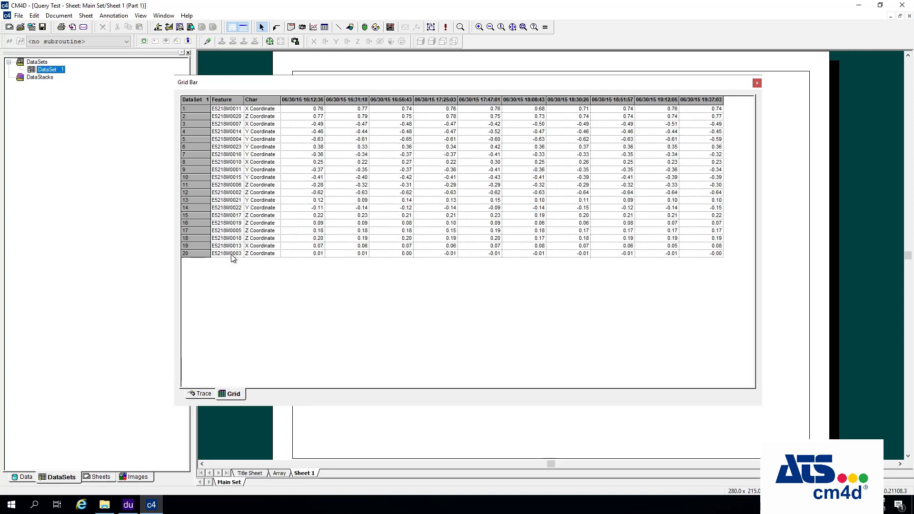
Step: Reverse the sort order of DataSet 1 by changing its first sorting rule to {~cpk~*(-1)}, and apply it
{"action": "double_click", "coordinate": [50, 69]}
{"action": "left_click", "coordinate": [328, 189]}
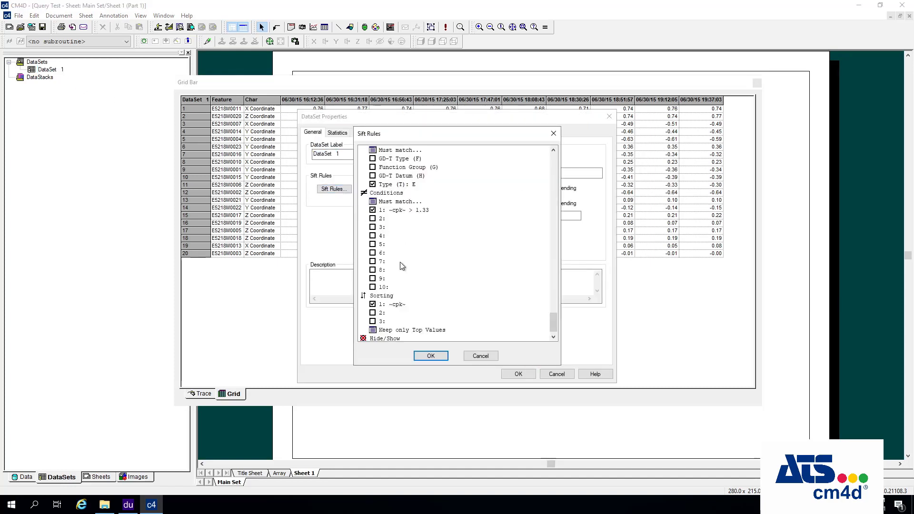
{"action": "left_click", "coordinate": [411, 305]}
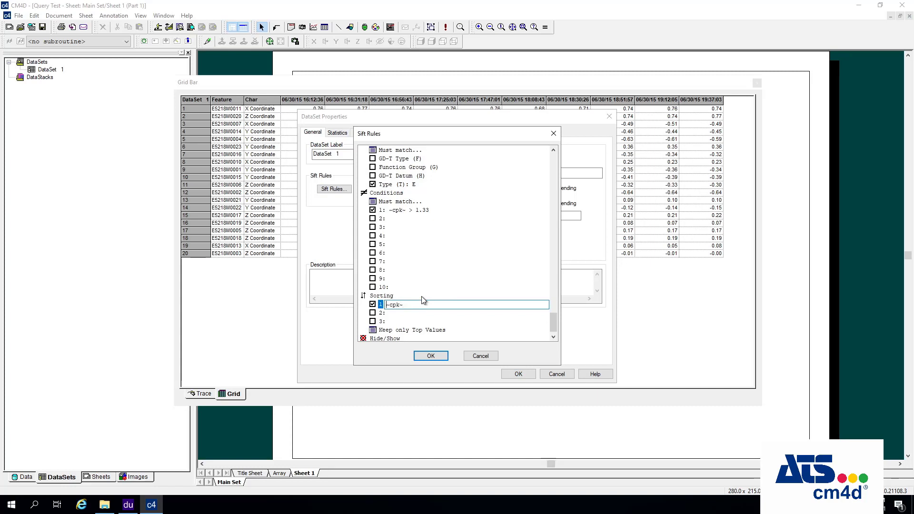
{"action": "type", "text": "-"}
{"action": "key", "text": "Right"}
{"action": "key", "text": "Right"}
{"action": "key", "text": "Right"}
{"action": "left_click", "coordinate": [430, 356]}
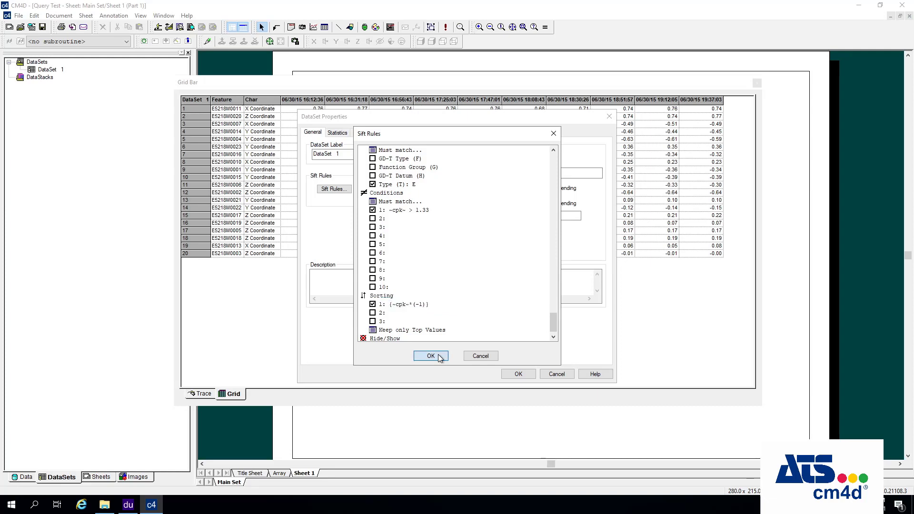
{"action": "left_click", "coordinate": [519, 374]}
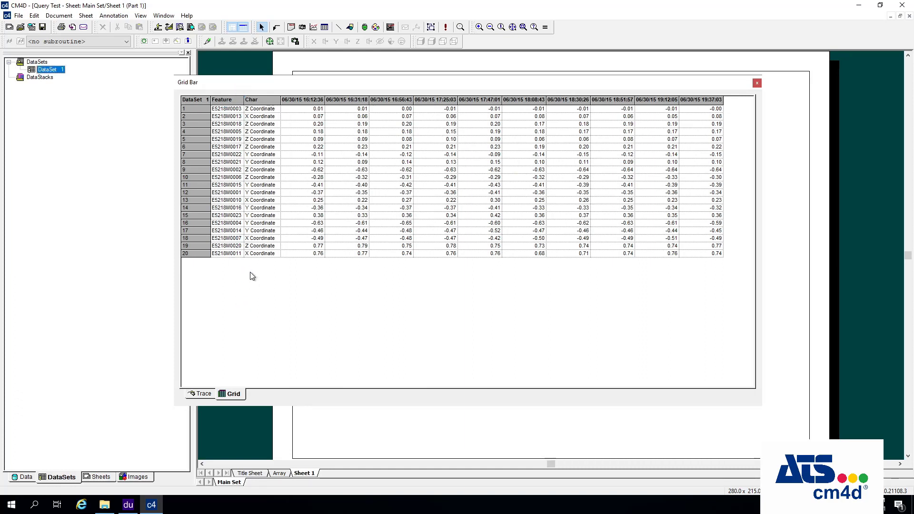
Step: Limit DataSet 1 to its top 5 rows by choosing Top number with a value of 5 under Keep only Top Values
{"action": "double_click", "coordinate": [57, 71]}
{"action": "left_click", "coordinate": [340, 189]}
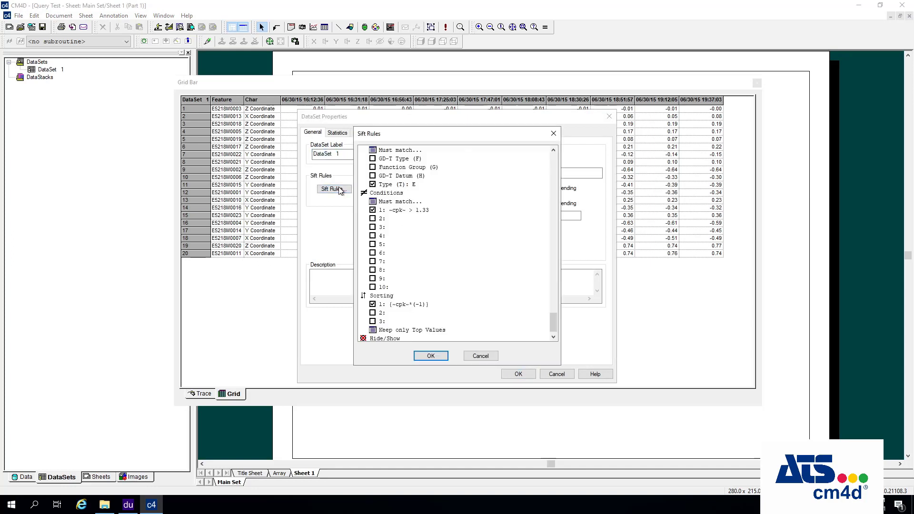
{"action": "left_click_drag", "start_coordinate": [552, 324], "coordinate": [544, 339]}
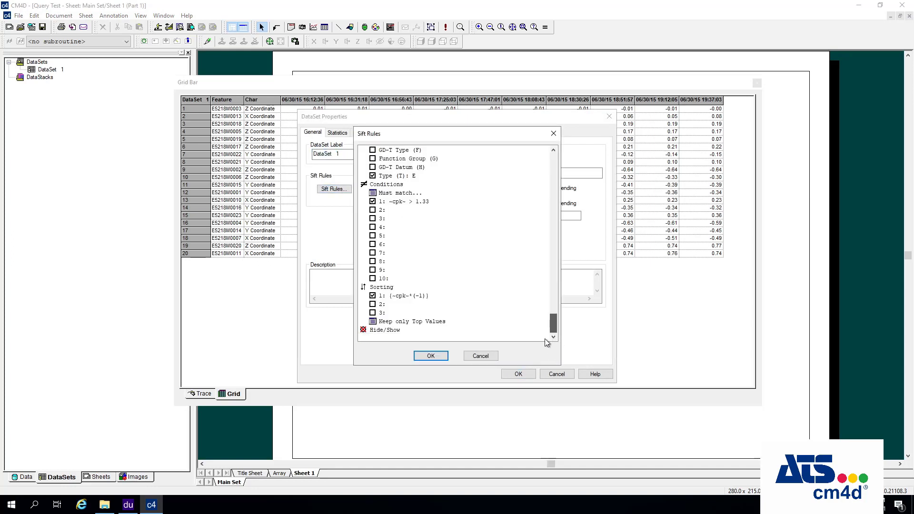
{"action": "left_click", "coordinate": [406, 323]}
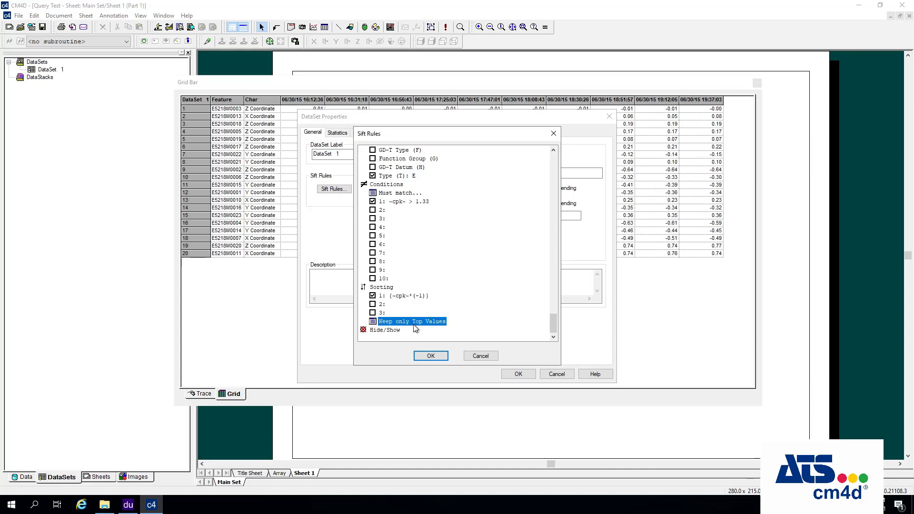
{"action": "double_click", "coordinate": [416, 323]}
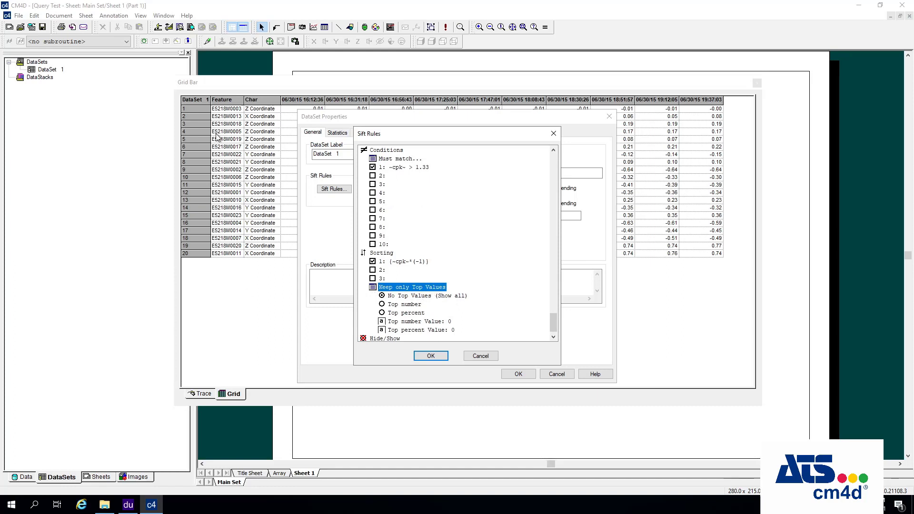
{"action": "left_click", "coordinate": [382, 304]}
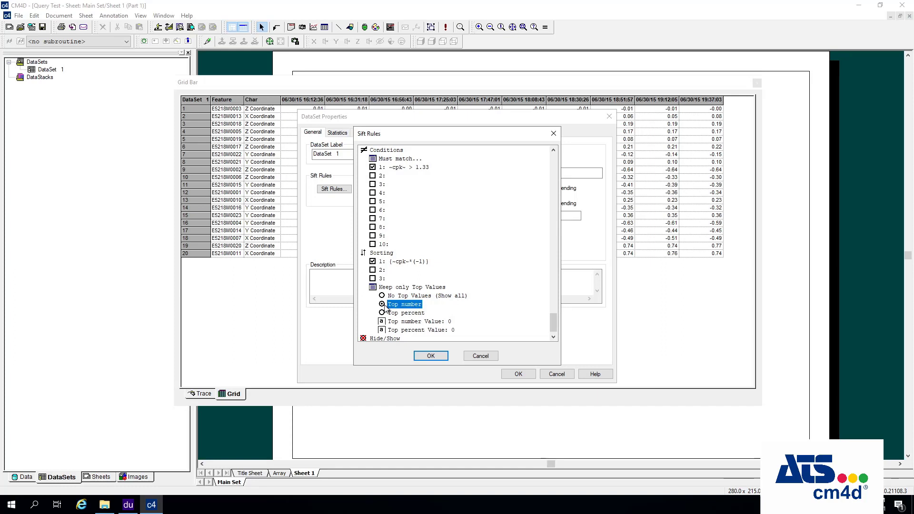
{"action": "left_click", "coordinate": [384, 313]}
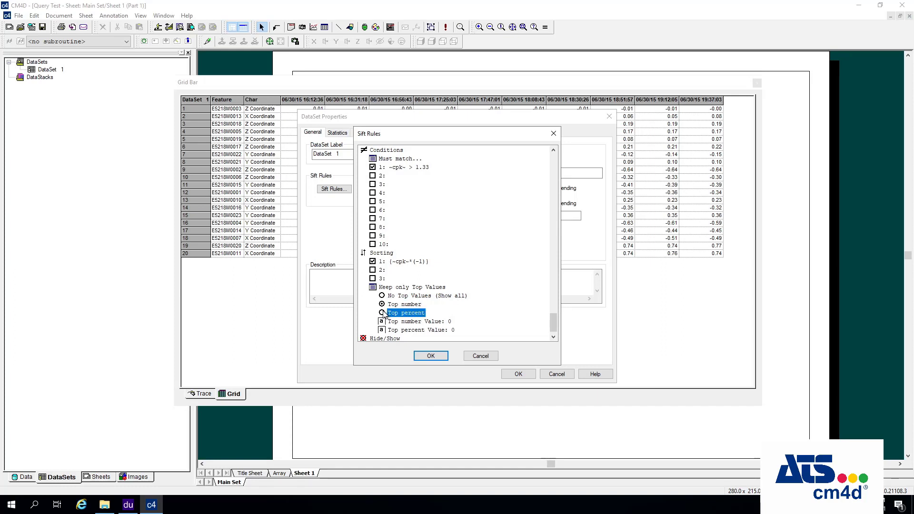
{"action": "left_click", "coordinate": [383, 307]}
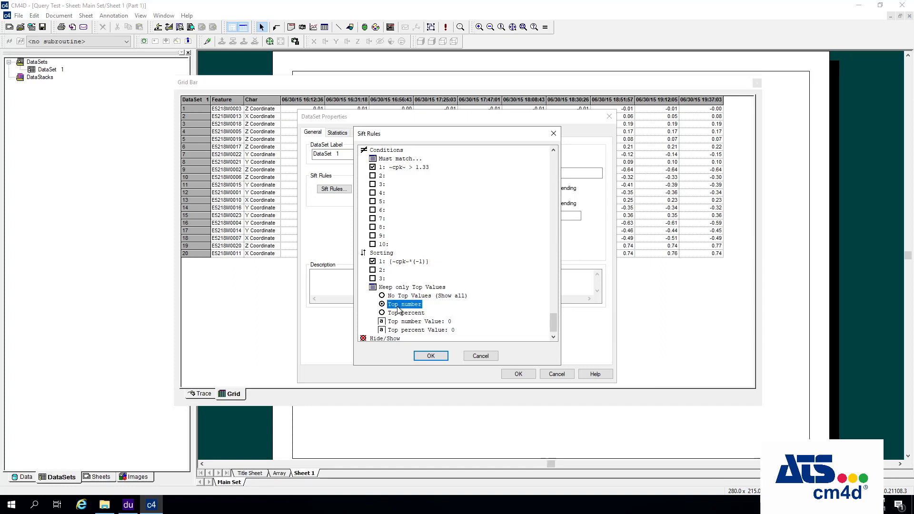
{"action": "left_click", "coordinate": [412, 322]}
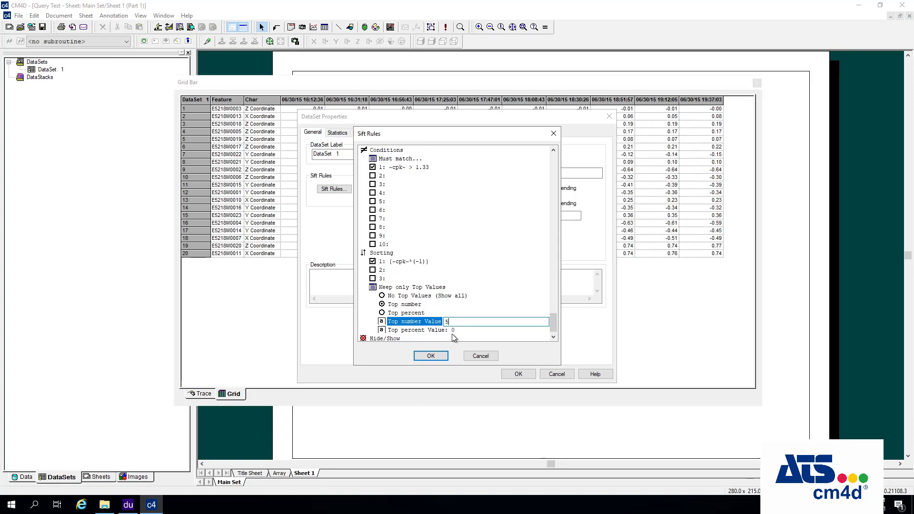
{"action": "left_click", "coordinate": [430, 356]}
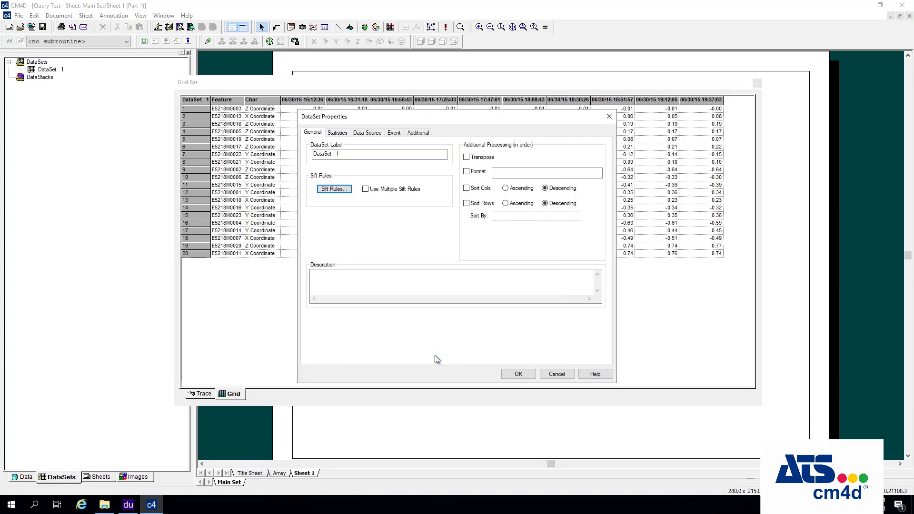
{"action": "left_click", "coordinate": [518, 373]}
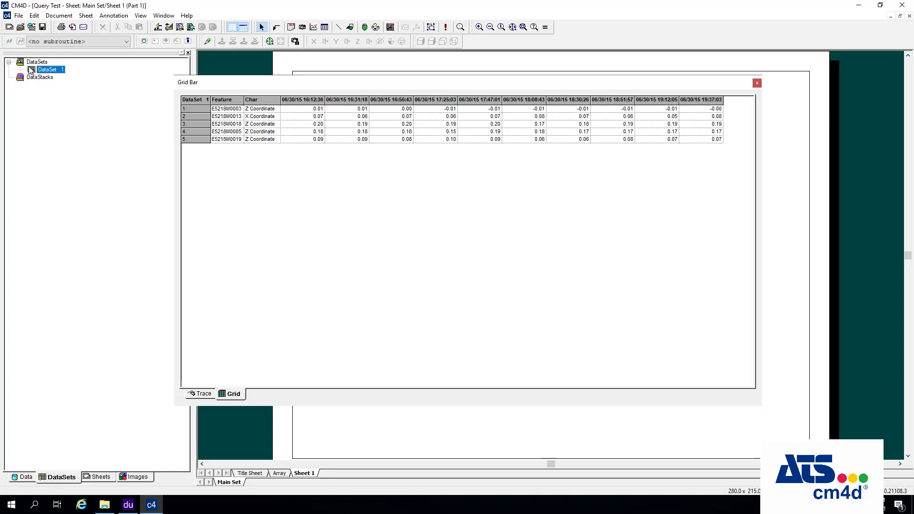
Step: Try the Hide Rows with No Data rule in DataSet 1's Hide/Show sift rules and switch it off again
{"action": "double_click", "coordinate": [53, 70]}
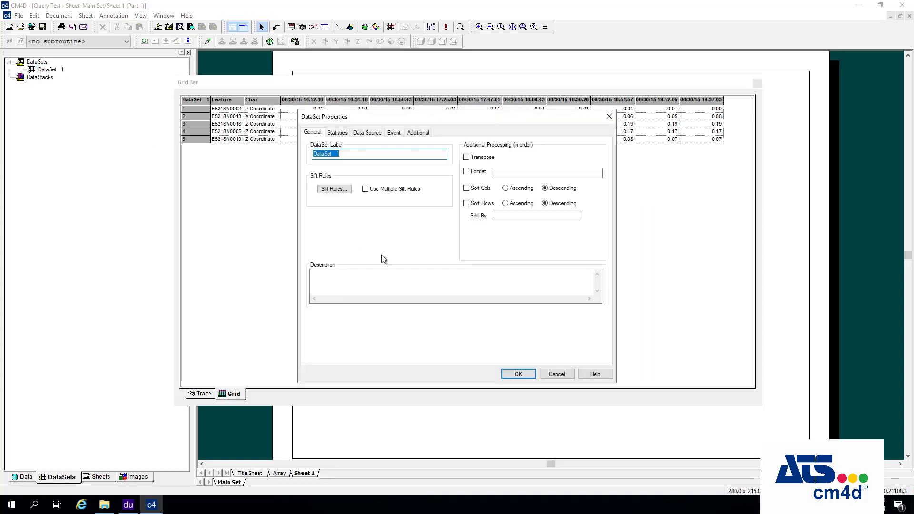
{"action": "left_click", "coordinate": [338, 190]}
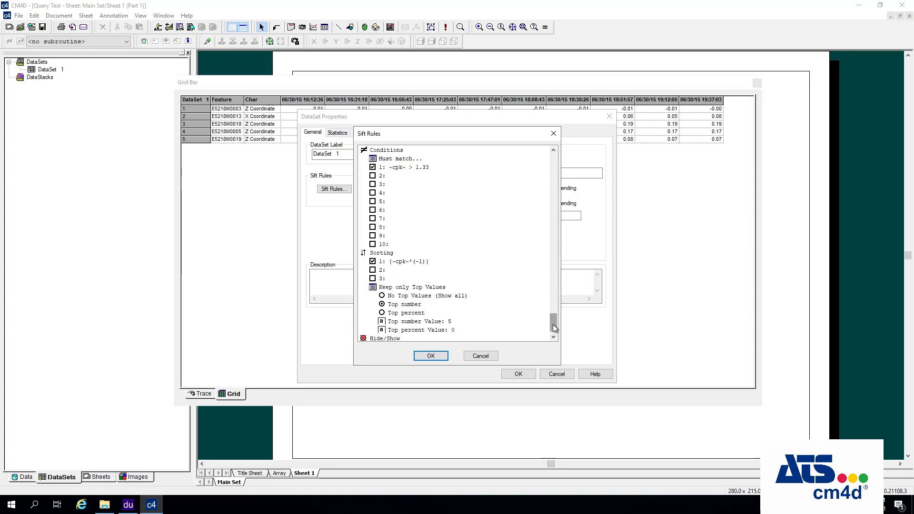
{"action": "mouse_move", "coordinate": [554, 328]}
{"action": "left_mouse_down"}
{"action": "mouse_move", "coordinate": [535, 224]}
{"action": "mouse_move", "coordinate": [543, 158]}
{"action": "mouse_move", "coordinate": [561, 330]}
{"action": "left_mouse_up"}
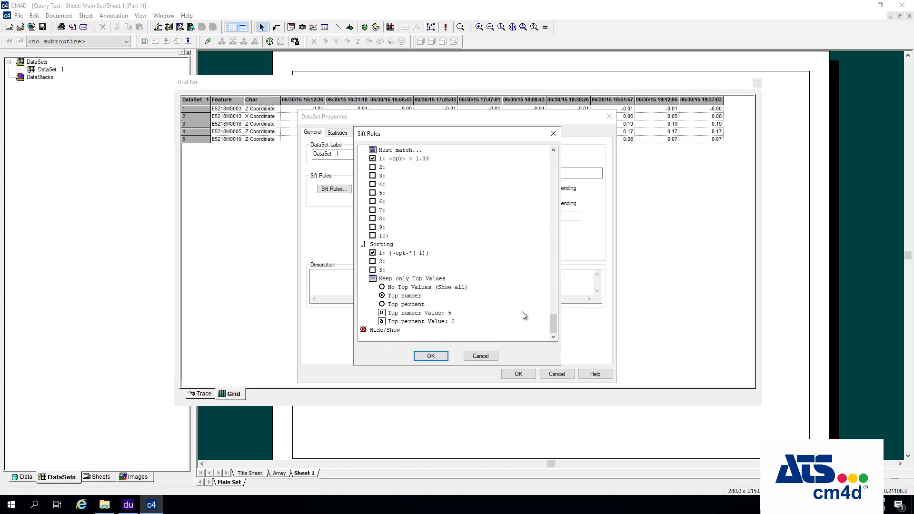
{"action": "left_click", "coordinate": [376, 331]}
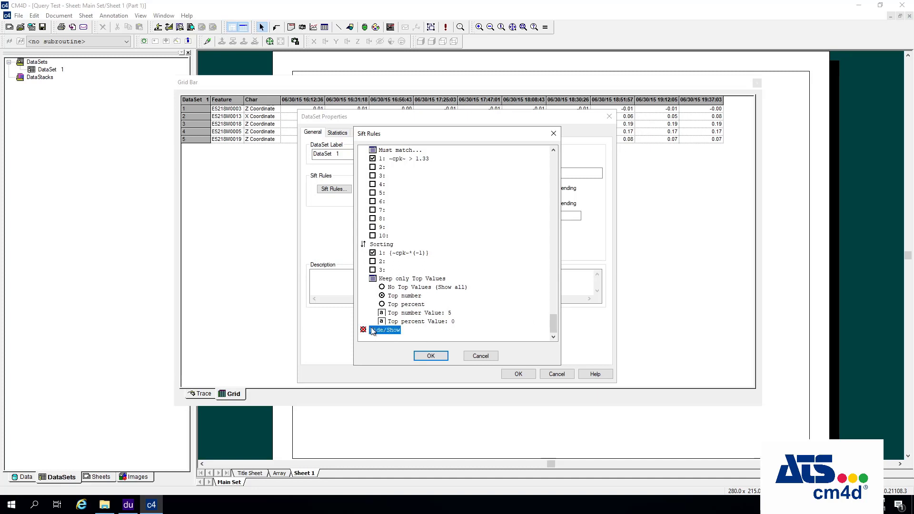
{"action": "double_click", "coordinate": [384, 329]}
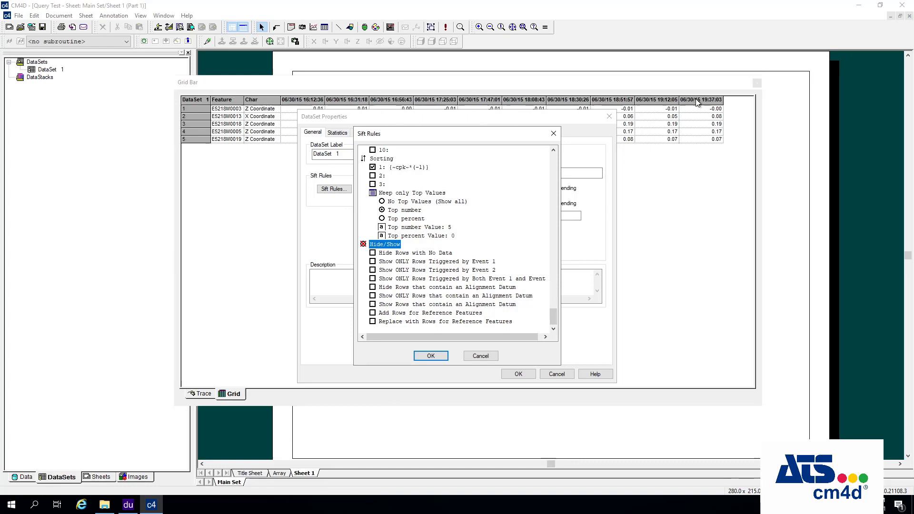
{"action": "left_click", "coordinate": [373, 253]}
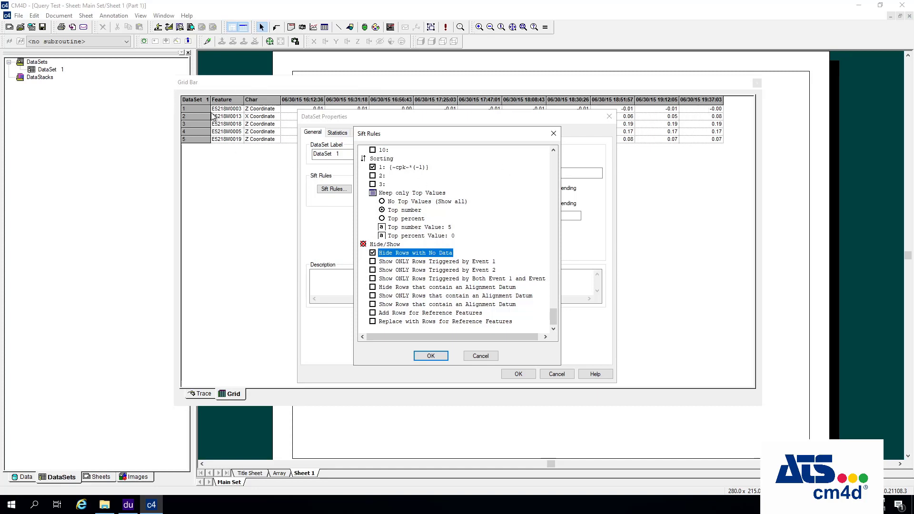
{"action": "left_click", "coordinate": [373, 253]}
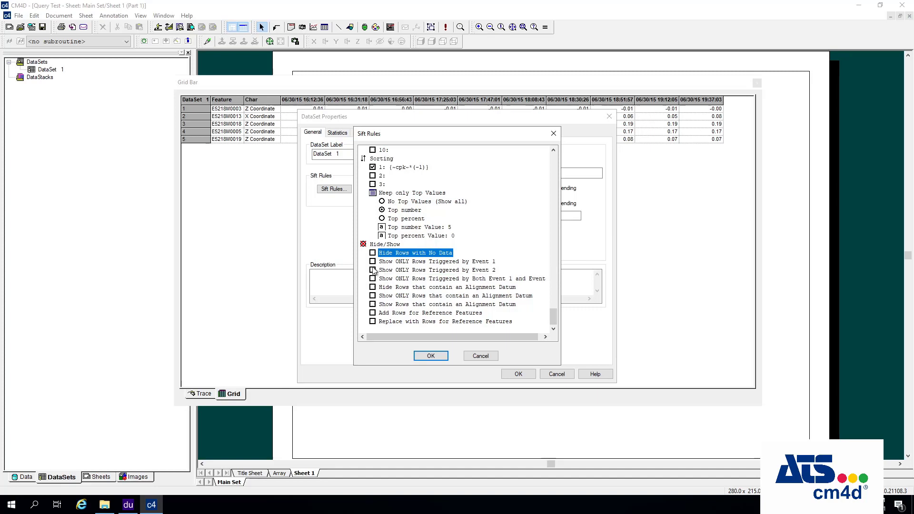
{"action": "left_click", "coordinate": [430, 356]}
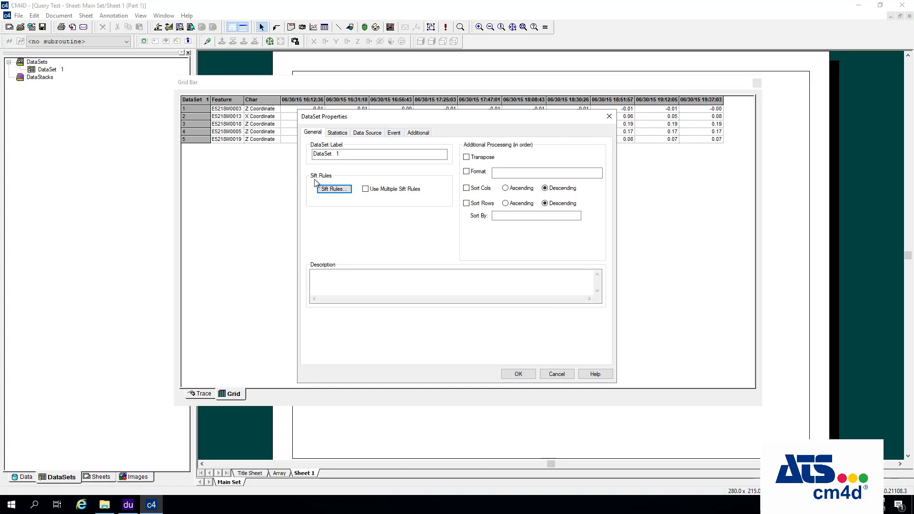
Step: Review DataSet 1's event trigger settings and its sift rules, and cancel out of the rules
{"action": "left_click", "coordinate": [393, 133]}
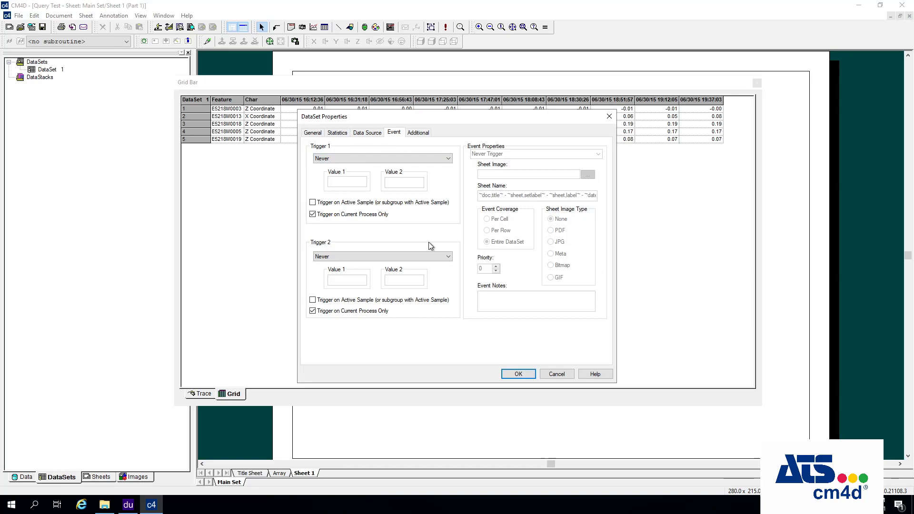
{"action": "left_click", "coordinate": [305, 133]}
{"action": "left_click", "coordinate": [333, 190]}
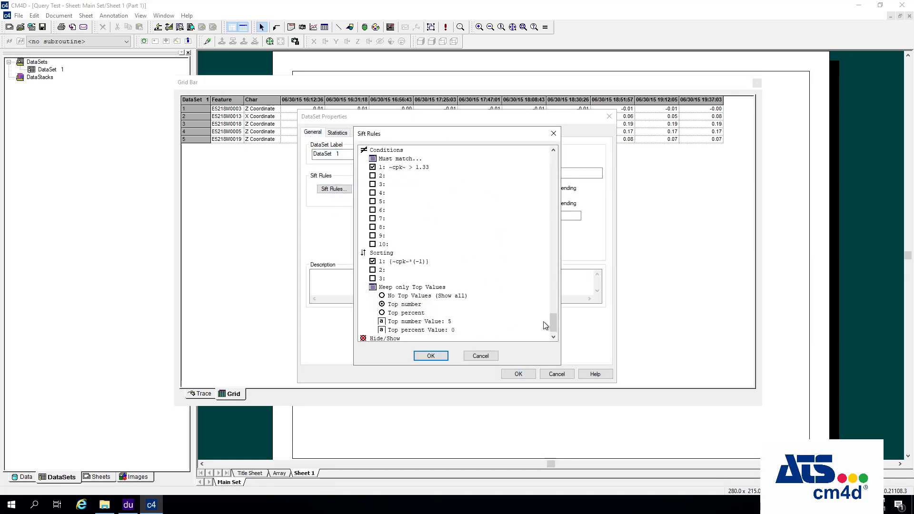
{"action": "mouse_move", "coordinate": [553, 323]}
{"action": "left_mouse_down"}
{"action": "mouse_move", "coordinate": [552, 306]}
{"action": "mouse_move", "coordinate": [553, 327]}
{"action": "left_mouse_up"}
{"action": "left_click", "coordinate": [480, 356]}
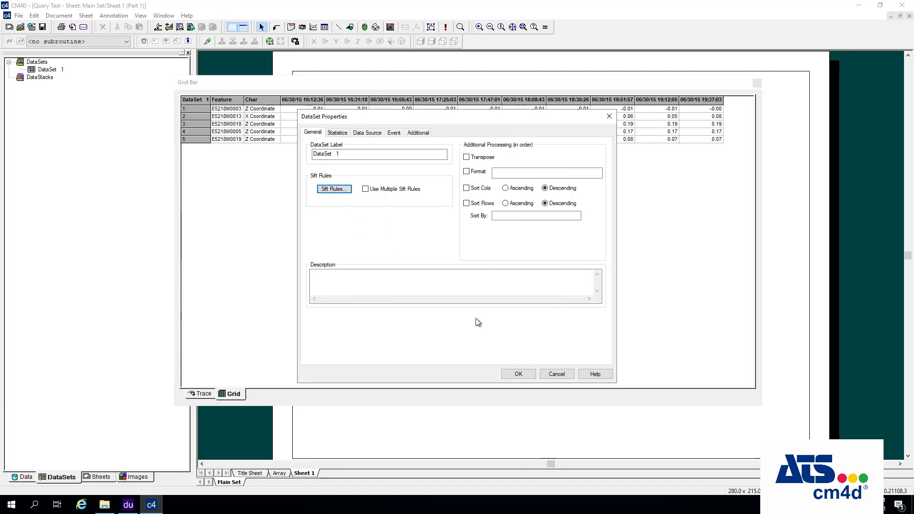
Step: Set event Trigger 1 of DataSet 1 to ValueGreaterThan with Value 1 set to 2
{"action": "left_click", "coordinate": [393, 134]}
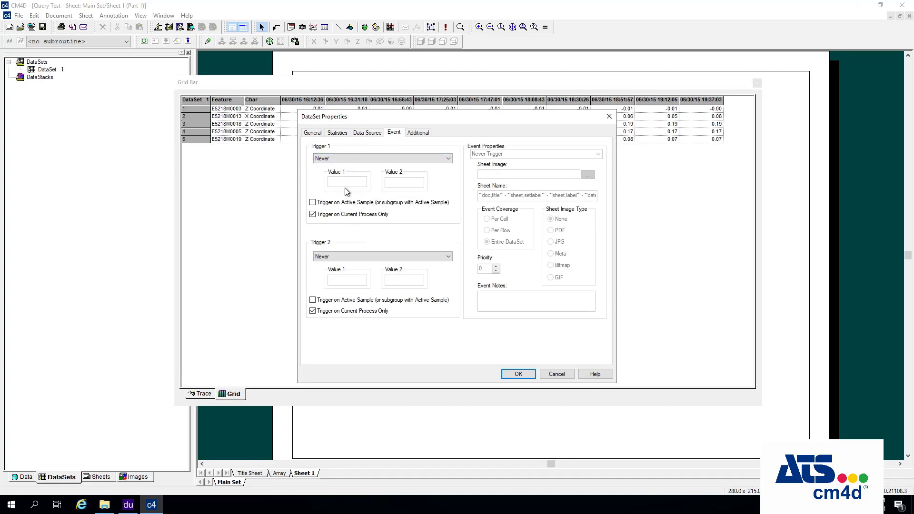
{"action": "left_click", "coordinate": [358, 158]}
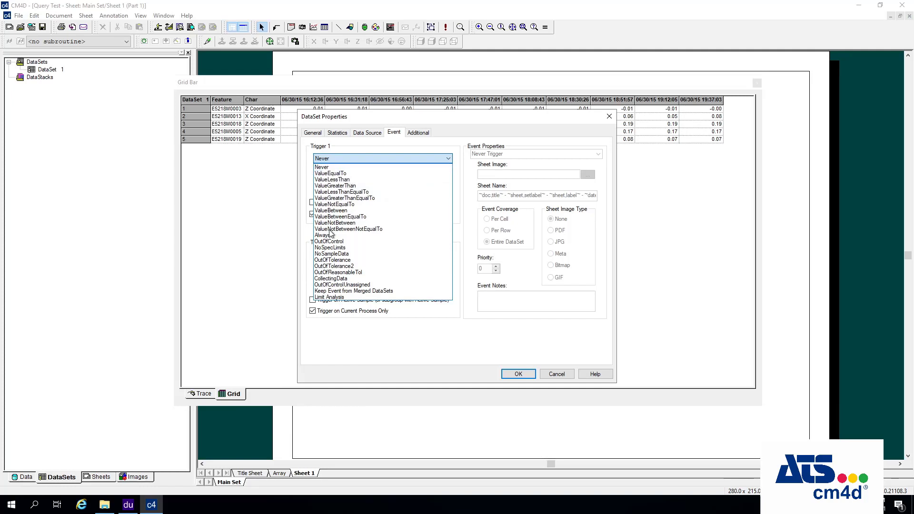
{"action": "left_click", "coordinate": [357, 186]}
{"action": "left_click", "coordinate": [354, 181]}
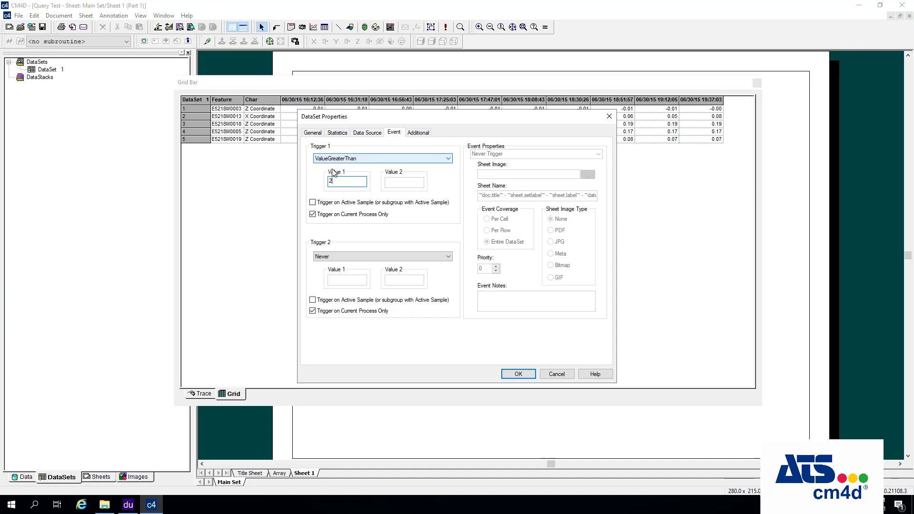
Step: Try the Show ONLY Rows Triggered by Event 1 rule under Hide/Show in DataSet 1's sift rules and cancel the rule changes
{"action": "left_click", "coordinate": [313, 134]}
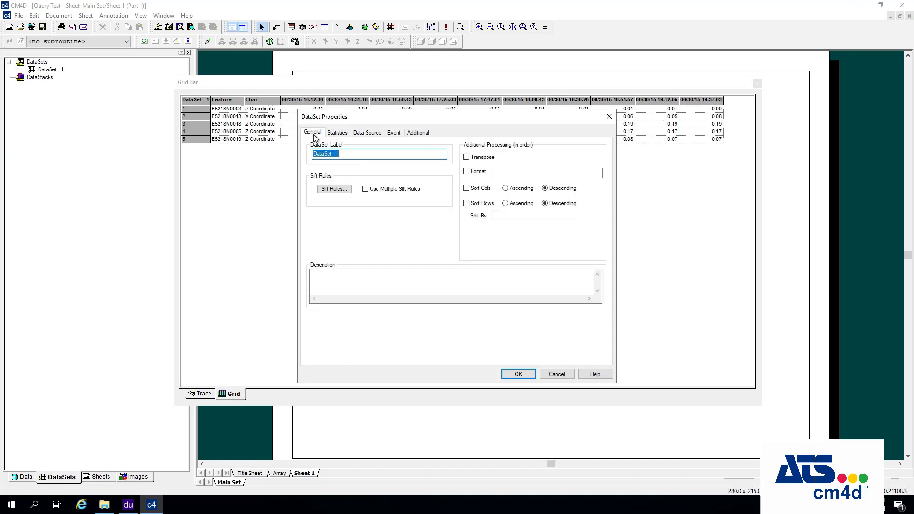
{"action": "left_click", "coordinate": [339, 190]}
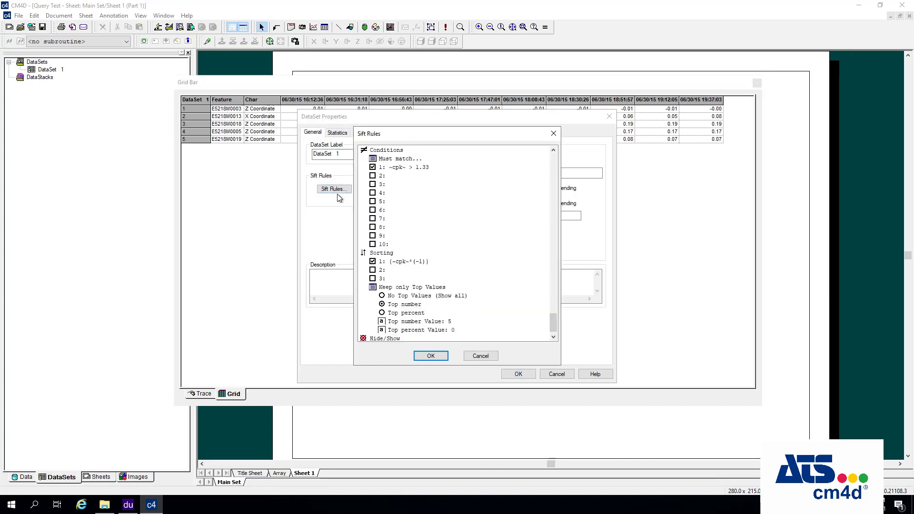
{"action": "left_click", "coordinate": [552, 336]}
{"action": "double_click", "coordinate": [384, 331]}
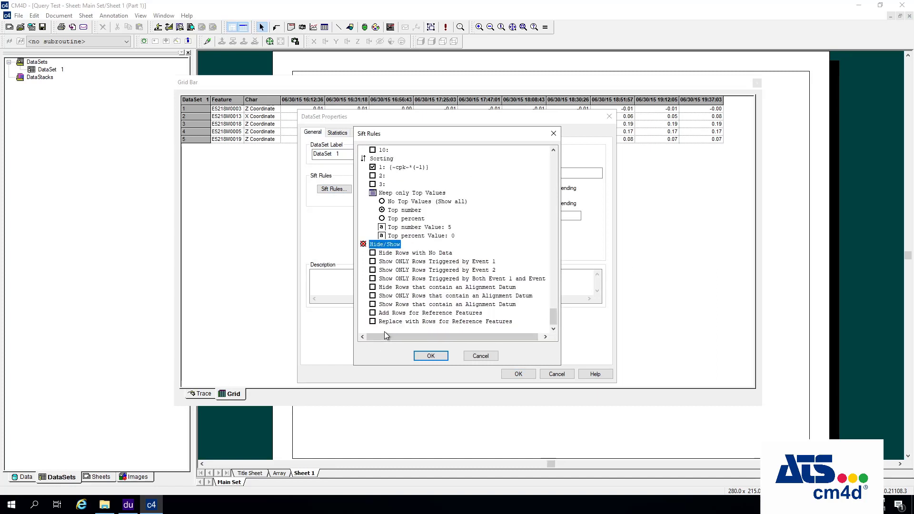
{"action": "left_click", "coordinate": [373, 262]}
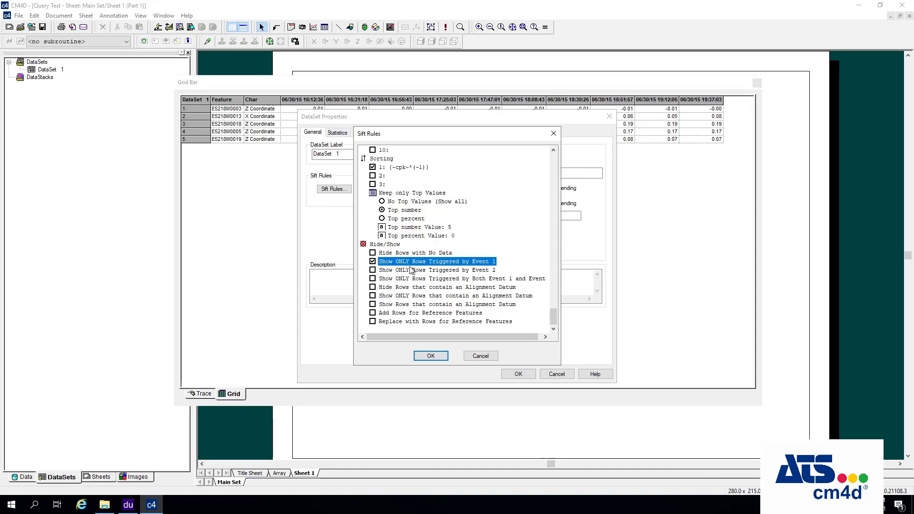
{"action": "left_click", "coordinate": [486, 356]}
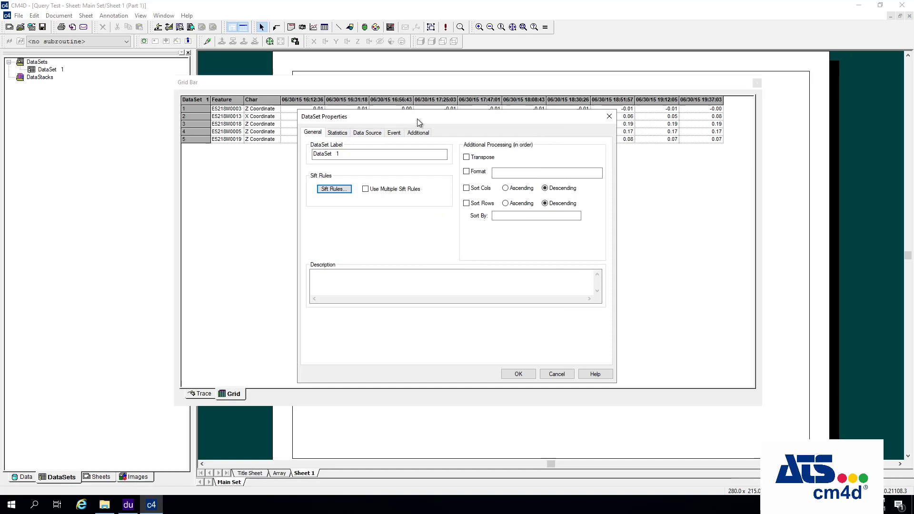
Step: Try ~mean~ as Value 1 of DataSet 1's ValueGreaterThan Trigger 1 and replace it with ~ut~
{"action": "left_click_drag", "start_coordinate": [417, 119], "coordinate": [430, 146]}
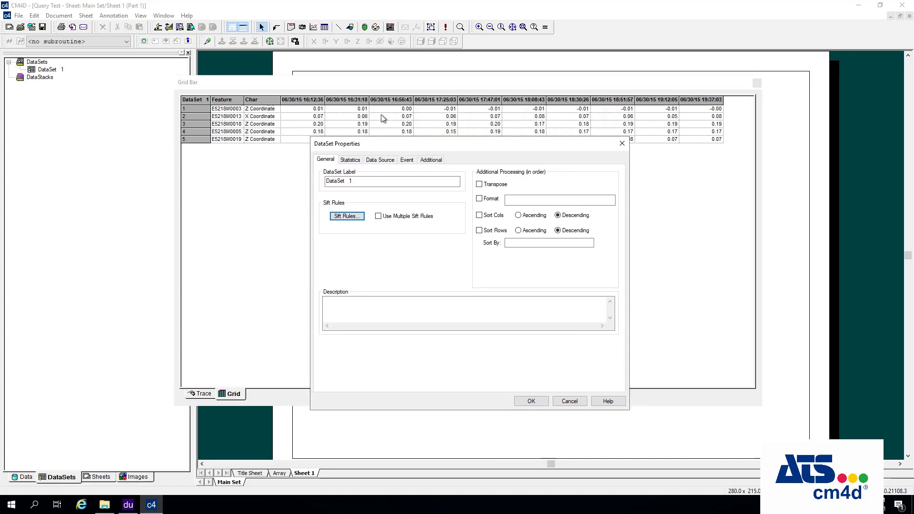
{"action": "left_click", "coordinate": [401, 161]}
{"action": "left_click", "coordinate": [353, 186]}
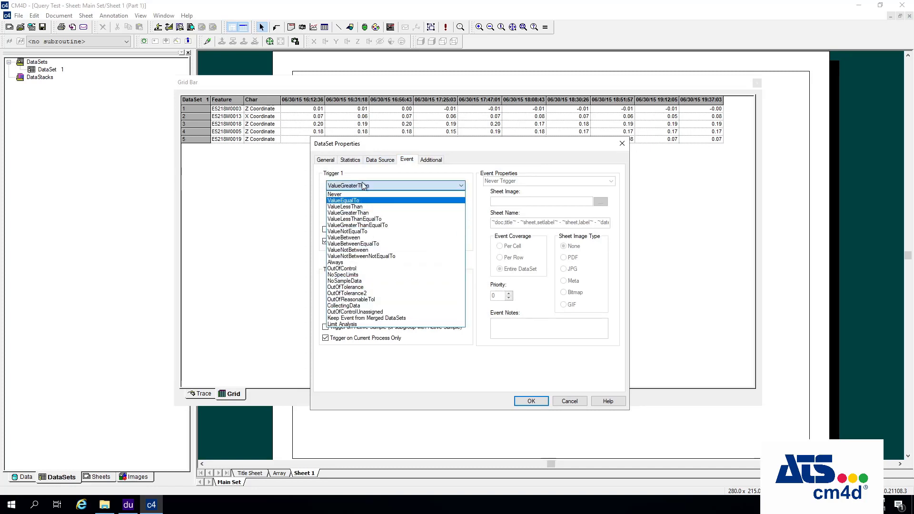
{"action": "left_click", "coordinate": [362, 185]}
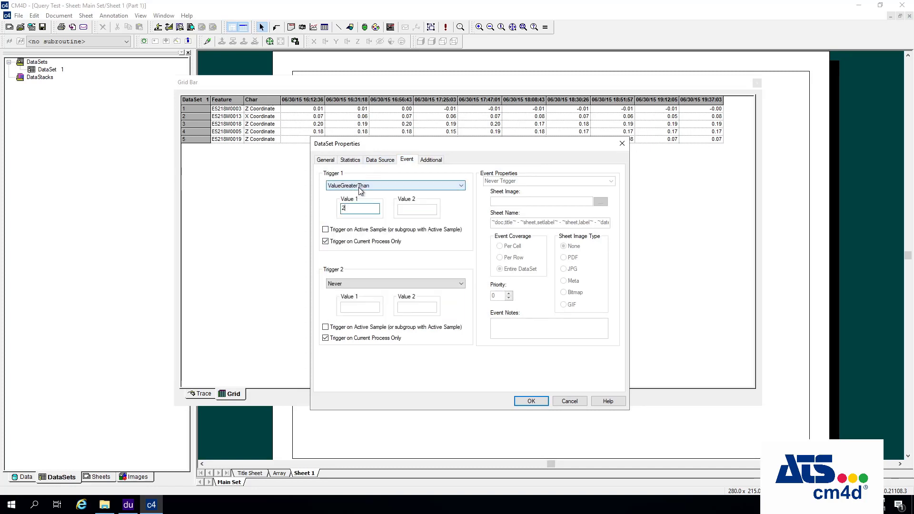
{"action": "left_click", "coordinate": [354, 212]}
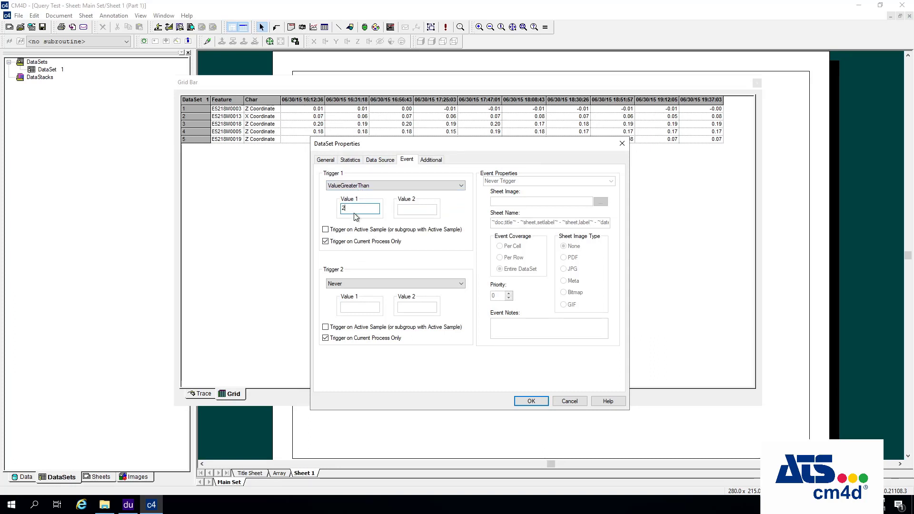
{"action": "left_click", "coordinate": [367, 185]}
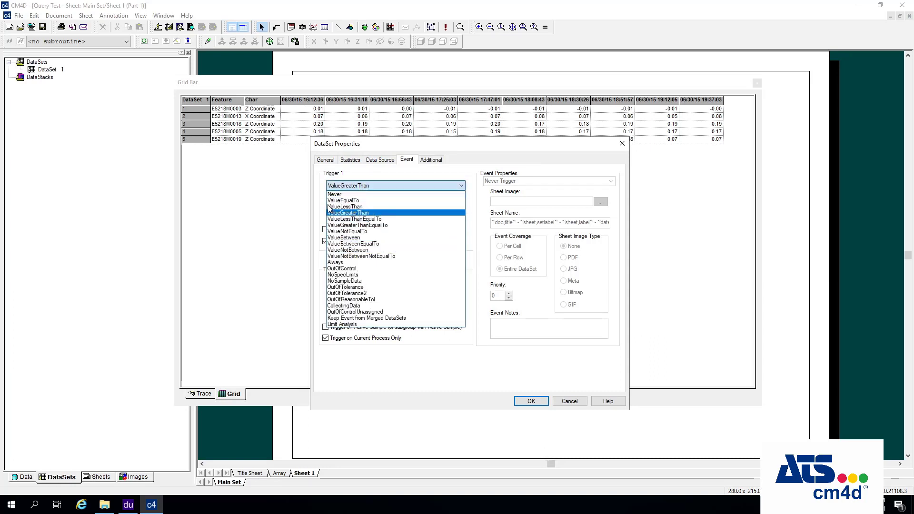
{"action": "left_click", "coordinate": [343, 212]}
{"action": "left_click", "coordinate": [347, 207]}
{"action": "double_click", "coordinate": [348, 207]}
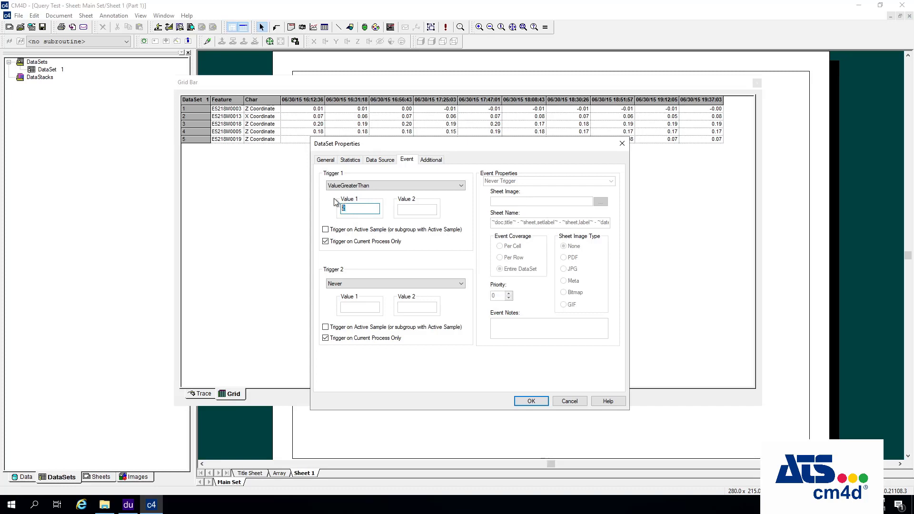
{"action": "type", "text": "~mean~"}
{"action": "left_click_drag", "start_coordinate": [366, 209], "coordinate": [217, 221]}
{"action": "type", "text": "~ut~"}
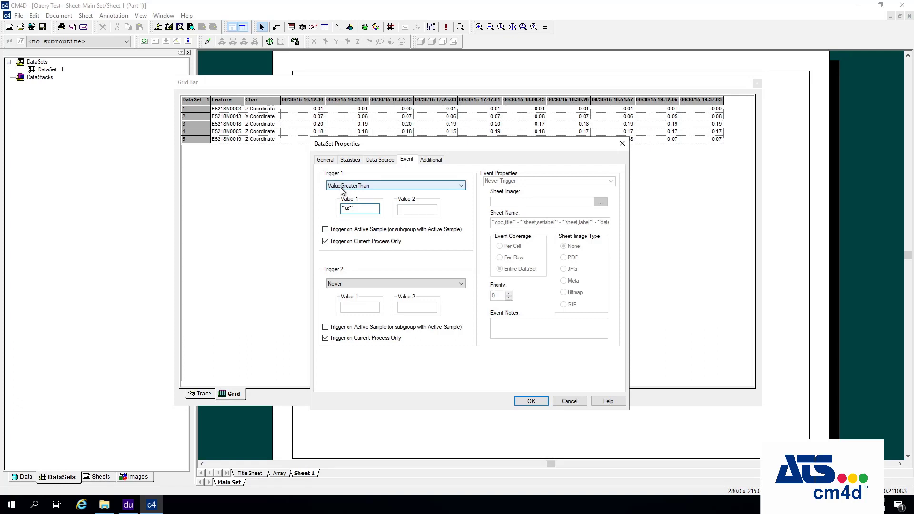
Step: Check DataSet 1's conditions, sorting and top-value sift rules, and cancel out of them
{"action": "left_click", "coordinate": [323, 160]}
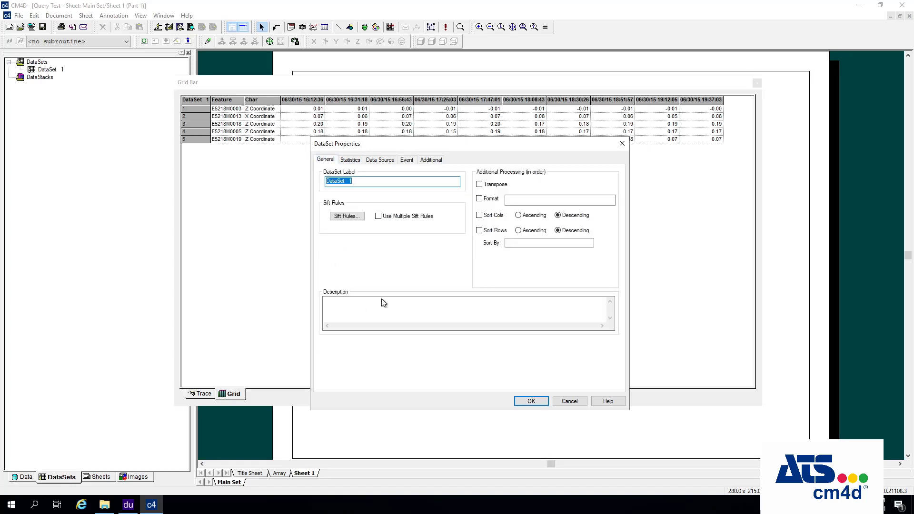
{"action": "left_click", "coordinate": [346, 215]}
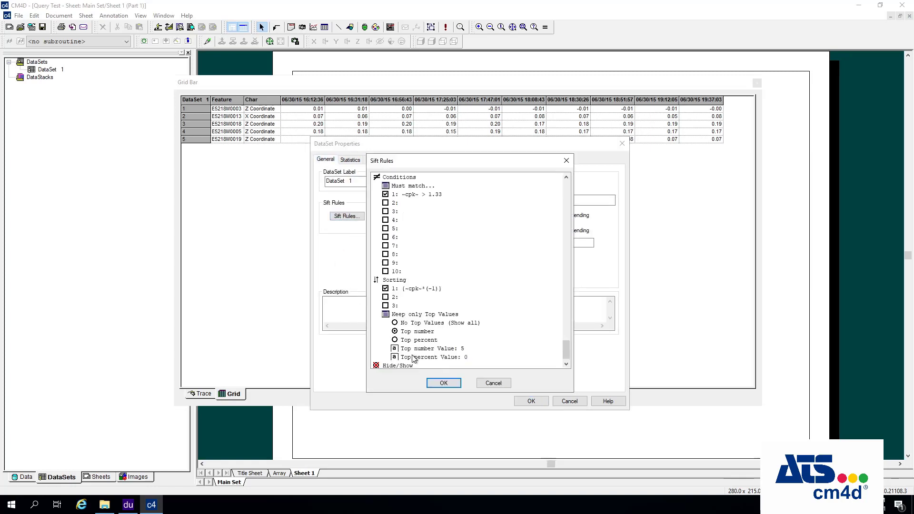
{"action": "left_click", "coordinate": [507, 386]}
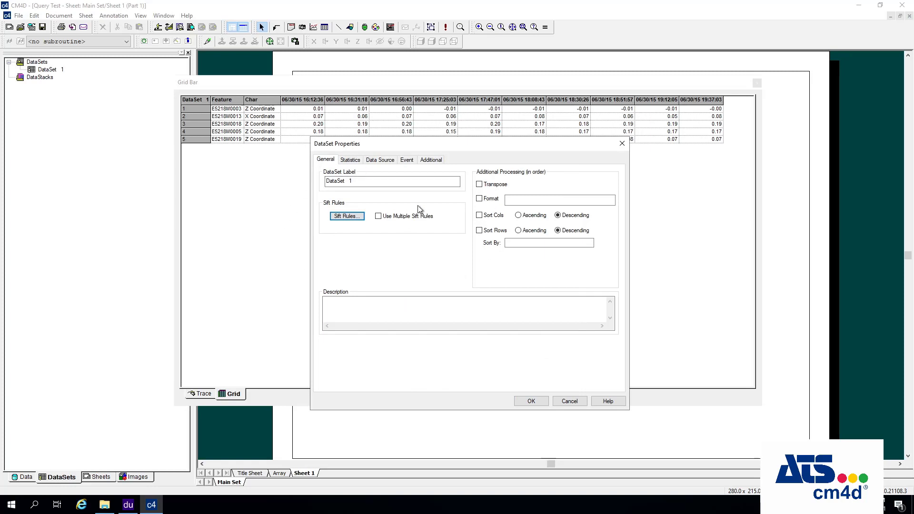
Step: Change DataSet 1's event Trigger 1 to OutOfTolerance
{"action": "left_click", "coordinate": [408, 160]}
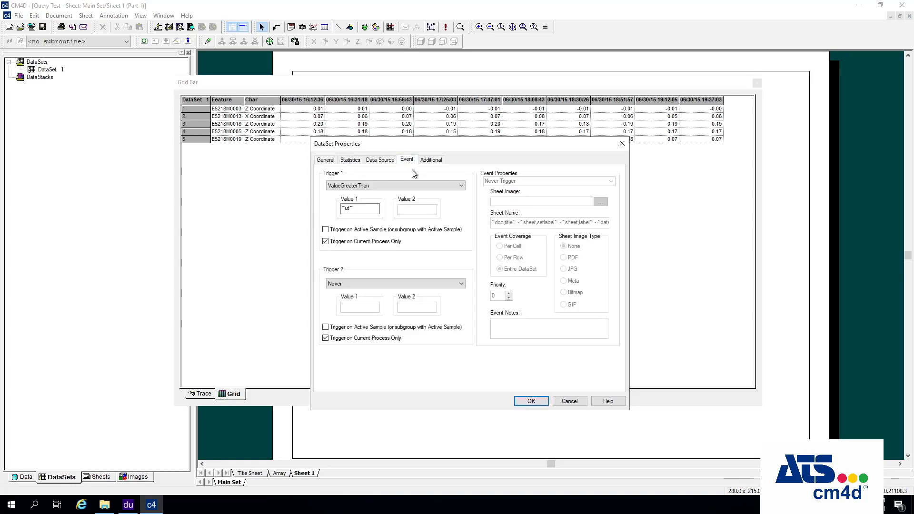
{"action": "left_click", "coordinate": [385, 186]}
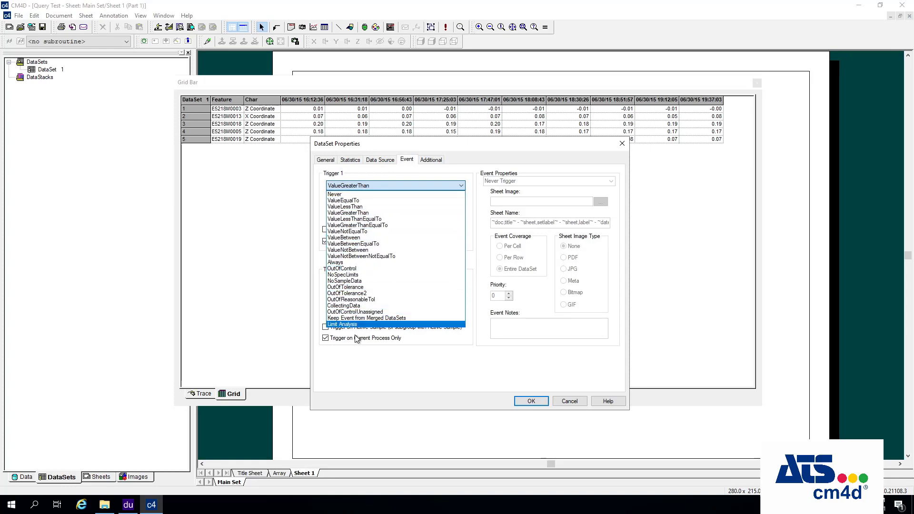
{"action": "left_click", "coordinate": [358, 289]}
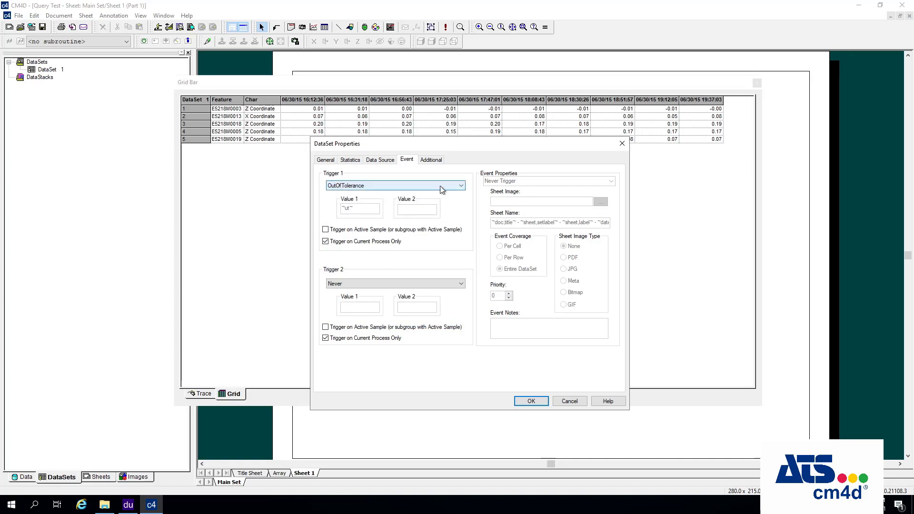
Step: Enable Show ONLY Rows Triggered by Event 1 in DataSet 1's Hide/Show sift rules and apply the DataSet properties
{"action": "left_click", "coordinate": [326, 160]}
{"action": "left_click", "coordinate": [347, 216]}
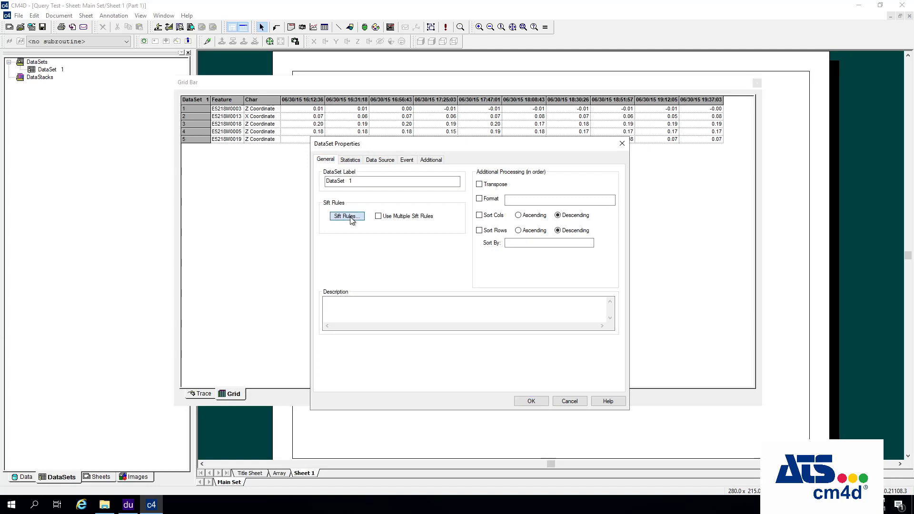
{"action": "left_click", "coordinate": [566, 363]}
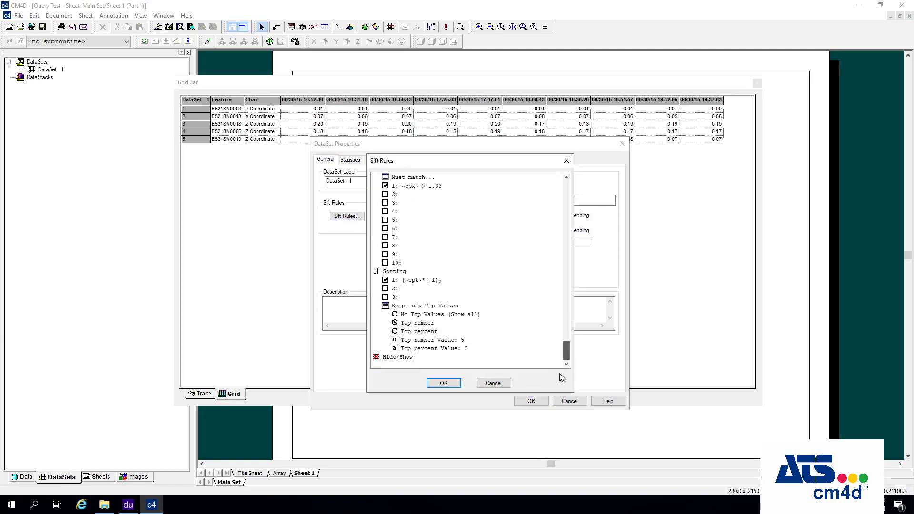
{"action": "double_click", "coordinate": [403, 357]}
{"action": "left_click", "coordinate": [386, 288]}
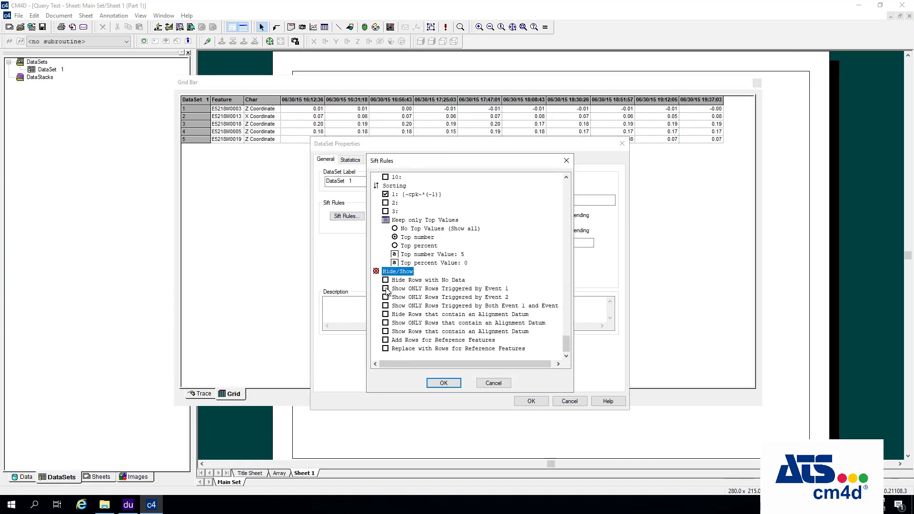
{"action": "left_click", "coordinate": [401, 290]}
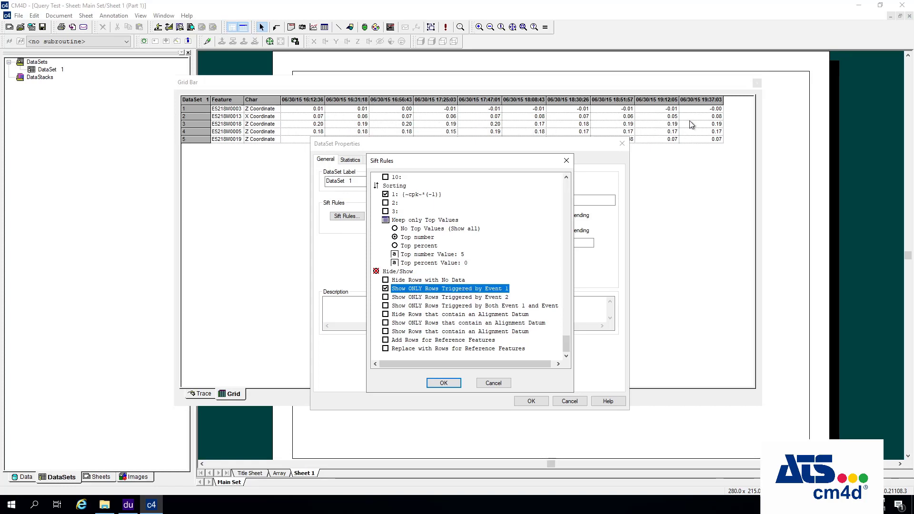
{"action": "left_click", "coordinate": [444, 383]}
{"action": "left_click", "coordinate": [530, 400]}
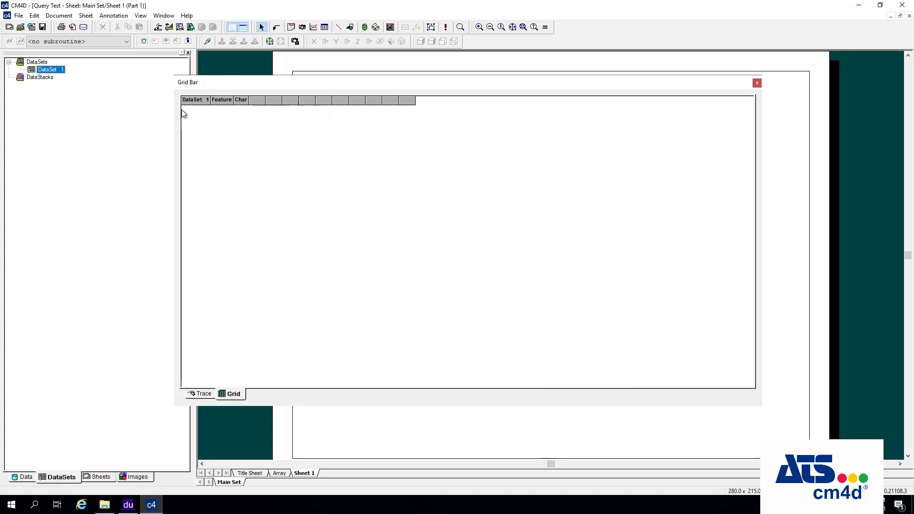
Step: Switch off the Show ONLY Rows Triggered by Event 1 rule for DataSet 1 and apply the change
{"action": "double_click", "coordinate": [50, 70]}
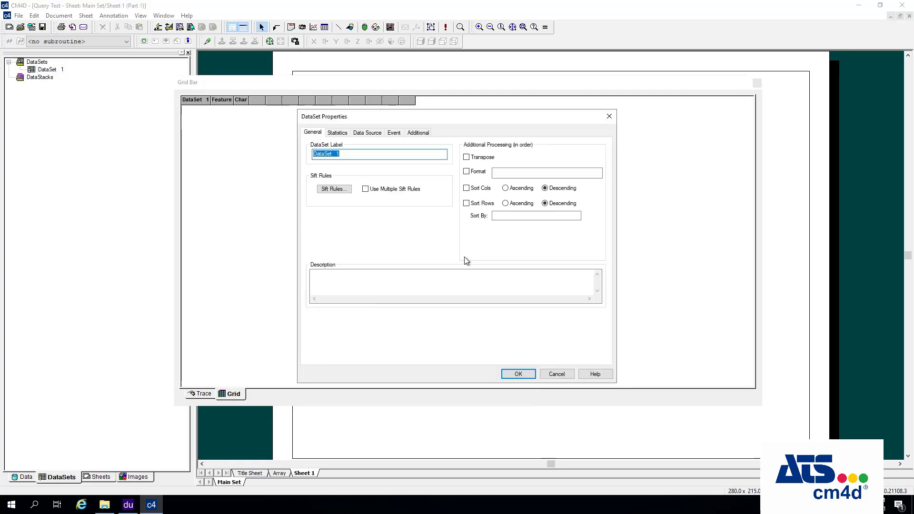
{"action": "left_click", "coordinate": [342, 189]}
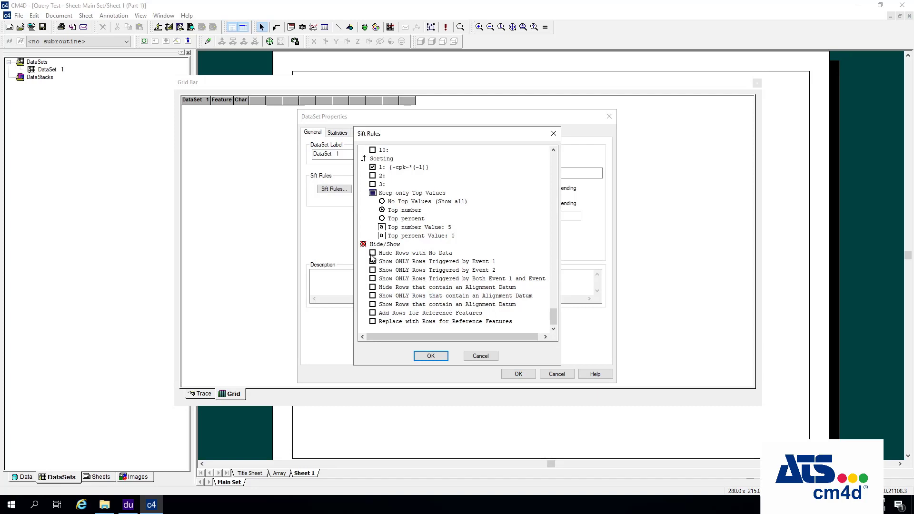
{"action": "left_click", "coordinate": [373, 262]}
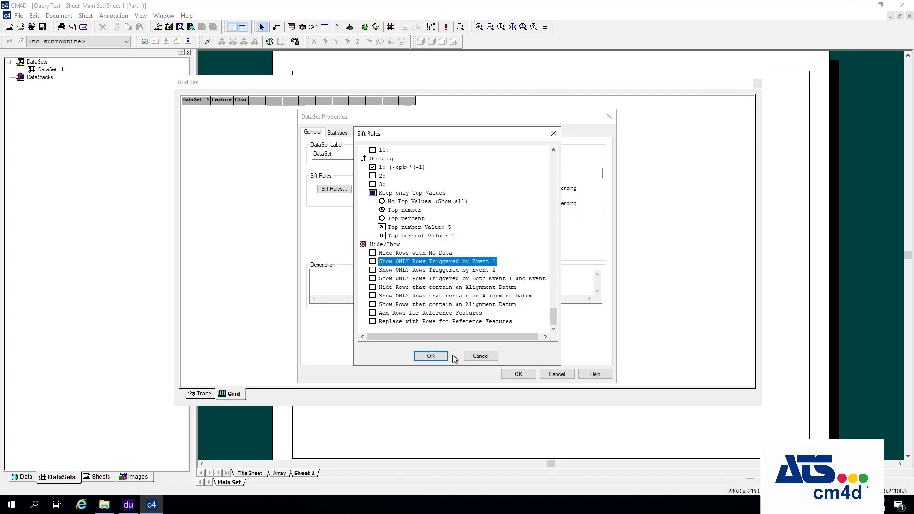
{"action": "left_click", "coordinate": [431, 356]}
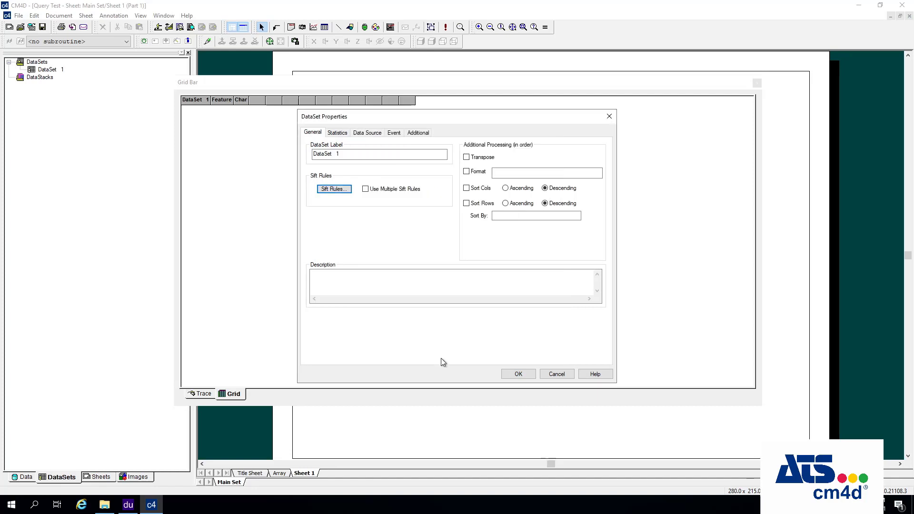
{"action": "left_click", "coordinate": [518, 374]}
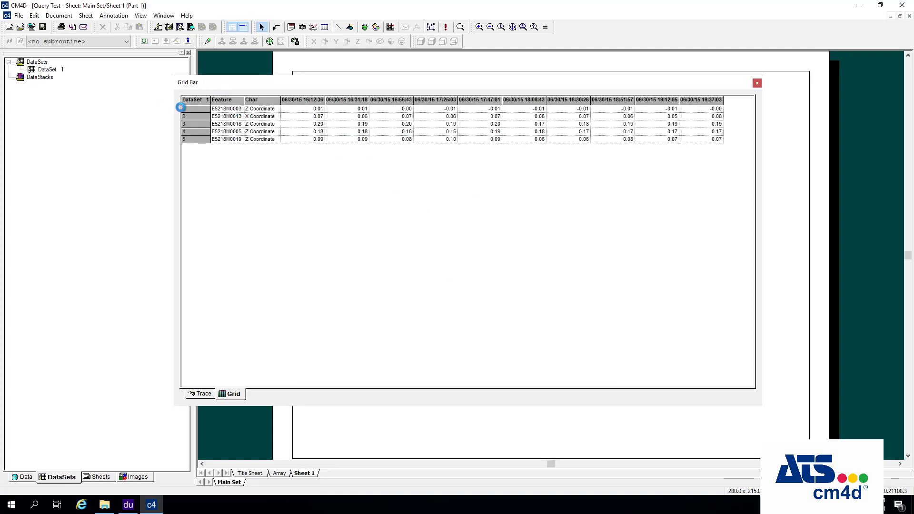
Step: Review DataSet 1's sift rules from SMI Type down to the Conditions, Sorting and Hide/Show sections
{"action": "double_click", "coordinate": [49, 72]}
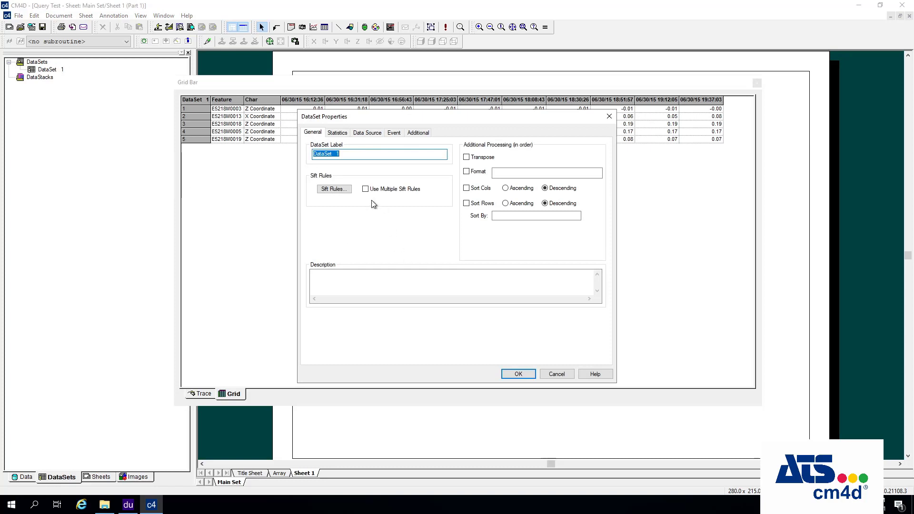
{"action": "left_click", "coordinate": [339, 190]}
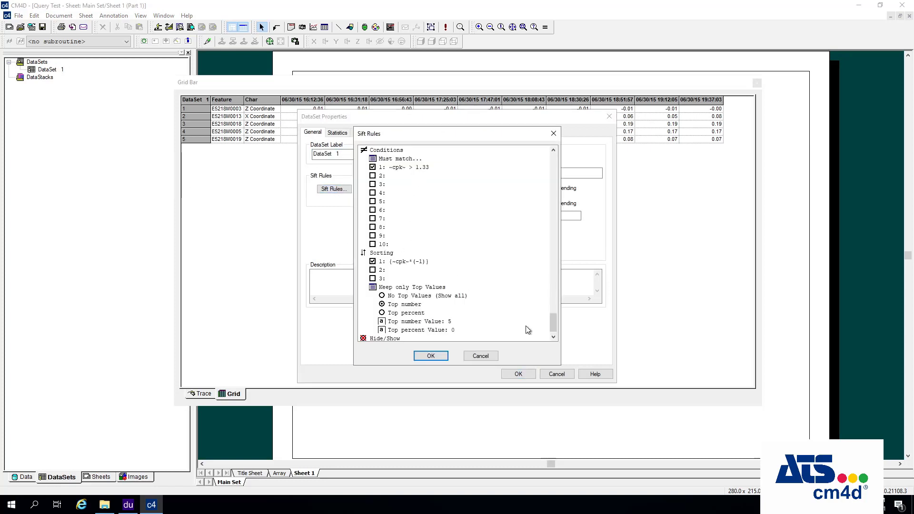
{"action": "left_click_drag", "start_coordinate": [554, 327], "coordinate": [548, 164]}
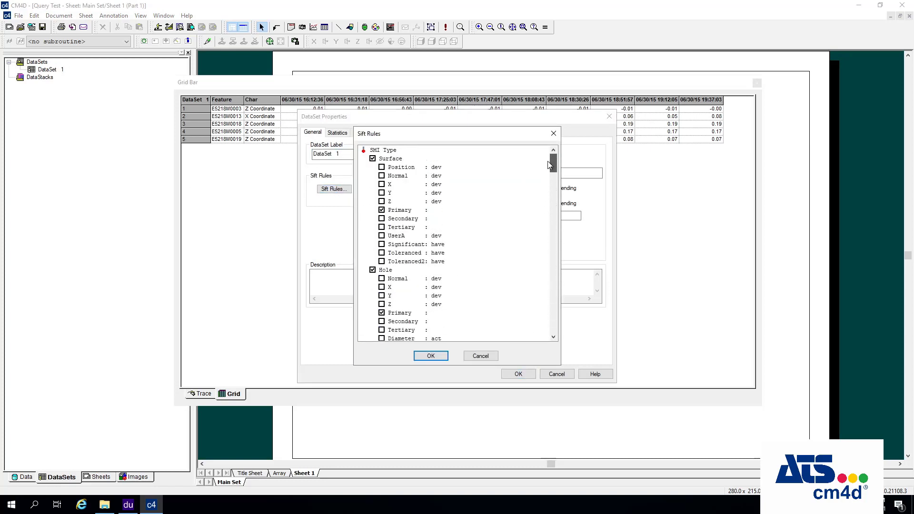
{"action": "left_click", "coordinate": [430, 356]}
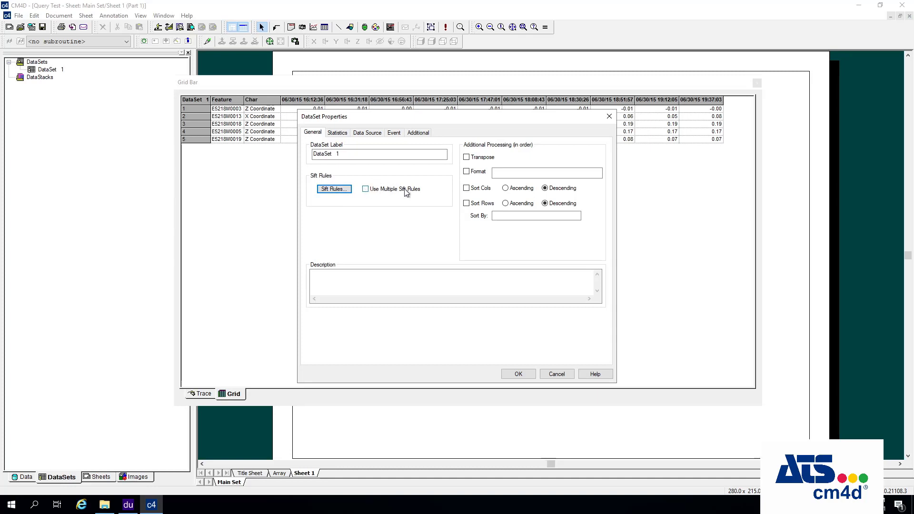
{"action": "left_click", "coordinate": [343, 192]}
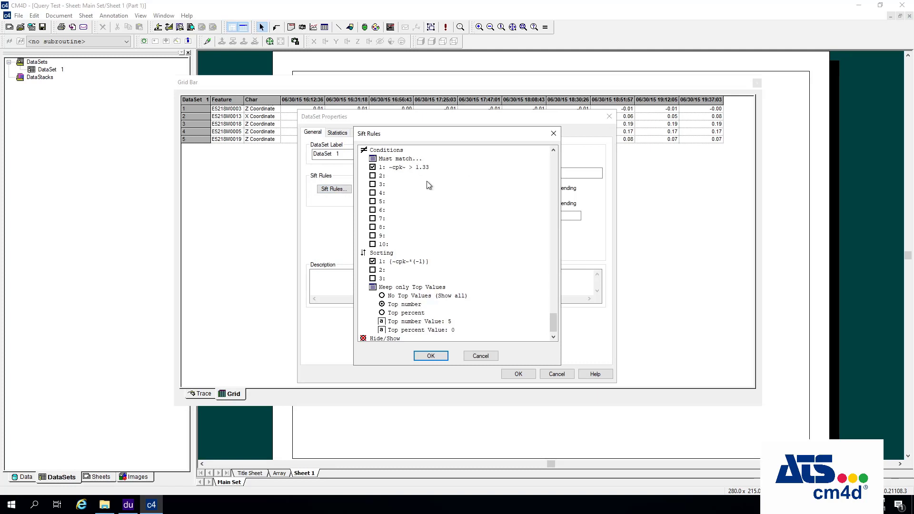
{"action": "mouse_move", "coordinate": [553, 320]}
{"action": "left_mouse_down"}
{"action": "mouse_move", "coordinate": [555, 247]}
{"action": "mouse_move", "coordinate": [536, 158]}
{"action": "mouse_move", "coordinate": [563, 329]}
{"action": "left_mouse_up"}
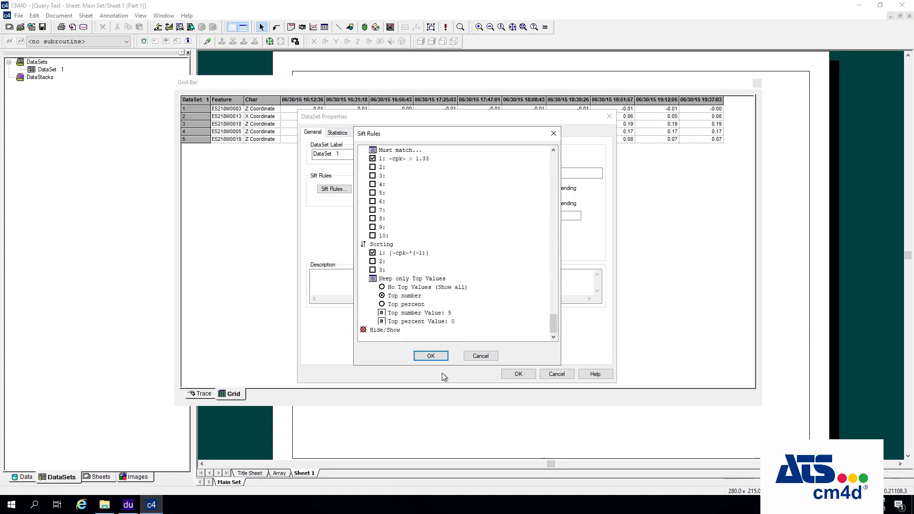
{"action": "left_click", "coordinate": [437, 356]}
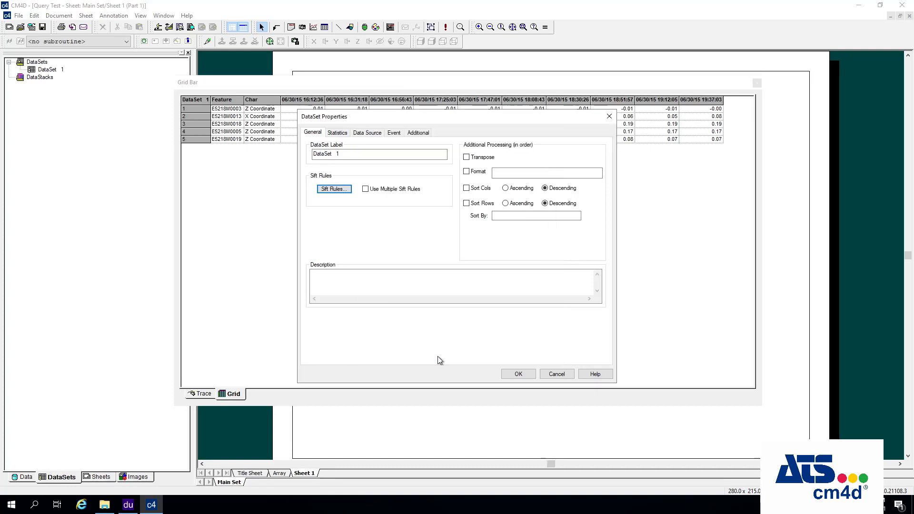
Step: Enable Use Multiple Sift Rules for DataSet 1 and add a rule set labelled Edge Data
{"action": "left_click", "coordinate": [365, 190]}
{"action": "left_click", "coordinate": [339, 190]}
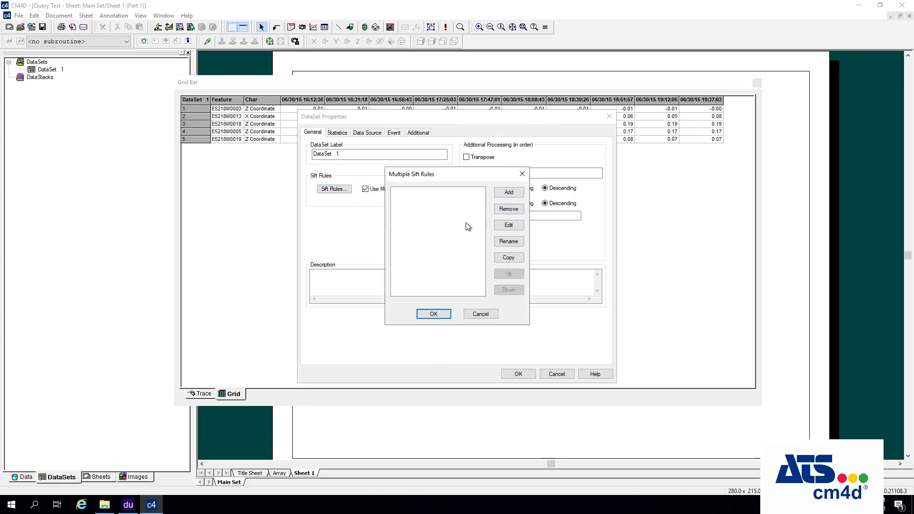
{"action": "left_click", "coordinate": [516, 193]}
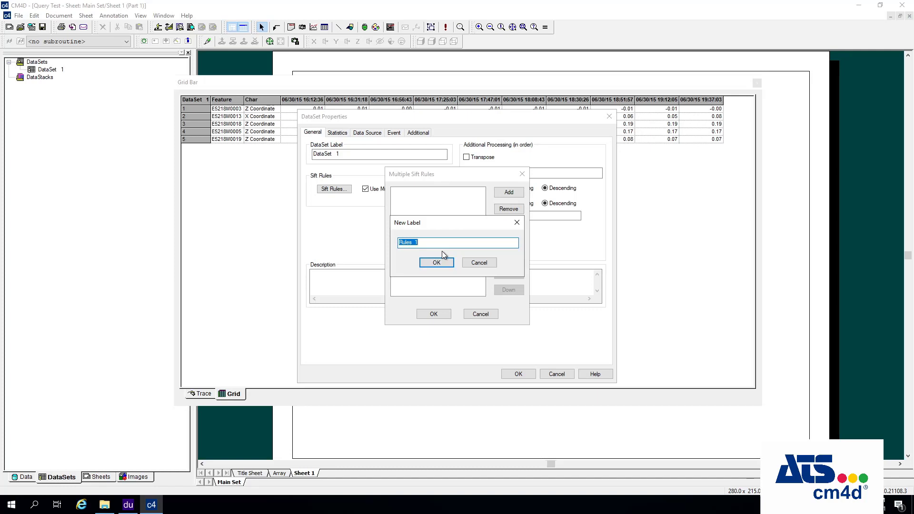
{"action": "type", "text": "Ede"}
{"action": "type", "text": "e Data"}
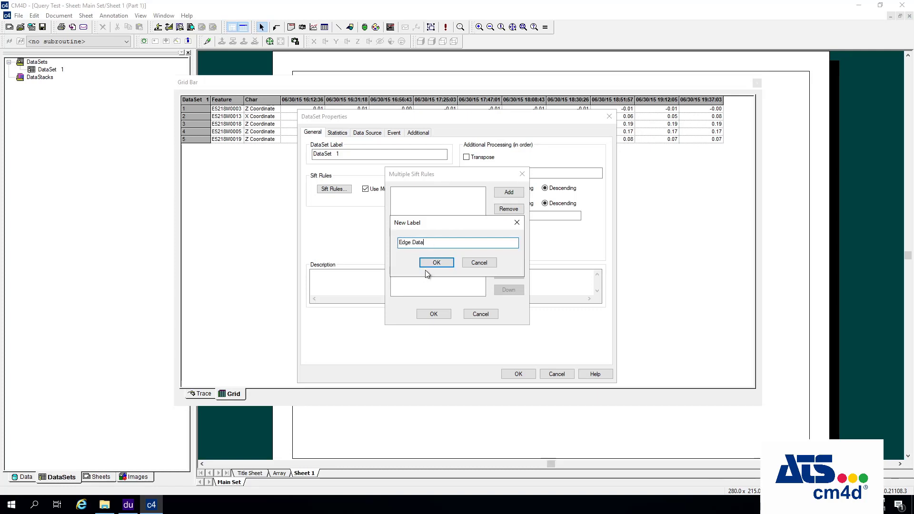
{"action": "left_click", "coordinate": [435, 264]}
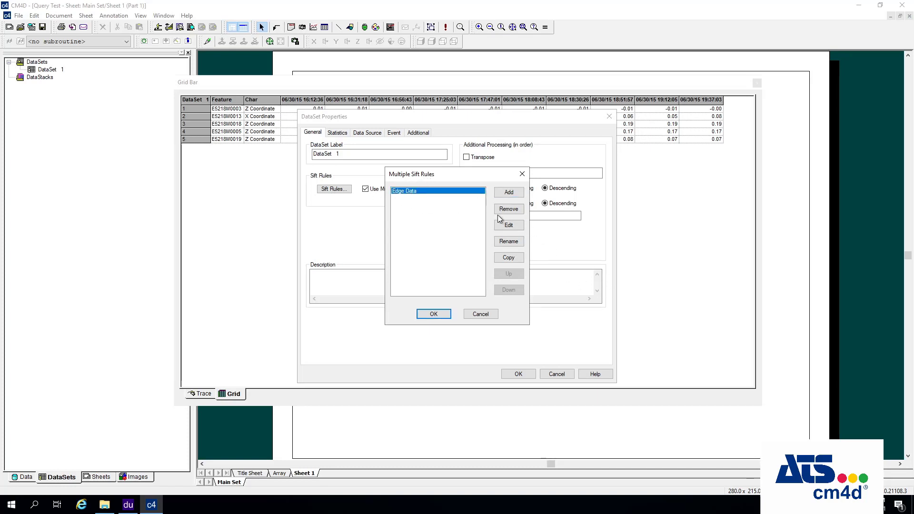
Step: In the Edge Data rules, deselect Secondary under the Hole SMI type and keep Primary selected
{"action": "left_click", "coordinate": [508, 228]}
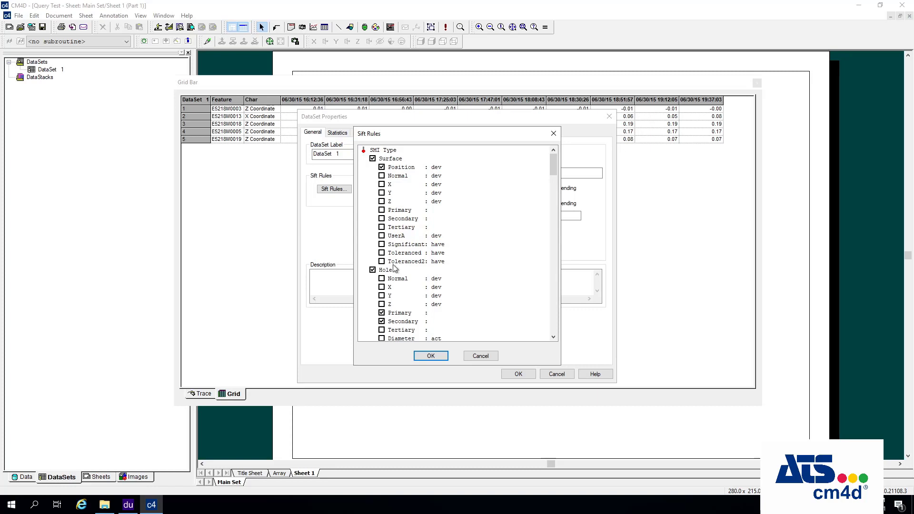
{"action": "left_click", "coordinate": [381, 313]}
{"action": "left_click", "coordinate": [381, 322]}
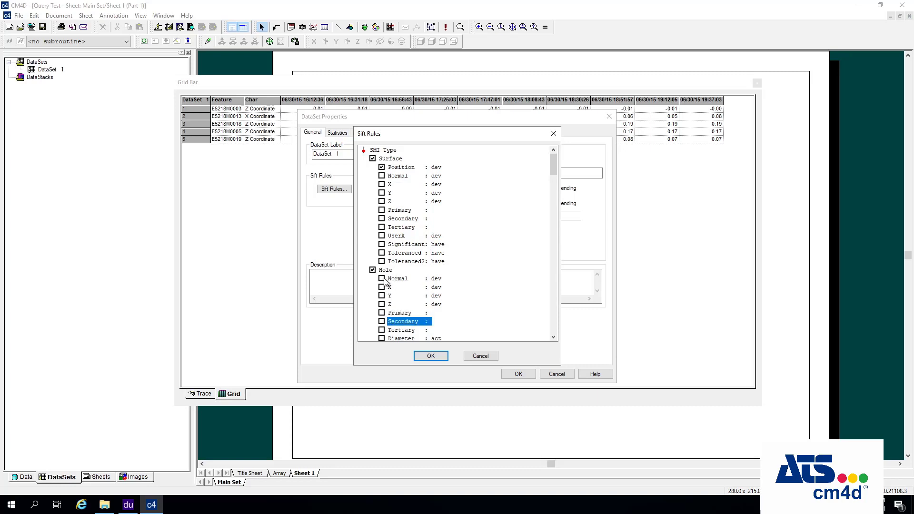
{"action": "left_click", "coordinate": [381, 313]}
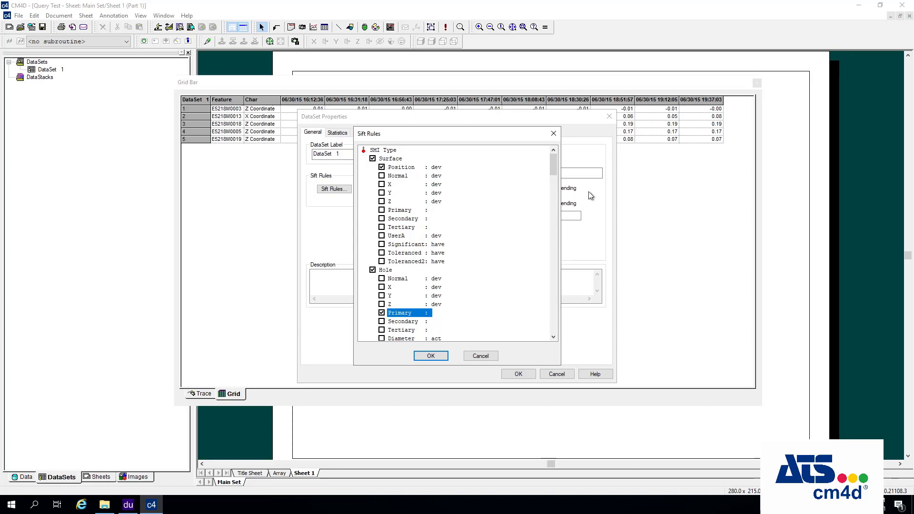
Step: Set the Edge Data rule set's Type (T) feature filter to E, check its Must match options and accept the rules
{"action": "left_click_drag", "start_coordinate": [555, 160], "coordinate": [557, 327]}
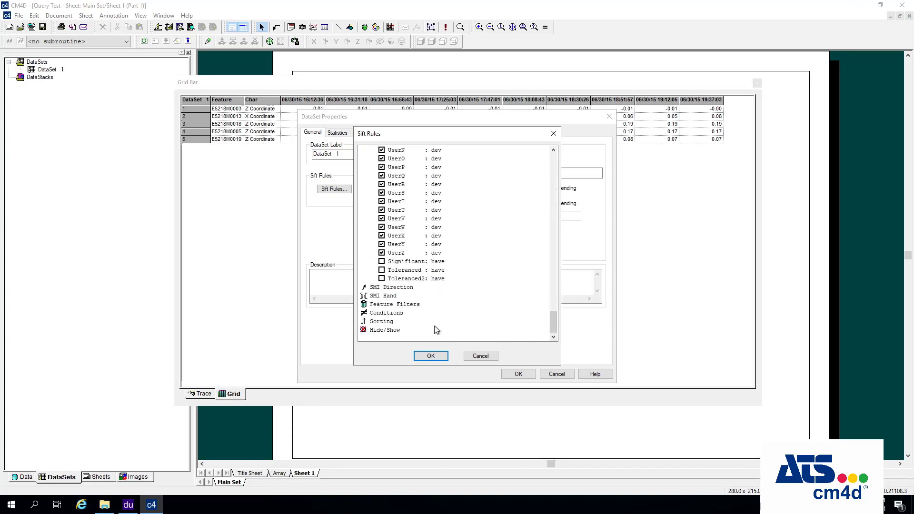
{"action": "double_click", "coordinate": [395, 307]}
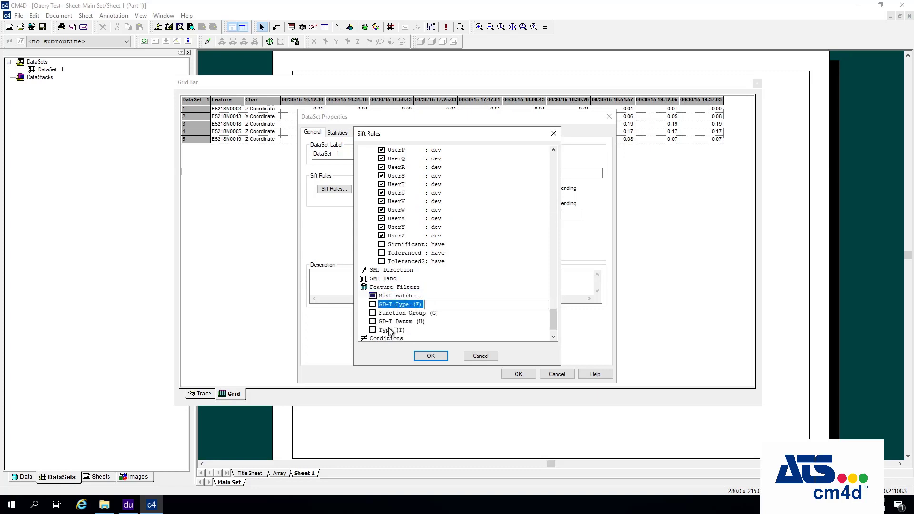
{"action": "left_click", "coordinate": [373, 330]}
{"action": "left_click", "coordinate": [431, 330]}
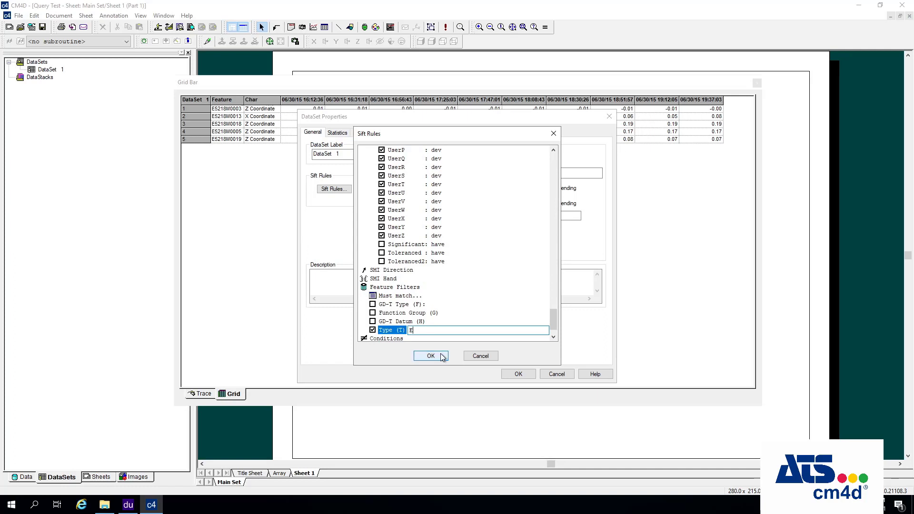
{"action": "double_click", "coordinate": [410, 296]}
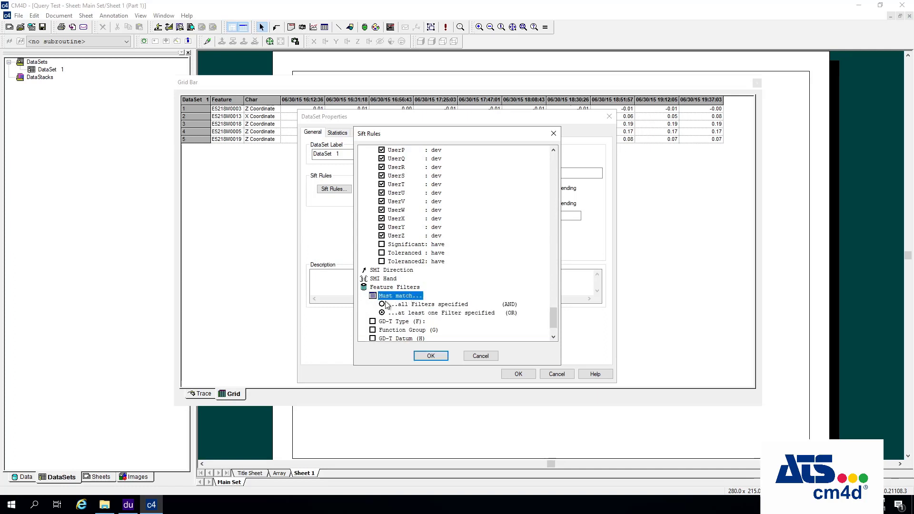
{"action": "left_click", "coordinate": [429, 356]}
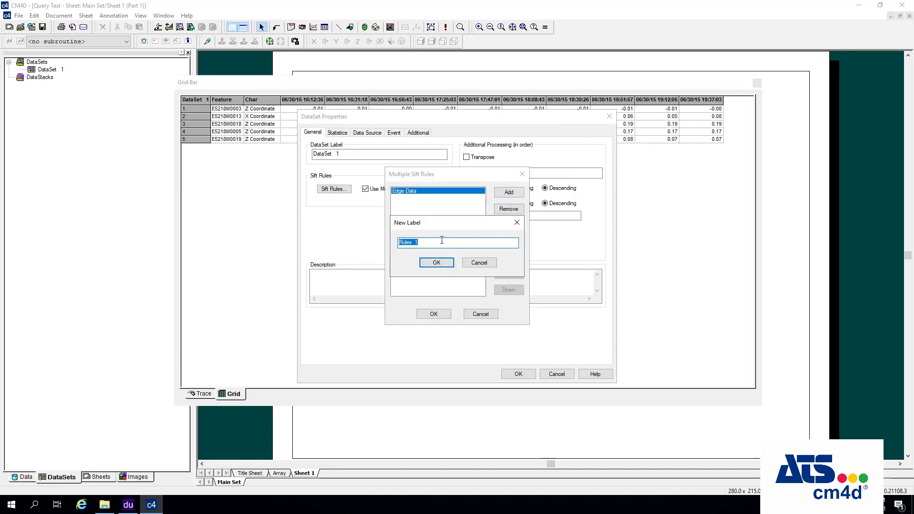
Step: Add a second rule set labelled Hole Data to DataSet 1's multiple sift rules and select it
{"action": "type", "text": "Hole Data"}
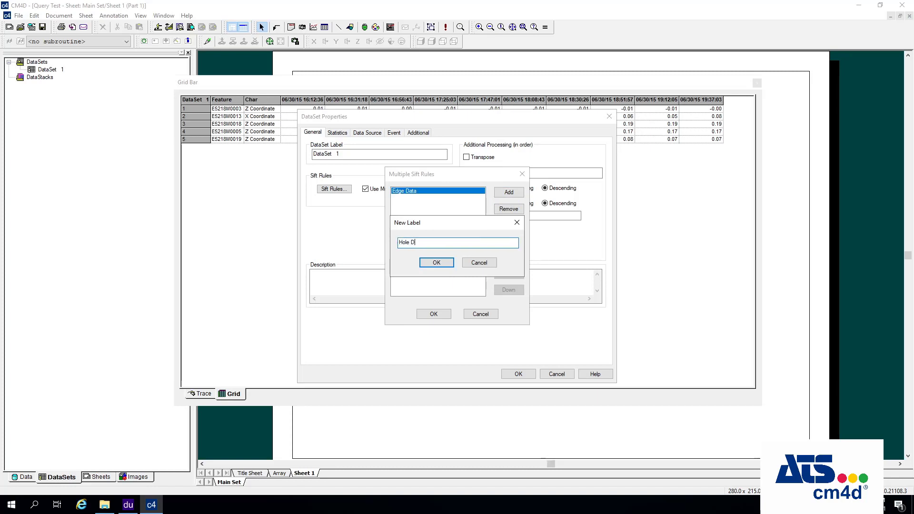
{"action": "left_click", "coordinate": [446, 261]}
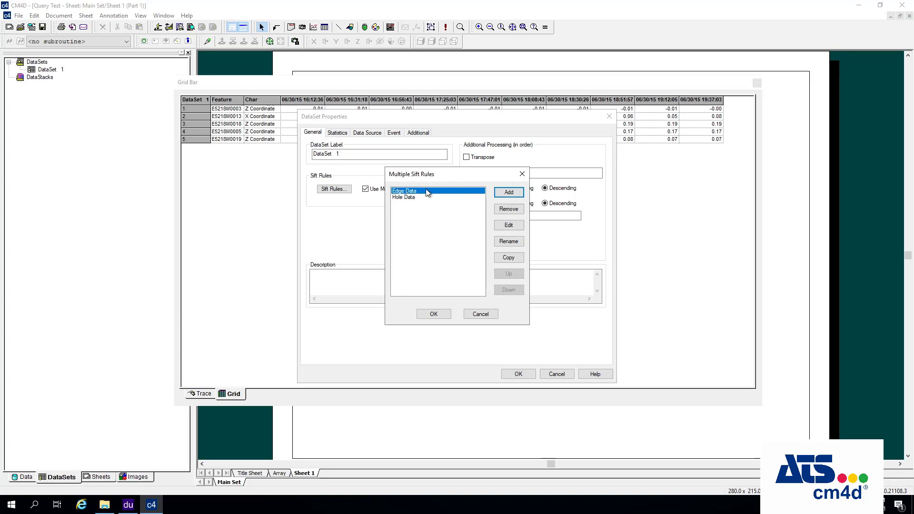
{"action": "left_click", "coordinate": [413, 197]}
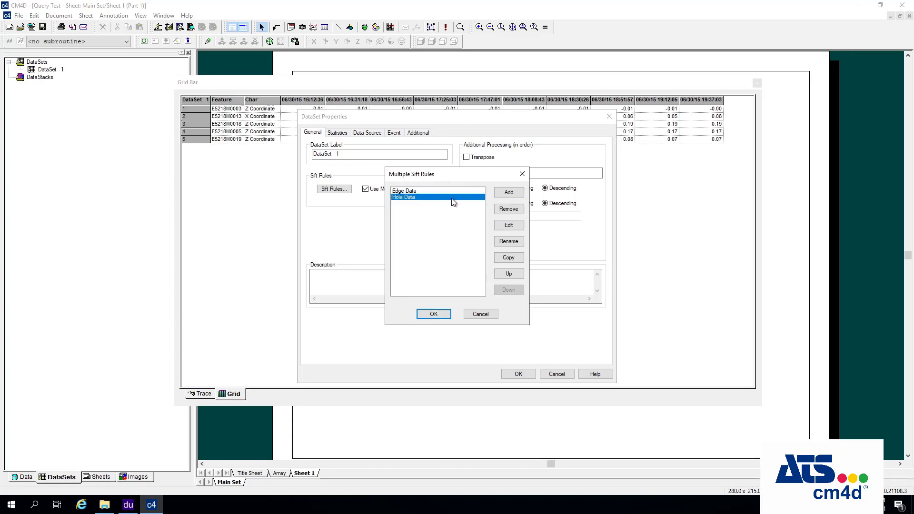
{"action": "left_click", "coordinate": [416, 190]}
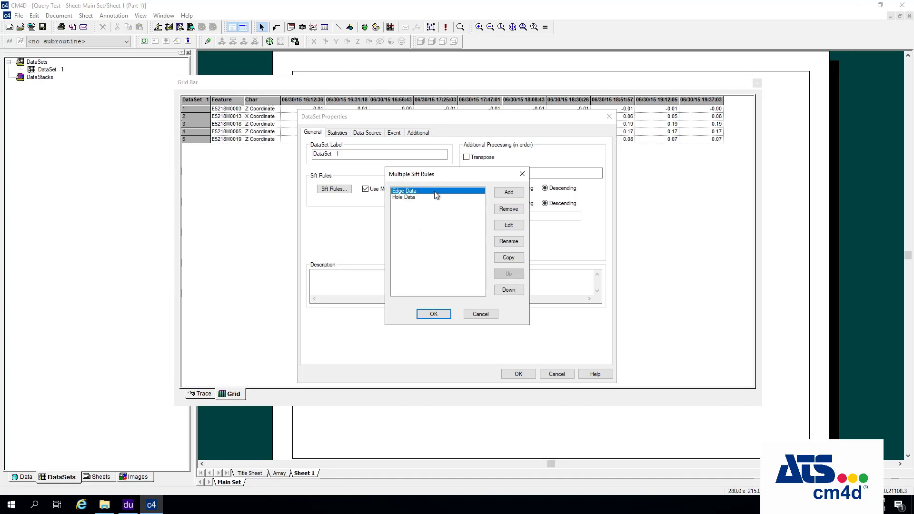
{"action": "left_click", "coordinate": [418, 197]}
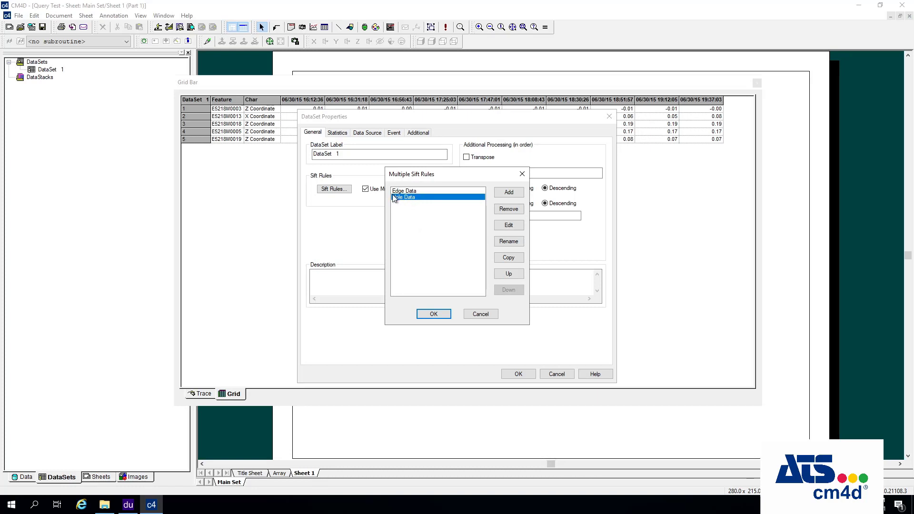
Step: In the Hole Data rules, deselect Secondary under the Hole SMI type
{"action": "left_click", "coordinate": [507, 225]}
{"action": "mouse_move", "coordinate": [554, 174]}
{"action": "left_mouse_down"}
{"action": "mouse_move", "coordinate": [562, 201]}
{"action": "mouse_move", "coordinate": [547, 164]}
{"action": "left_mouse_up"}
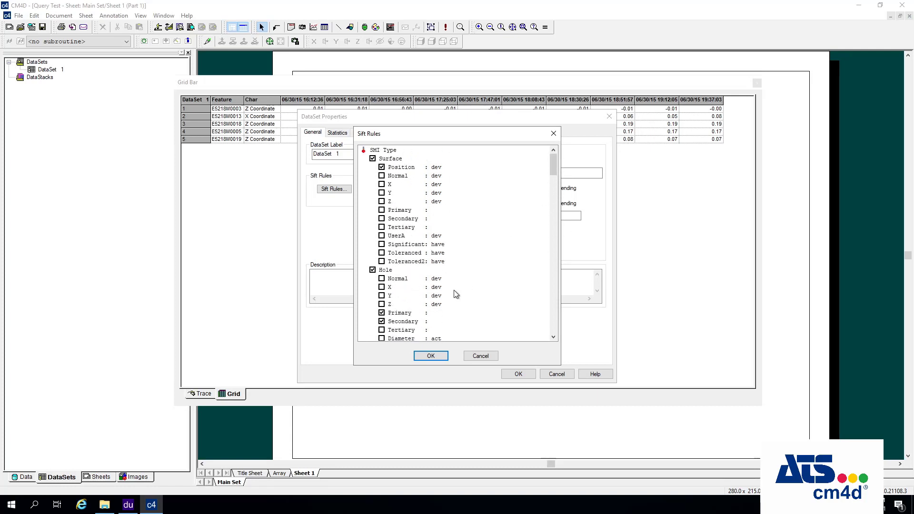
{"action": "left_click", "coordinate": [383, 321]}
Step: Set the Hole Data rule set's Type (T) feature filter to H and accept the rules
{"action": "left_click_drag", "start_coordinate": [555, 158], "coordinate": [579, 325]}
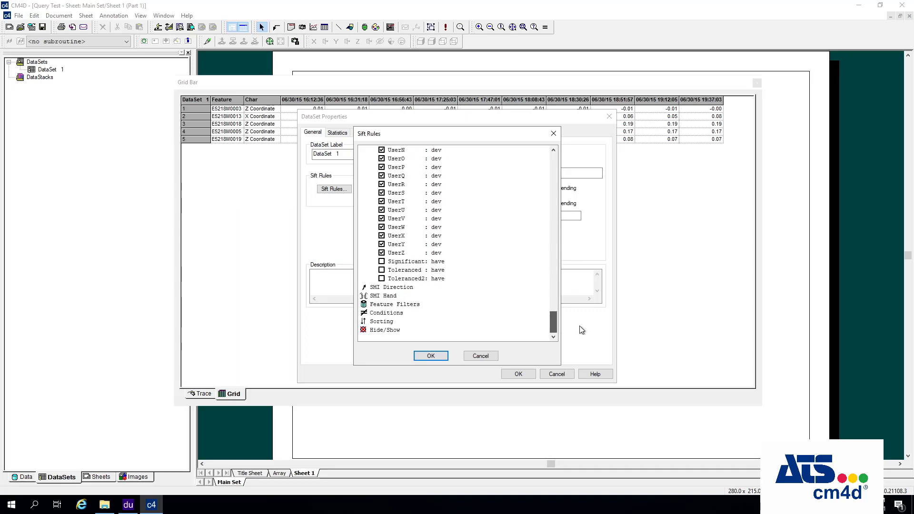
{"action": "double_click", "coordinate": [386, 304]}
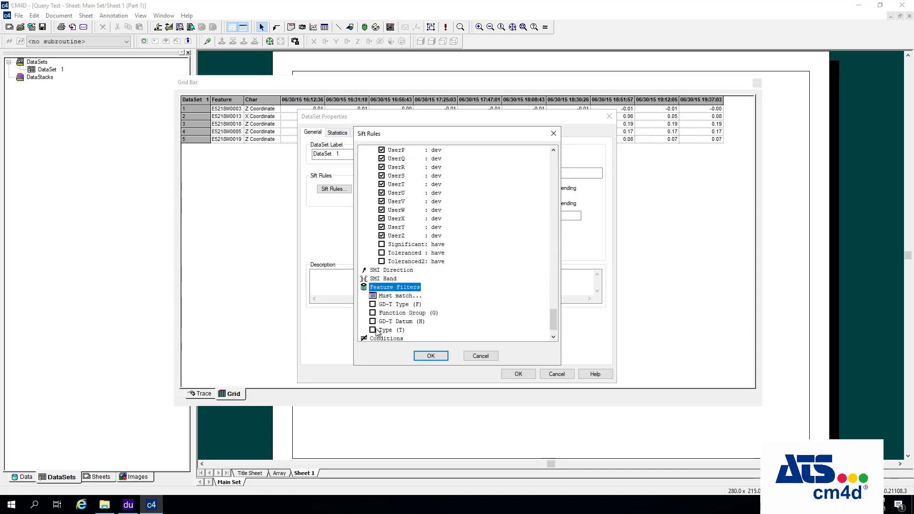
{"action": "left_click", "coordinate": [373, 330]}
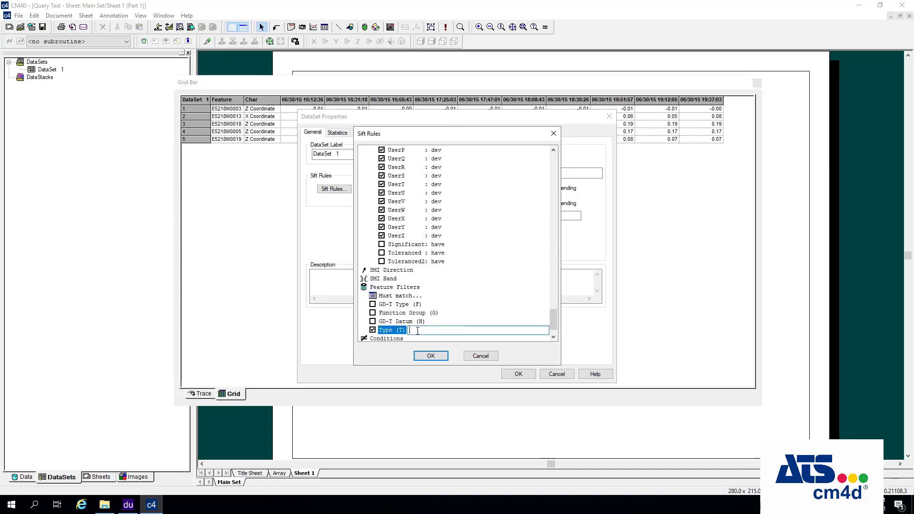
{"action": "type", "text": "H"}
{"action": "key", "text": "Return"}
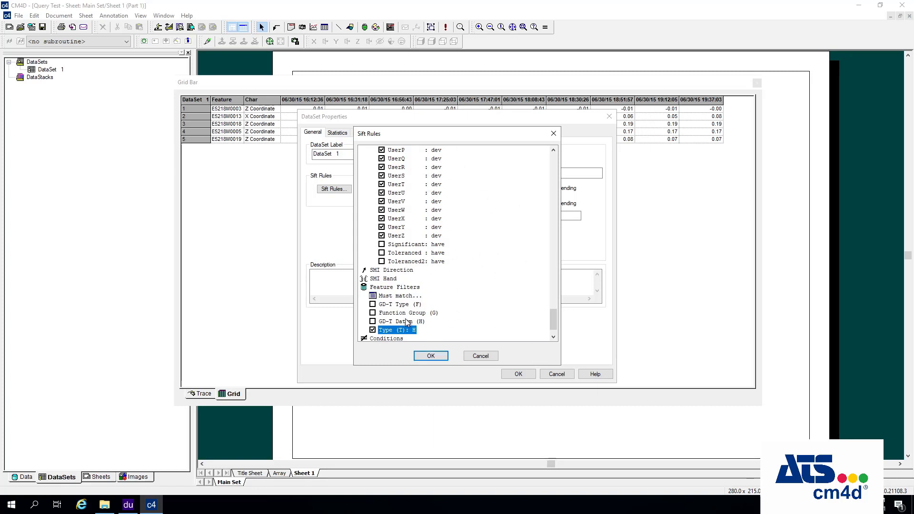
{"action": "left_click", "coordinate": [430, 356]}
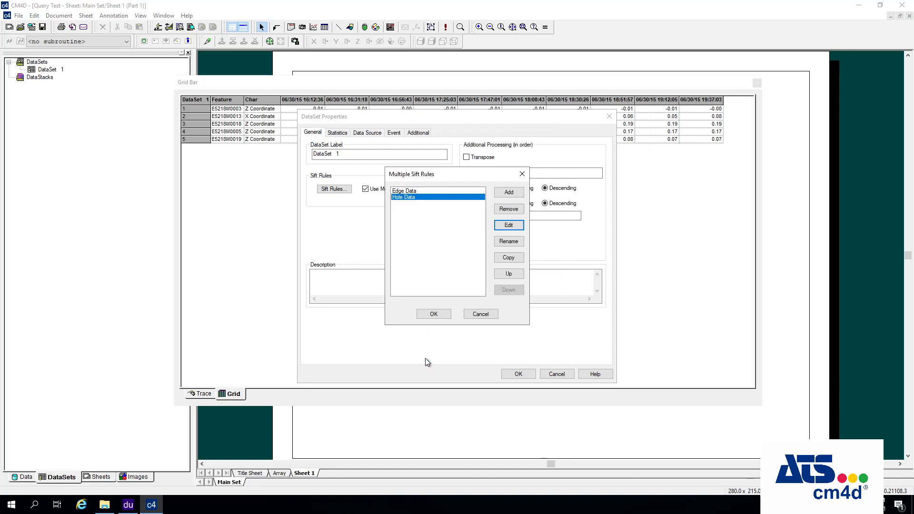
Step: Look over the Edge Data and Hole Data rule sets and accept the multiple sift rules list
{"action": "left_click", "coordinate": [427, 191]}
{"action": "left_click", "coordinate": [426, 196]}
{"action": "left_click", "coordinate": [429, 191]}
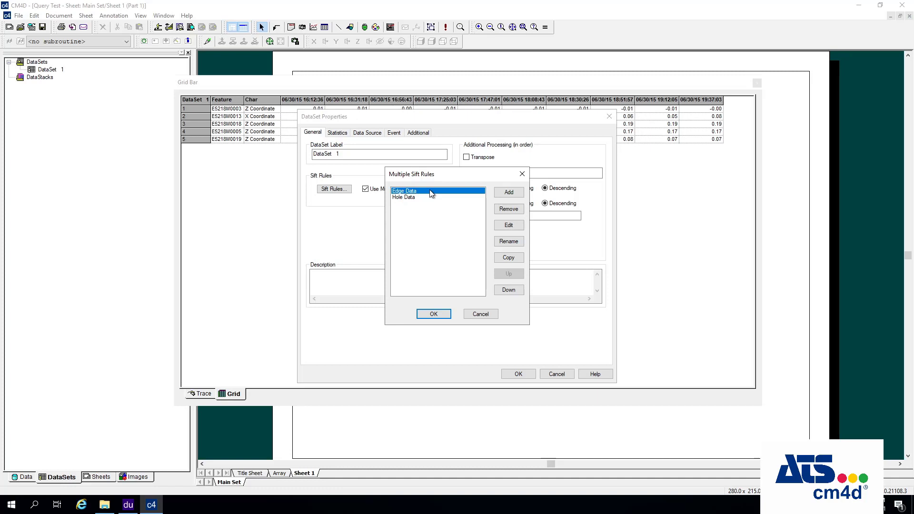
{"action": "left_click", "coordinate": [407, 197]}
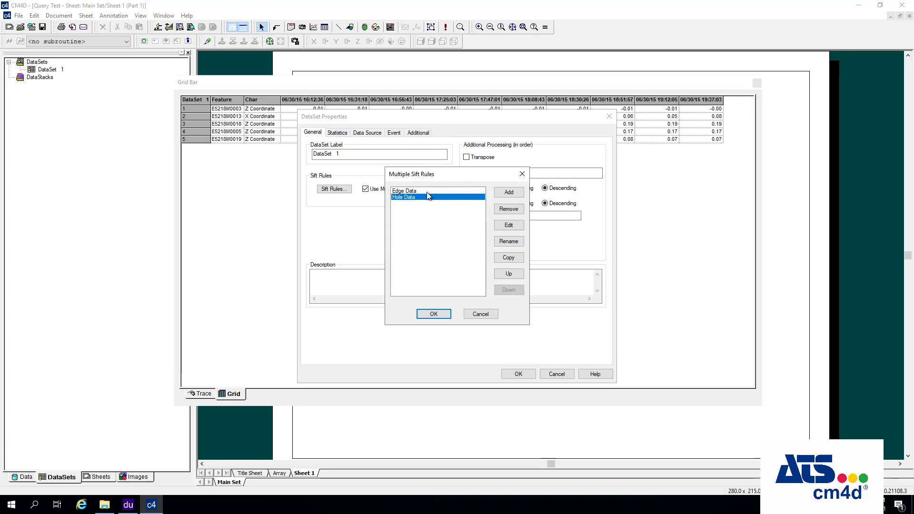
{"action": "left_click", "coordinate": [434, 314]}
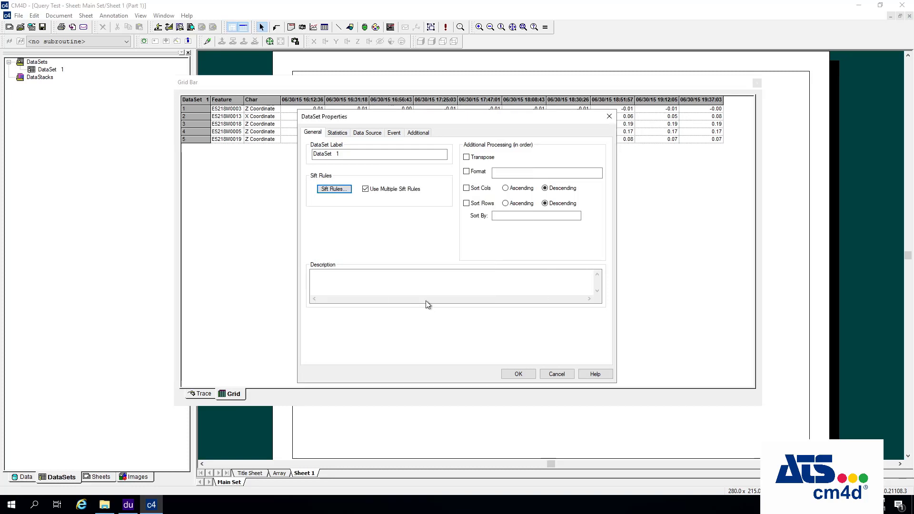
Step: Reopen DataSet 1's multiple sift rules and review the order of the Edge Data and Hole Data rule sets
{"action": "left_click", "coordinate": [334, 189]}
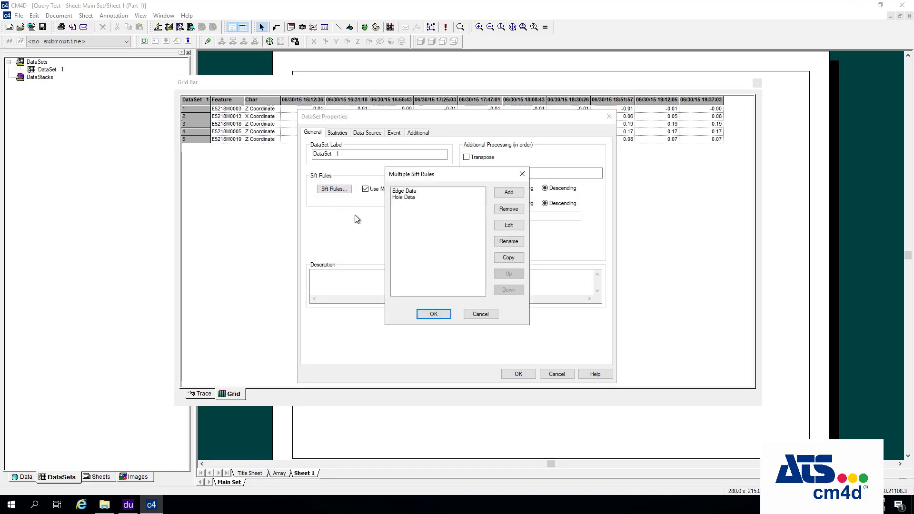
{"action": "left_click", "coordinate": [403, 192]}
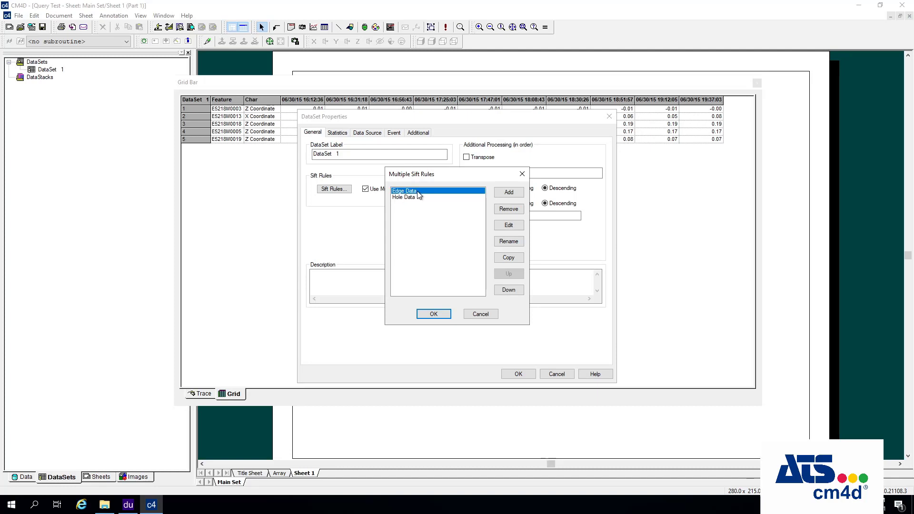
{"action": "left_click", "coordinate": [409, 198]}
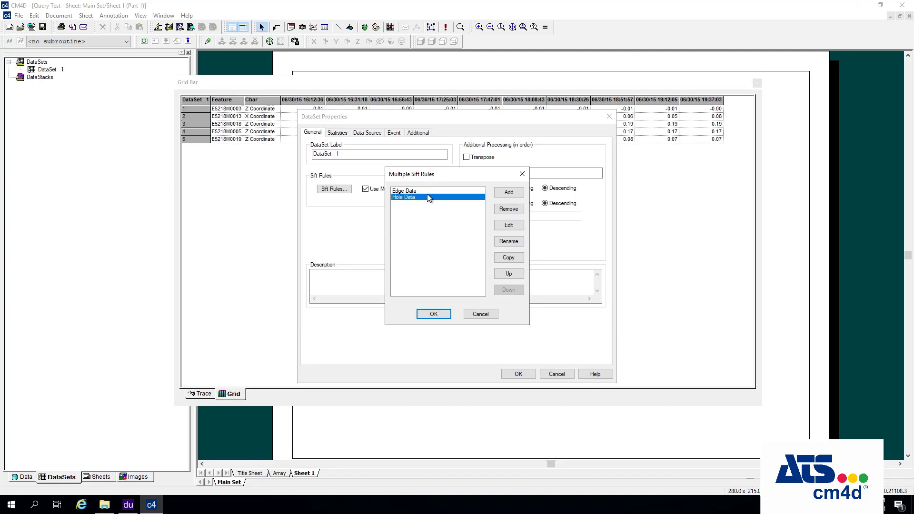
{"action": "left_click", "coordinate": [433, 314]}
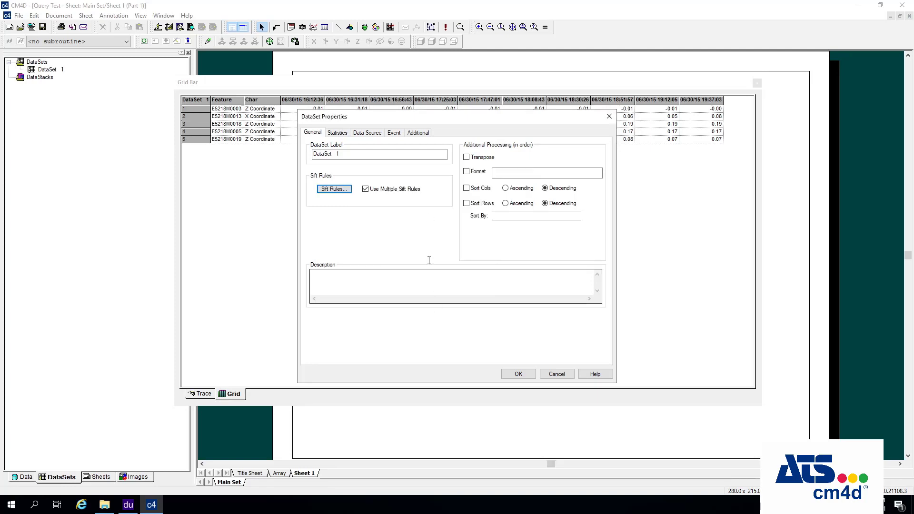
Step: Turn off Use Multiple Sift Rules for DataSet 1 and review the single rule set's conditions and sorting
{"action": "left_click", "coordinate": [365, 188]}
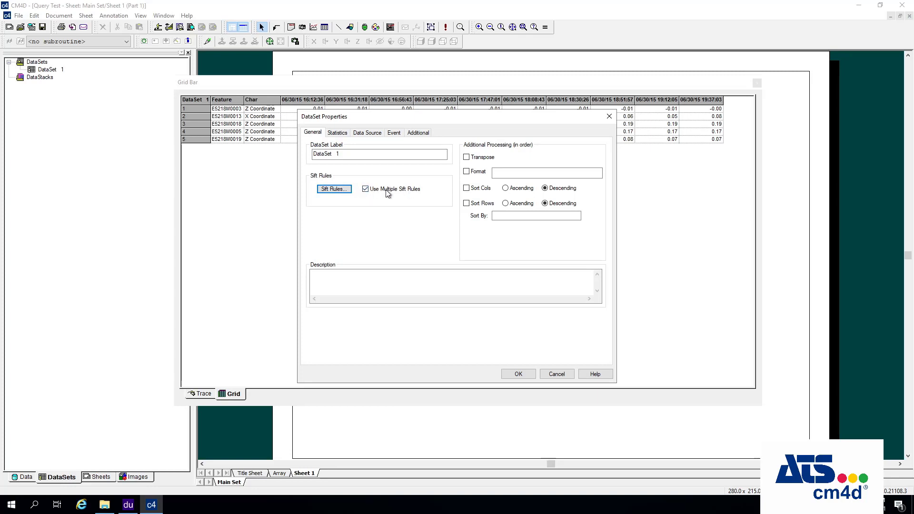
{"action": "left_click", "coordinate": [367, 190]}
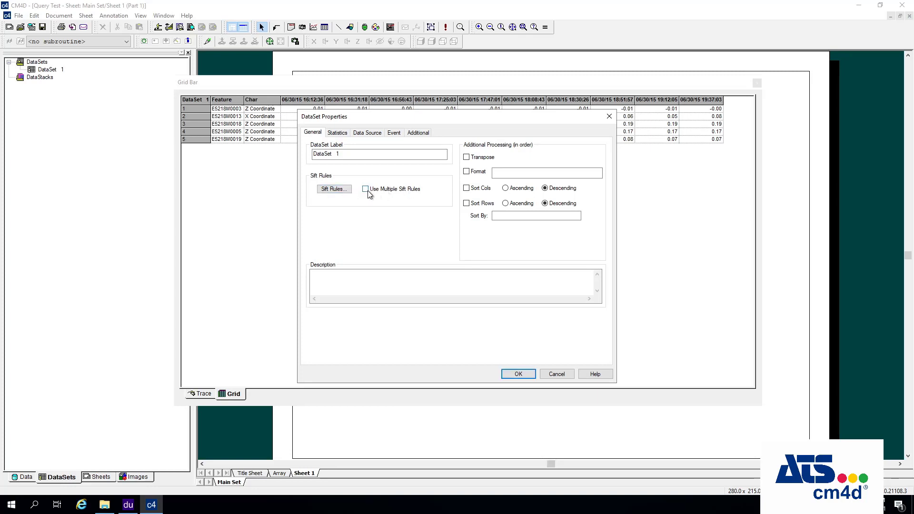
{"action": "left_click", "coordinate": [335, 189]}
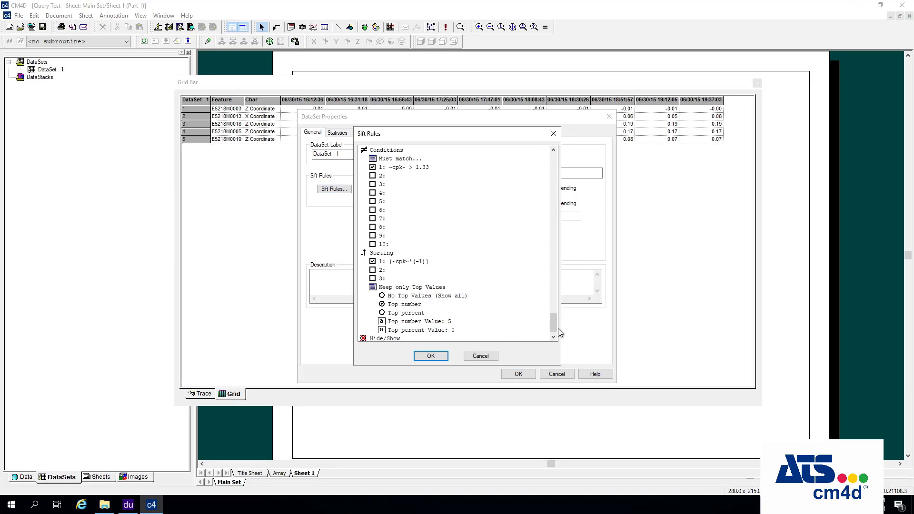
{"action": "left_click_drag", "start_coordinate": [553, 315], "coordinate": [547, 354]}
{"action": "left_click", "coordinate": [430, 355]}
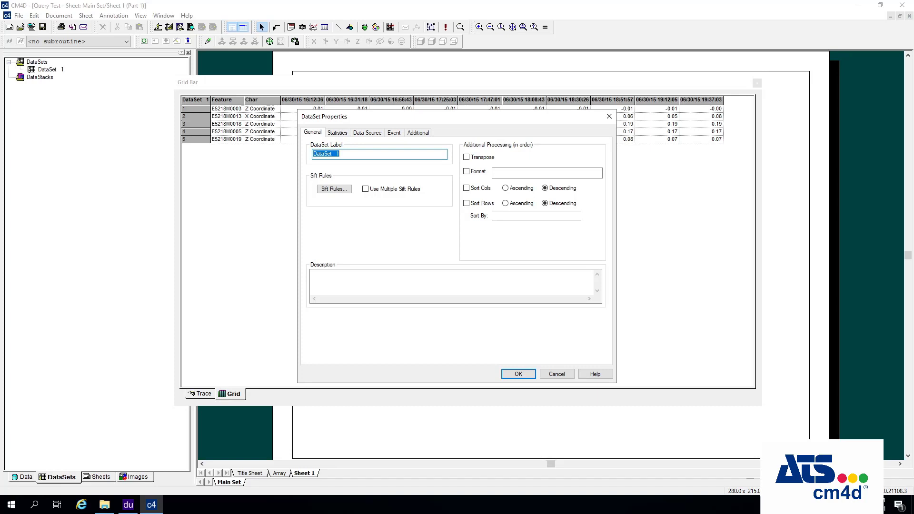
Step: Disable the first sorting rule and the -cpk- > 1.33 condition in DataSet 1's sift rules
{"action": "left_click", "coordinate": [338, 190]}
{"action": "left_click", "coordinate": [372, 261]}
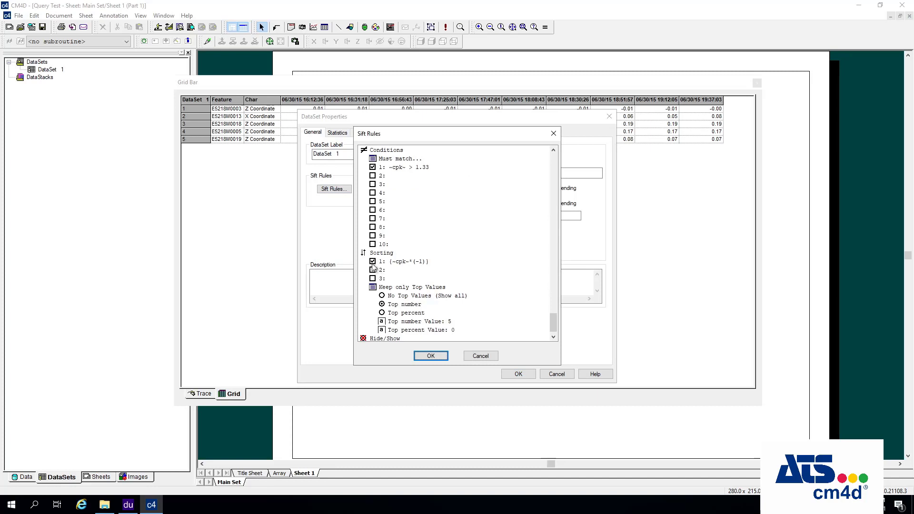
{"action": "left_click", "coordinate": [395, 262]}
{"action": "left_click", "coordinate": [372, 167]}
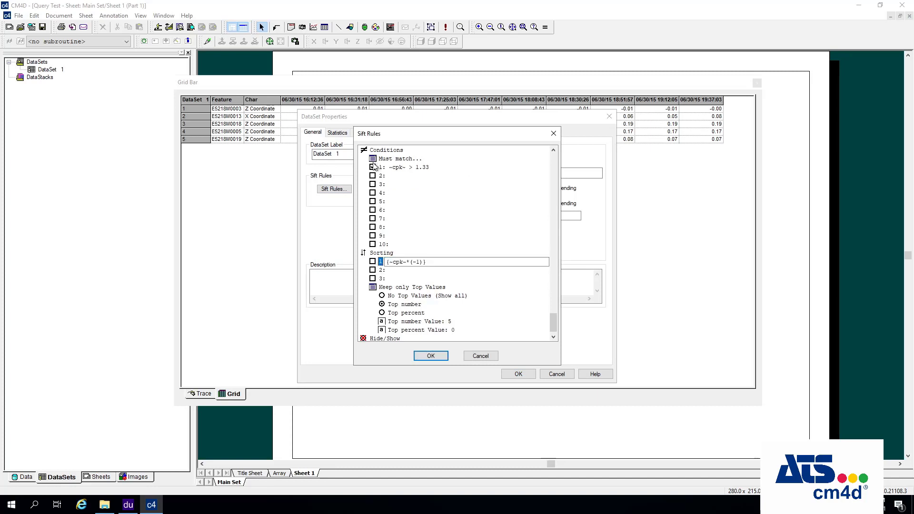
{"action": "left_click", "coordinate": [397, 167]}
Step: Turn off the Type (T) feature filter, apply the sift rules and view DataSet 1 in the grid
{"action": "scroll", "coordinate": [386, 223], "scroll_direction": "up", "scroll_amount": 3}
{"action": "scroll", "coordinate": [386, 223], "scroll_direction": "up", "scroll_amount": 1}
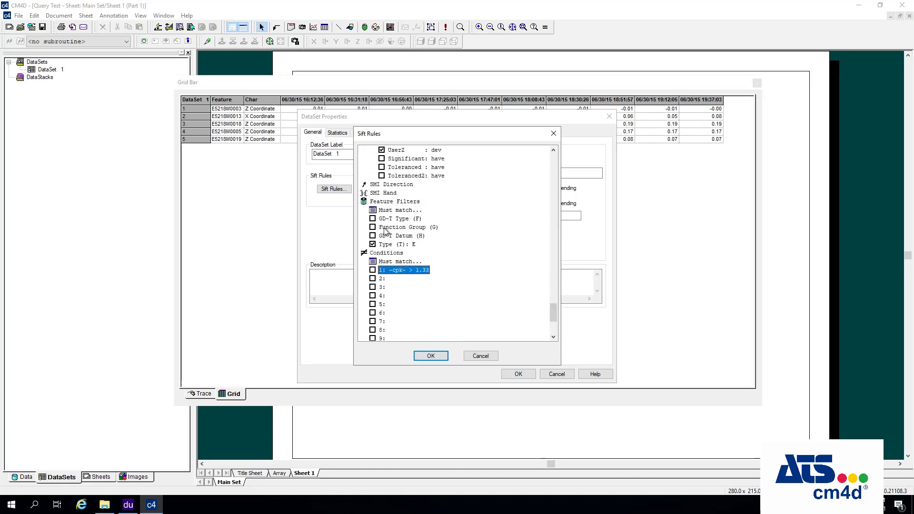
{"action": "left_click", "coordinate": [372, 244]}
{"action": "left_click", "coordinate": [385, 244]}
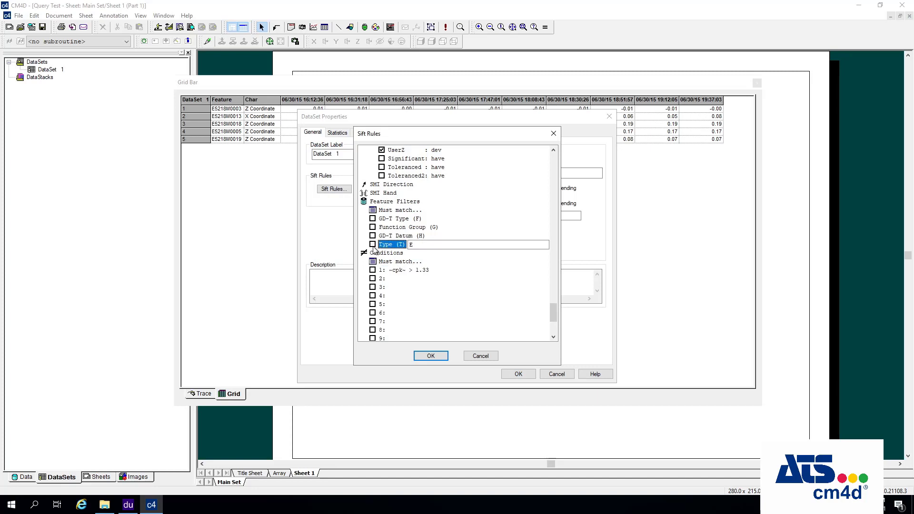
{"action": "left_click", "coordinate": [431, 356]}
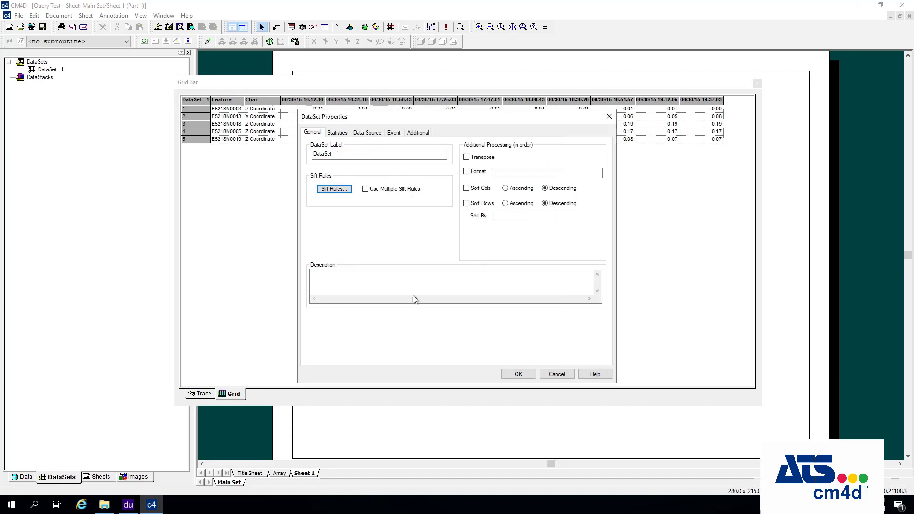
{"action": "left_click", "coordinate": [518, 374]}
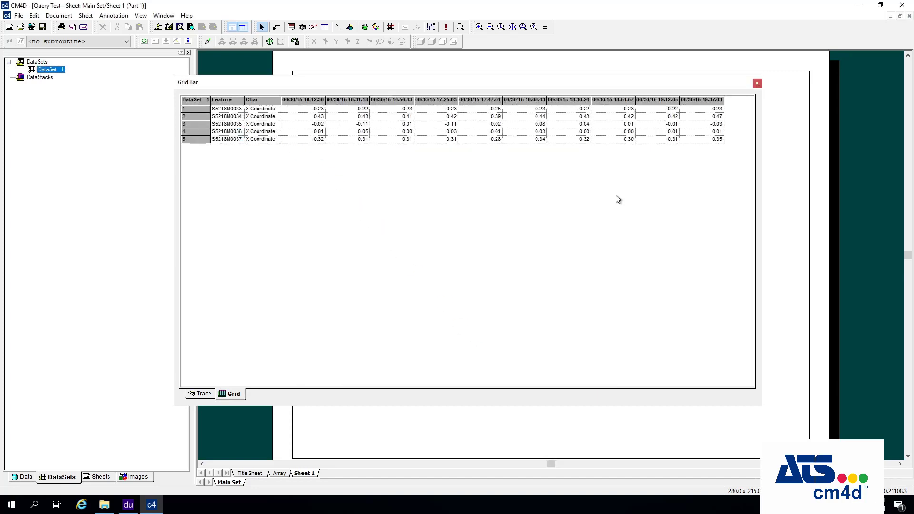
{"action": "right_click", "coordinate": [56, 72]}
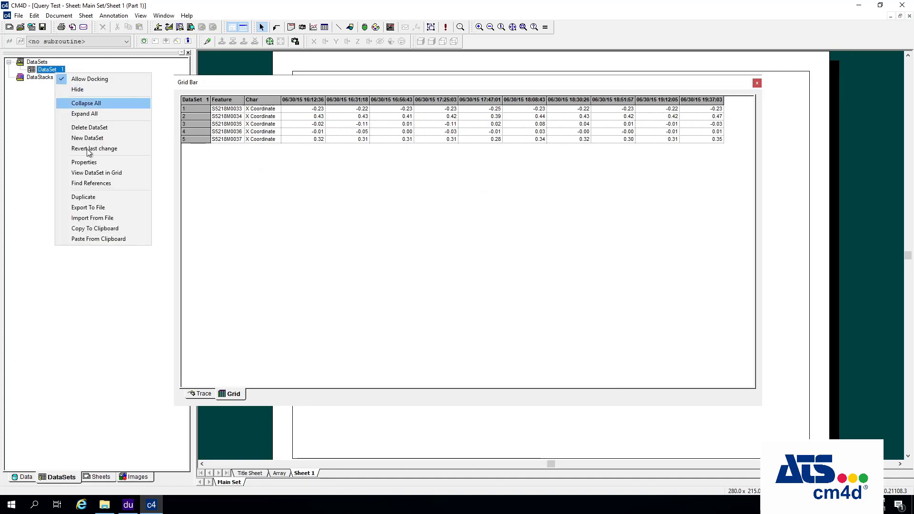
{"action": "left_click", "coordinate": [101, 174]}
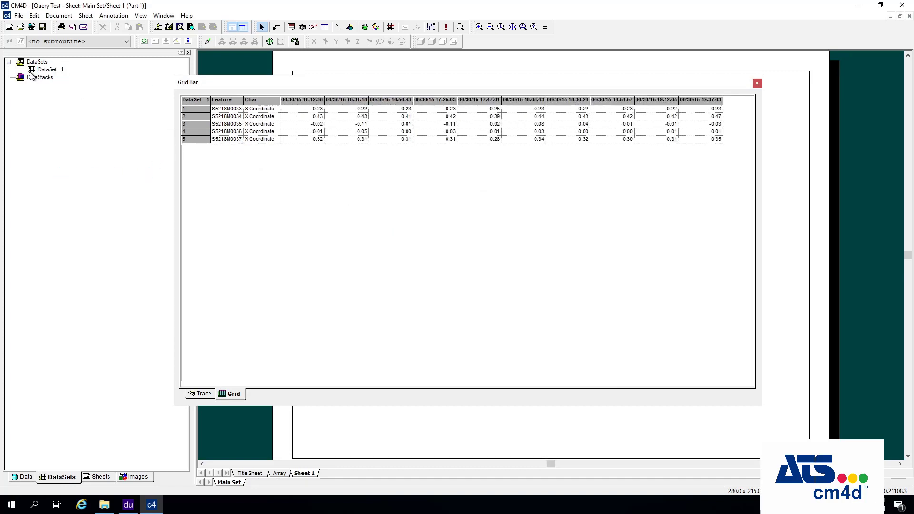
Step: Set DataSet 1's Top number Value to 0, choose No Top Values (Show all) under Sorting and apply the properties
{"action": "double_click", "coordinate": [47, 70]}
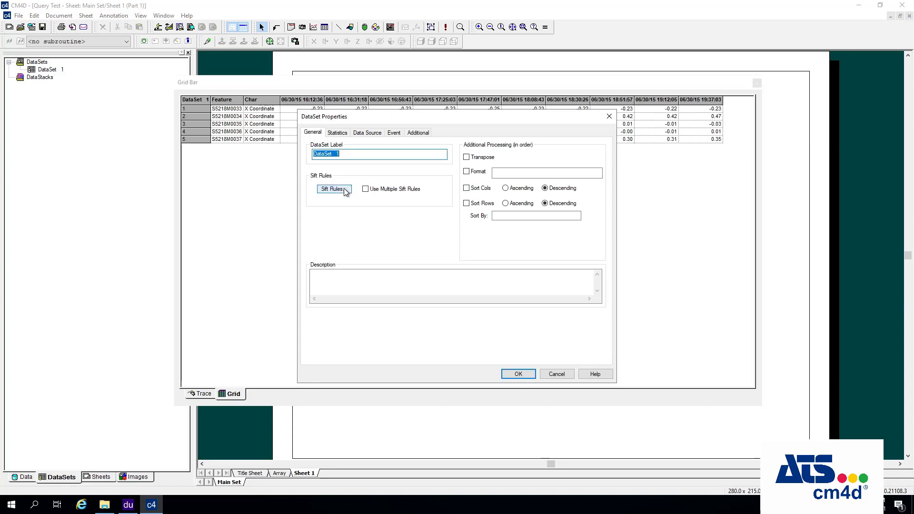
{"action": "left_click", "coordinate": [344, 190]}
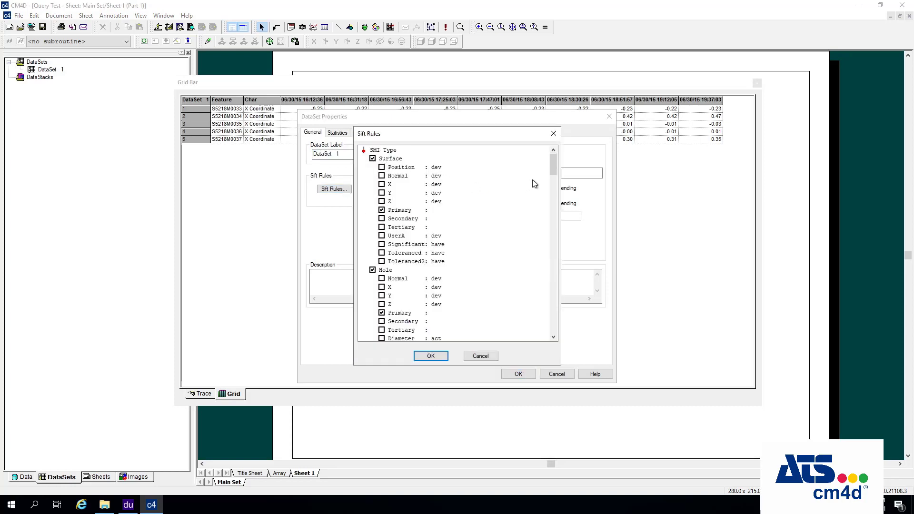
{"action": "left_click_drag", "start_coordinate": [554, 165], "coordinate": [563, 331]}
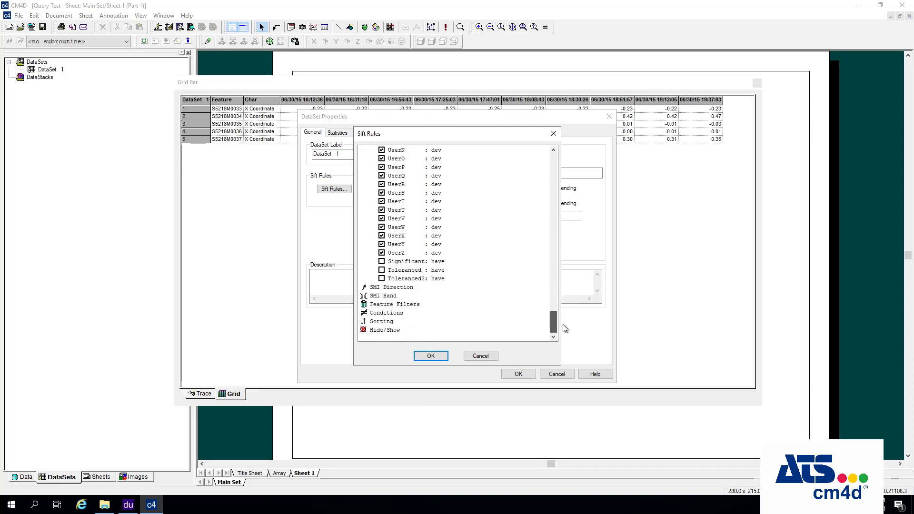
{"action": "double_click", "coordinate": [372, 330]}
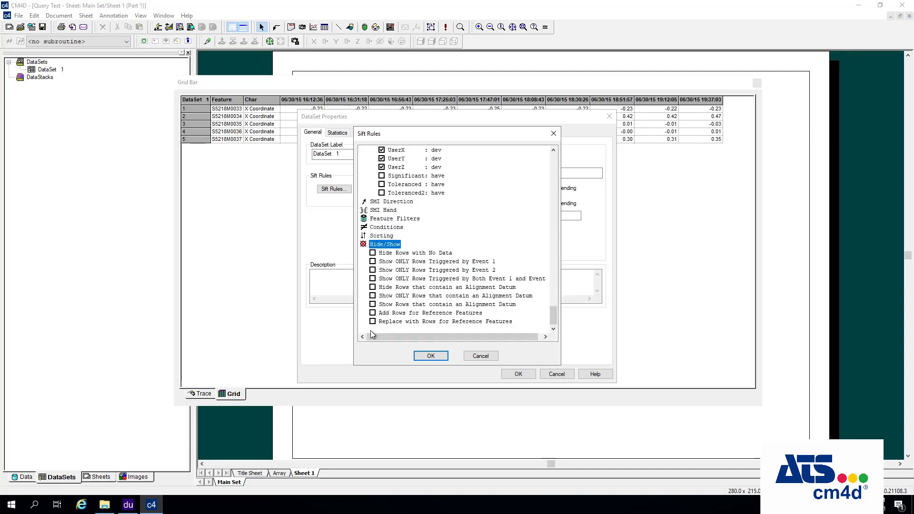
{"action": "double_click", "coordinate": [380, 236]}
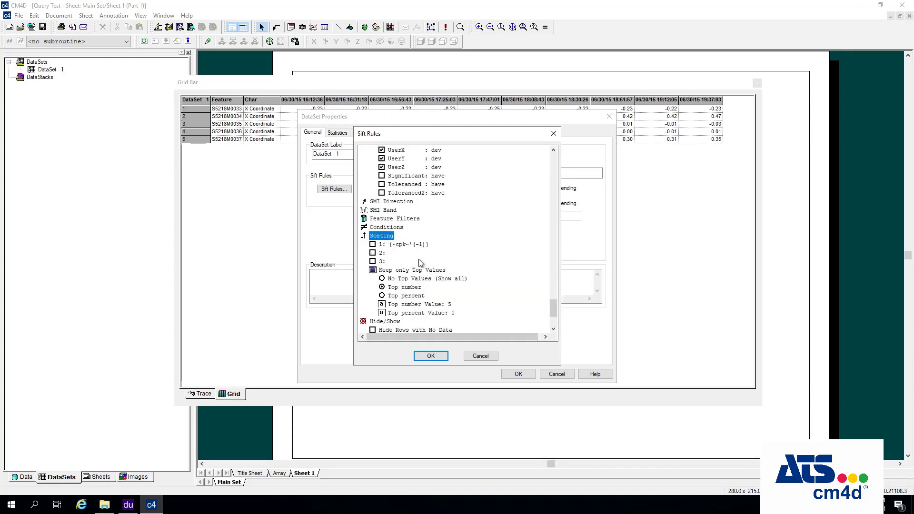
{"action": "scroll", "coordinate": [411, 277], "scroll_direction": "down", "scroll_amount": 1}
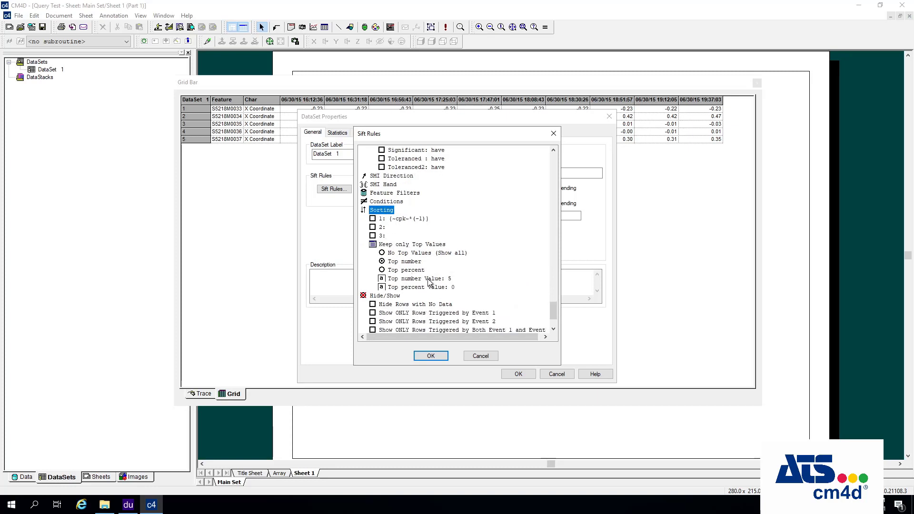
{"action": "double_click", "coordinate": [423, 279]}
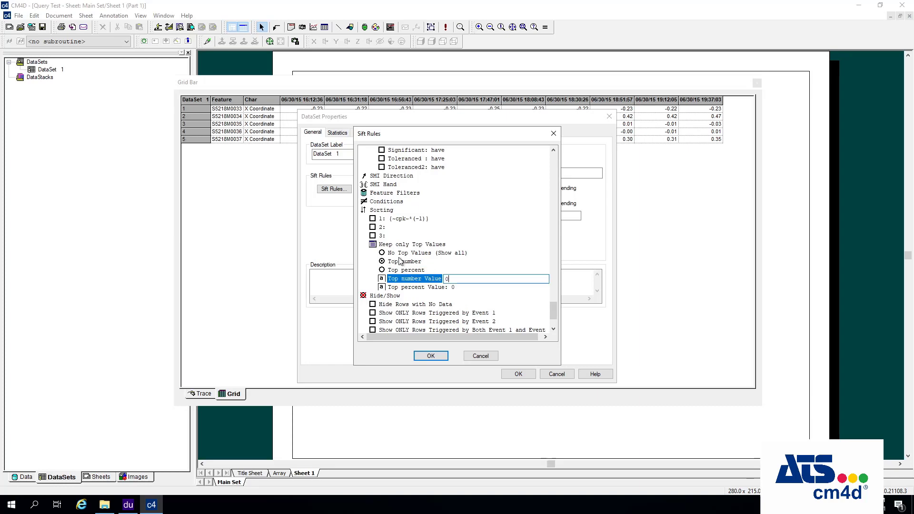
{"action": "left_click", "coordinate": [383, 254]}
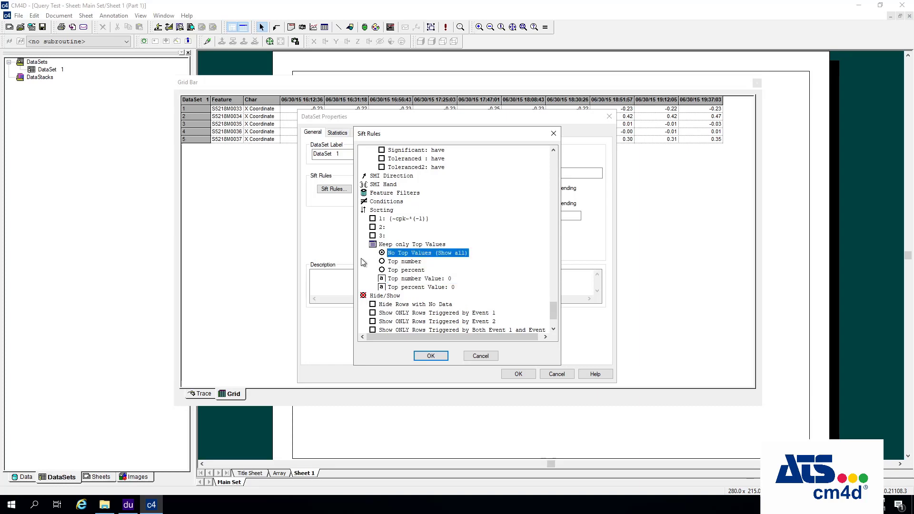
{"action": "left_click", "coordinate": [430, 356]}
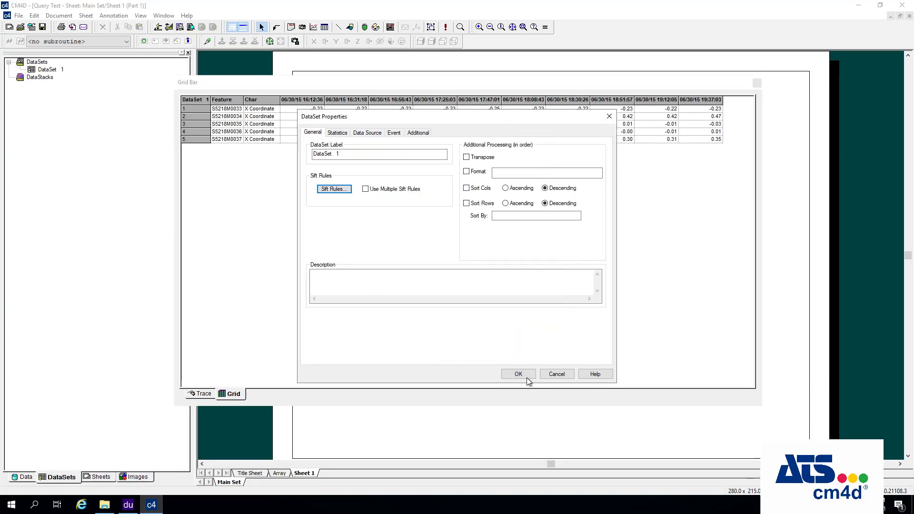
{"action": "left_click", "coordinate": [519, 374]}
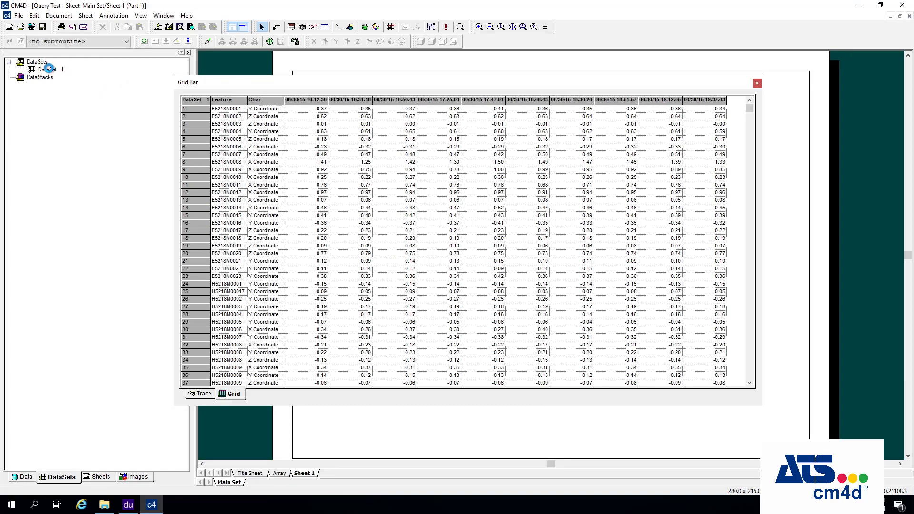
Step: Enable Transpose in DataSet 1's additional processing and apply it to the grid
{"action": "left_click", "coordinate": [50, 70]}
{"action": "double_click", "coordinate": [49, 70]}
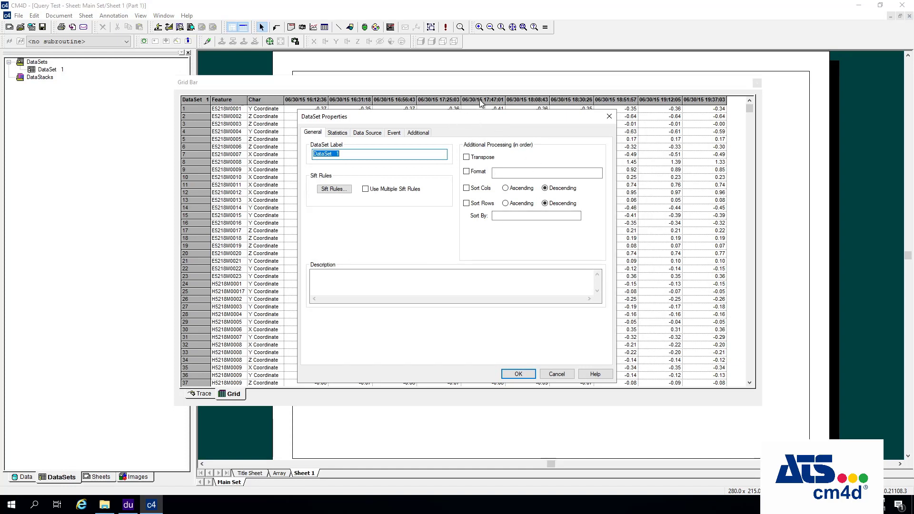
{"action": "left_click", "coordinate": [466, 158]}
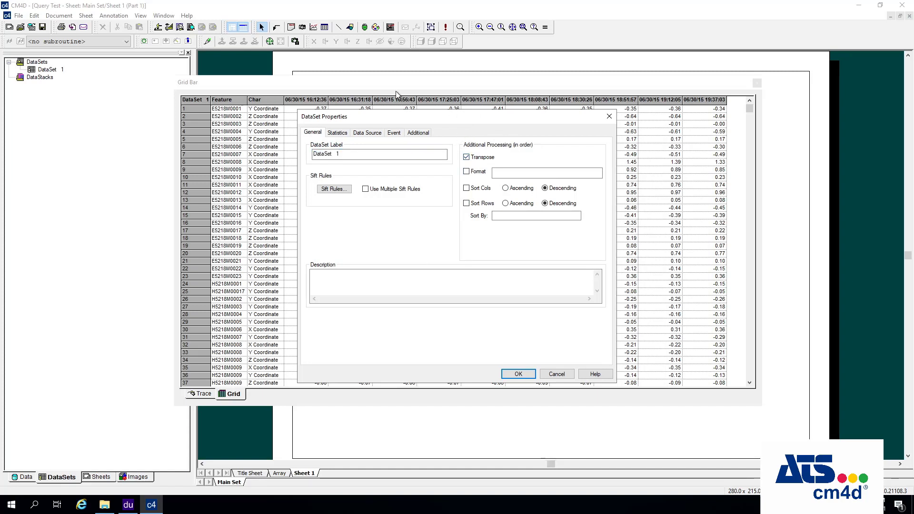
{"action": "left_click_drag", "start_coordinate": [437, 117], "coordinate": [474, 215]}
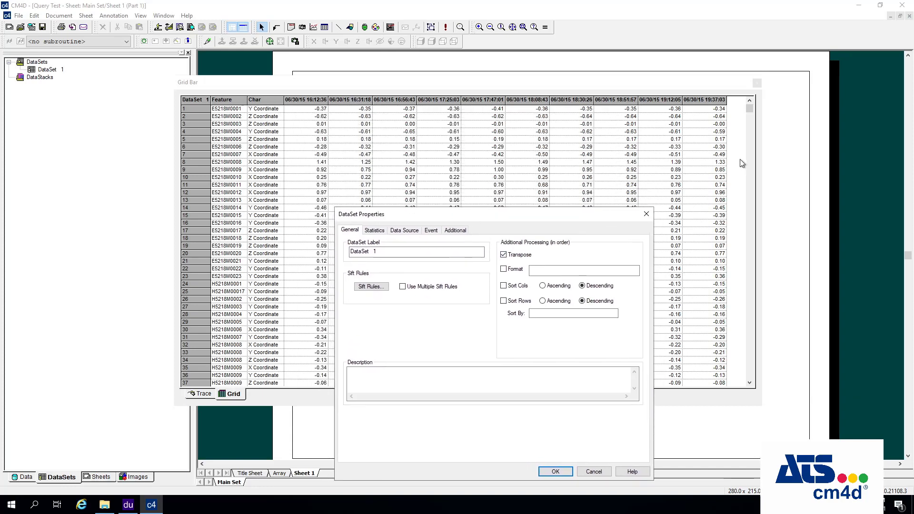
{"action": "left_click", "coordinate": [555, 472]}
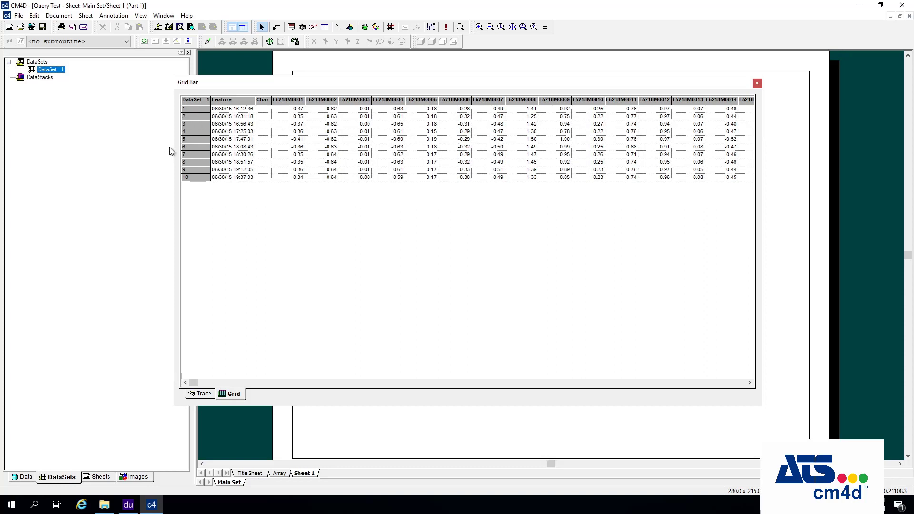
Step: Examine the transposed grid row by row, from the first dated record through the tenth
{"action": "left_click", "coordinate": [195, 109]}
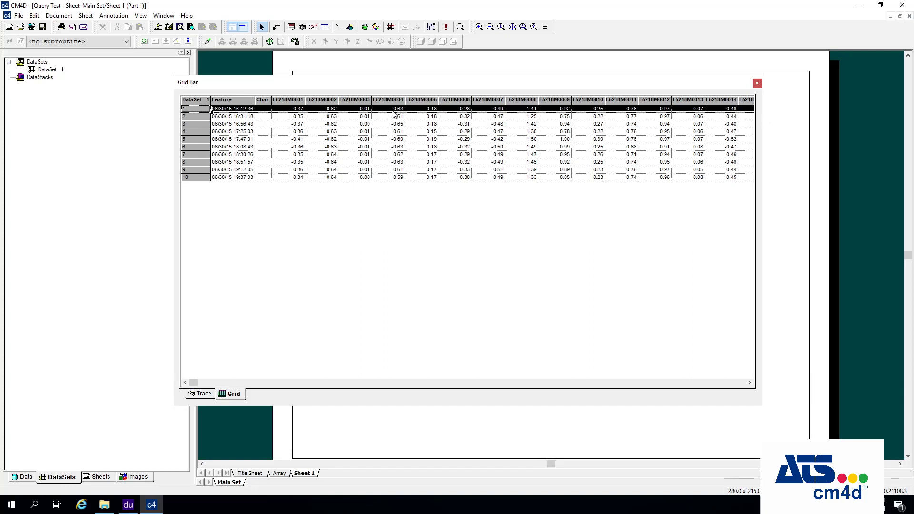
{"action": "left_click", "coordinate": [247, 117]}
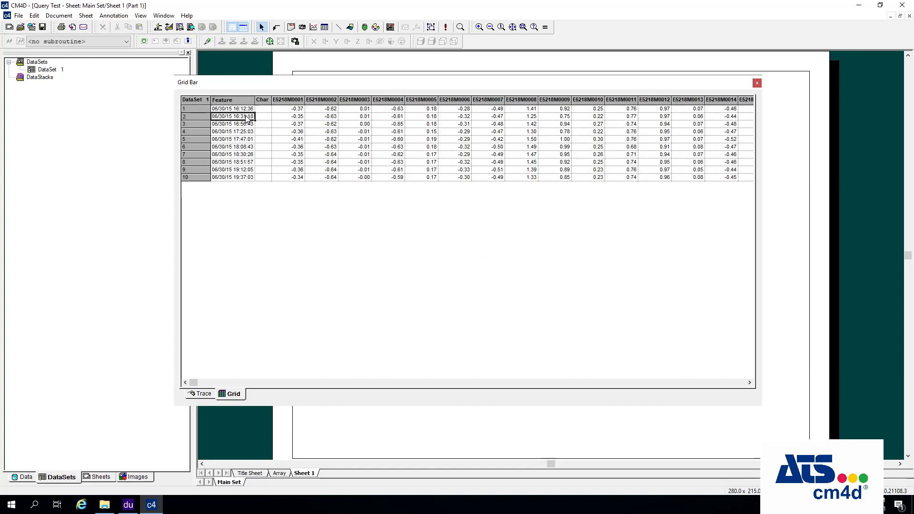
{"action": "left_click", "coordinate": [201, 109]}
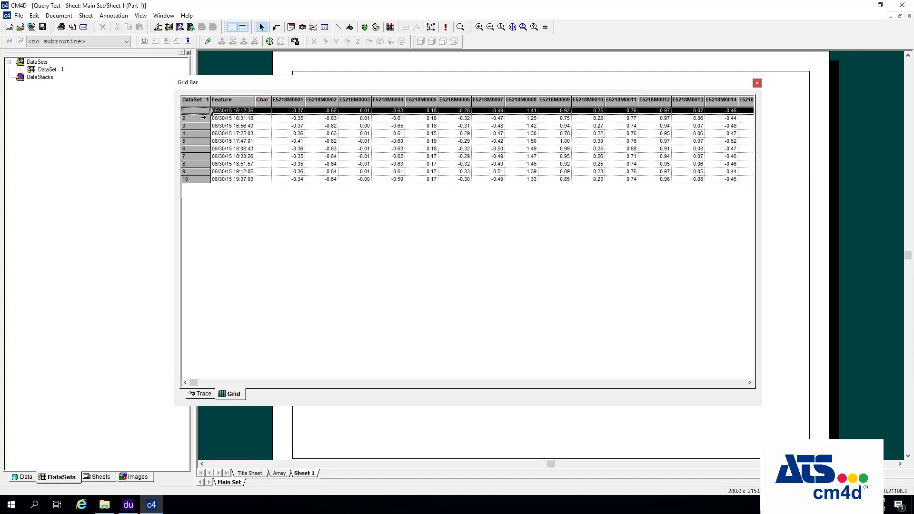
{"action": "left_click", "coordinate": [204, 118]}
{"action": "left_click", "coordinate": [206, 125]}
{"action": "left_click", "coordinate": [207, 134]}
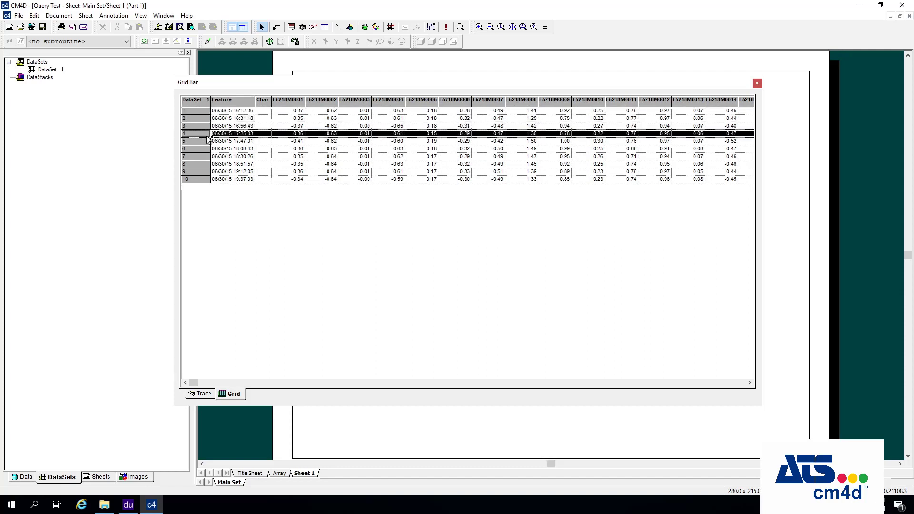
{"action": "left_click", "coordinate": [206, 140]}
{"action": "left_click", "coordinate": [206, 149]}
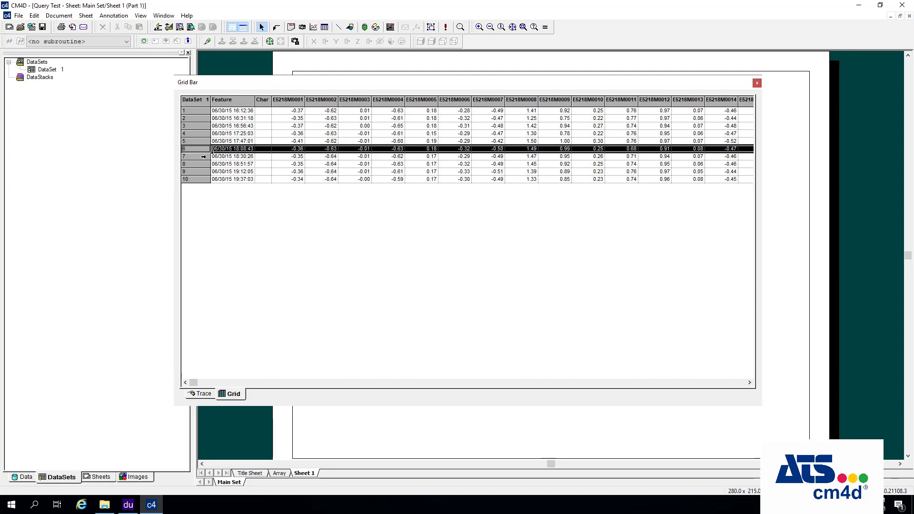
{"action": "left_click", "coordinate": [203, 156]}
{"action": "left_click", "coordinate": [202, 163]}
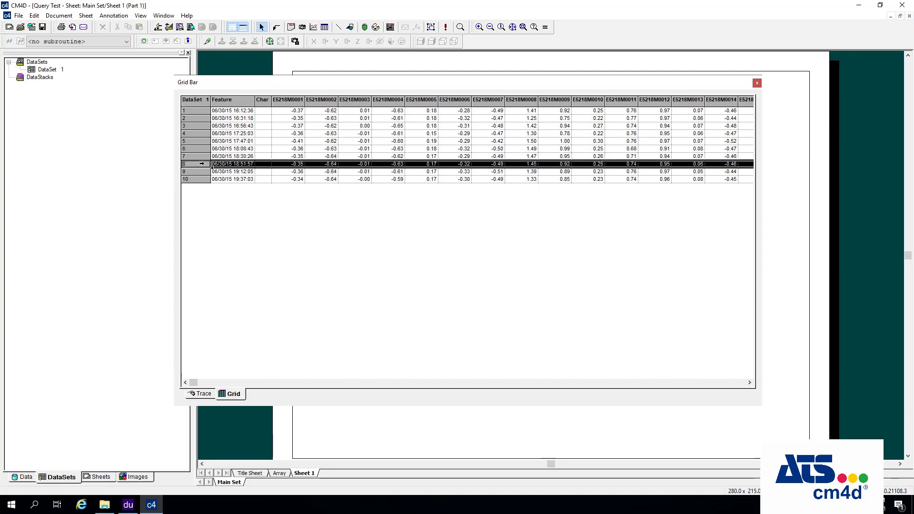
{"action": "left_click", "coordinate": [201, 170]}
{"action": "left_click", "coordinate": [199, 179]}
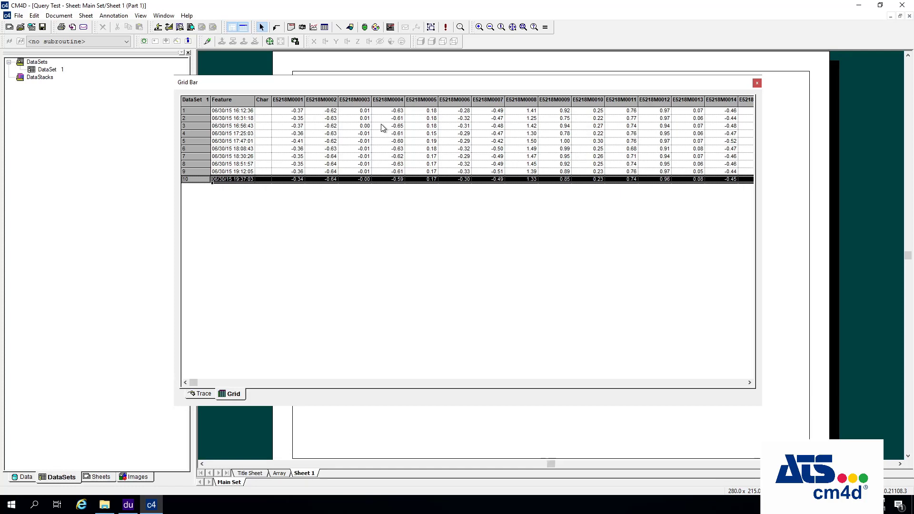
Step: Turn off Transpose for DataSet 1, enable Format with the value 2 and apply the properties
{"action": "double_click", "coordinate": [52, 70]}
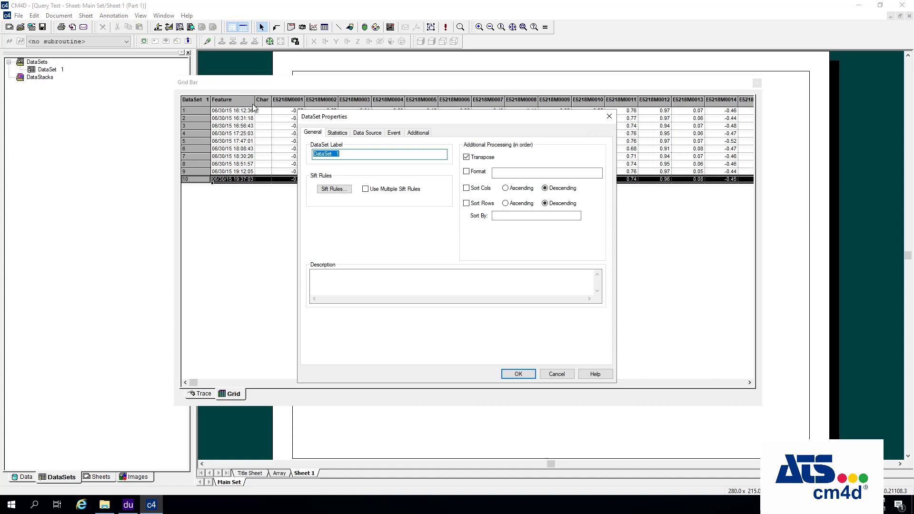
{"action": "left_click", "coordinate": [476, 159]}
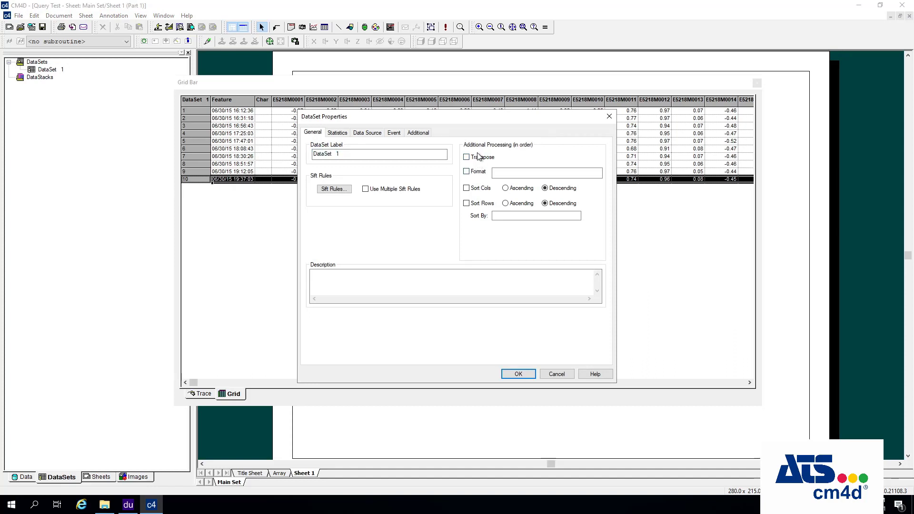
{"action": "left_click", "coordinate": [470, 172]}
{"action": "left_click", "coordinate": [531, 173]}
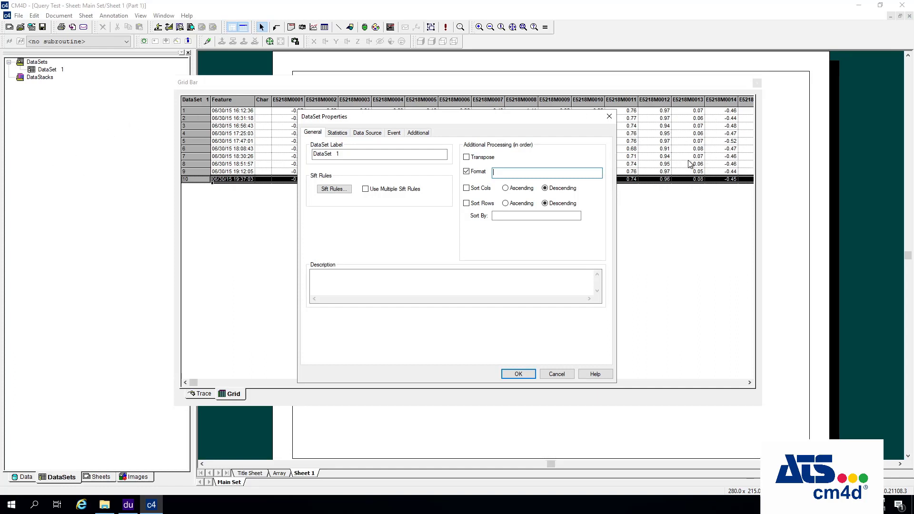
{"action": "type", "text": "2"}
{"action": "left_click", "coordinate": [517, 374]}
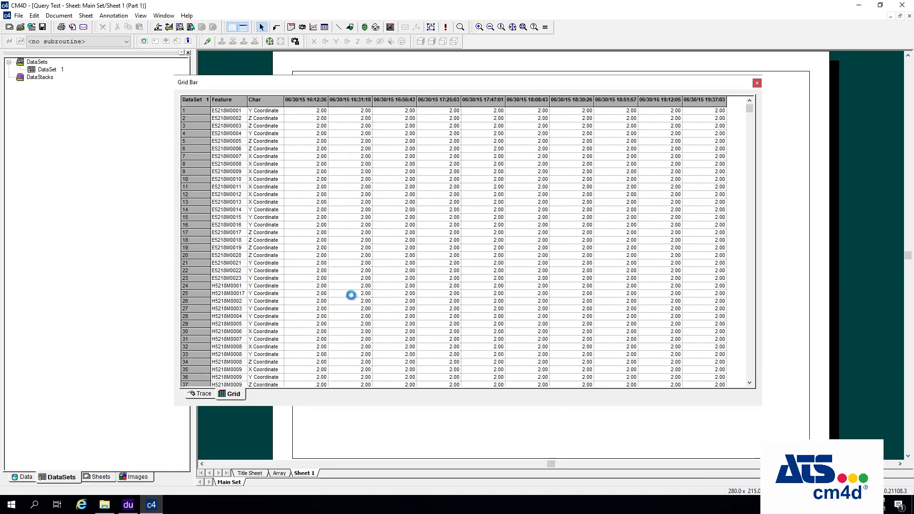
Step: Remove the entered value from DataSet 1's Format setting and apply the change to the grid
{"action": "left_click", "coordinate": [41, 70]}
{"action": "double_click", "coordinate": [41, 72]}
{"action": "left_click", "coordinate": [513, 172]}
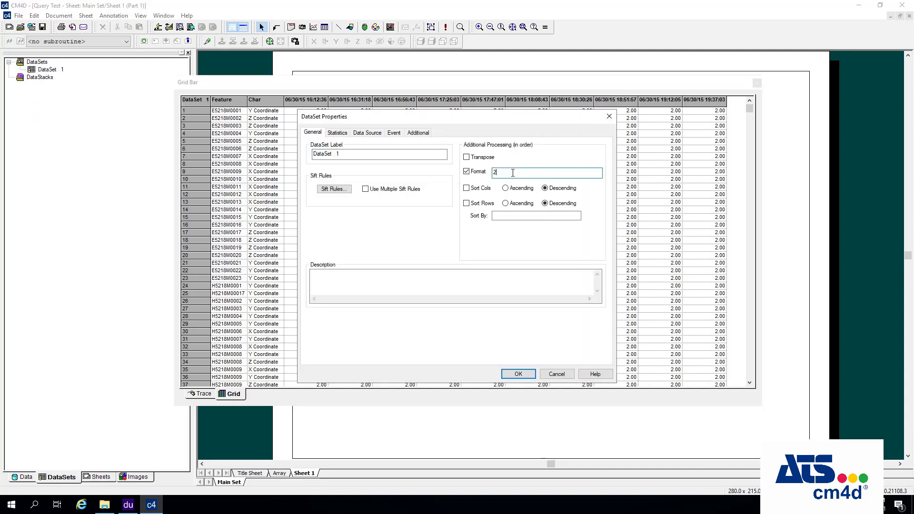
{"action": "key", "text": "BackSpace"}
{"action": "left_click", "coordinate": [519, 375]}
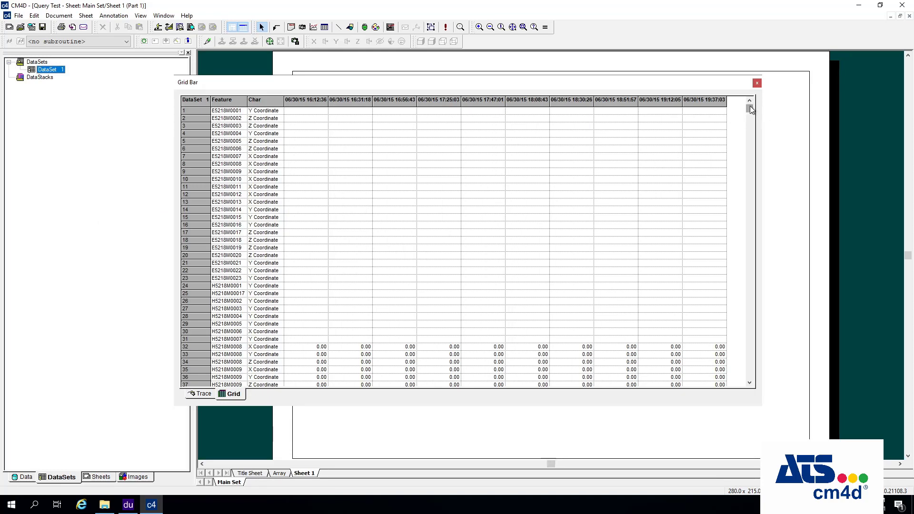
Step: In DataSet 1's sift rules, enable Position and disable Primary for the Surface type, then apply the properties
{"action": "left_click_drag", "start_coordinate": [749, 106], "coordinate": [754, 77]}
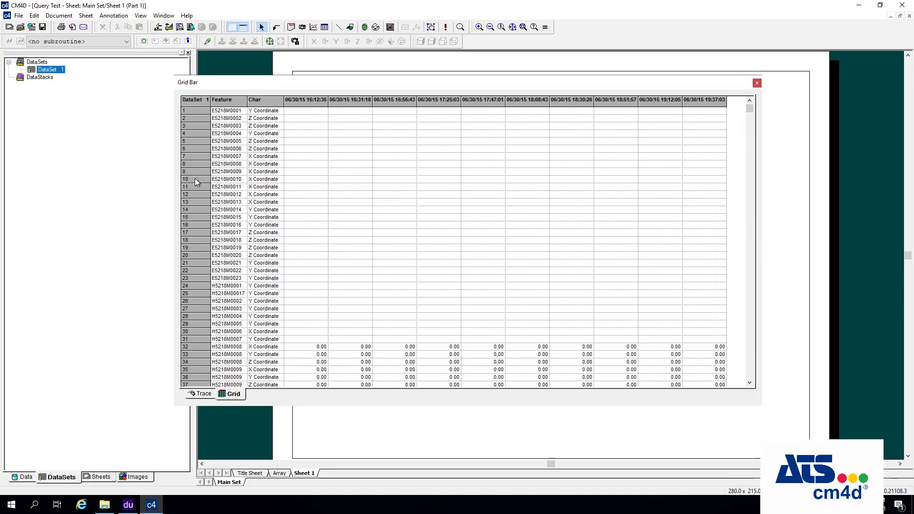
{"action": "double_click", "coordinate": [48, 70]}
{"action": "left_click", "coordinate": [332, 189]}
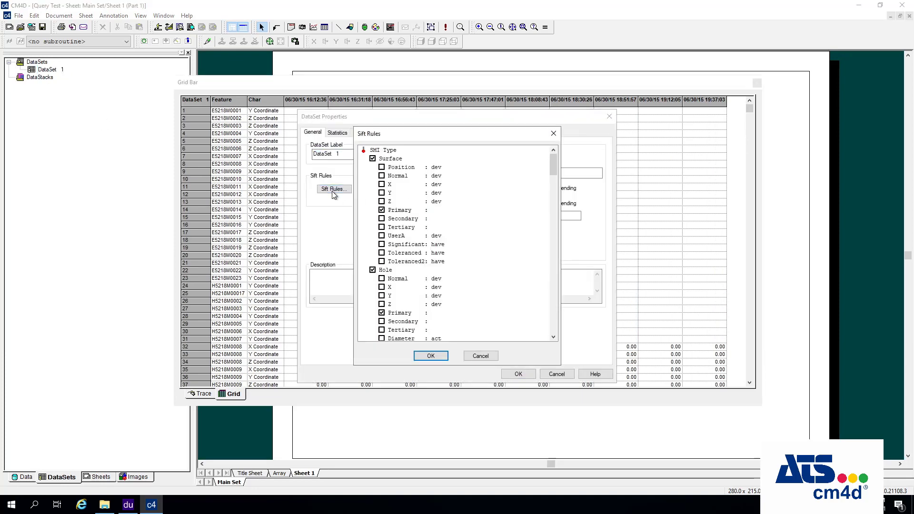
{"action": "left_click", "coordinate": [382, 167]}
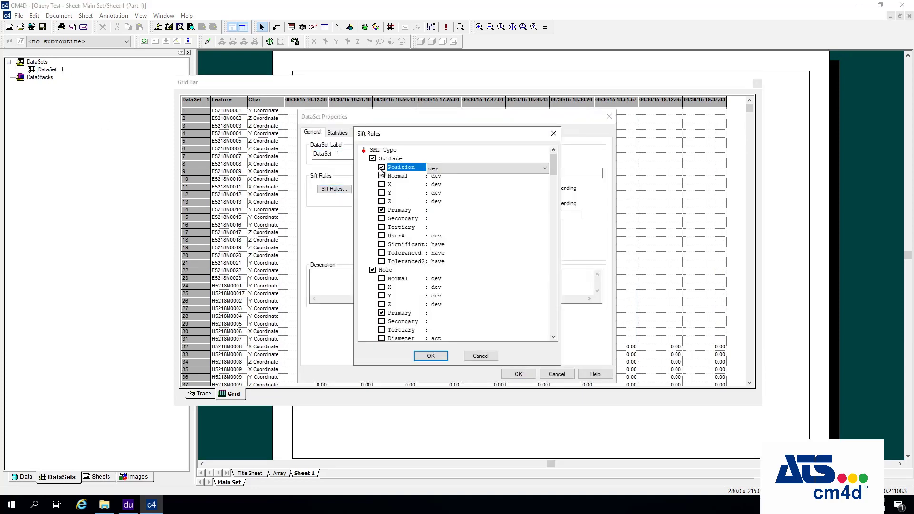
{"action": "left_click", "coordinate": [381, 210]}
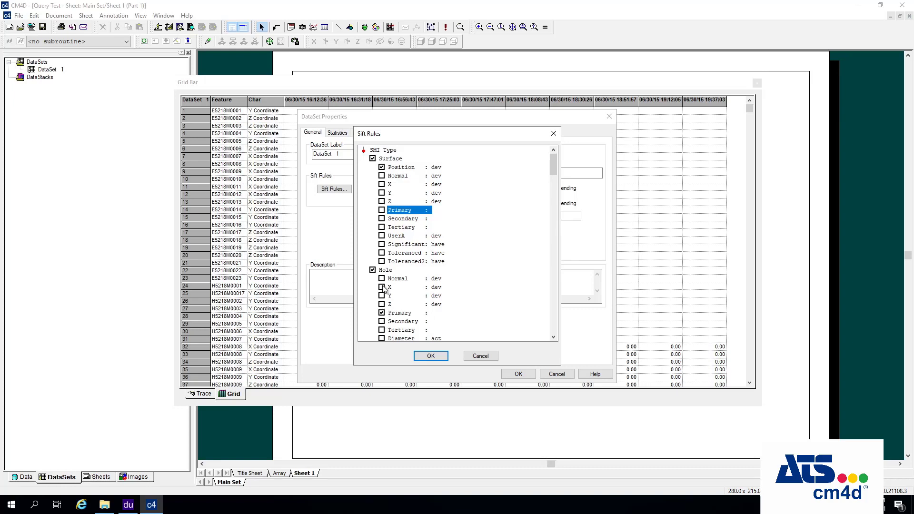
{"action": "scroll", "coordinate": [414, 286], "scroll_direction": "down", "scroll_amount": 4}
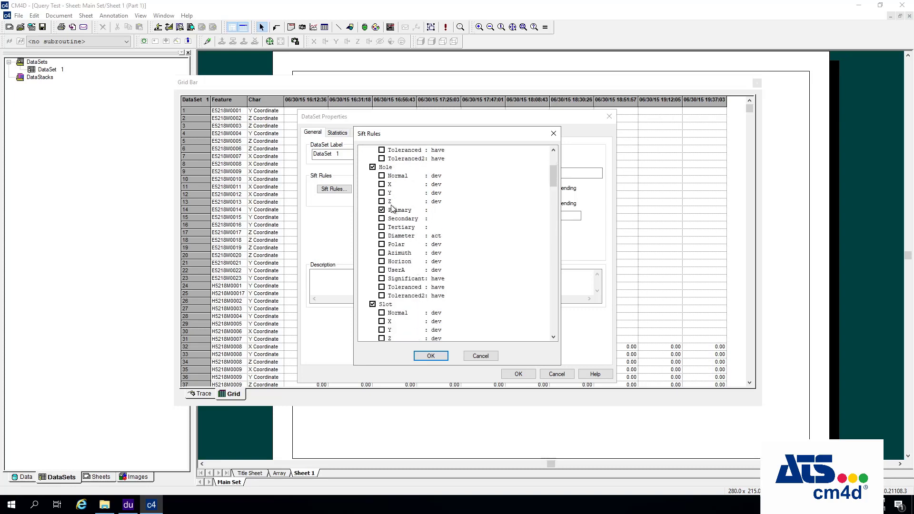
{"action": "left_click", "coordinate": [381, 211]}
{"action": "left_click", "coordinate": [382, 210]}
{"action": "left_click", "coordinate": [440, 359]}
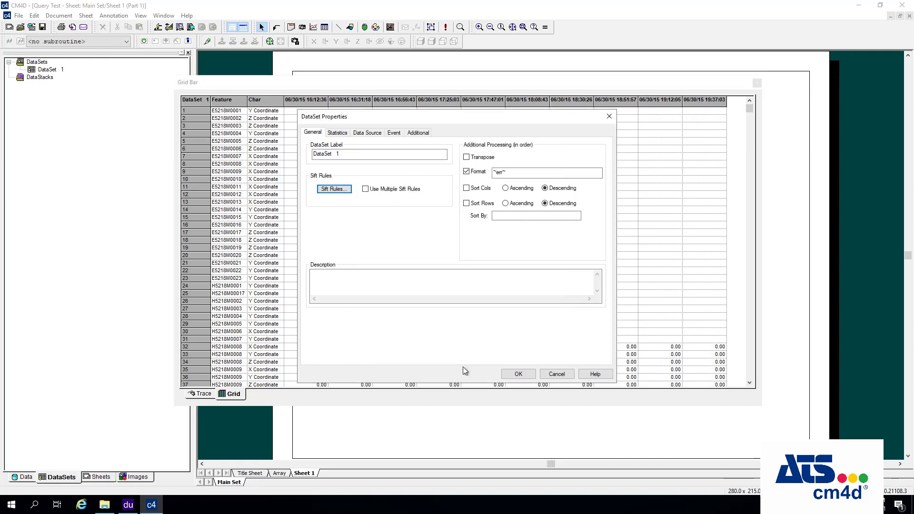
{"action": "left_click", "coordinate": [520, 374]}
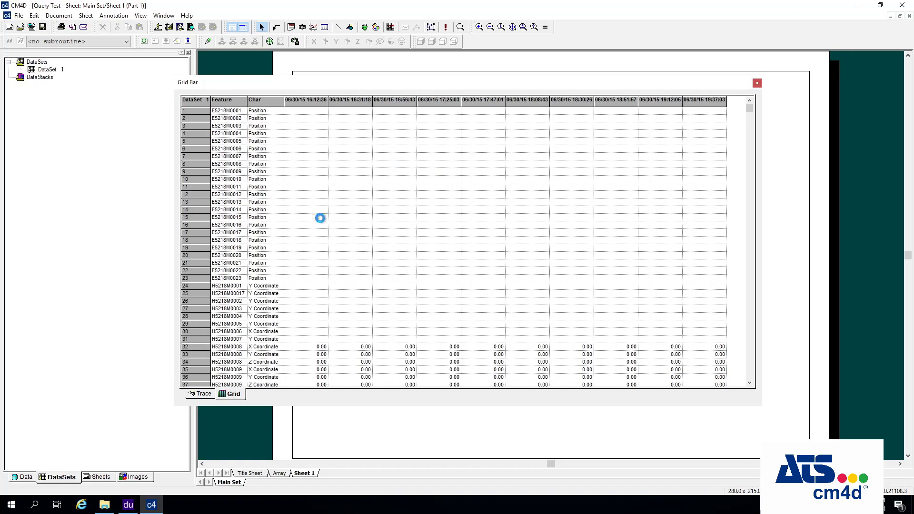
Step: Inspect several cells in the Surface Position rows of DataSet 1's grid
{"action": "left_click", "coordinate": [289, 143]}
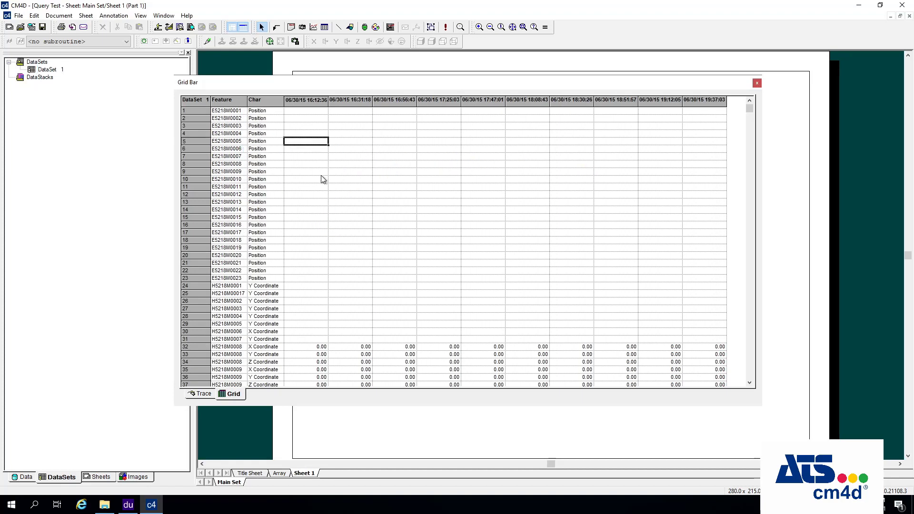
{"action": "left_click", "coordinate": [321, 186]}
{"action": "left_click", "coordinate": [434, 218]}
{"action": "left_click", "coordinate": [444, 248]}
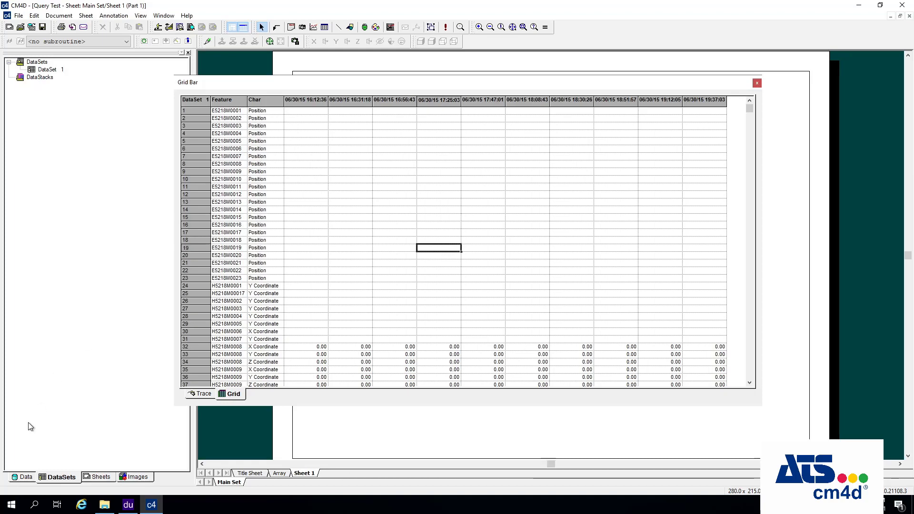
Step: View Part 1's features in the grid to check their nominal and tolerance columns, then close the grid
{"action": "left_click", "coordinate": [24, 477]}
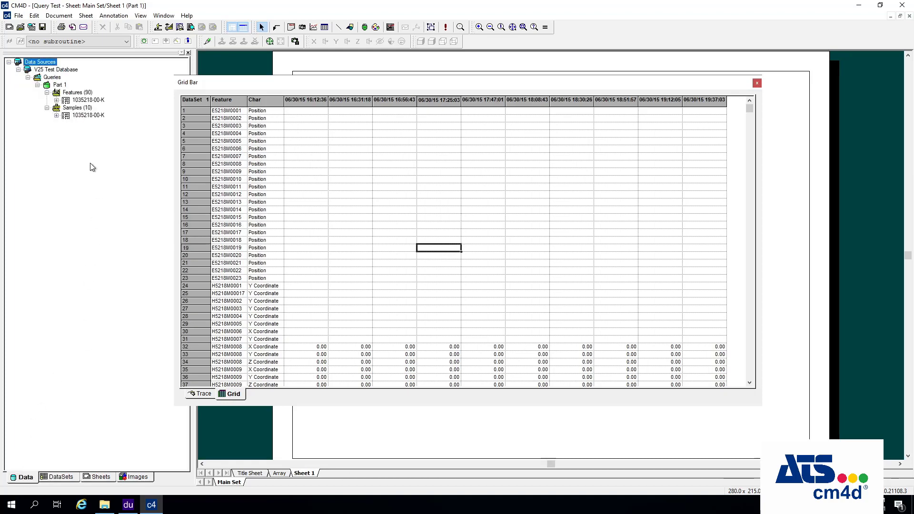
{"action": "right_click", "coordinate": [84, 92]}
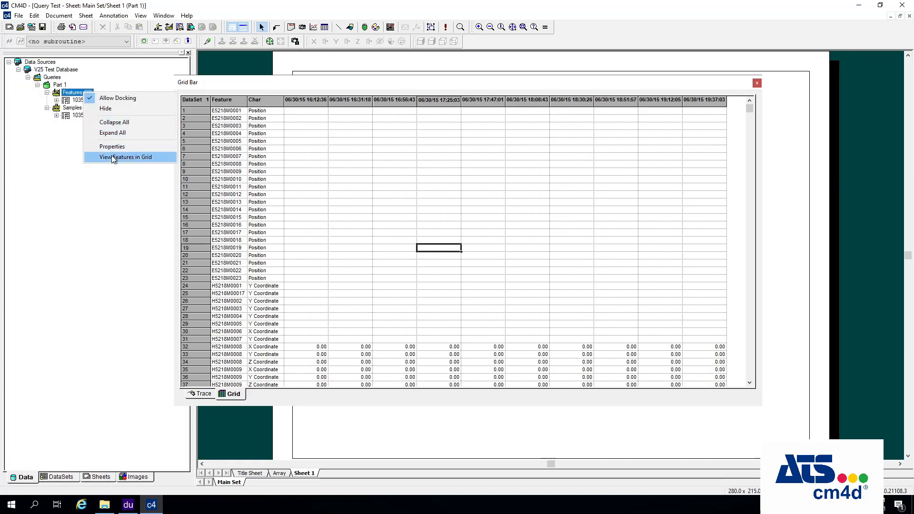
{"action": "left_click", "coordinate": [112, 157]}
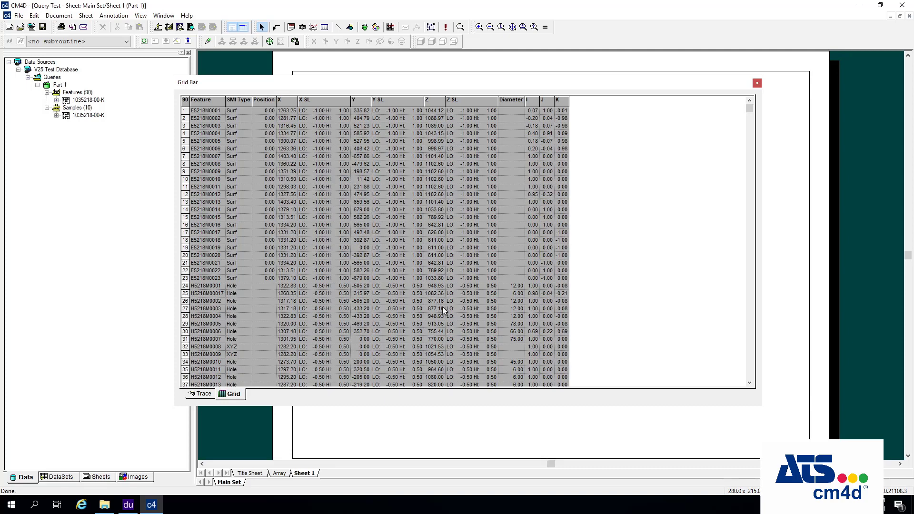
{"action": "left_click", "coordinate": [757, 83]}
Step: In DataSet 1's sift rules, turn Surface Position back off and Primary back on, then apply the properties
{"action": "left_click", "coordinate": [70, 477]}
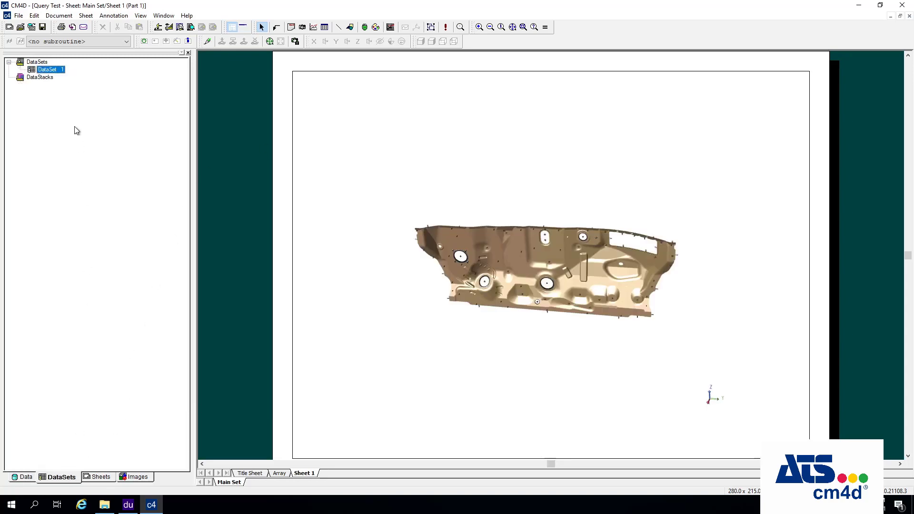
{"action": "double_click", "coordinate": [63, 70]}
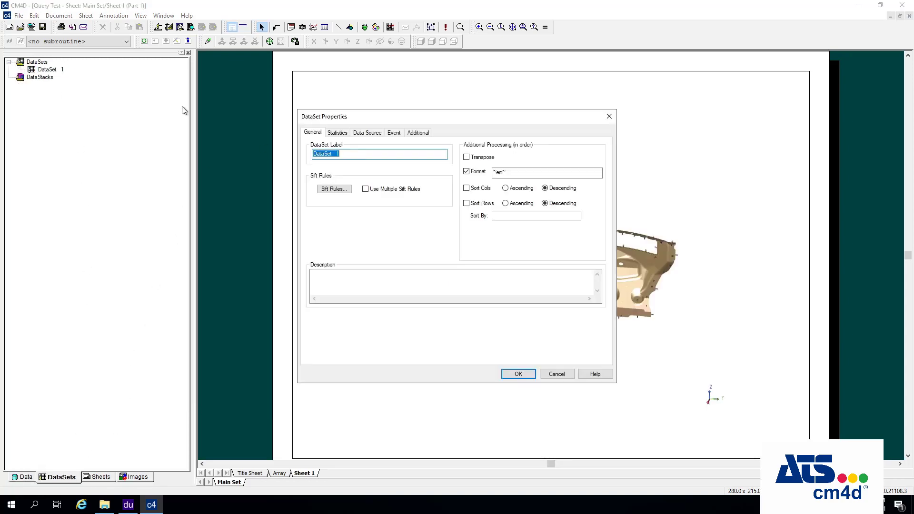
{"action": "left_click", "coordinate": [338, 191]}
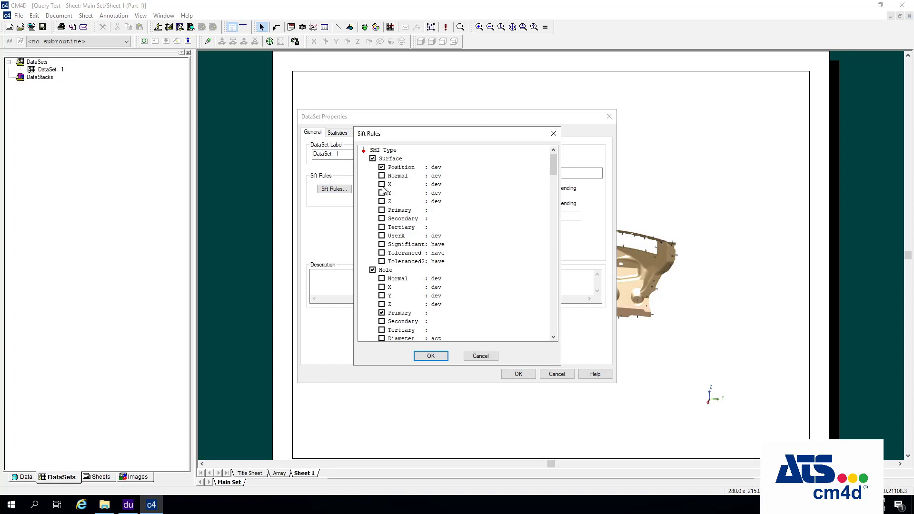
{"action": "left_click", "coordinate": [381, 167]}
{"action": "left_click", "coordinate": [381, 209]}
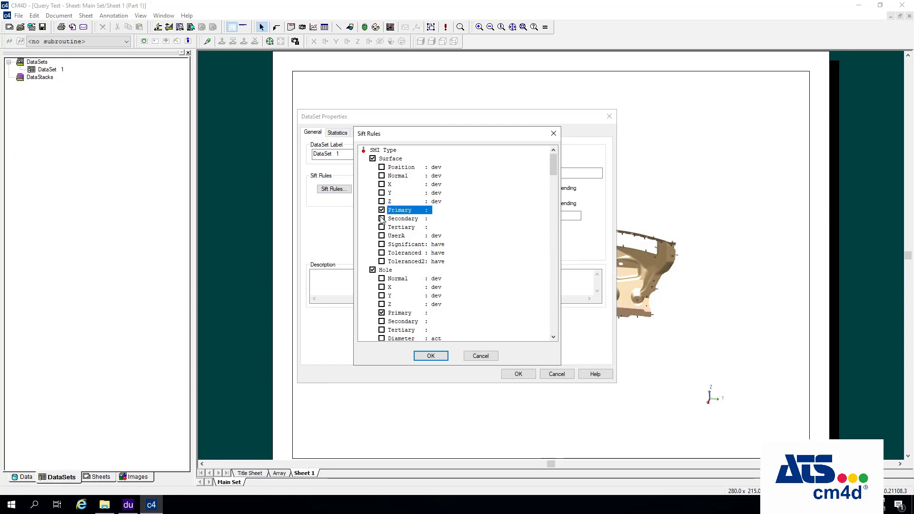
{"action": "left_click", "coordinate": [442, 360]}
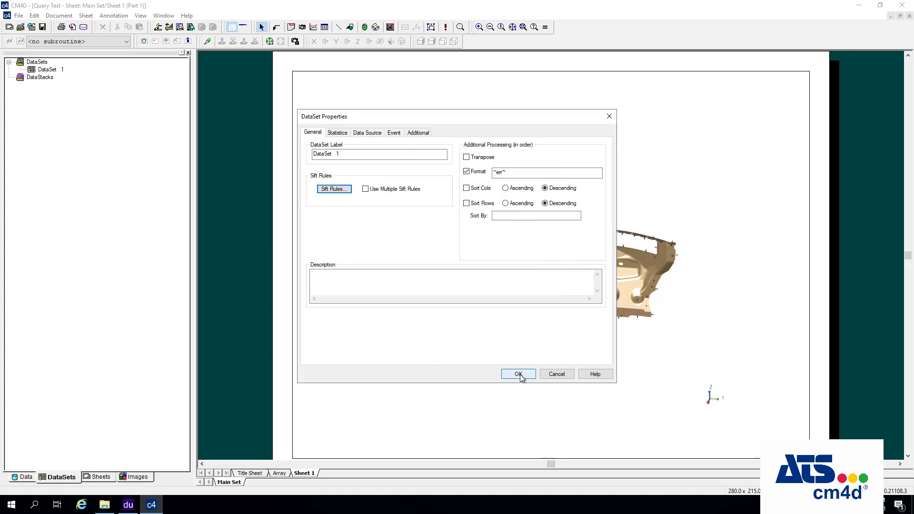
{"action": "left_click", "coordinate": [518, 374]}
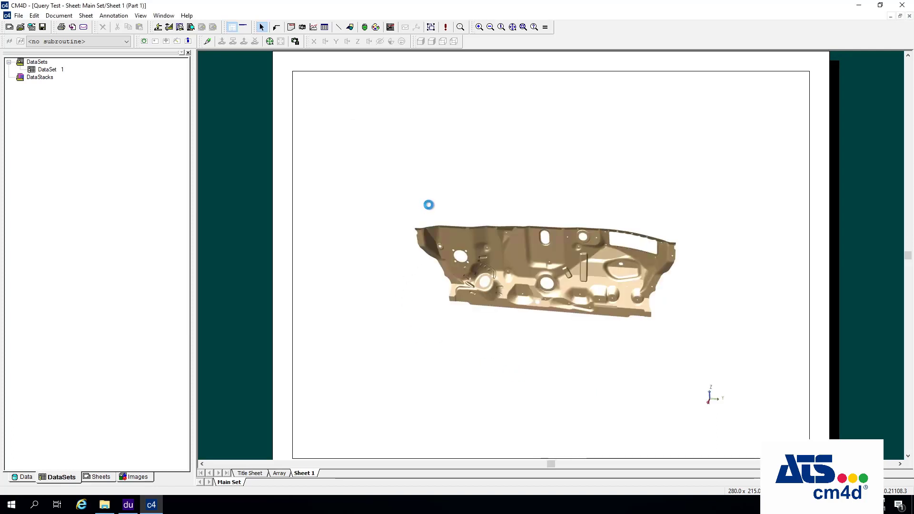
Step: Display DataSet 1 in the grid
{"action": "left_click", "coordinate": [45, 70]}
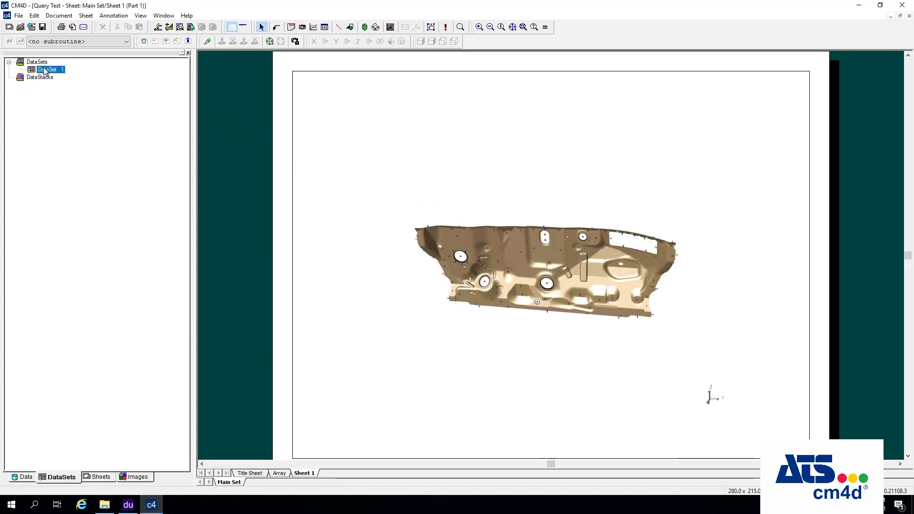
{"action": "right_click", "coordinate": [44, 70]}
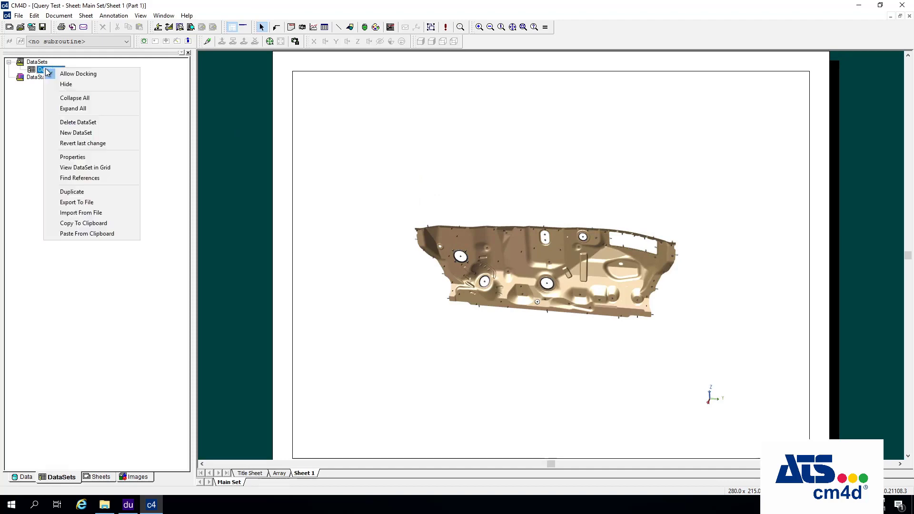
{"action": "left_click", "coordinate": [86, 171]}
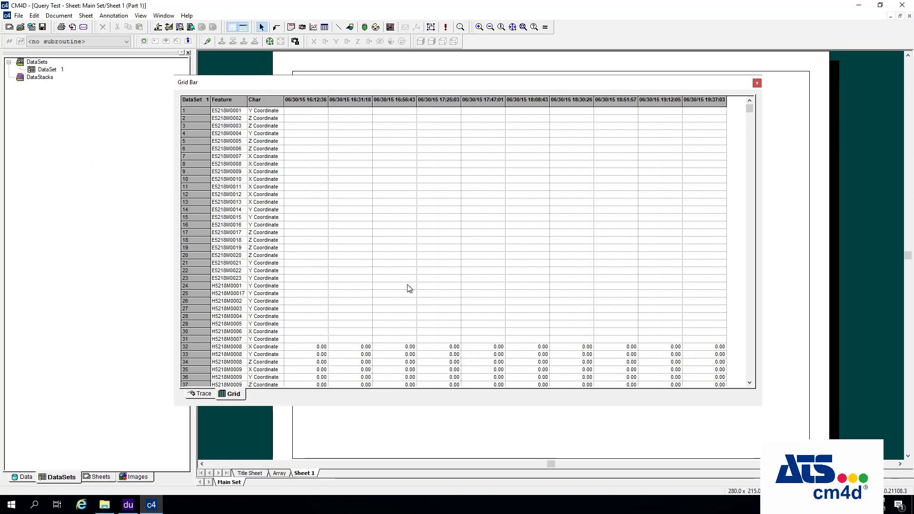
Step: Examine DataSet 1's grid through its last row, comparing the H5218M0008 and H5218M0009 coordinate rows with the other features
{"action": "left_click_drag", "start_coordinate": [749, 107], "coordinate": [749, 206]}
{"action": "left_click", "coordinate": [659, 209]}
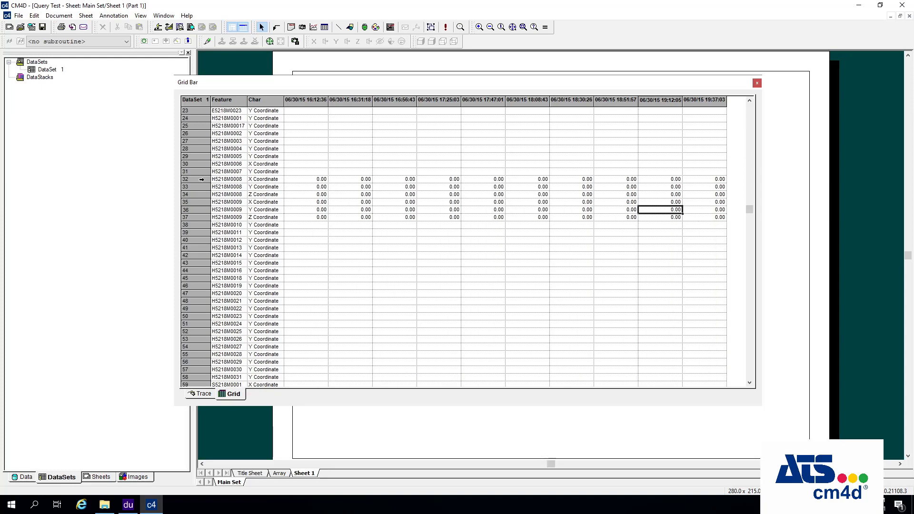
{"action": "left_click", "coordinate": [201, 179]}
{"action": "left_click", "coordinate": [333, 195]}
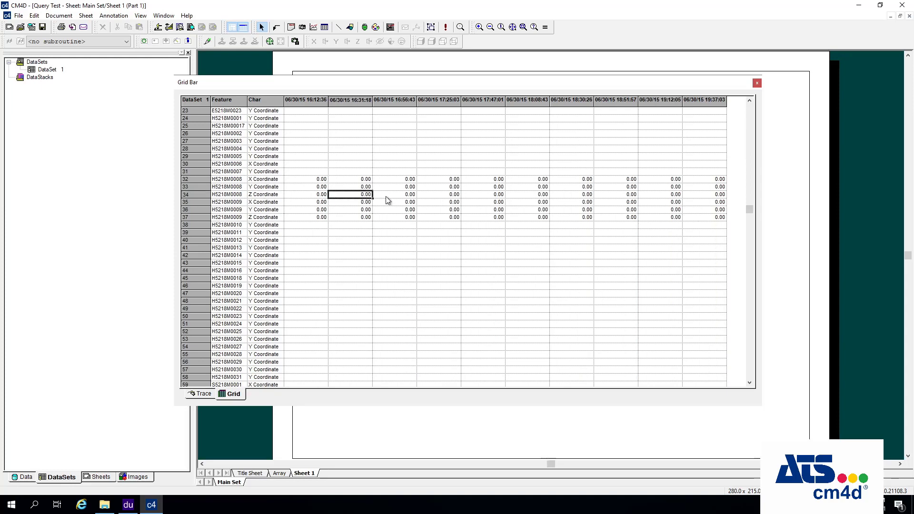
{"action": "left_click", "coordinate": [479, 195]}
{"action": "left_click", "coordinate": [546, 196]}
{"action": "left_click", "coordinate": [574, 196]}
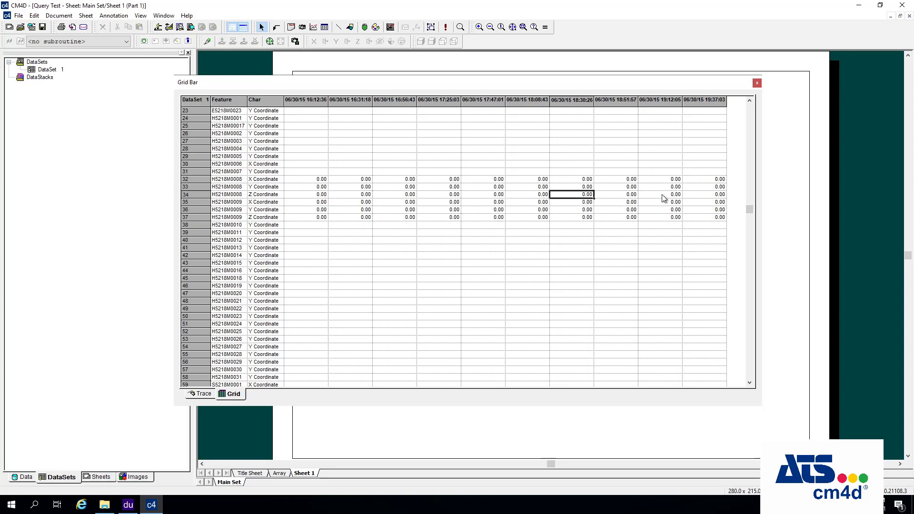
{"action": "left_click", "coordinate": [675, 196]}
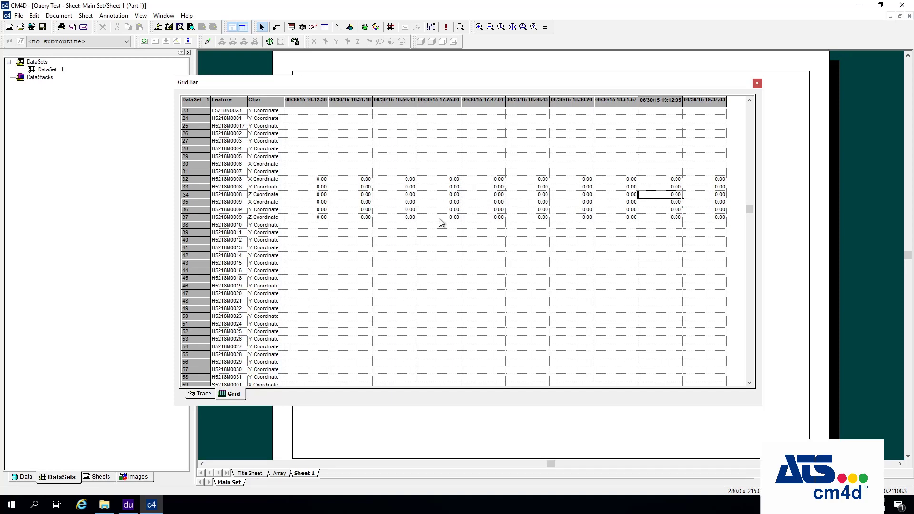
{"action": "left_click_drag", "start_coordinate": [749, 210], "coordinate": [752, 400]}
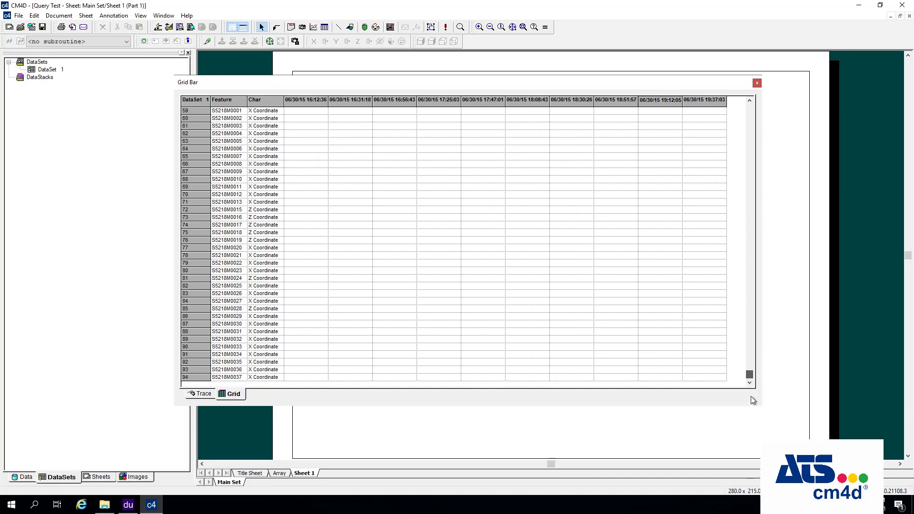
{"action": "left_click_drag", "start_coordinate": [754, 274], "coordinate": [747, 87]}
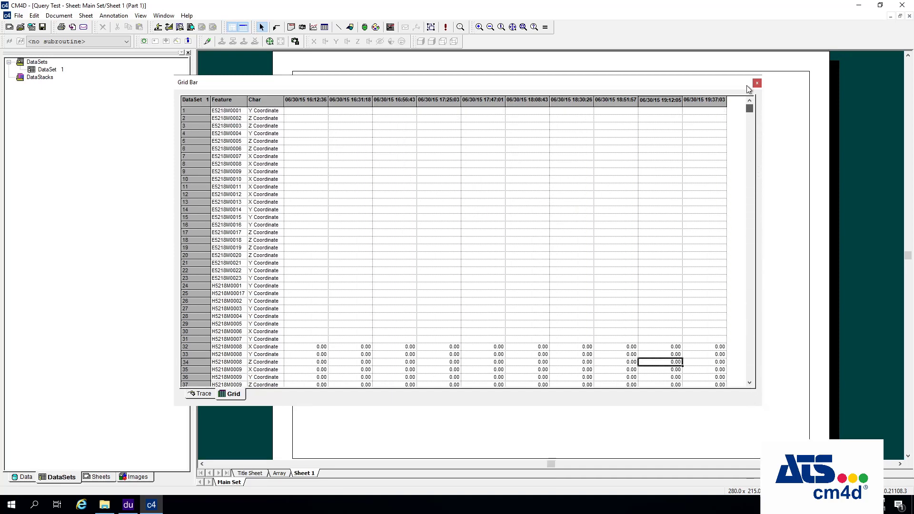
{"action": "left_click", "coordinate": [335, 180]}
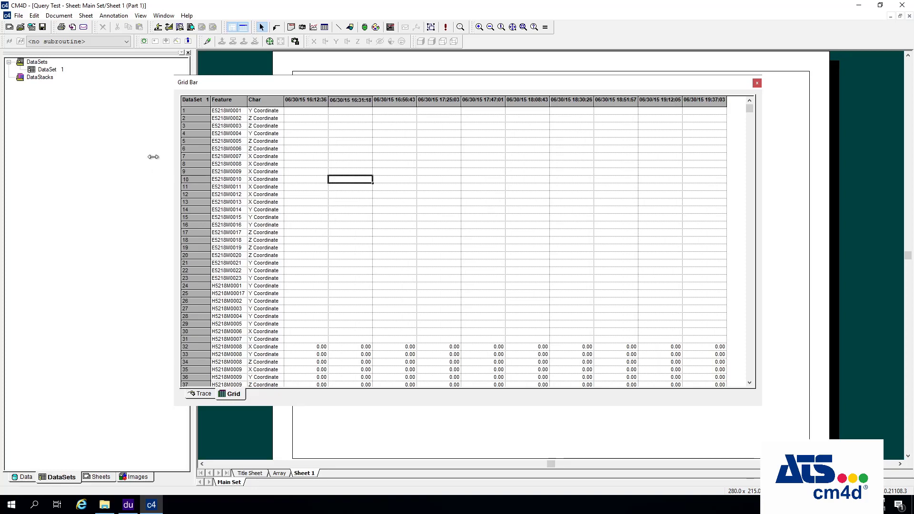
{"action": "left_click", "coordinate": [438, 202]}
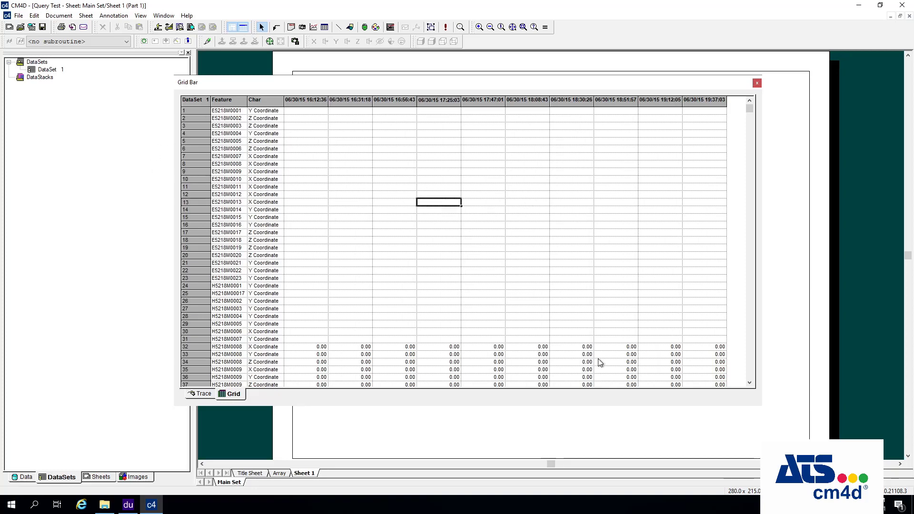
{"action": "left_click", "coordinate": [588, 348]}
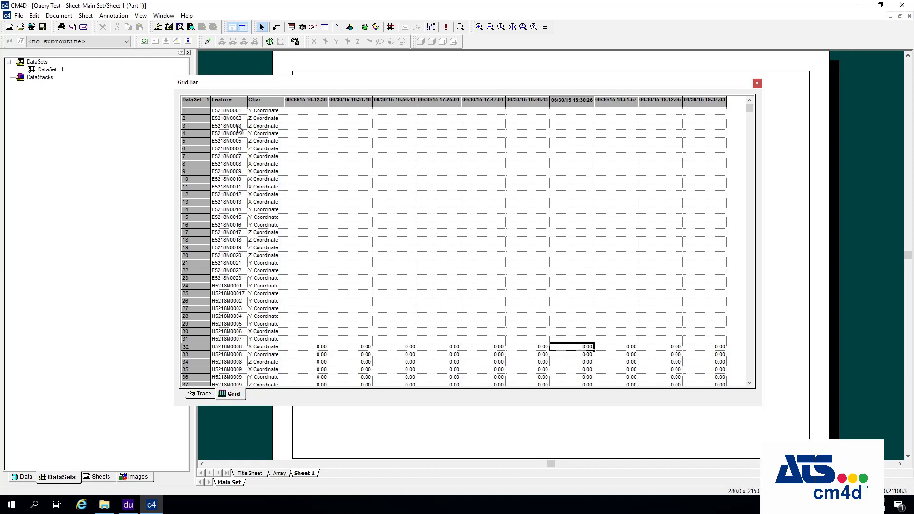
{"action": "left_click", "coordinate": [324, 135]}
Step: Set DataSet 1's Format expression to abs(~this~) and apply it to the grid
{"action": "double_click", "coordinate": [47, 69]}
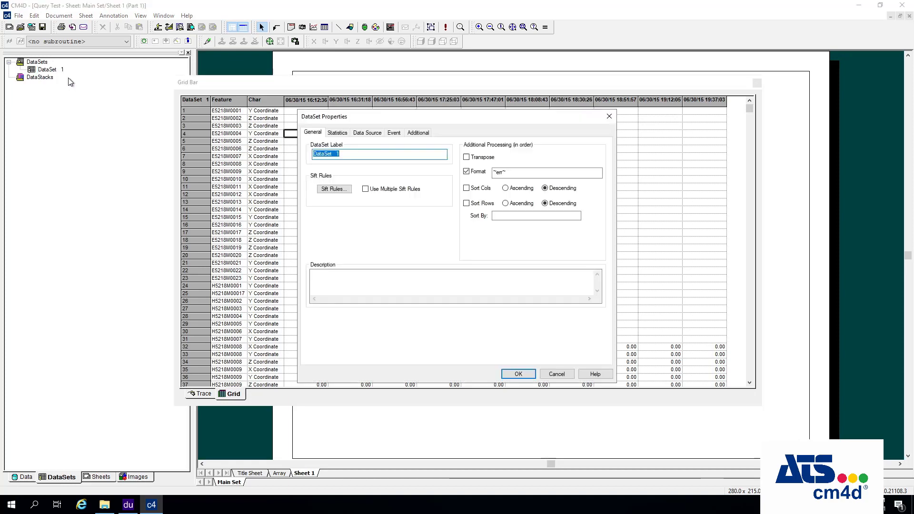
{"action": "left_click", "coordinate": [502, 173]}
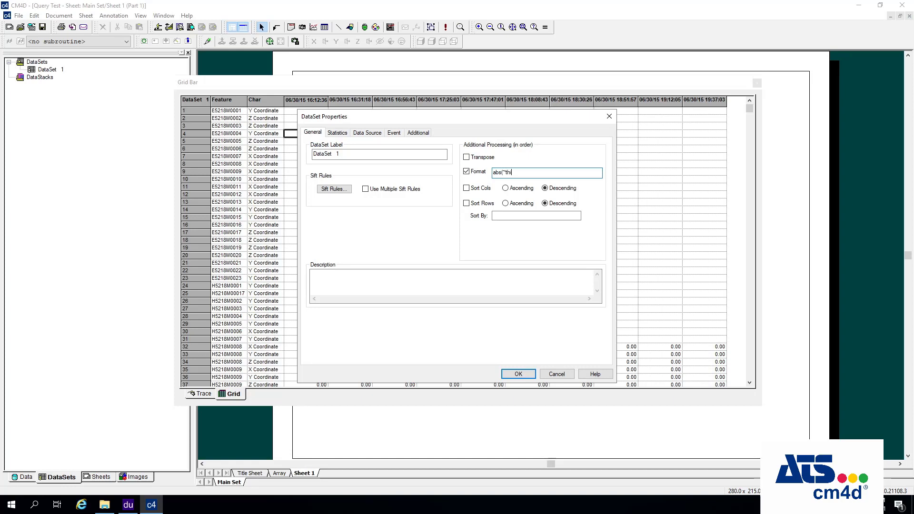
{"action": "type", "text": "~"}
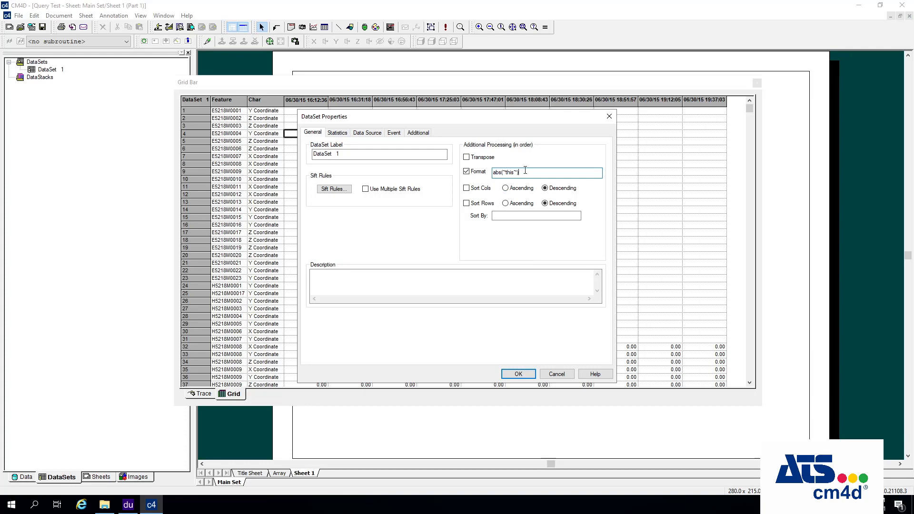
{"action": "left_click", "coordinate": [525, 374]}
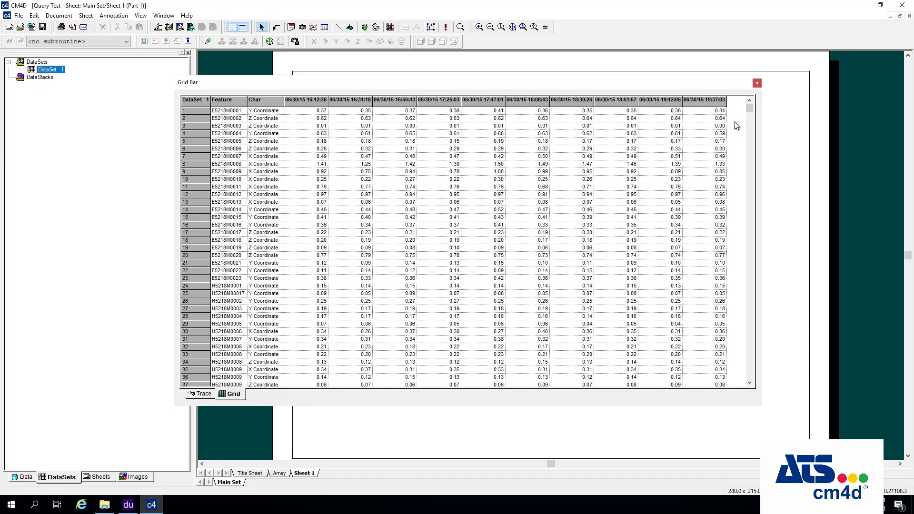
{"action": "mouse_move", "coordinate": [748, 109]}
{"action": "left_mouse_down"}
{"action": "mouse_move", "coordinate": [734, 378]}
{"action": "mouse_move", "coordinate": [744, 420]}
{"action": "mouse_move", "coordinate": [750, 242]}
{"action": "mouse_move", "coordinate": [731, 119]}
{"action": "mouse_move", "coordinate": [741, 100]}
{"action": "left_mouse_up"}
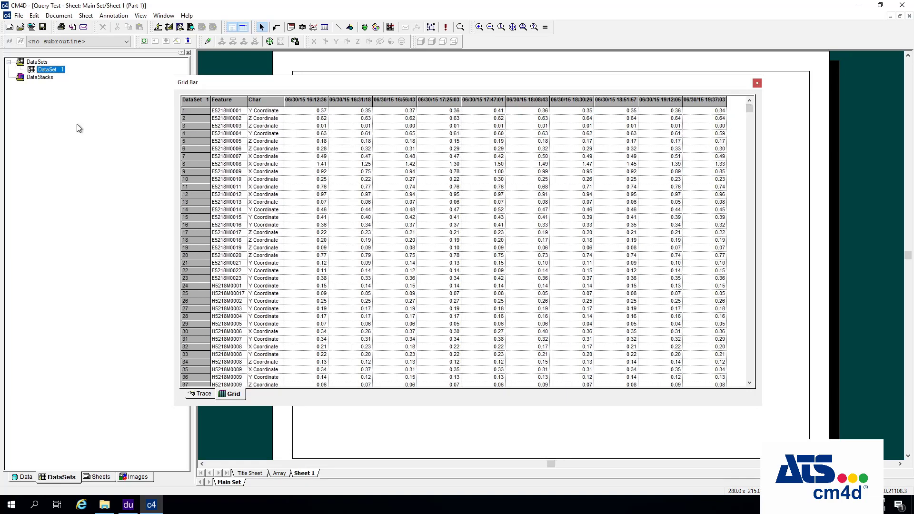
Step: Turn off the Format option in DataSet 1's additional processing and apply the properties
{"action": "double_click", "coordinate": [50, 70]}
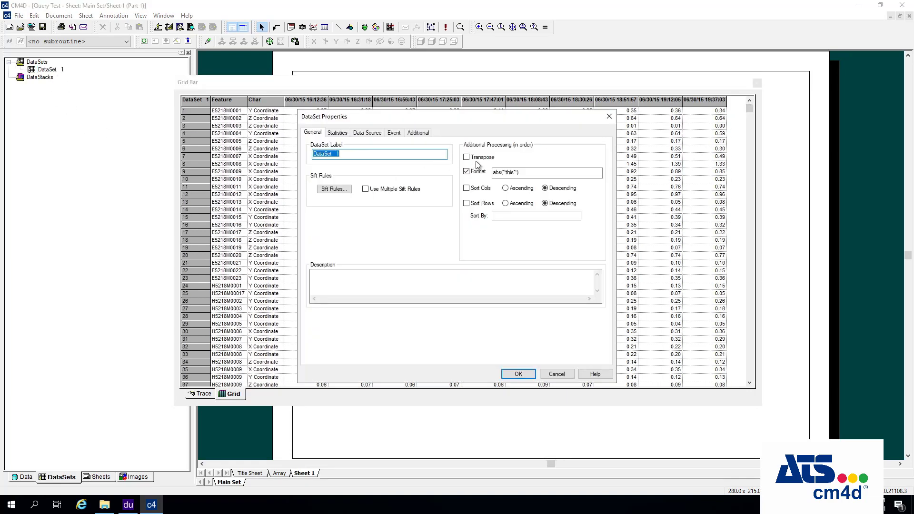
{"action": "left_click", "coordinate": [530, 374]}
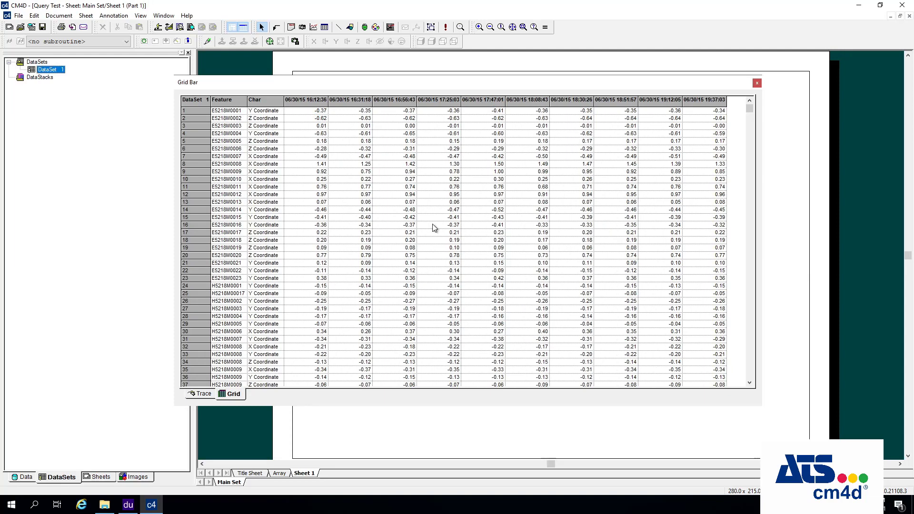
Step: Enable Sort Cols in ascending order for DataSet 1 and apply it to the grid
{"action": "double_click", "coordinate": [57, 70]}
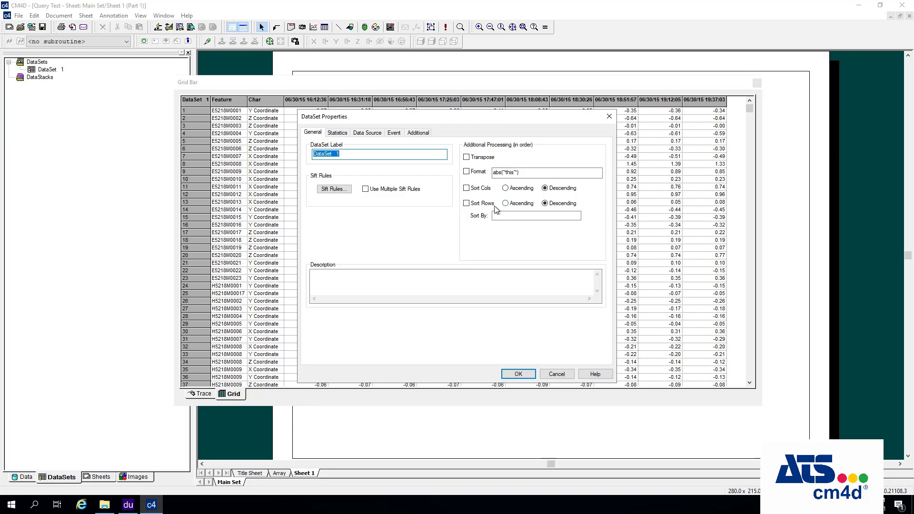
{"action": "left_click", "coordinate": [467, 188]}
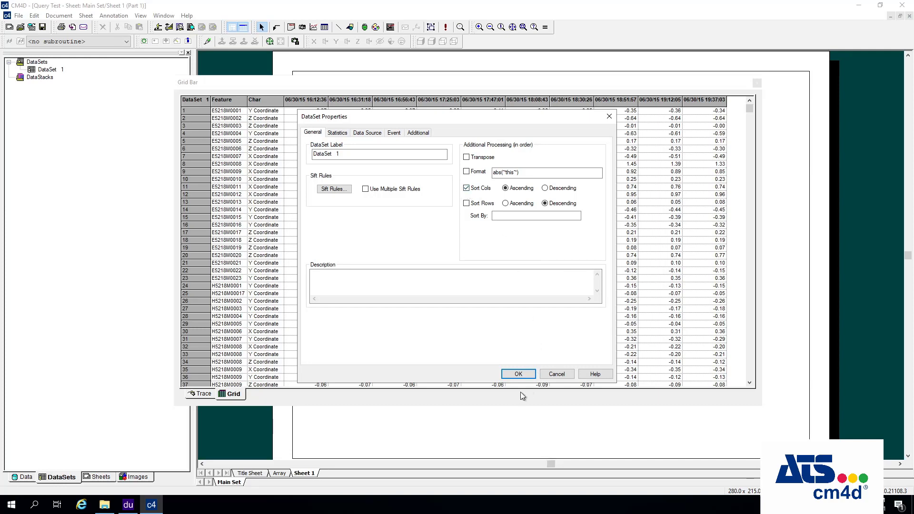
{"action": "left_click", "coordinate": [518, 374]}
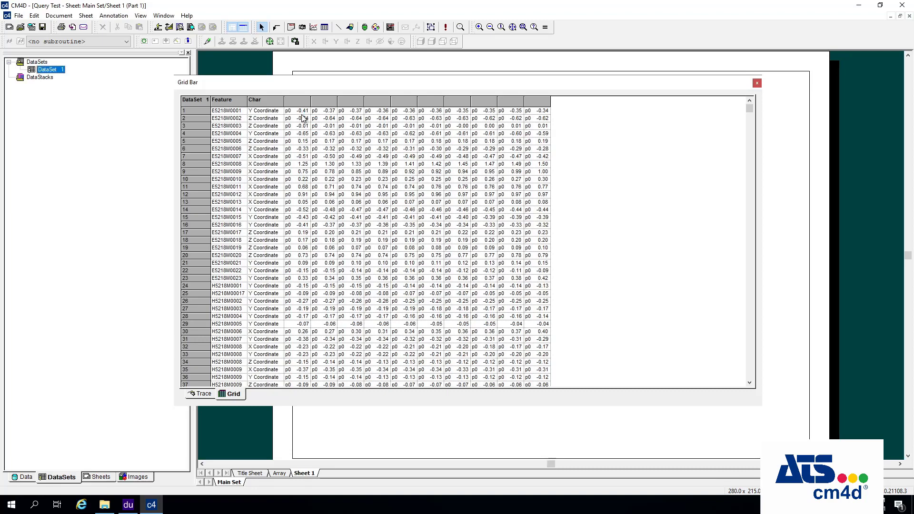
Step: Examine the order of the column-sorted values across individual feature rows, from the E5218M features down to the S5218M features
{"action": "left_click", "coordinate": [297, 226]}
{"action": "left_click", "coordinate": [330, 227]}
{"action": "left_click", "coordinate": [356, 227]}
{"action": "left_click", "coordinate": [388, 227]}
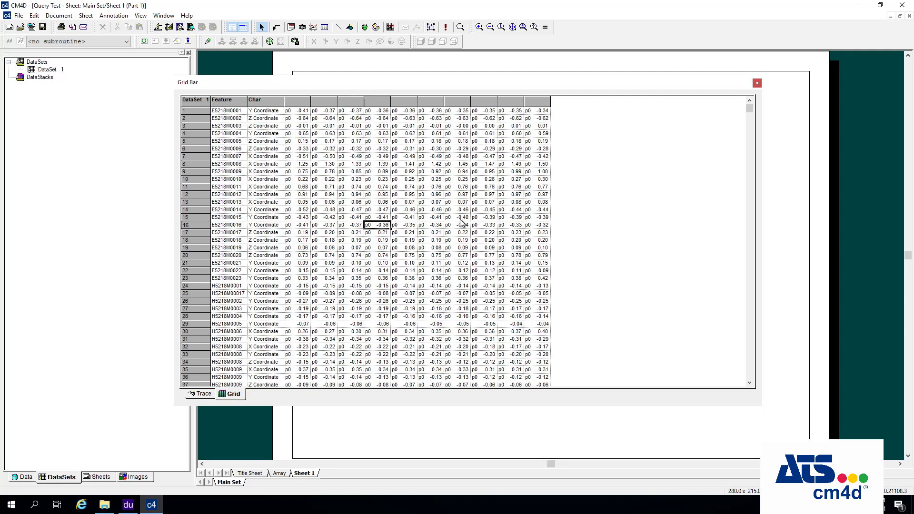
{"action": "left_click", "coordinate": [462, 225]}
{"action": "left_click", "coordinate": [515, 226]}
{"action": "left_click", "coordinate": [280, 301]}
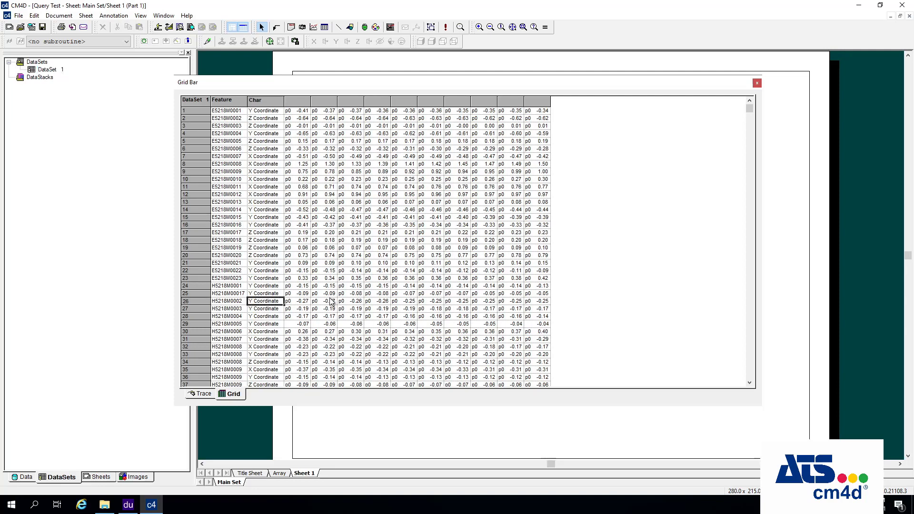
{"action": "left_click", "coordinate": [352, 293]}
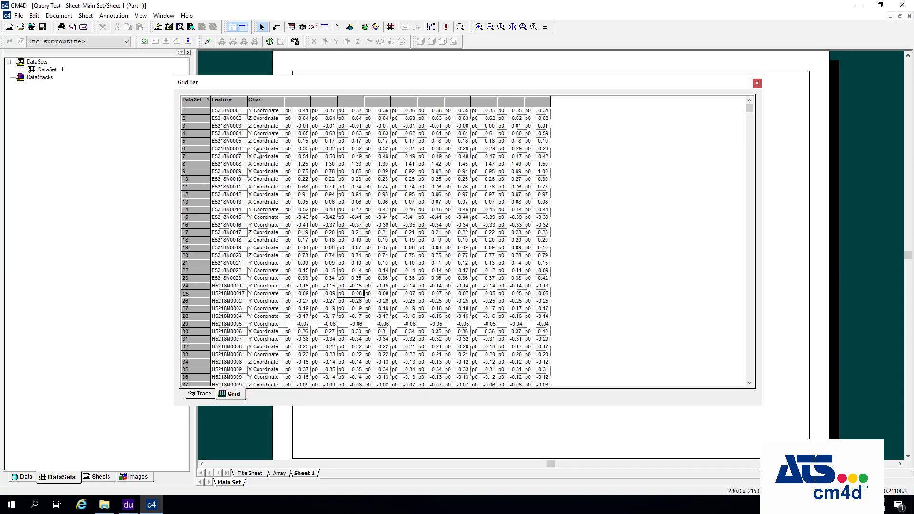
{"action": "left_click", "coordinate": [299, 128]}
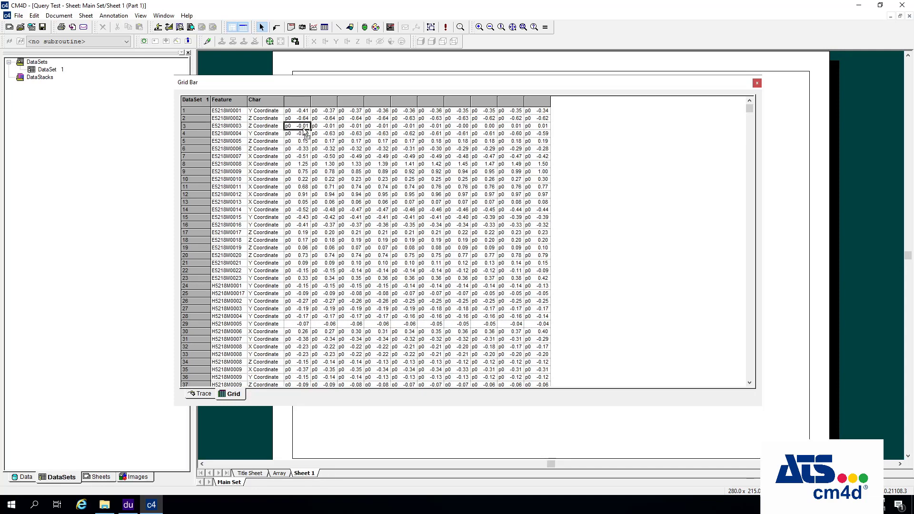
{"action": "left_click", "coordinate": [317, 126]}
{"action": "left_click", "coordinate": [346, 128]}
{"action": "left_click", "coordinate": [386, 128]}
{"action": "left_click", "coordinate": [409, 132]}
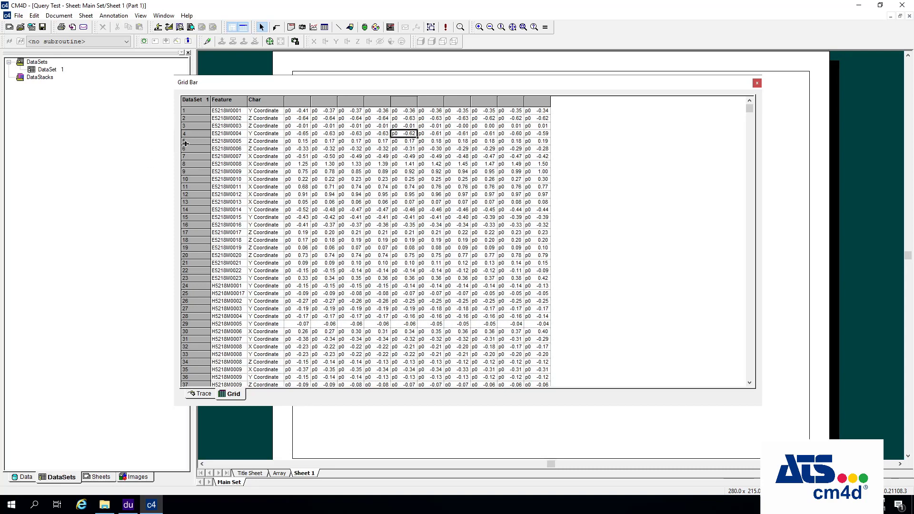
{"action": "left_click_drag", "start_coordinate": [751, 109], "coordinate": [757, 91]}
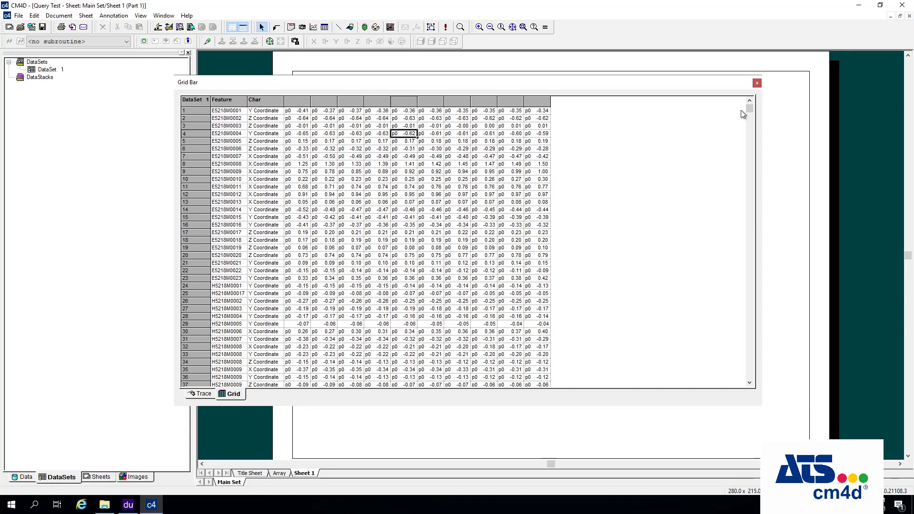
{"action": "left_click_drag", "start_coordinate": [750, 109], "coordinate": [756, 340]}
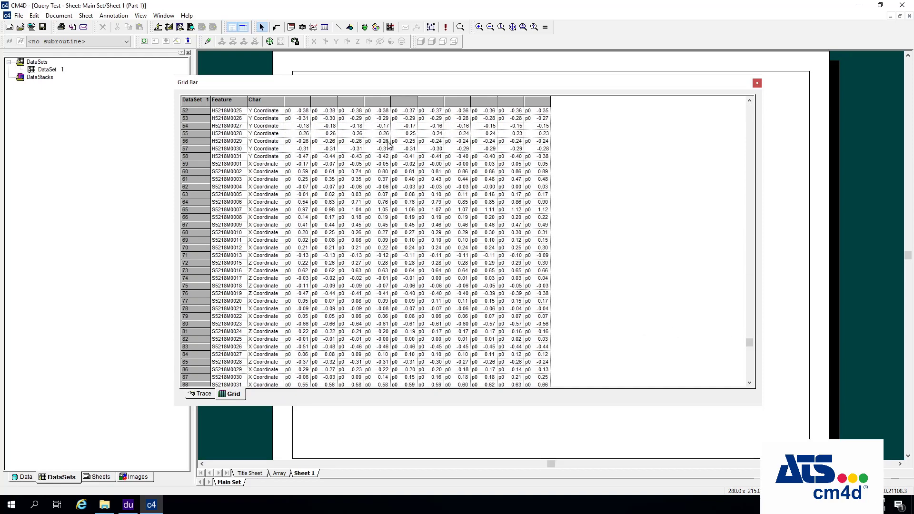
Step: Turn off DataSet 1's Sort Cols option, enter ~cpk~ as the Sort By expression with Sort Rows off, and apply the properties
{"action": "double_click", "coordinate": [58, 70]}
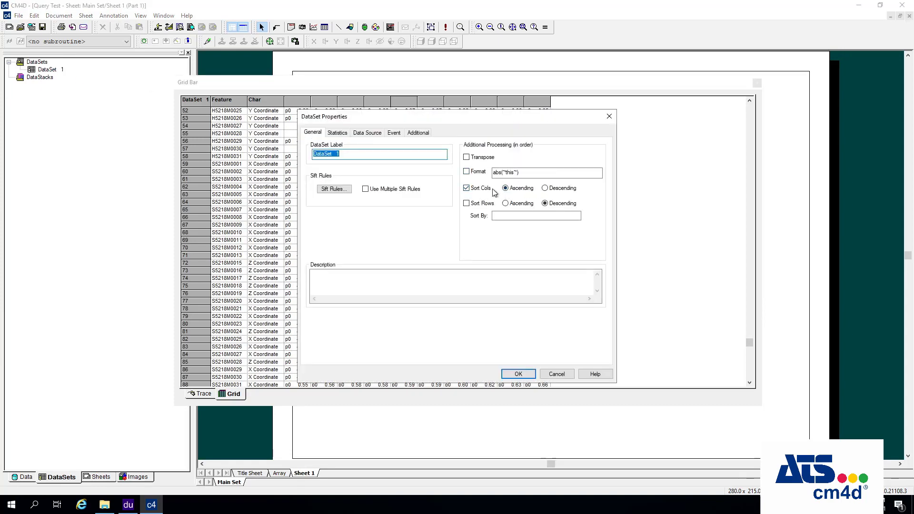
{"action": "left_click", "coordinate": [549, 189]}
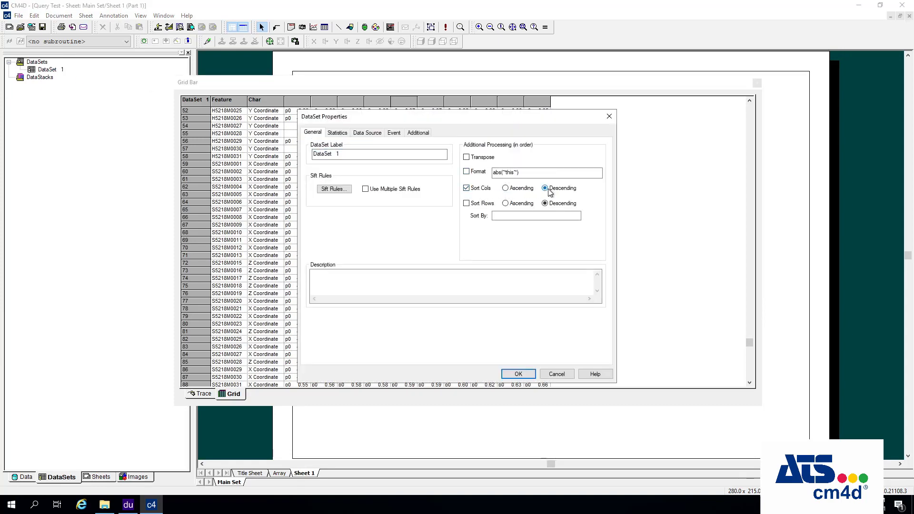
{"action": "left_click", "coordinate": [509, 192]}
{"action": "left_click", "coordinate": [466, 189]}
{"action": "left_click", "coordinate": [466, 203]}
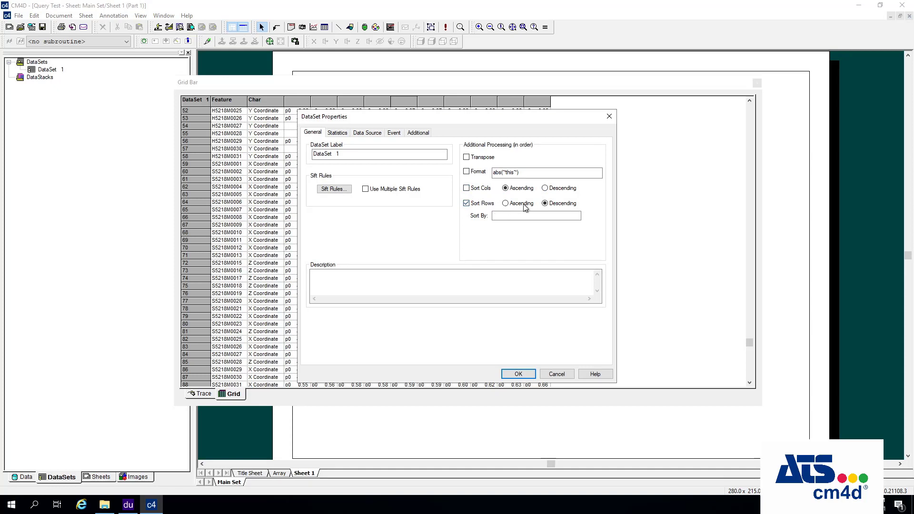
{"action": "left_click", "coordinate": [533, 217]}
{"action": "type", "text": "~cpk~"}
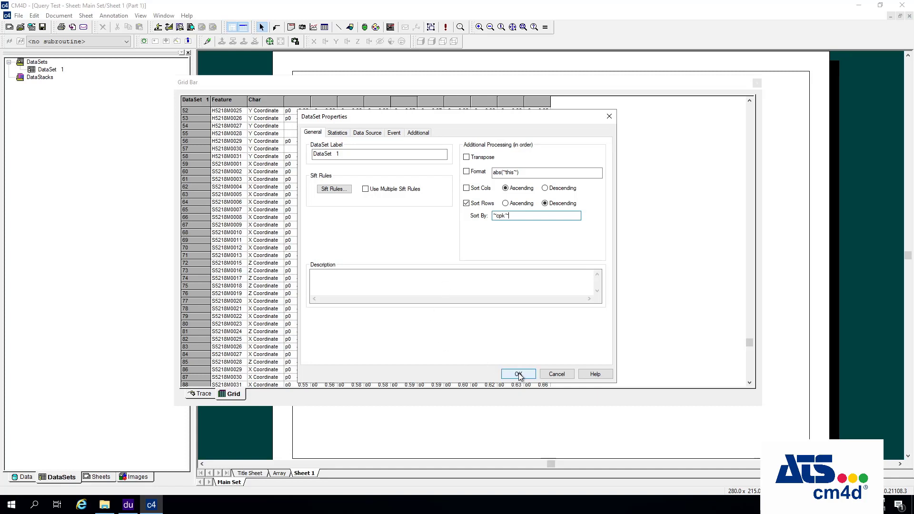
{"action": "left_click", "coordinate": [466, 203]}
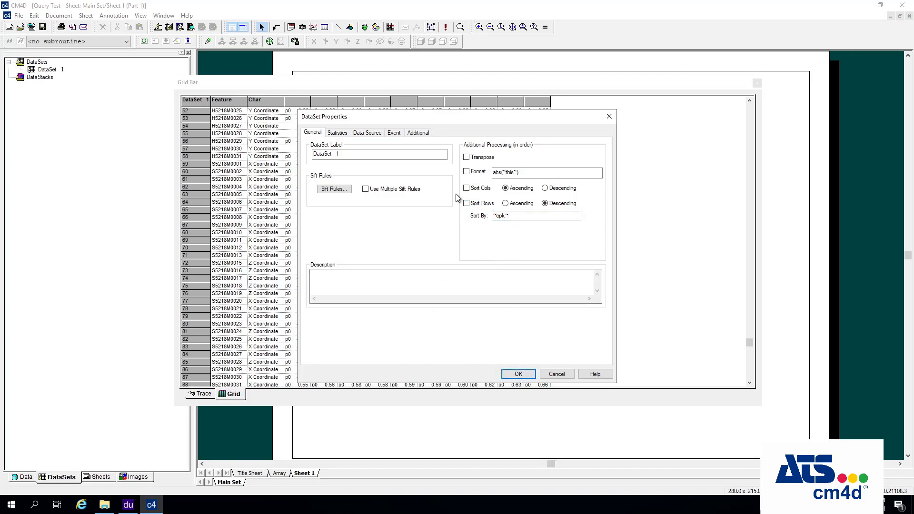
{"action": "left_click", "coordinate": [518, 373]}
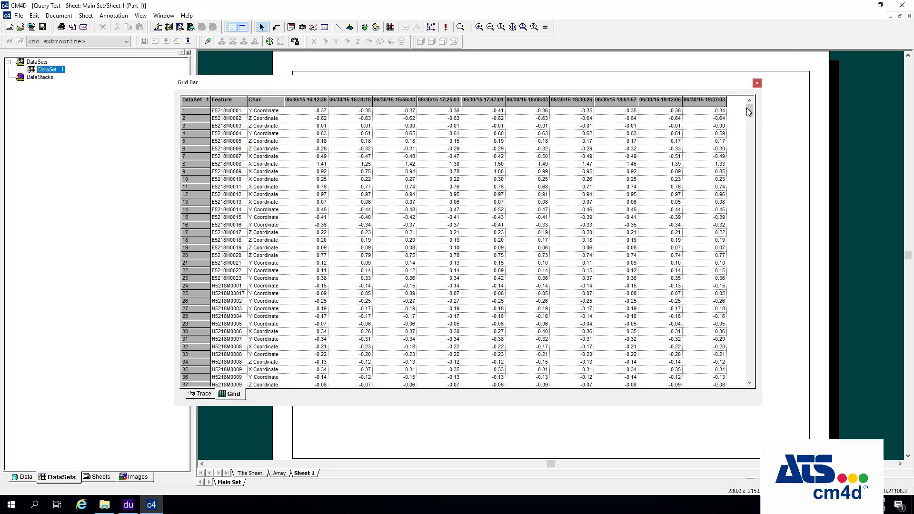
Step: Enable Sort Rows in descending order by ~cpk~ for DataSet 1, apply it, and review the reordered grid
{"action": "left_click_drag", "start_coordinate": [747, 108], "coordinate": [728, 79]}
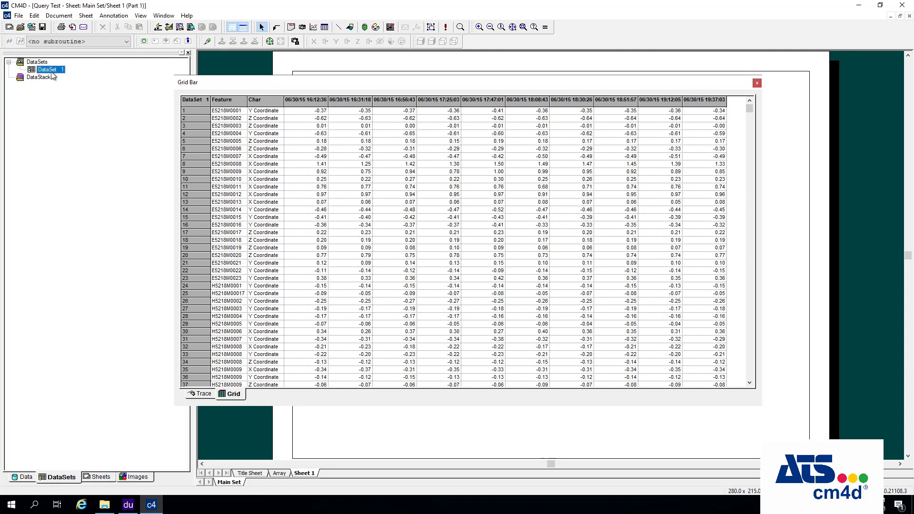
{"action": "double_click", "coordinate": [52, 71]}
{"action": "left_click", "coordinate": [503, 215]}
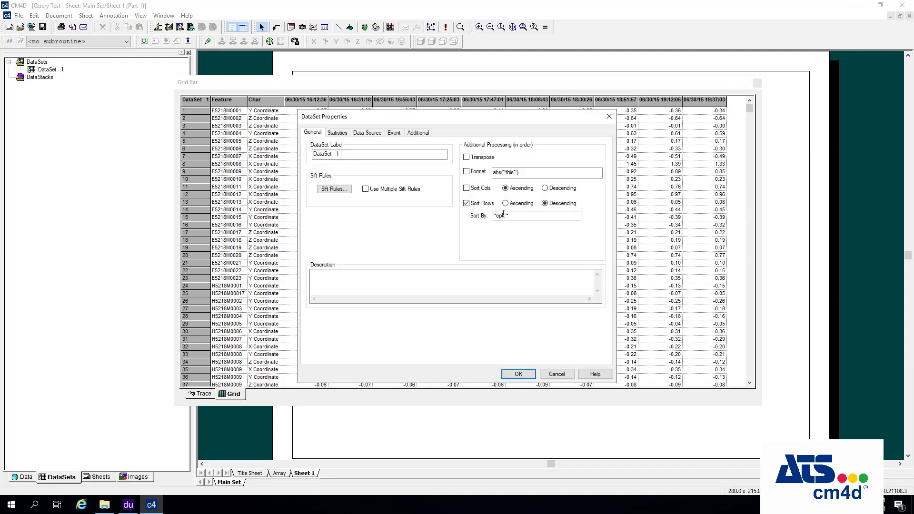
{"action": "left_click", "coordinate": [518, 218]}
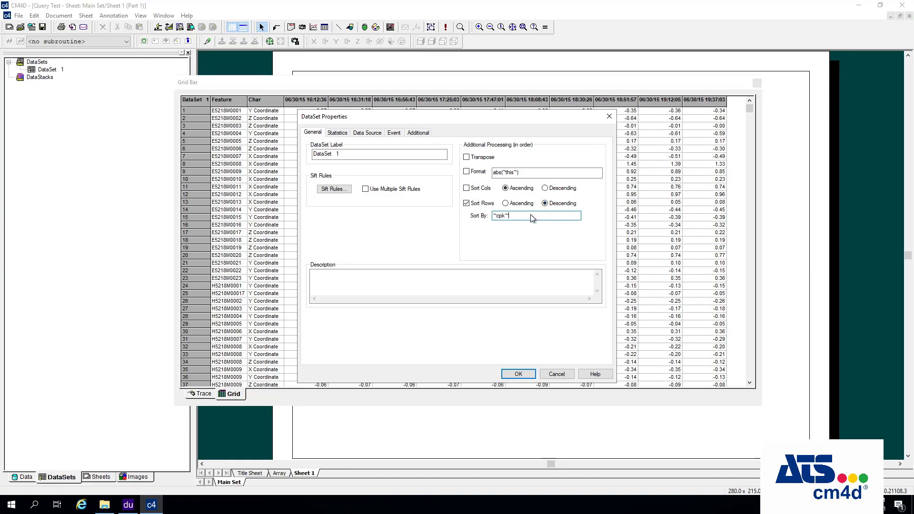
{"action": "left_click", "coordinate": [518, 374]}
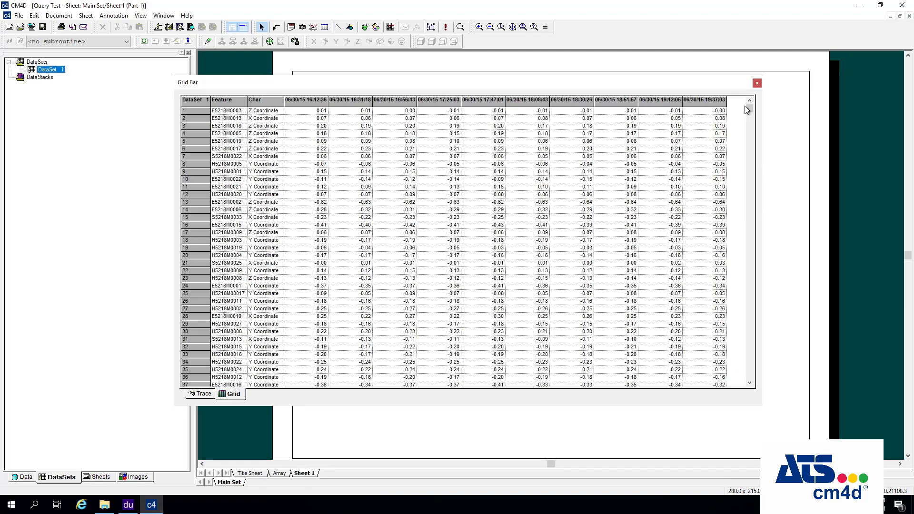
{"action": "left_click_drag", "start_coordinate": [747, 107], "coordinate": [743, 414]}
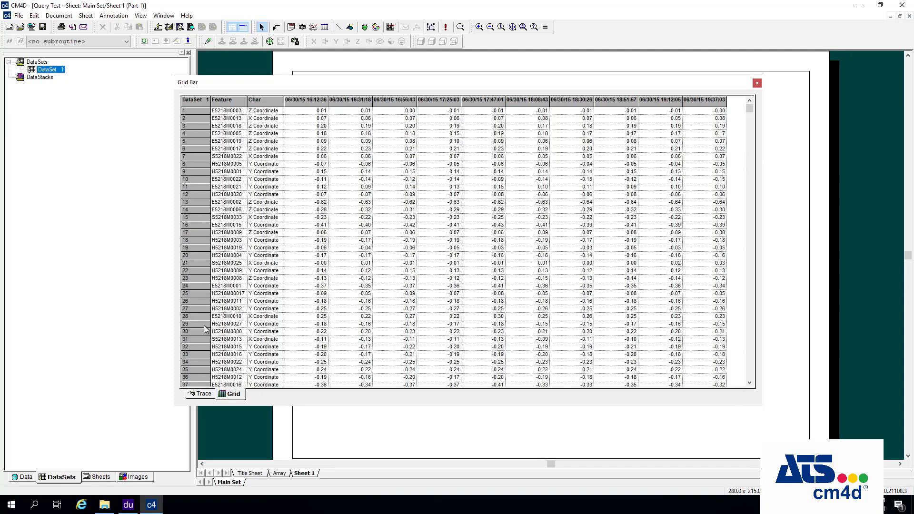
Step: Turn off the Sort Rows option in DataSet 1's additional processing
{"action": "double_click", "coordinate": [60, 70]}
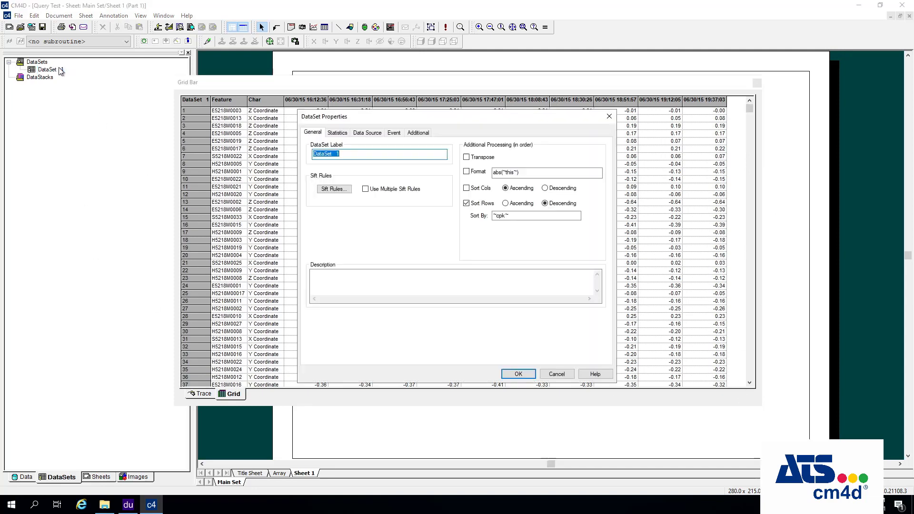
{"action": "left_click", "coordinate": [466, 204]}
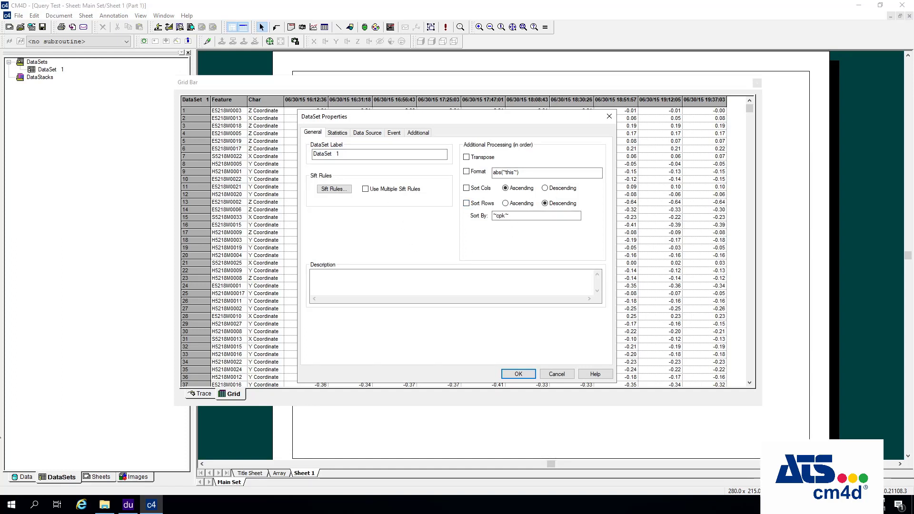
{"action": "left_click", "coordinate": [312, 132]}
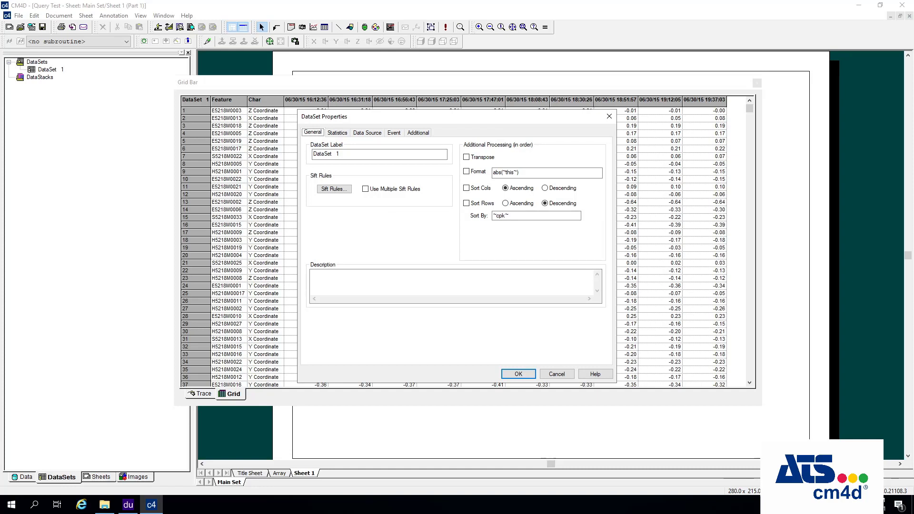
Step: Set DataSet 1's X-MR Run on Side of Mean Rule to Run of 7 and view the Range of Variation list without changing it
{"action": "left_click", "coordinate": [336, 133]}
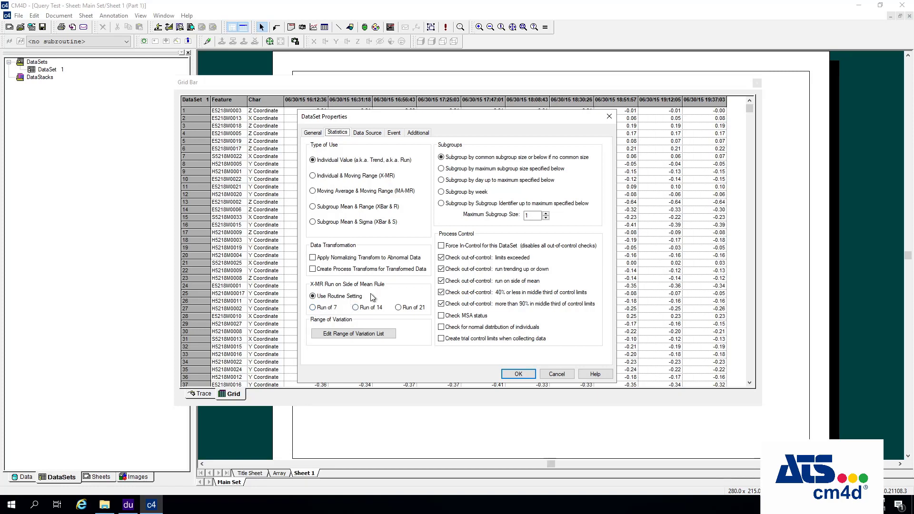
{"action": "left_click", "coordinate": [320, 308]}
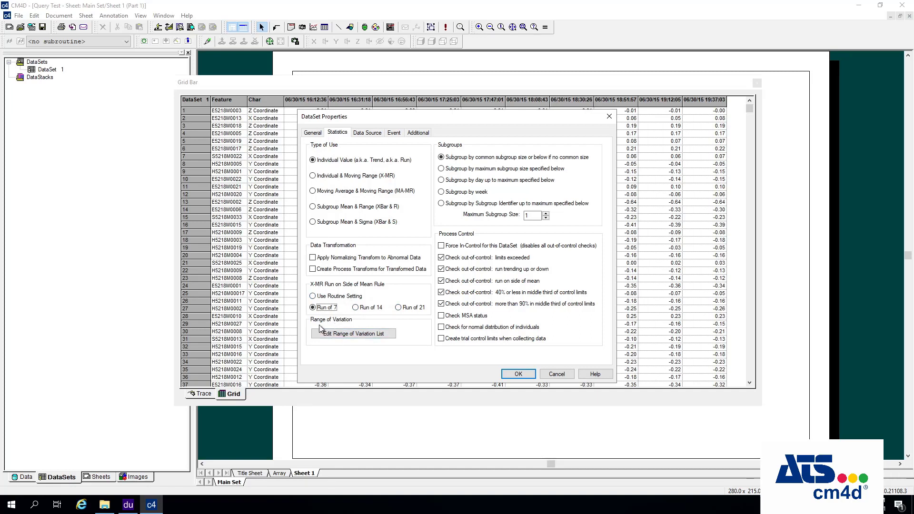
{"action": "left_click", "coordinate": [361, 334]}
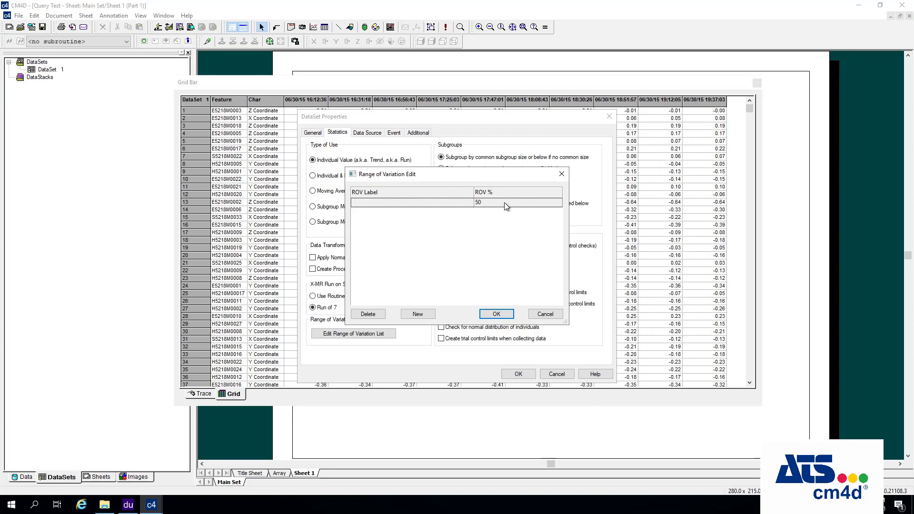
{"action": "left_click", "coordinate": [545, 314]}
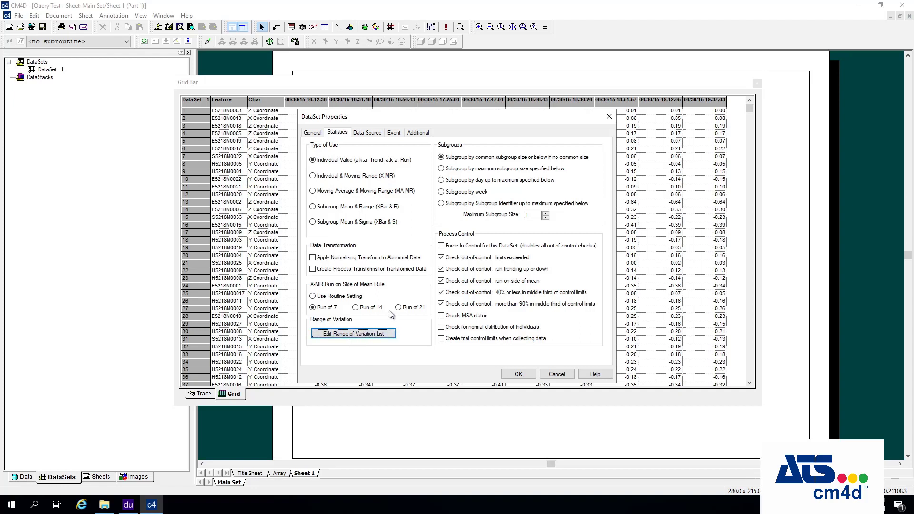
{"action": "left_click", "coordinate": [365, 335]}
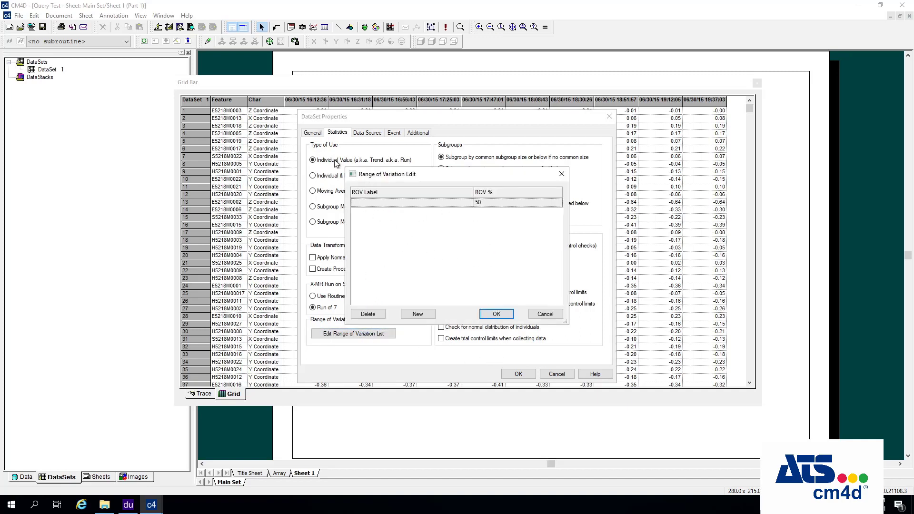
{"action": "left_click", "coordinate": [545, 316]}
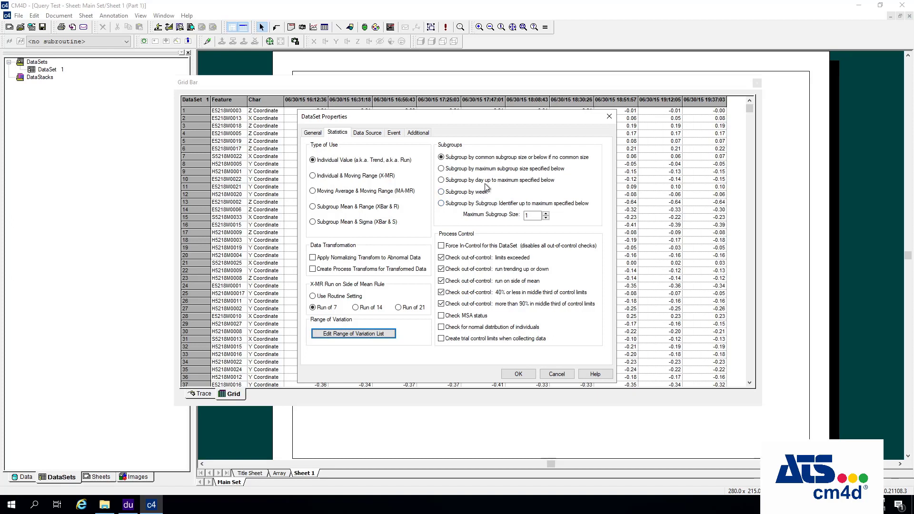
Step: Review DataSet 1's Maximum Subgroup Size and data source settings, then return to its general properties
{"action": "left_click", "coordinate": [536, 216]}
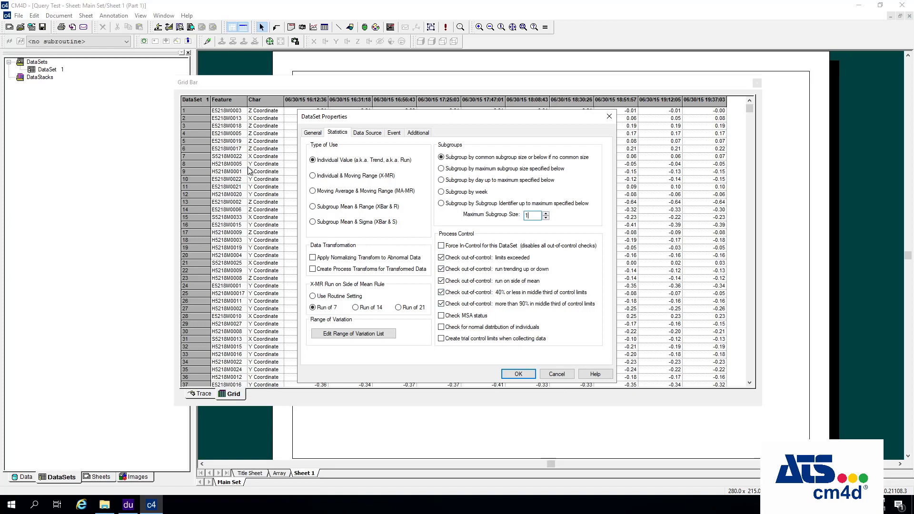
{"action": "left_click", "coordinate": [368, 133]}
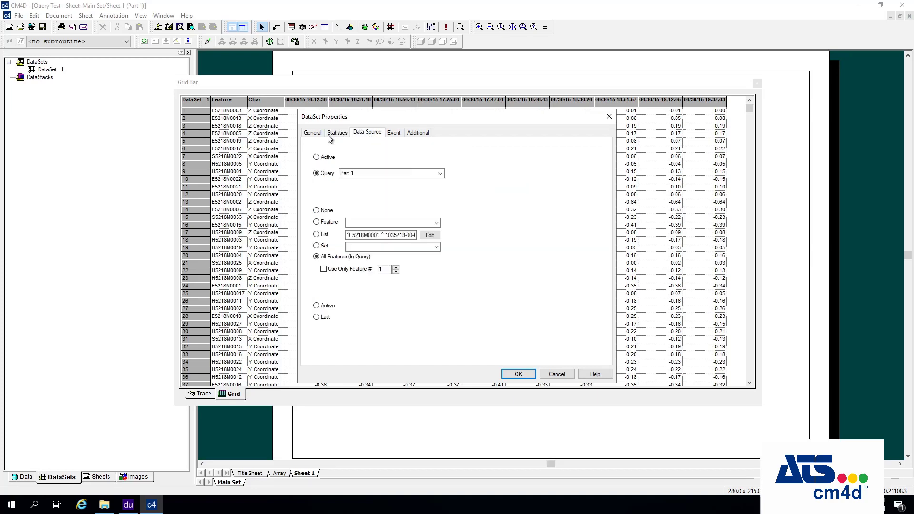
{"action": "left_click", "coordinate": [312, 134]}
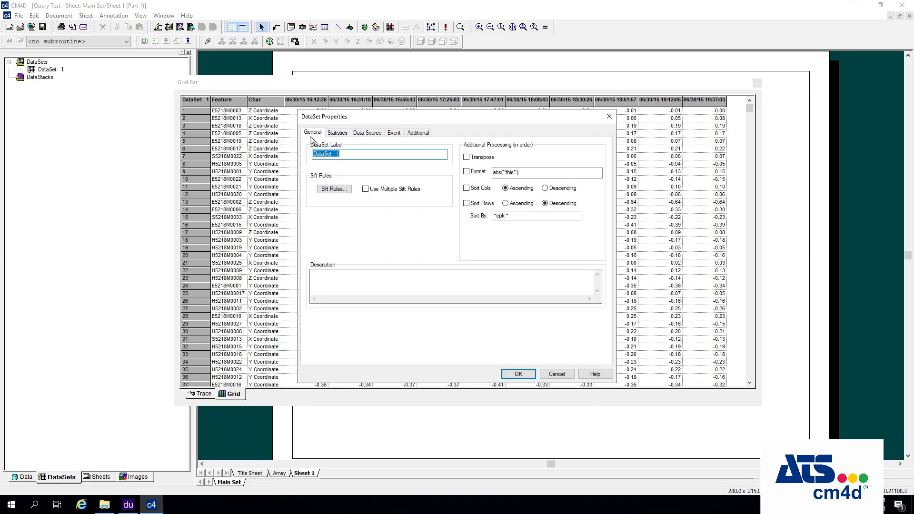
Step: Review DataSet 1's data source, event trigger and statistics settings, and return to its general properties
{"action": "left_click", "coordinate": [358, 135]}
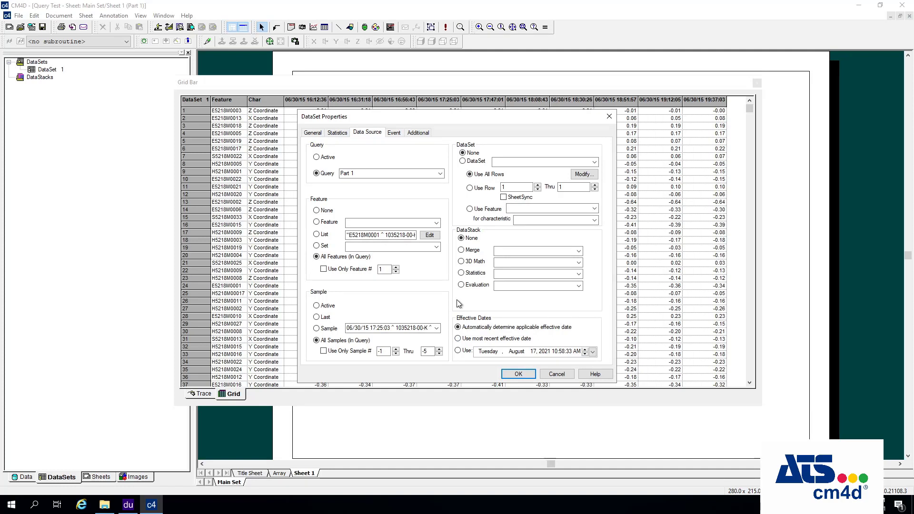
{"action": "left_click", "coordinate": [395, 133]}
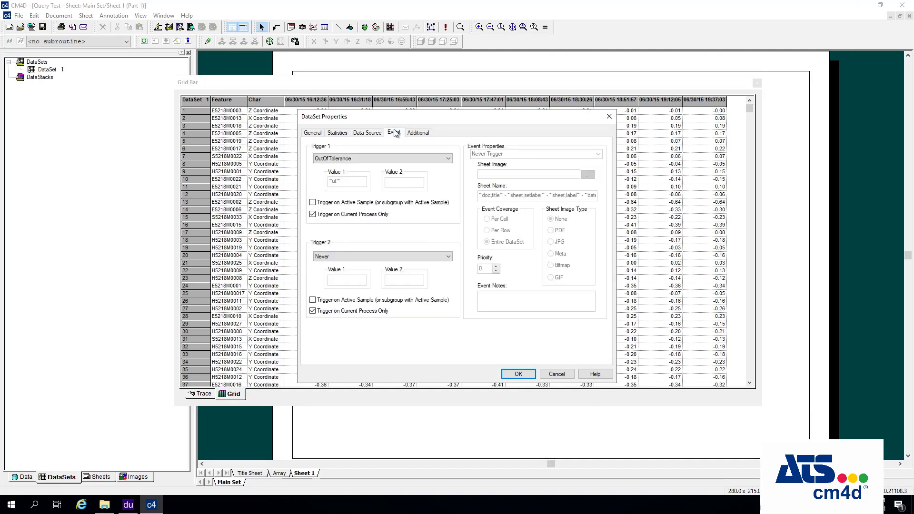
{"action": "left_click", "coordinate": [311, 132]}
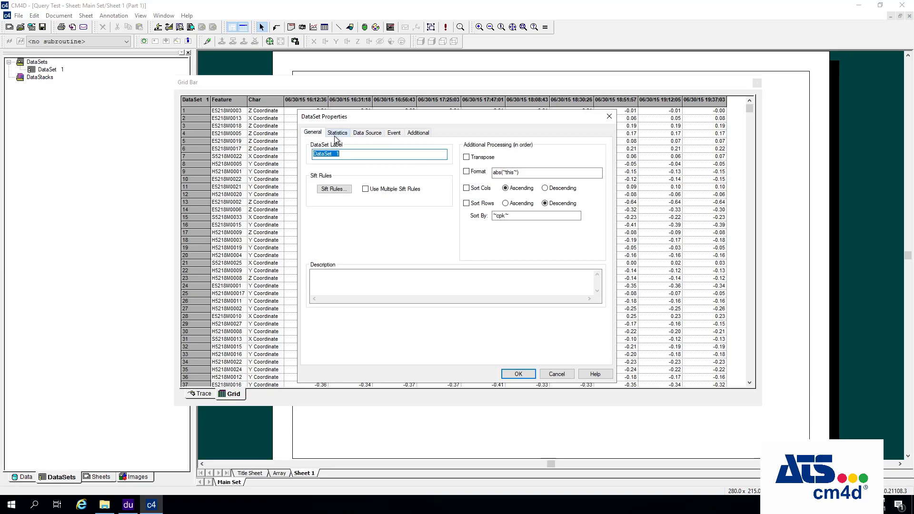
{"action": "left_click", "coordinate": [336, 134]}
{"action": "left_click", "coordinate": [318, 133]}
{"action": "left_click", "coordinate": [336, 134]}
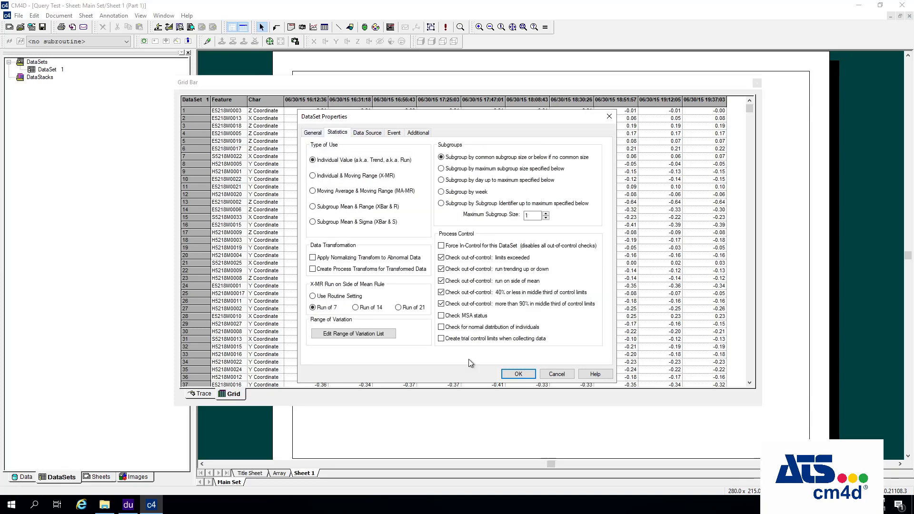
{"action": "left_click", "coordinate": [313, 133]}
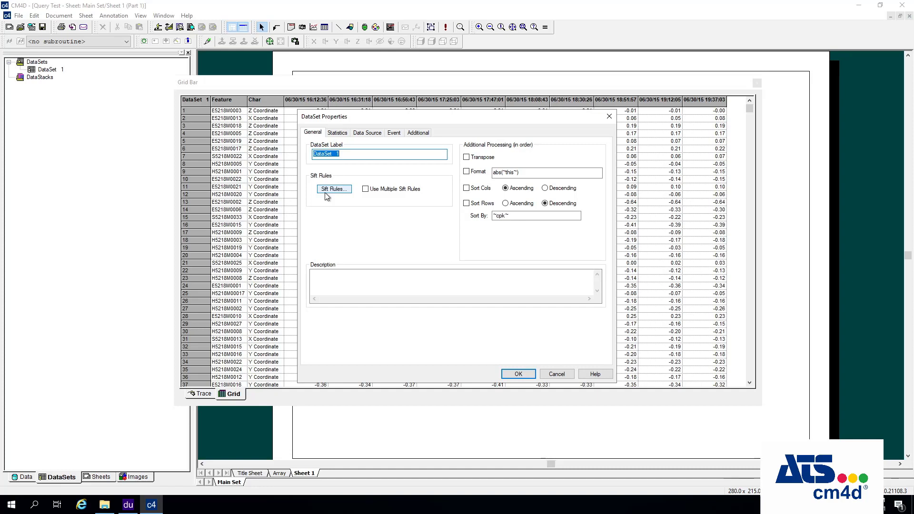
Step: Switch DataSet 1's feature source to List and view its feature list without changing the listed features
{"action": "left_click", "coordinate": [367, 135]}
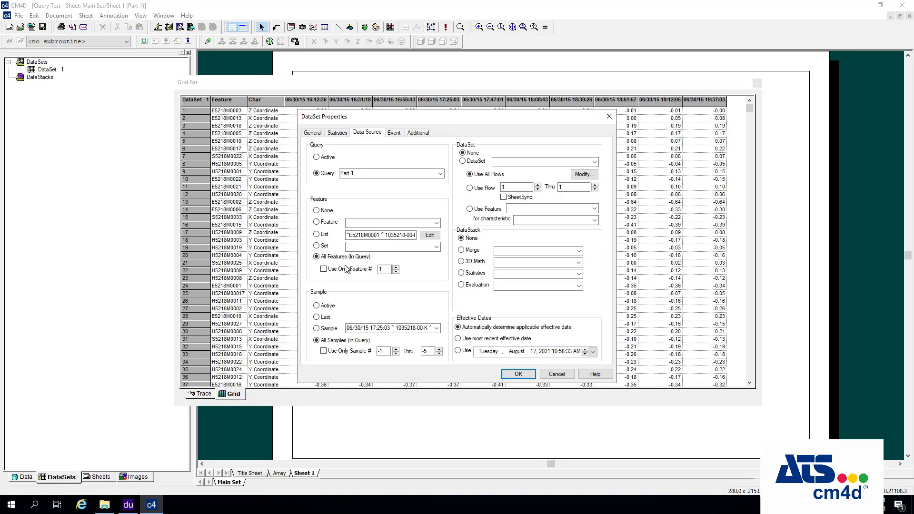
{"action": "left_click", "coordinate": [322, 234]}
{"action": "left_click", "coordinate": [429, 236]}
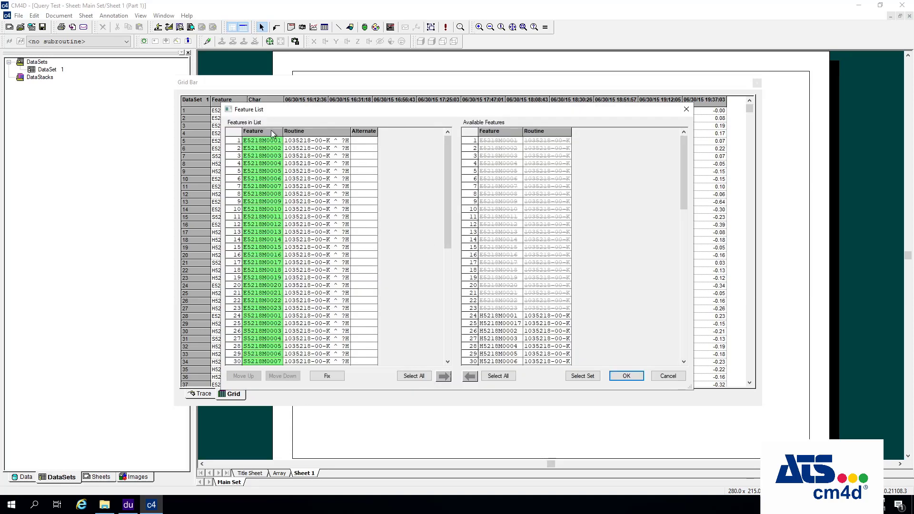
{"action": "left_click", "coordinate": [667, 378]}
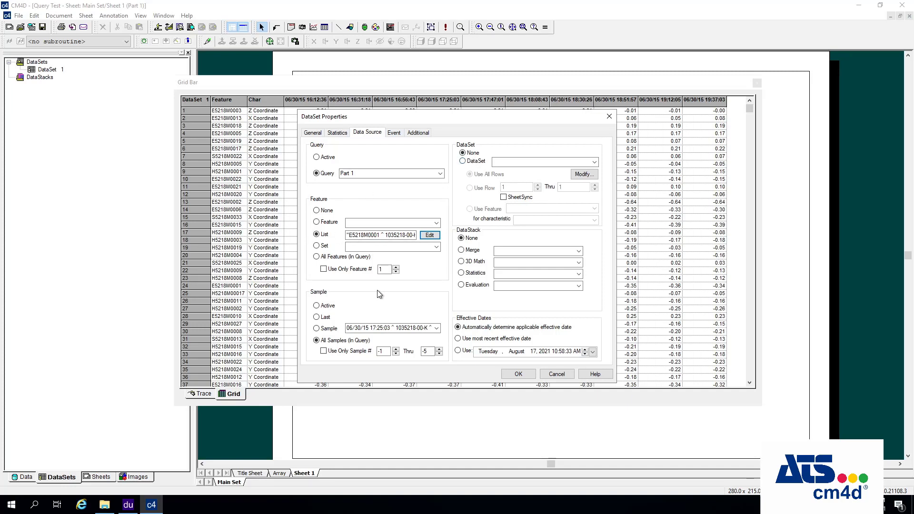
Step: Try the DataSet option as DataSet 1's data source, set it back to None, and reposition the properties dialog
{"action": "left_click", "coordinate": [462, 160]}
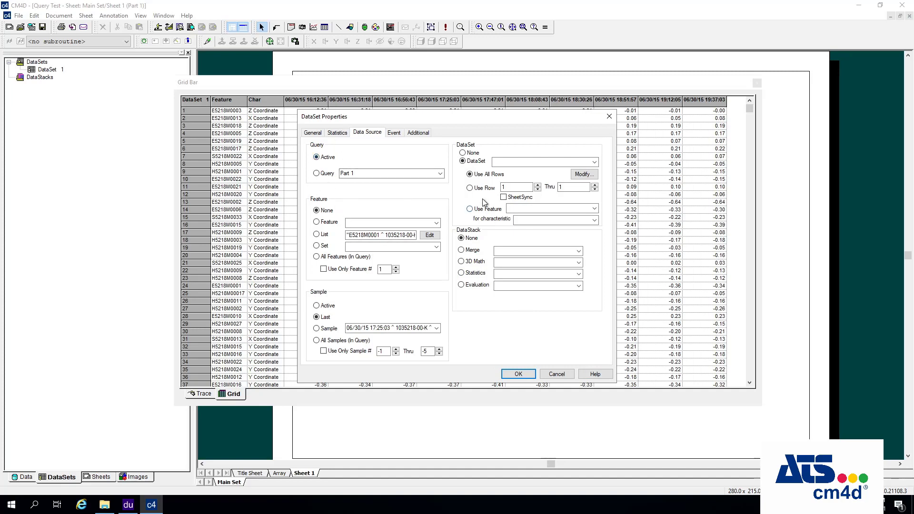
{"action": "left_click", "coordinate": [463, 152]}
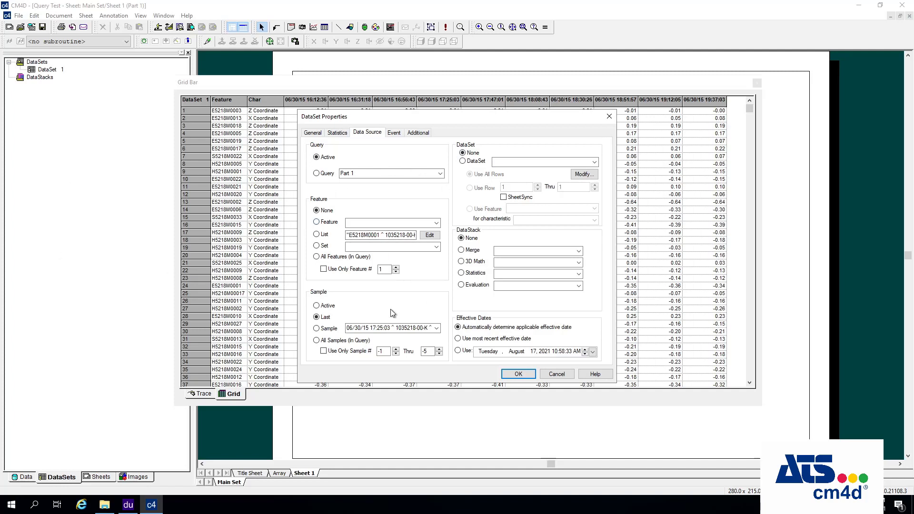
{"action": "left_click_drag", "start_coordinate": [409, 113], "coordinate": [389, 93]}
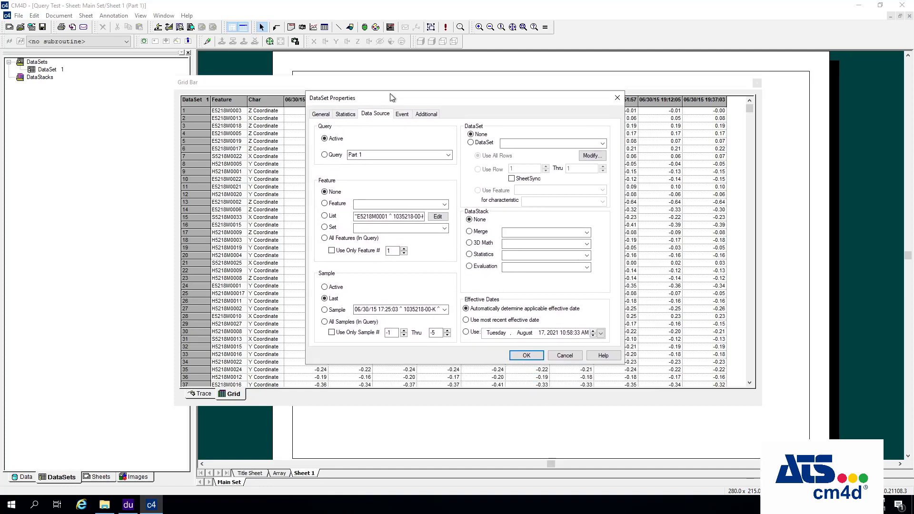